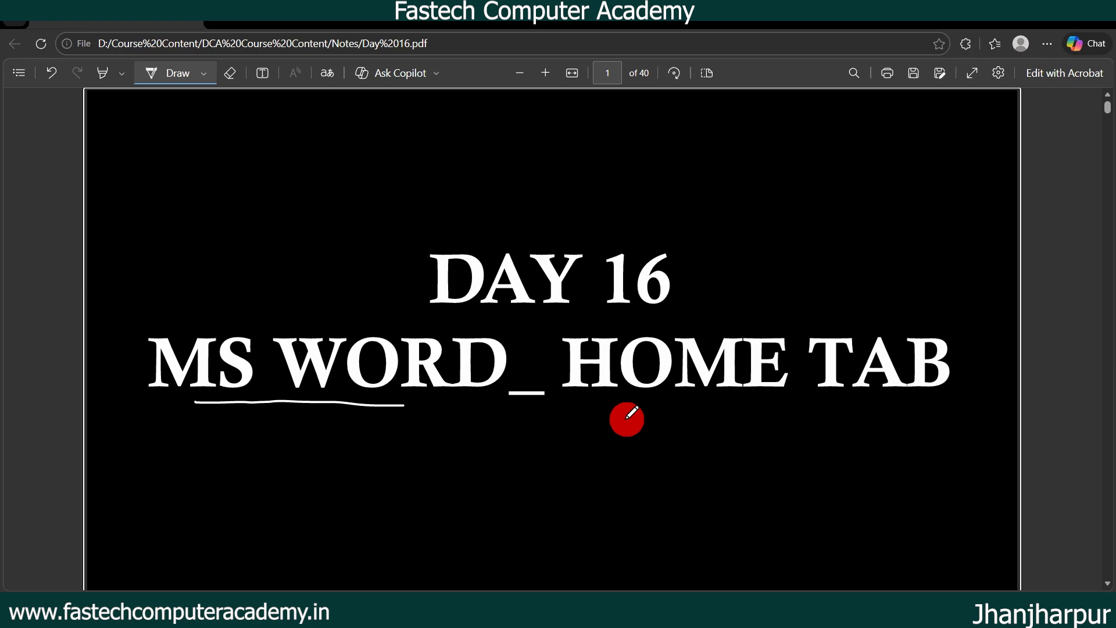
Step: Underline the word HOME in the PDF's Day 16 title page with the pen
left_click_drag(584, 420, 734, 429)
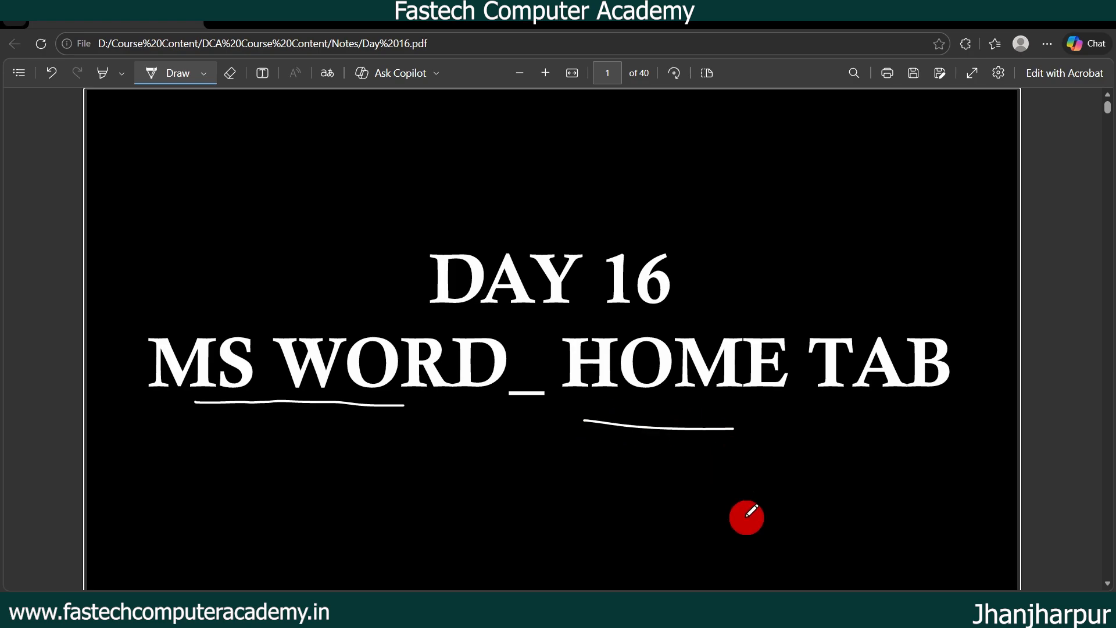
Step: Go to the desktop and open the fca folder on Local Disk (D:) in File Explorer
key("super+d")
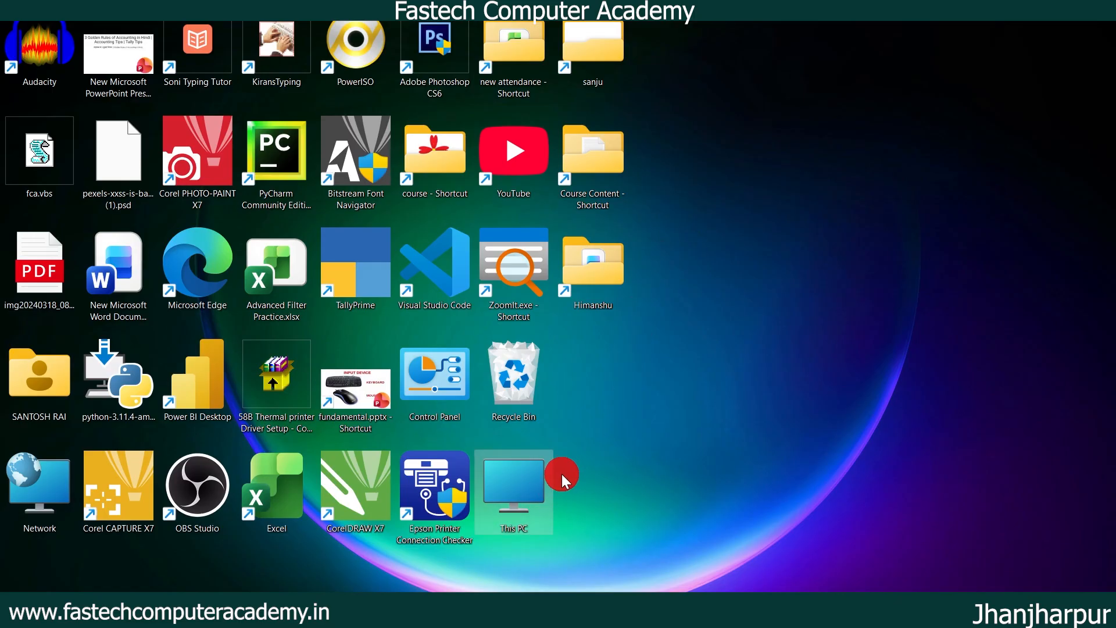
double_click(527, 497)
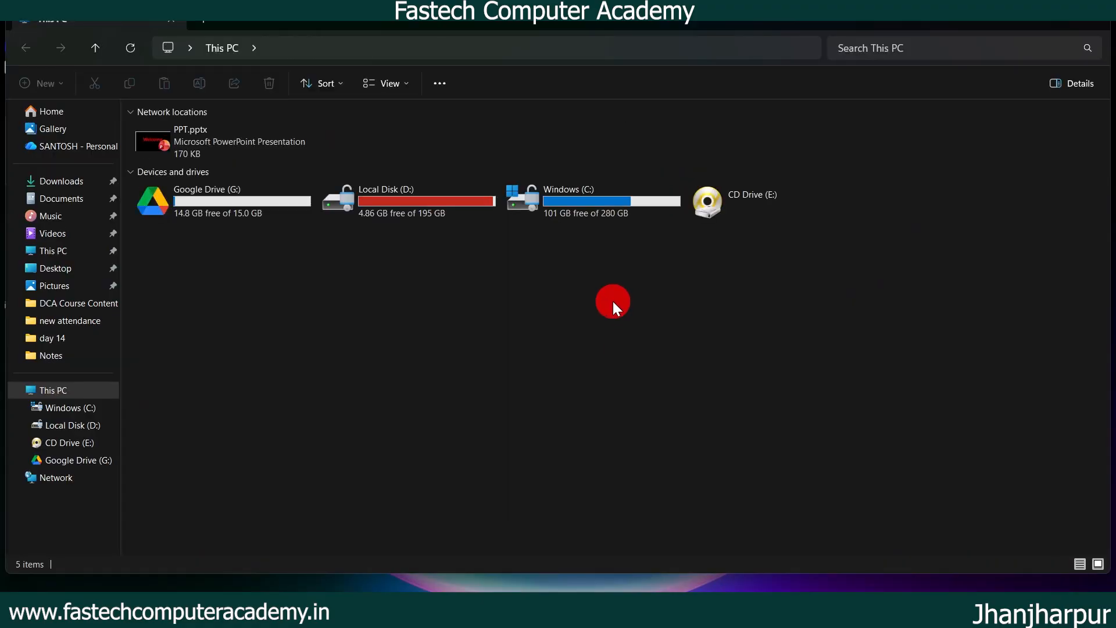
double_click(420, 193)
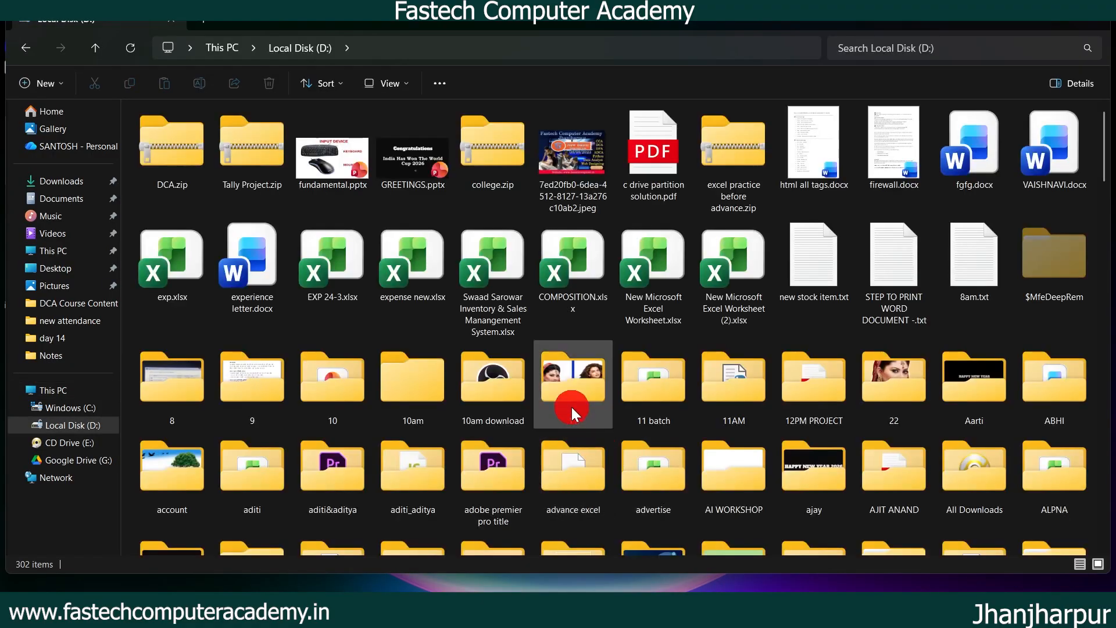
left_click(571, 407)
key("f")
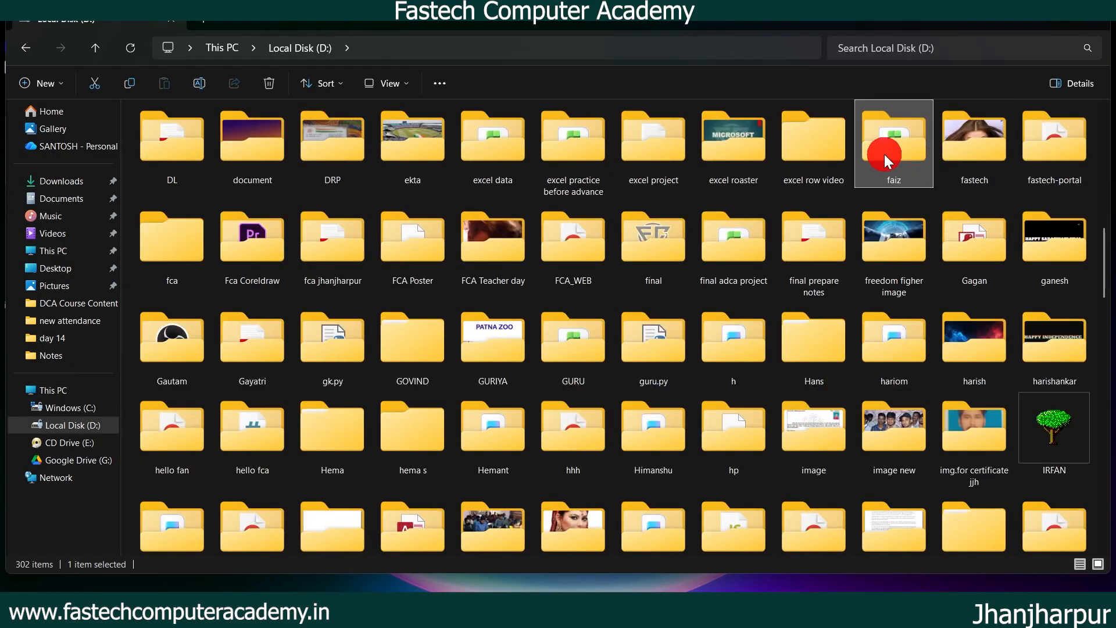
double_click(179, 239)
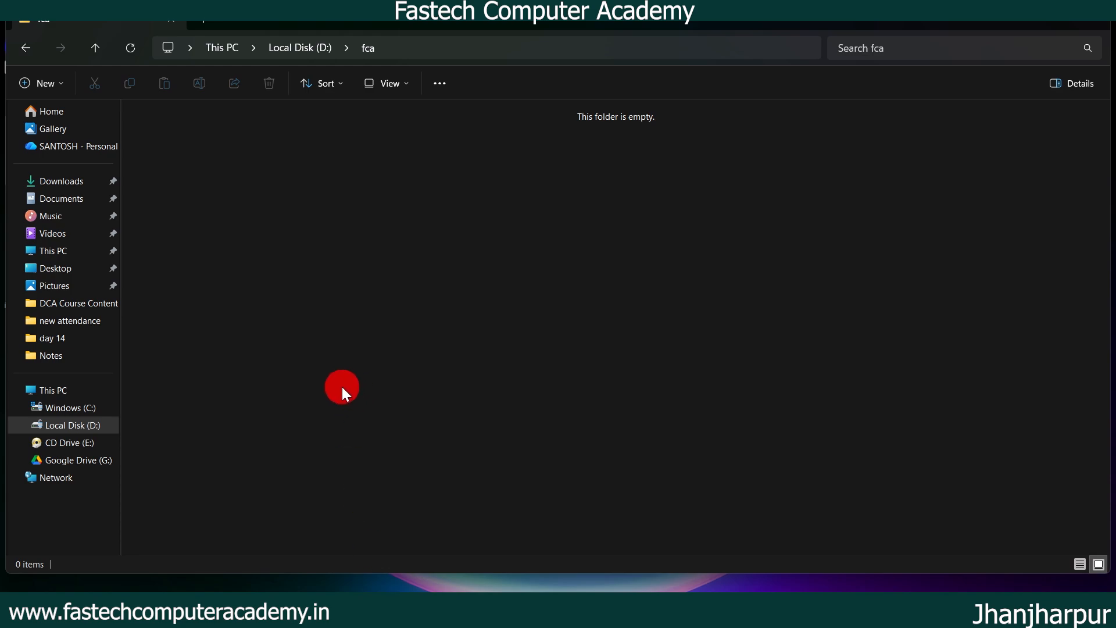
Step: Create a Word document named notes.docx in the fca folder and open it in Word
right_click(385, 348)
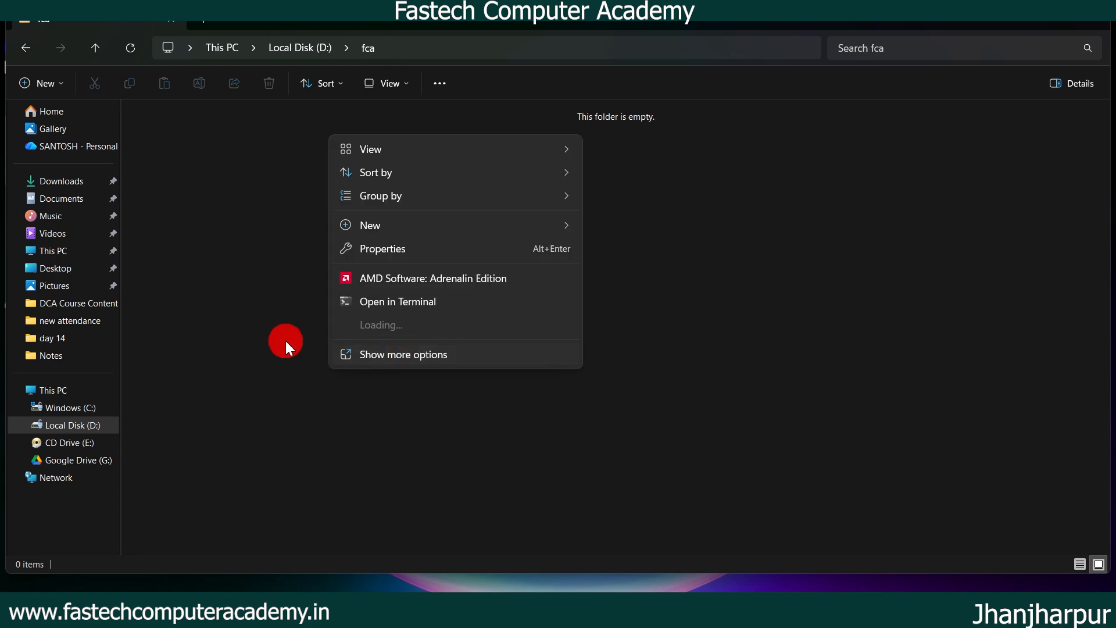
mouse_move(549, 225)
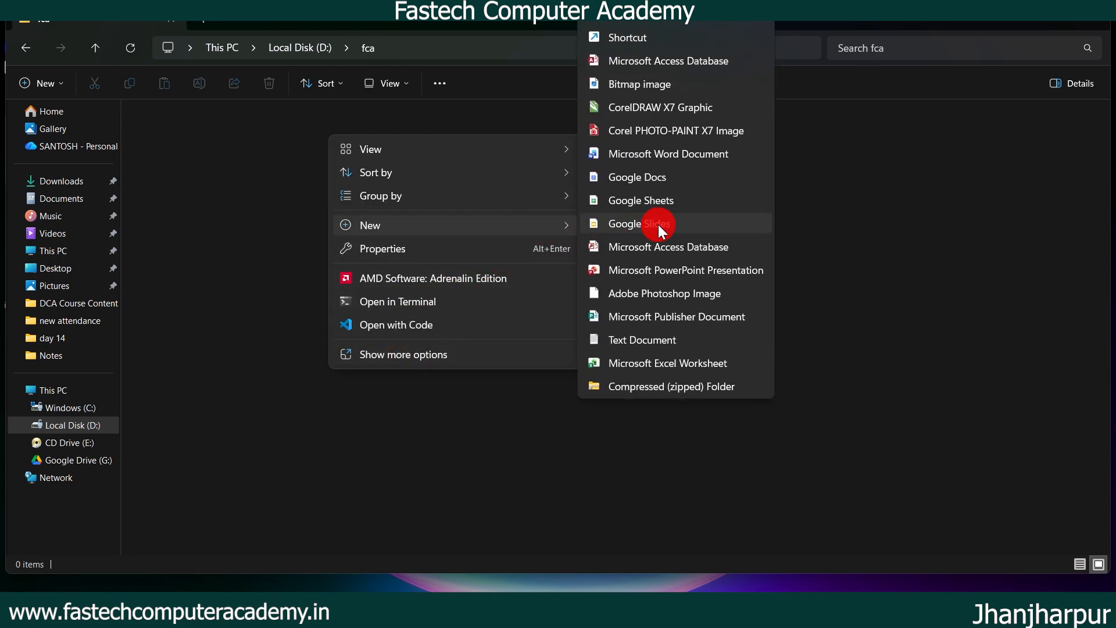
left_click(691, 158)
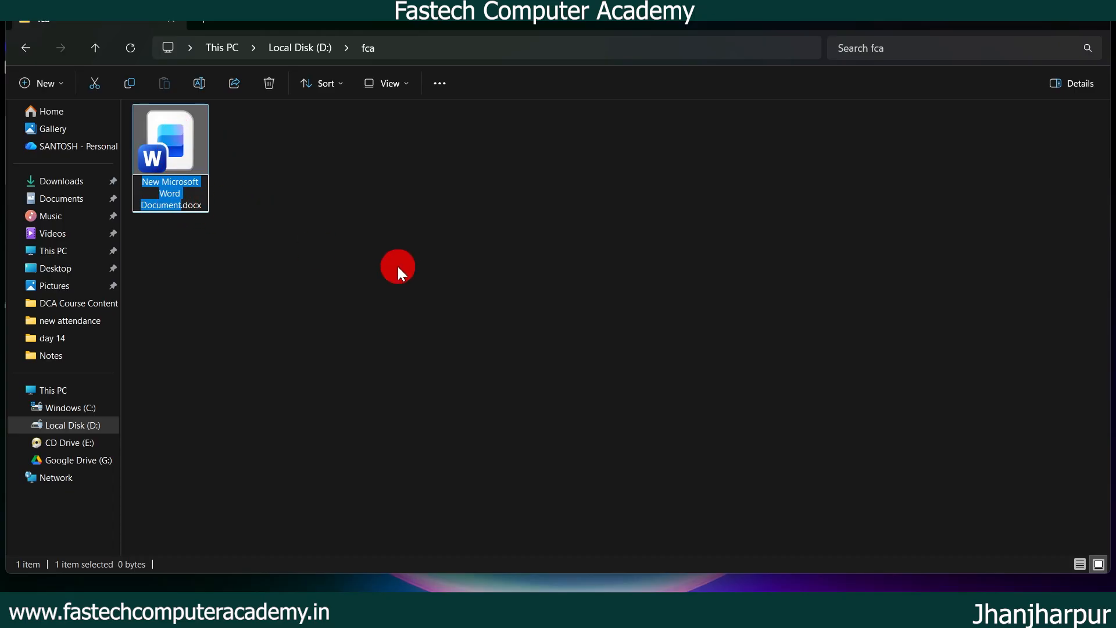
type("notes")
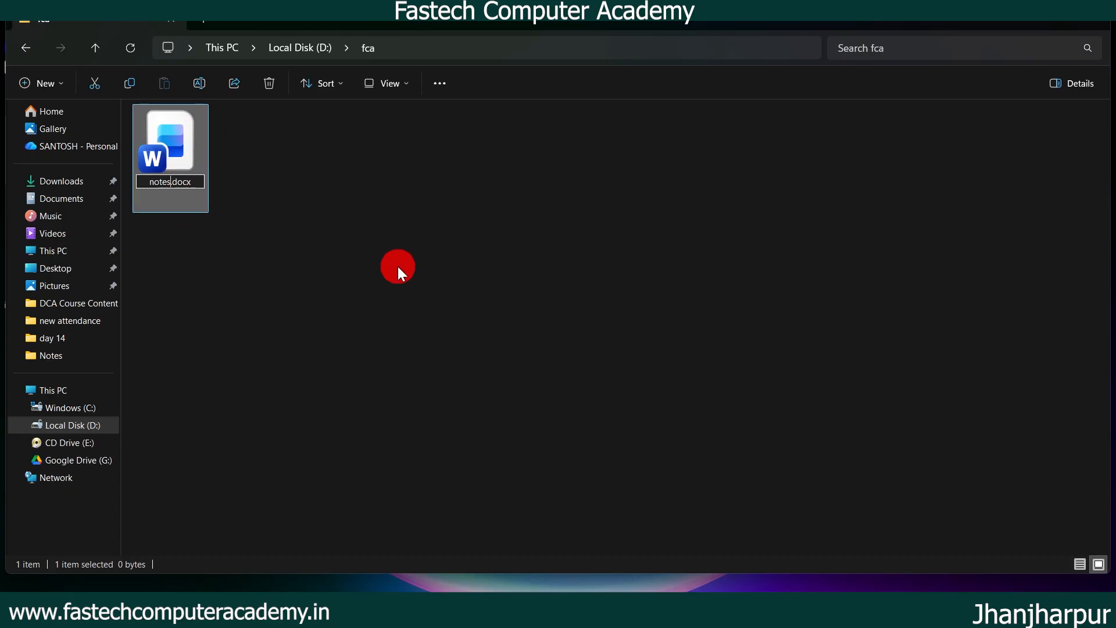
key("Return")
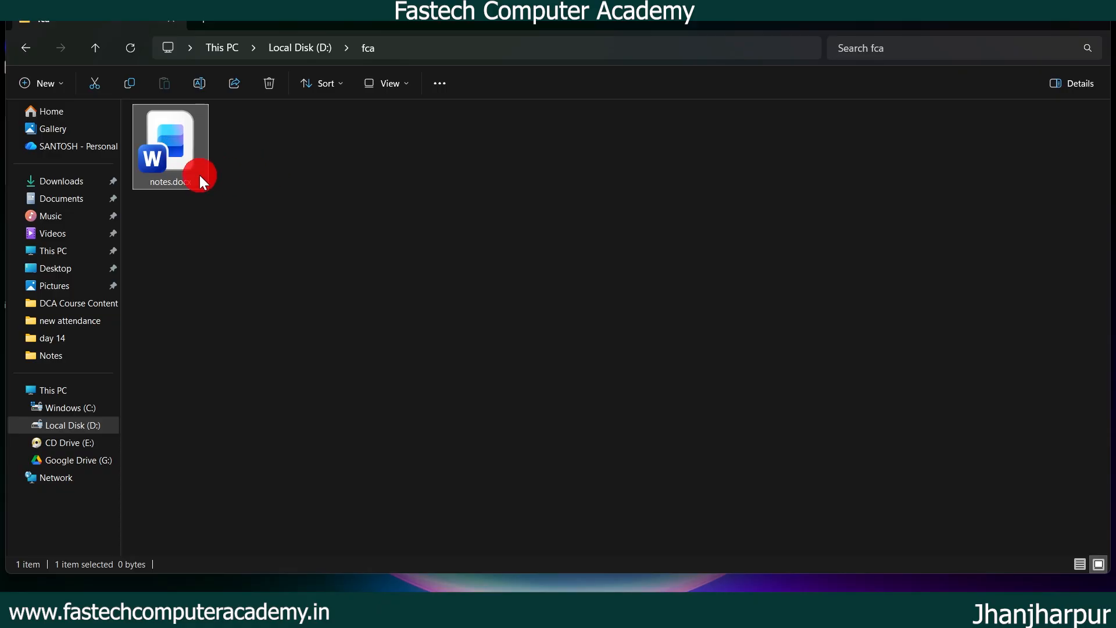
double_click(187, 153)
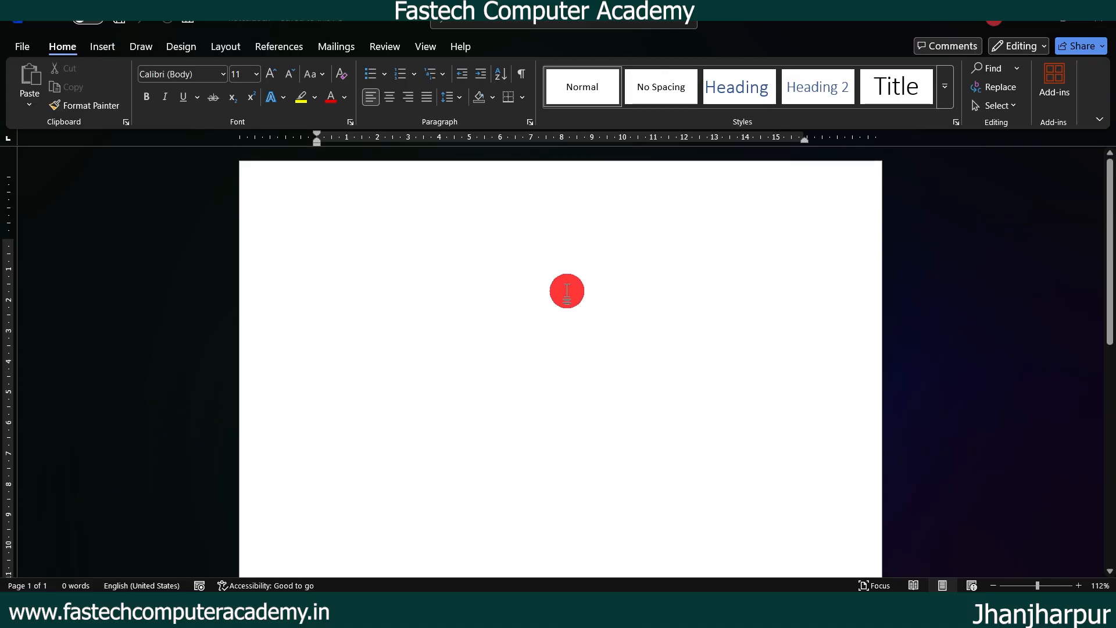
Step: Generate eight paragraphs of sample text in the blank document with =rand(8) and look through them
type("=rand(")
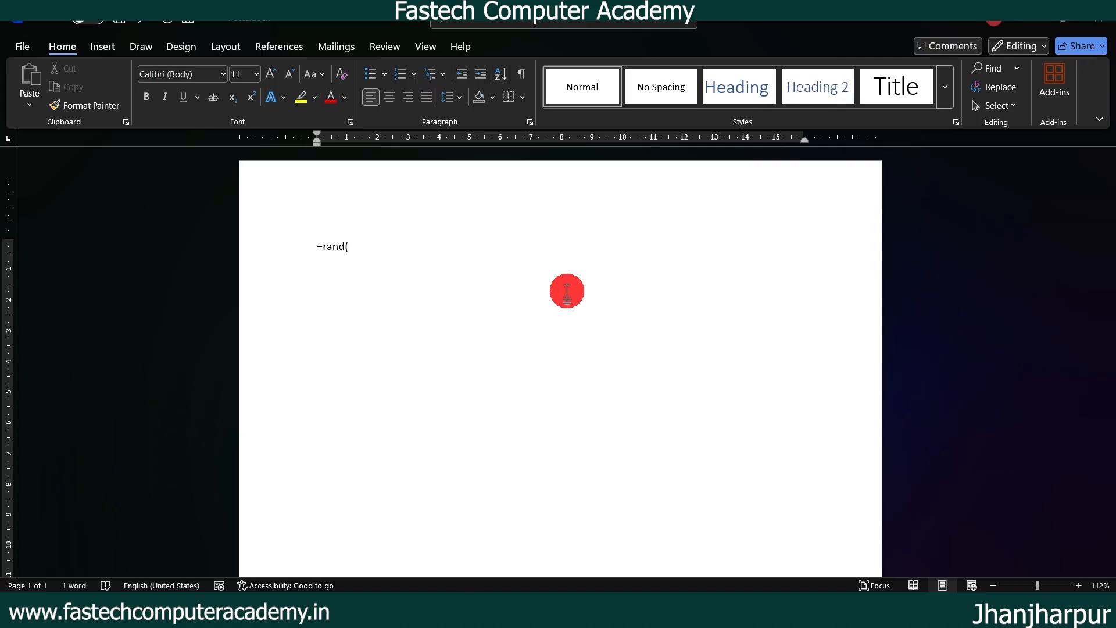
type("8)")
key("Return")
scroll(616, 238, "up", 3)
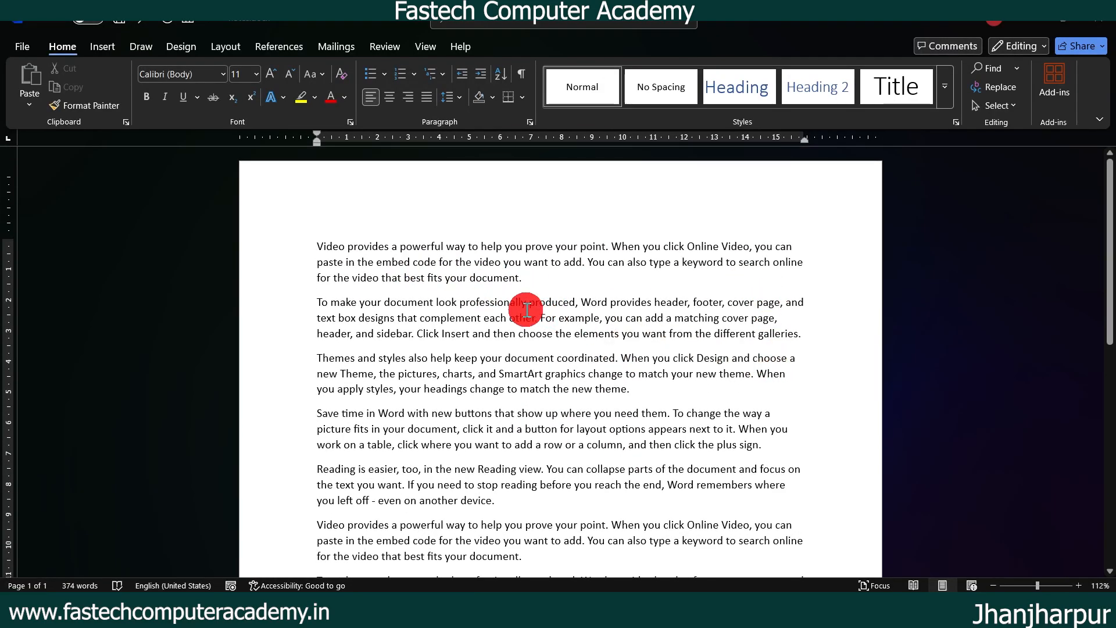
scroll(747, 336, "down", 3)
scroll(747, 336, "down", 3)
scroll(636, 319, "up", 5)
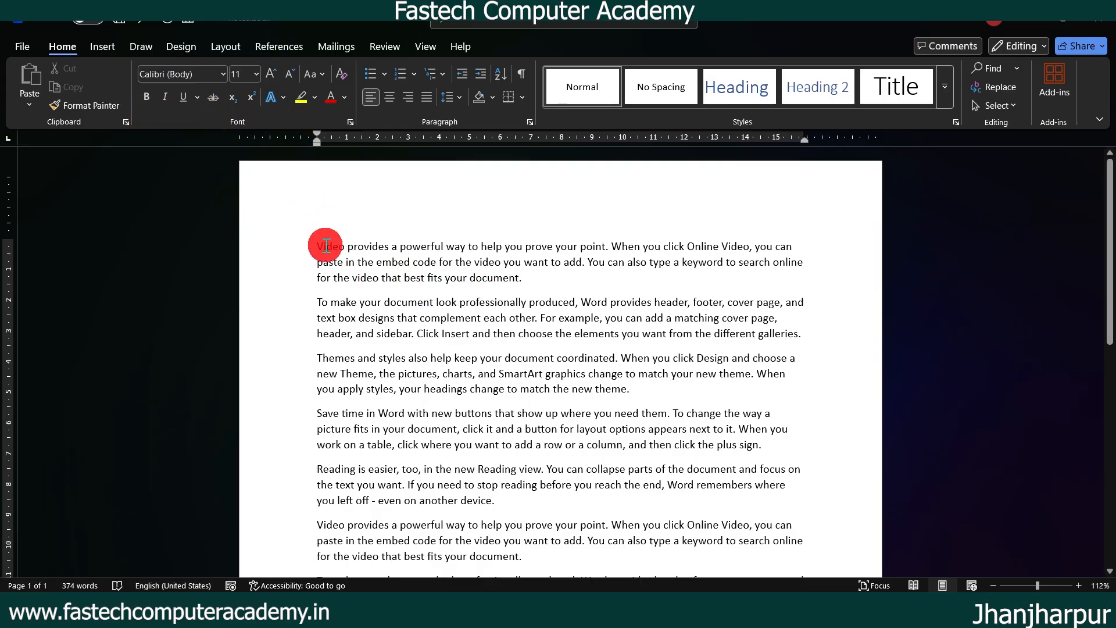
Step: Select the whole first paragraph, and clear the selection by placing the cursor at the paragraph's end
left_click_drag(317, 246, 486, 276)
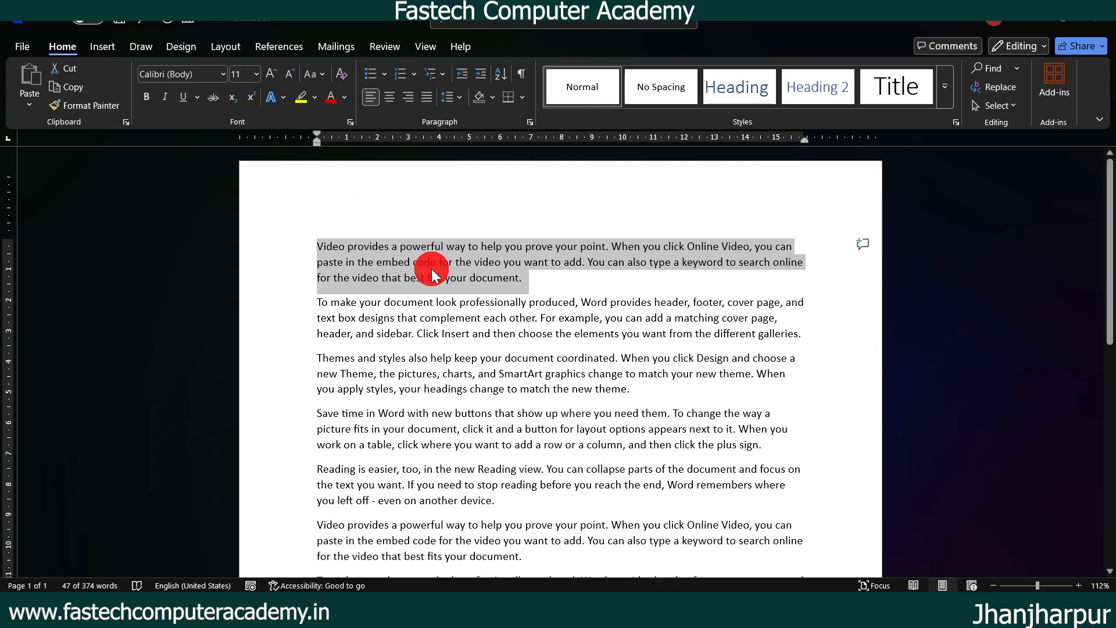
left_click(538, 283)
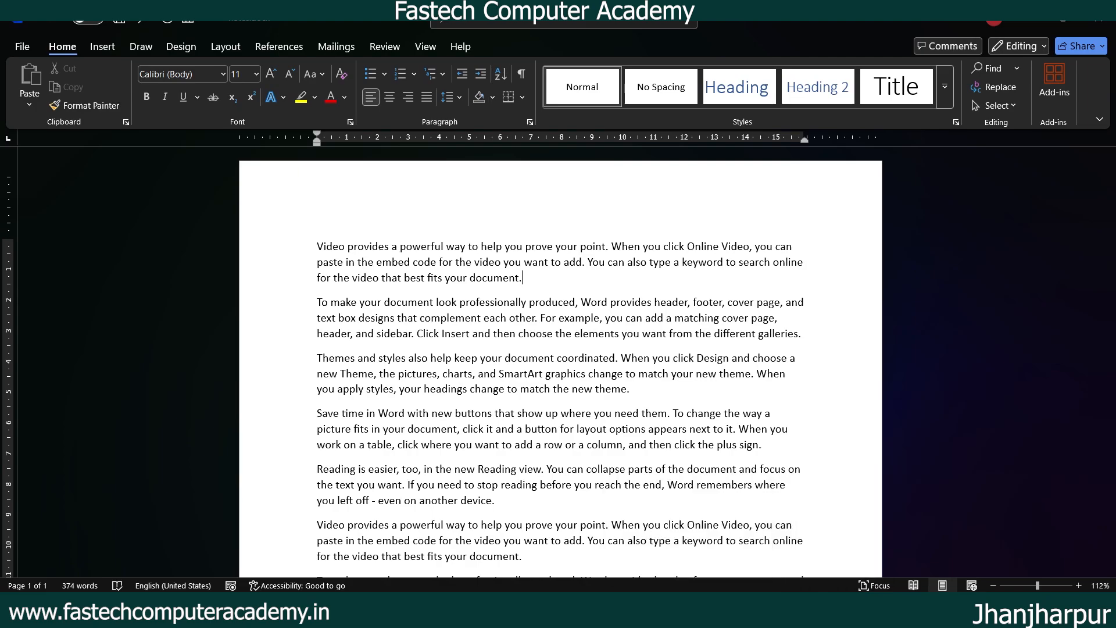
Step: Switch to the Day 16 PDF in Edge and mark Clipboard, Font, Paragraph, Styles and Editing with pen ticks and a line beside the list
left_click(722, 610)
scroll(639, 410, "down", 15)
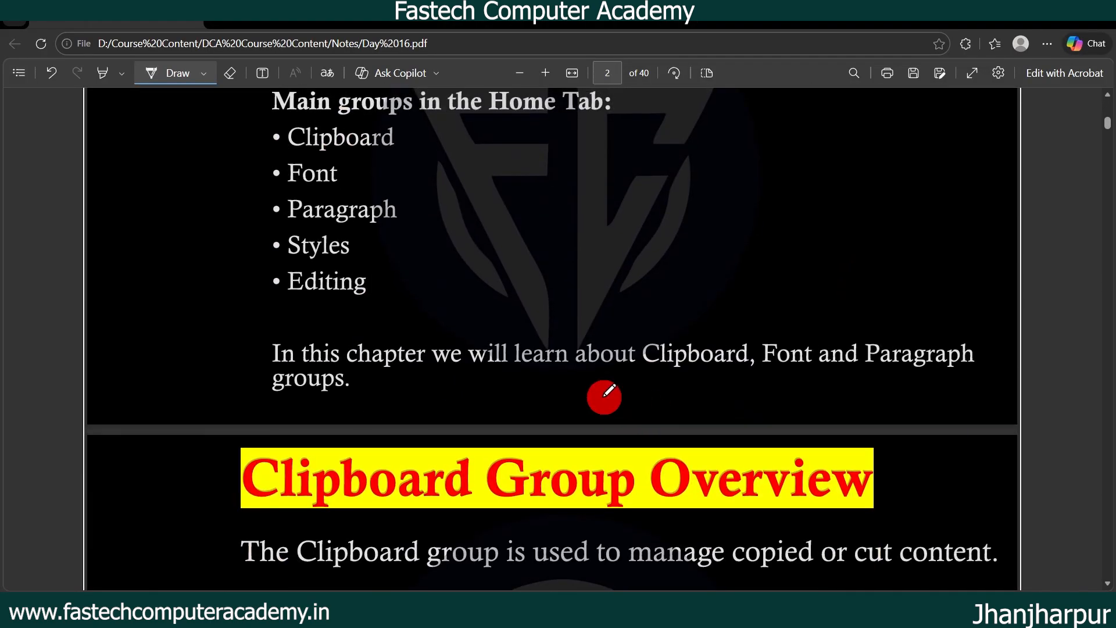
scroll(605, 394, "up", 3)
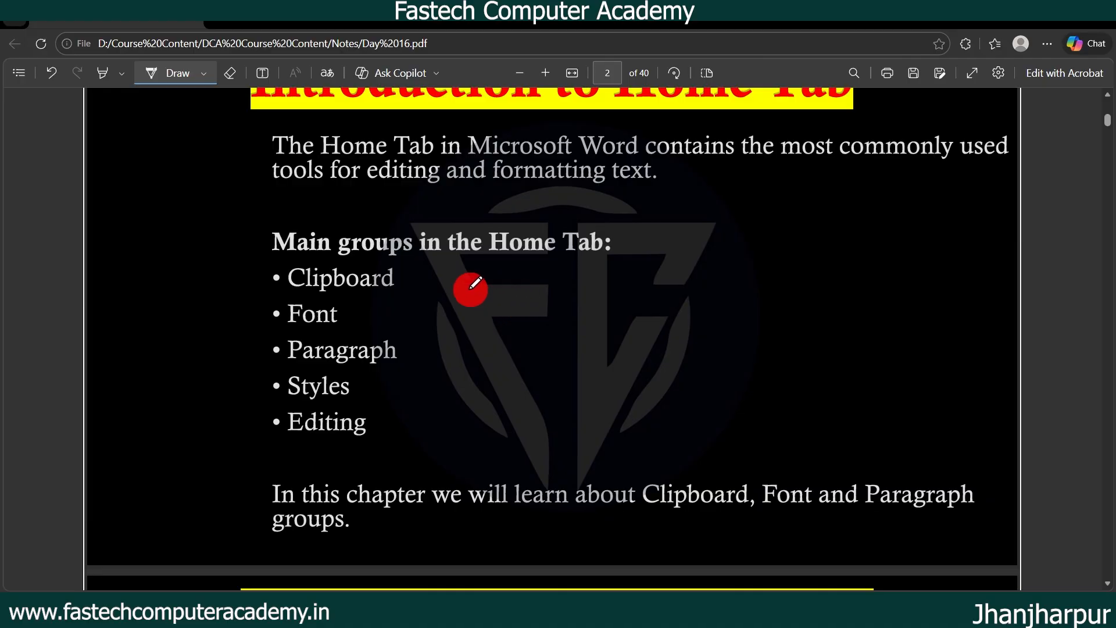
left_click_drag(409, 282, 448, 271)
mouse_move(369, 318)
left_mouse_down()
mouse_move(408, 312)
mouse_move(461, 350)
left_mouse_up()
left_click_drag(386, 391, 449, 379)
left_click_drag(400, 423, 483, 419)
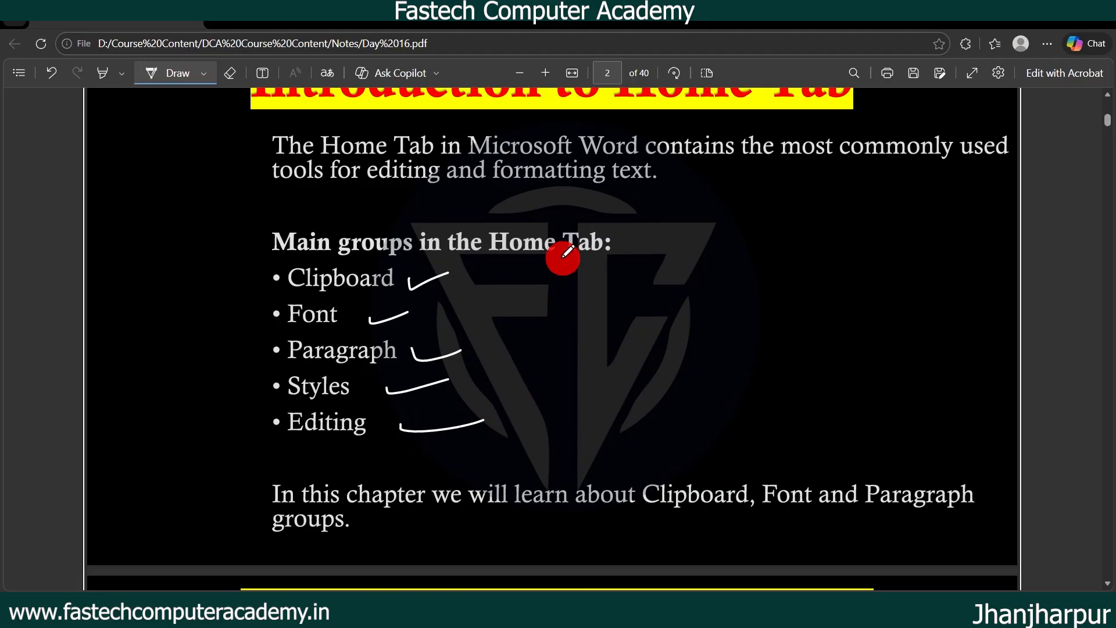
left_click_drag(539, 262, 535, 398)
Step: On the PDF's Clipboard Group Overview page, underline Clipboard in the heading and tick Cut, Copy and Paste
key("alt+Tab")
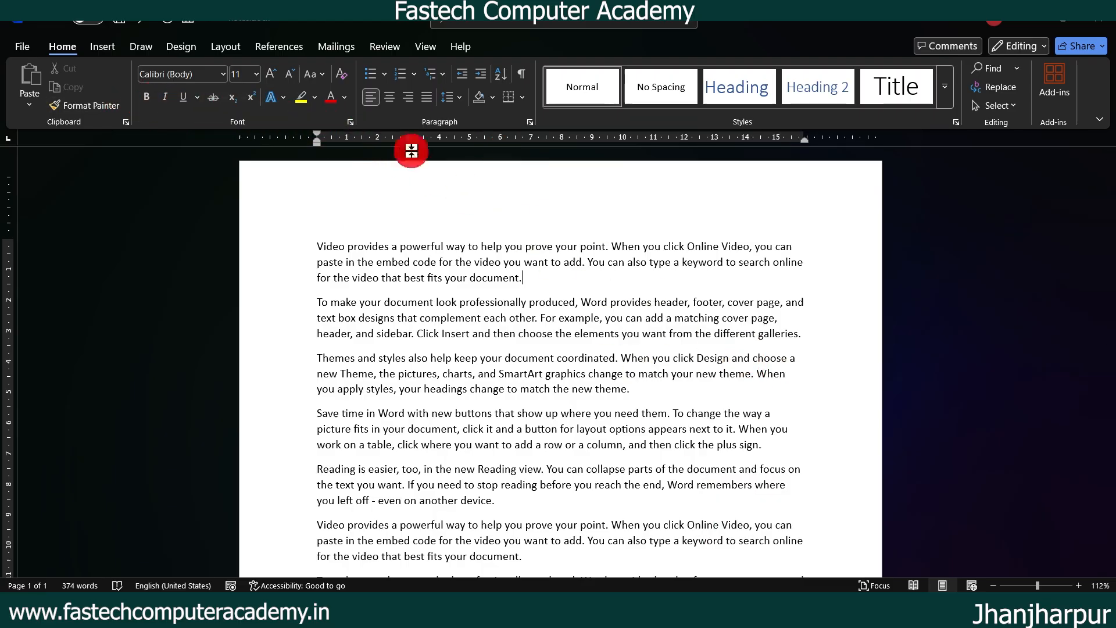
mouse_move(816, 607)
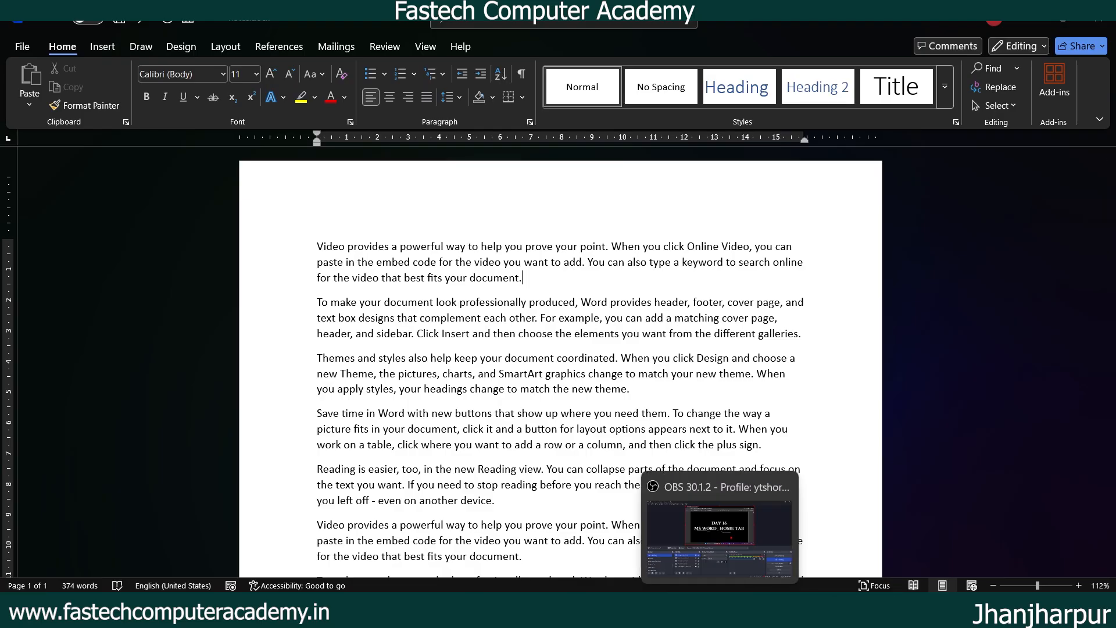
left_click(675, 607)
scroll(705, 397, "down", 5)
scroll(705, 398, "down", 2)
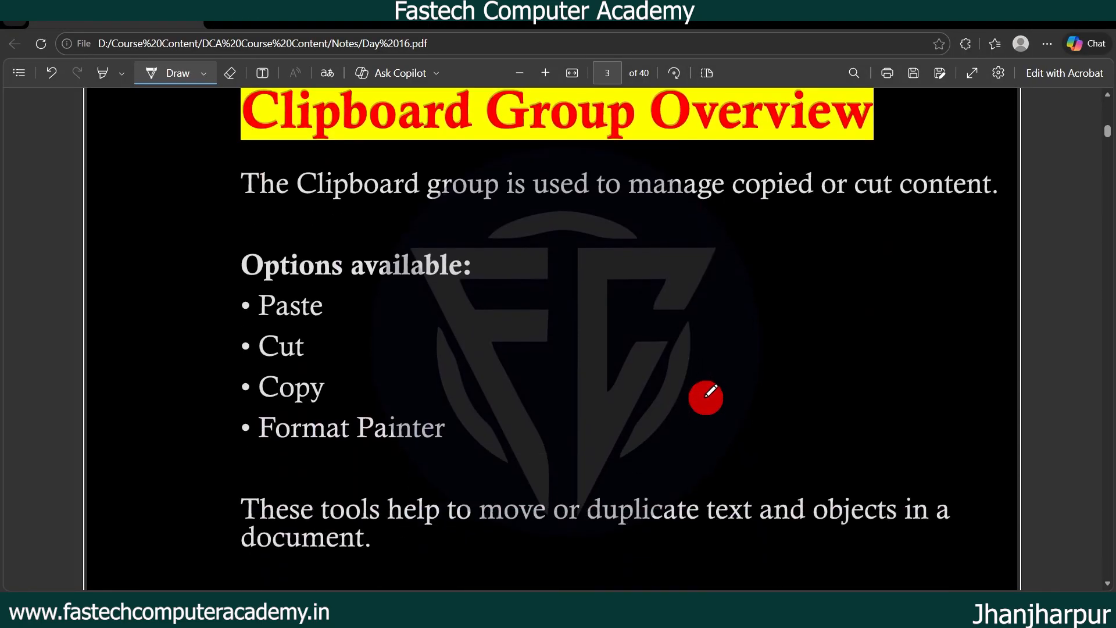
left_click_drag(324, 145, 445, 147)
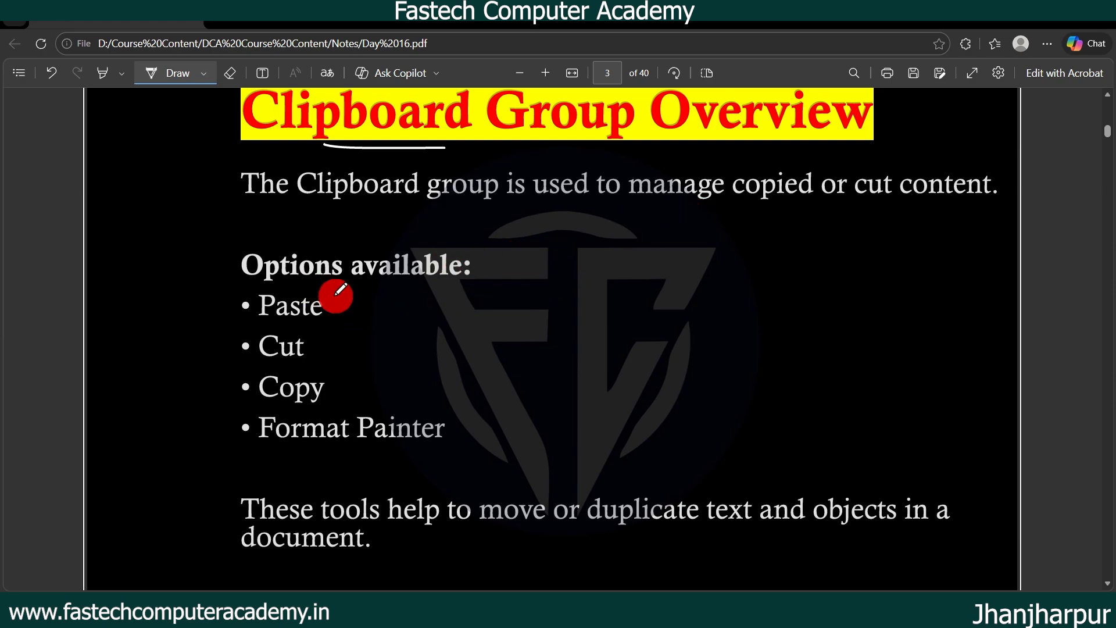
left_click_drag(319, 352, 365, 344)
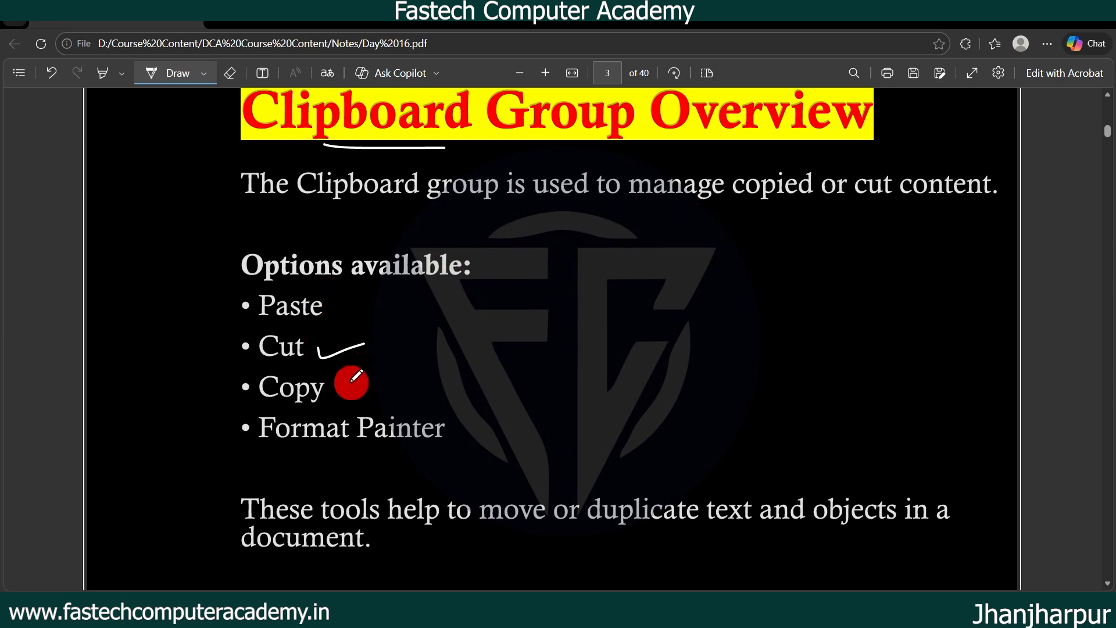
left_click_drag(351, 383, 401, 378)
left_click_drag(364, 314, 417, 300)
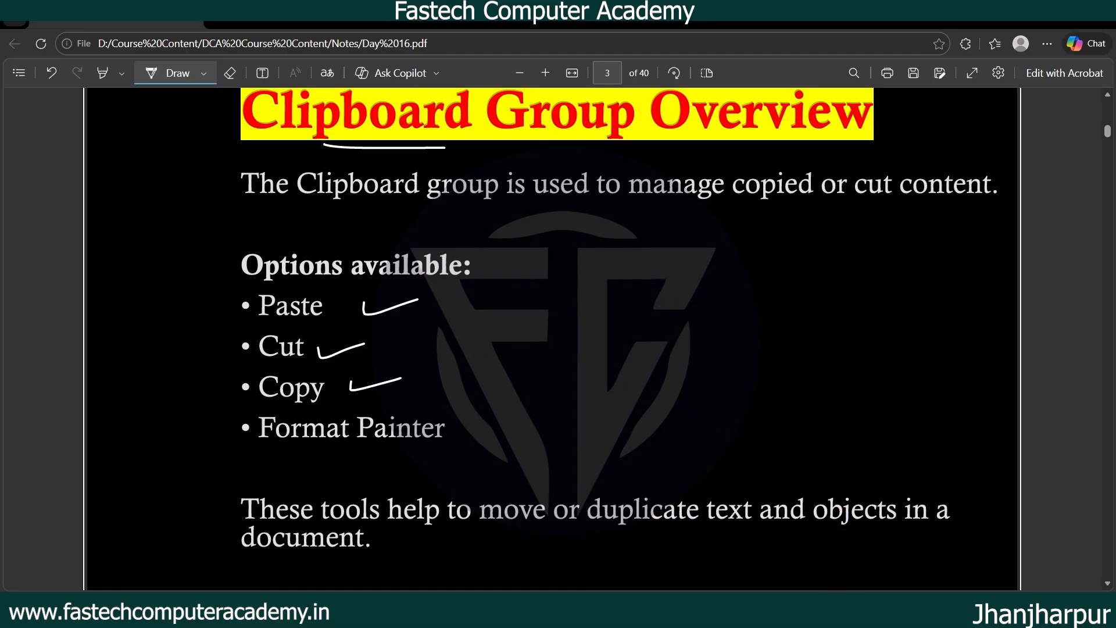
Step: Switch back to the Word document and add the line "Hello fastech" below the first paragraph
mouse_move(814, 611)
left_click(860, 561)
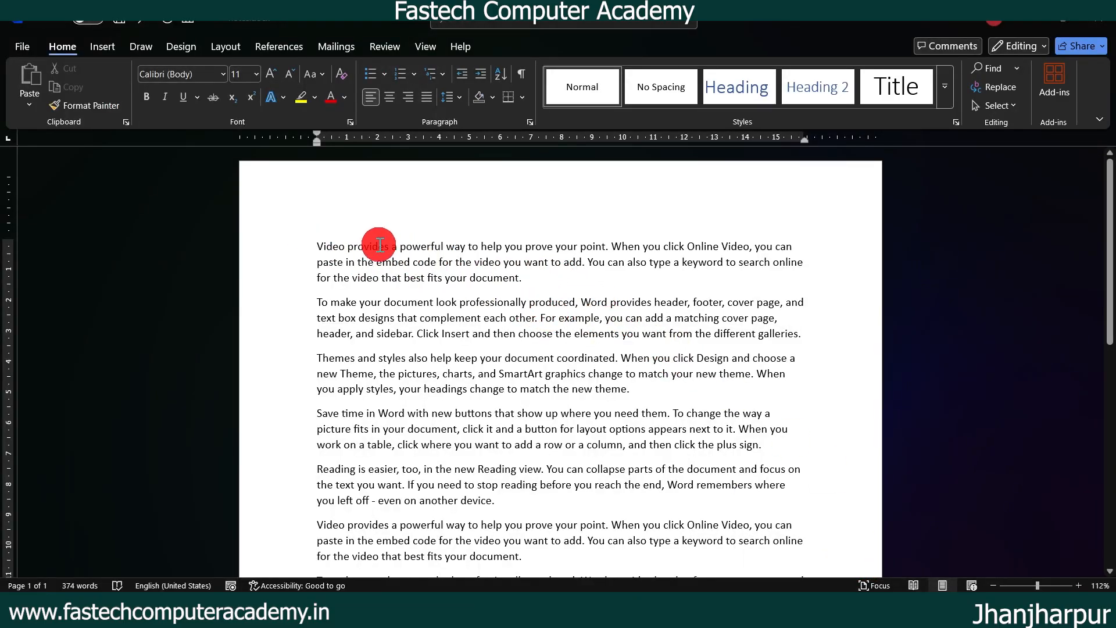
key("Return")
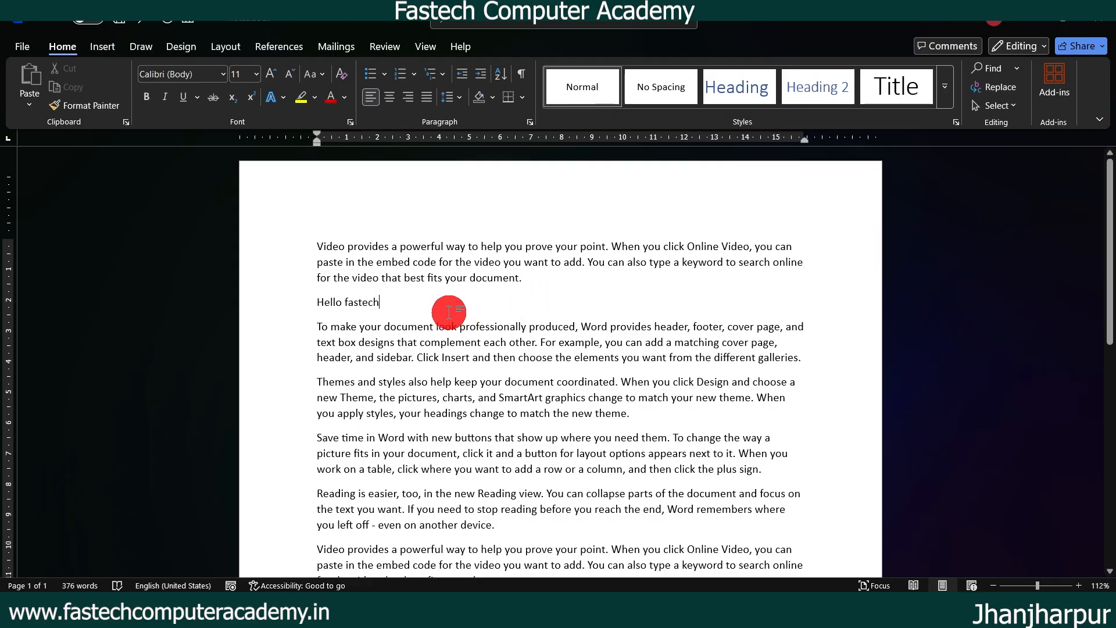
Step: Select only the "Hello fastech" line and copy it
double_click(347, 298)
left_click_drag(348, 298, 315, 292)
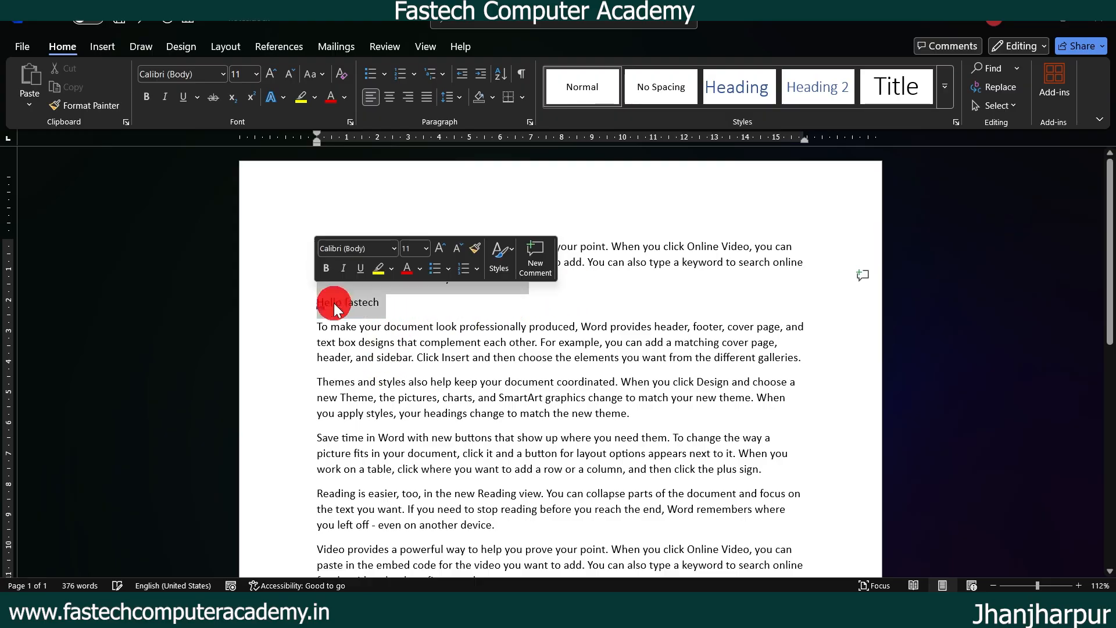
left_click(381, 308)
left_click_drag(390, 306, 304, 298)
key("ctrl+c")
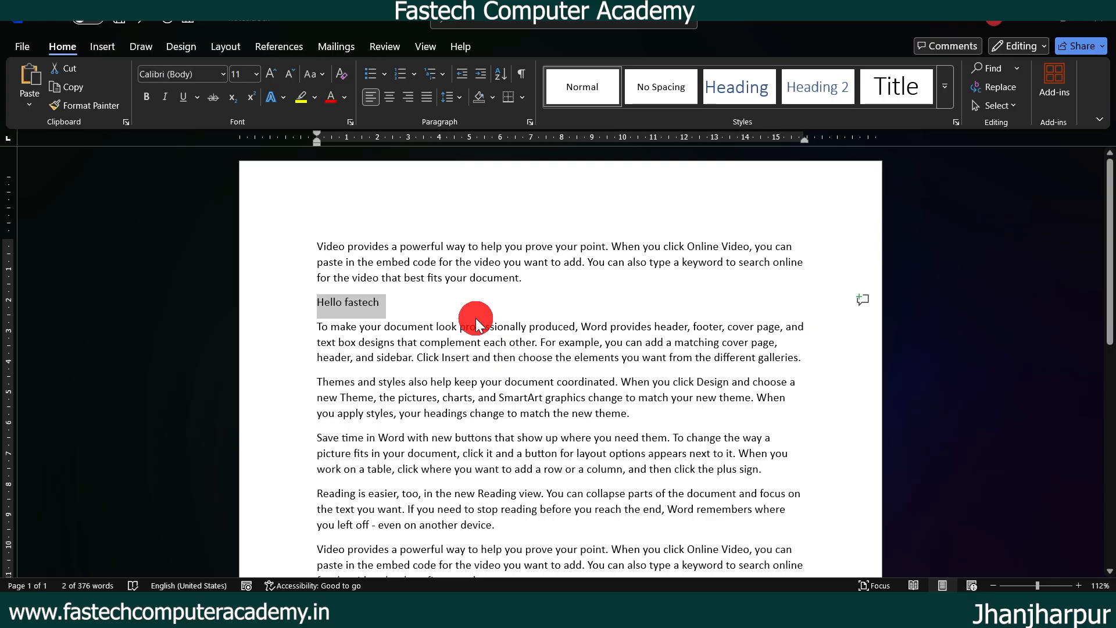
Step: Paste the copied "Hello fastech" line on the empty line below the document's last paragraph
scroll(596, 332, "down", 4)
scroll(596, 331, "down", 3)
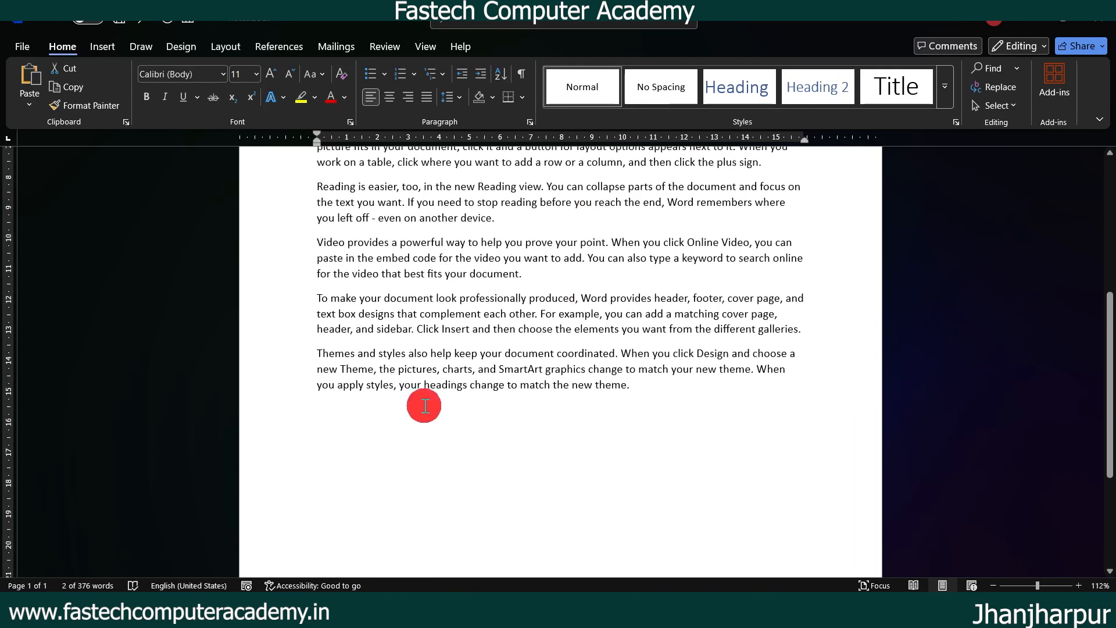
left_click(342, 411)
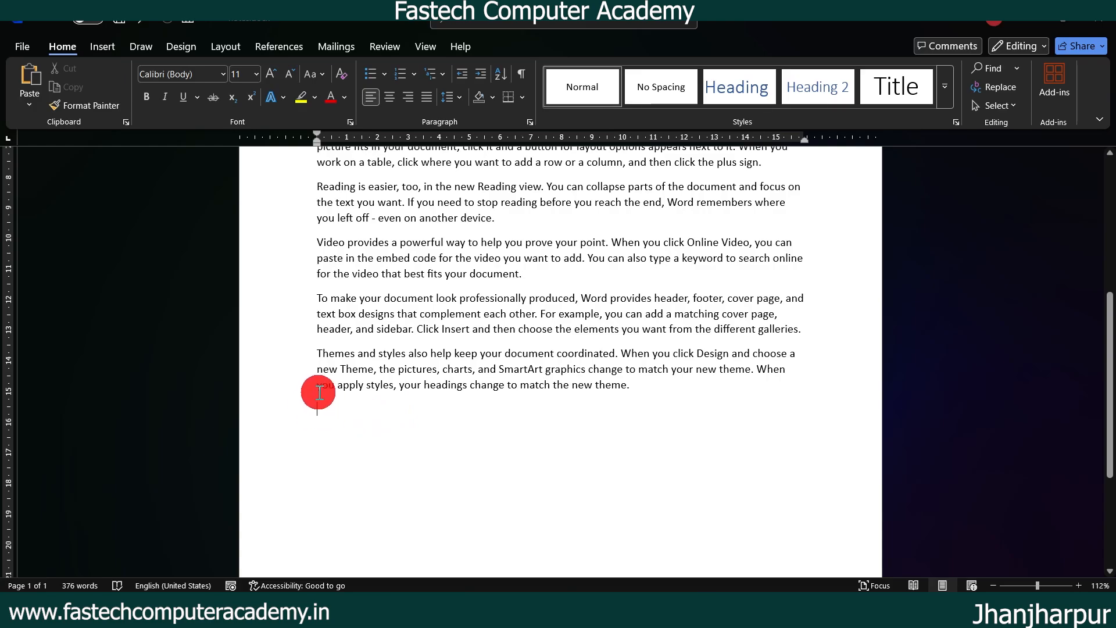
scroll(564, 404, "up", 3)
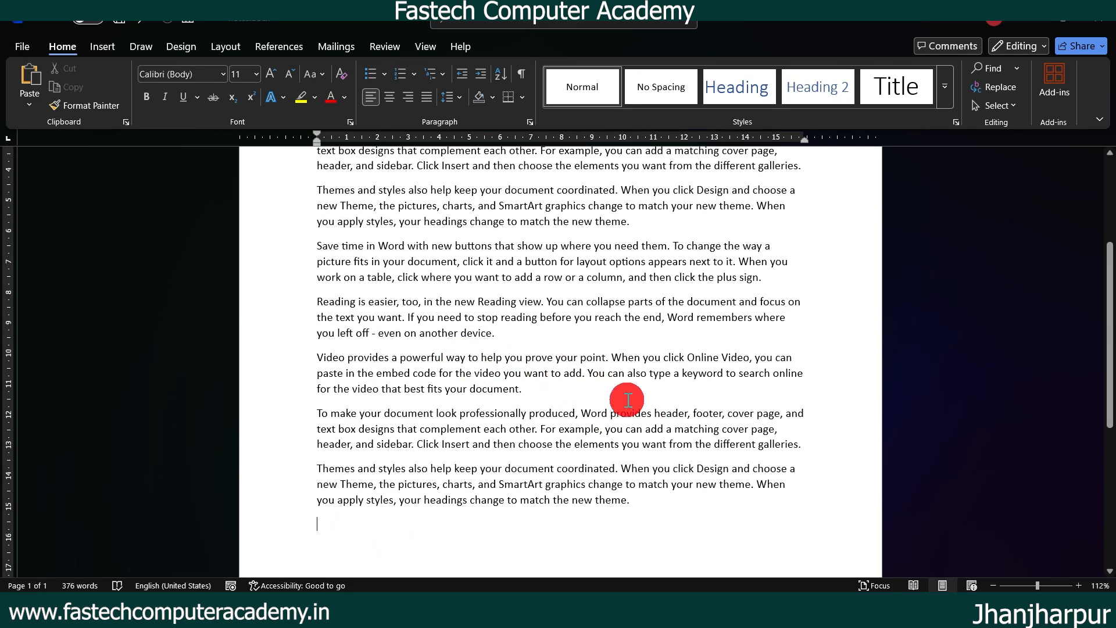
scroll(406, 324, "up", 4)
scroll(411, 418, "down", 6)
scroll(411, 417, "up", 3)
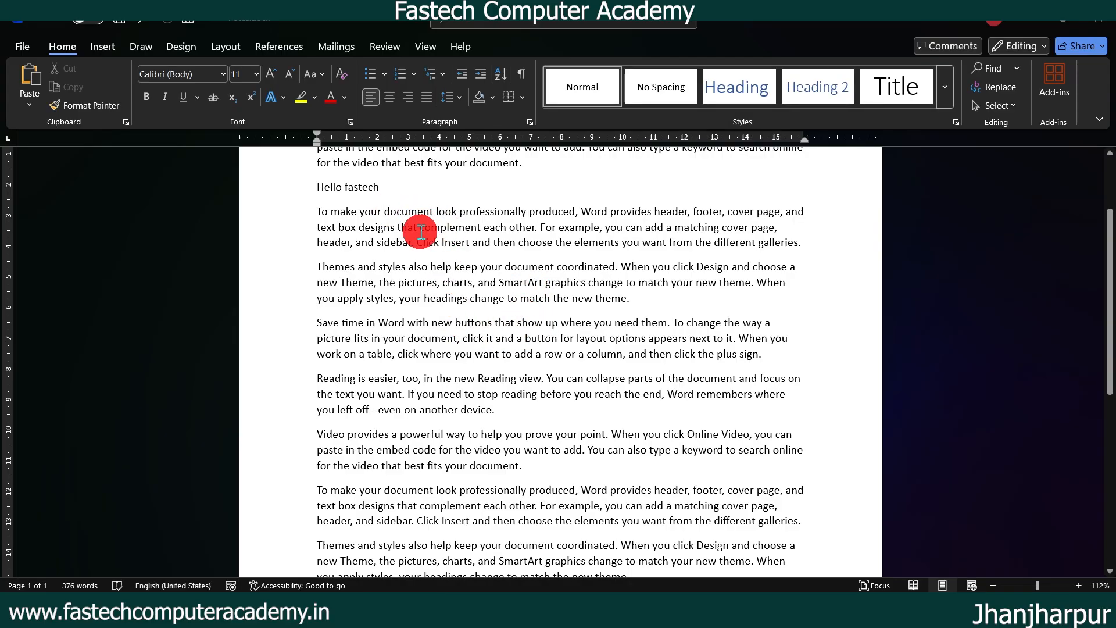
scroll(511, 366, "down", 3)
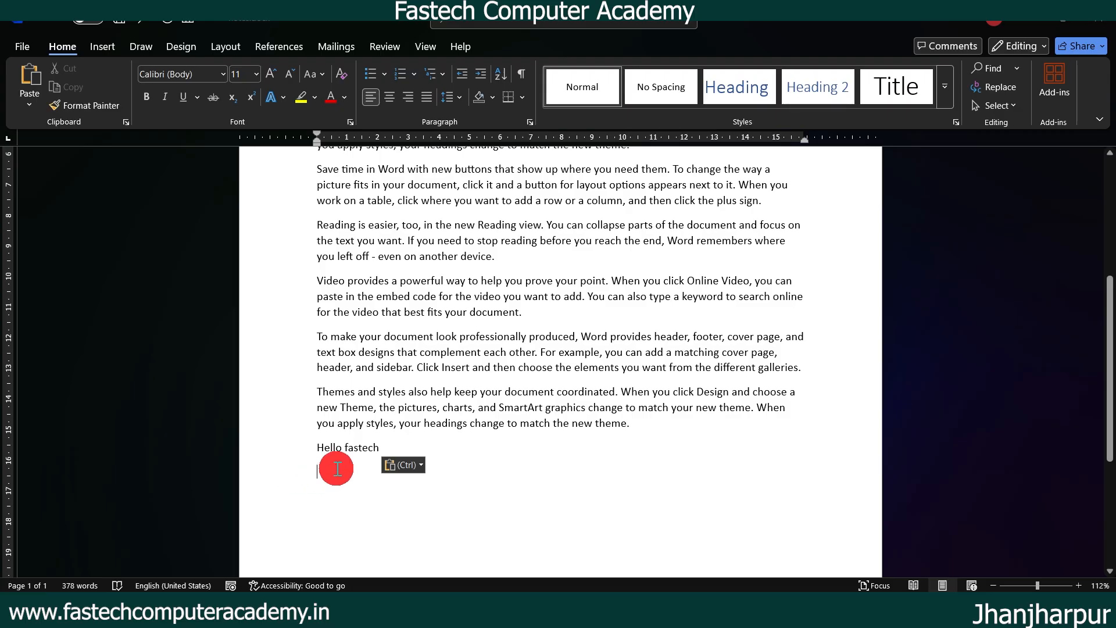
Step: Paste a second copy of the "Hello fastech" line below the first pasted copy at the document's end
key("ctrl+v")
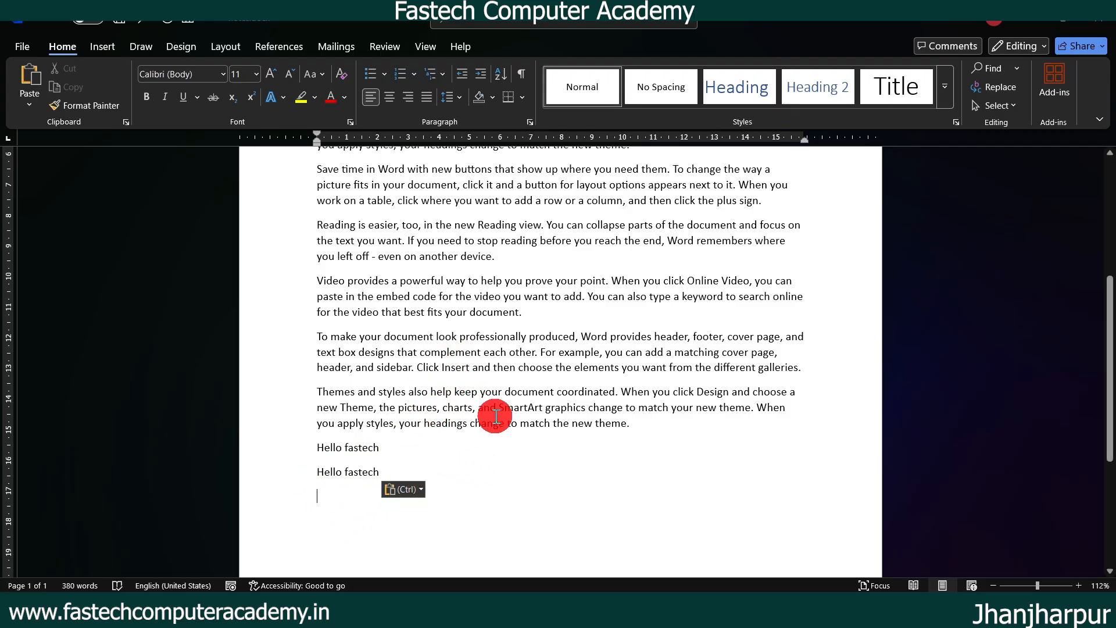
scroll(424, 411, "up", 3)
scroll(429, 380, "up", 2)
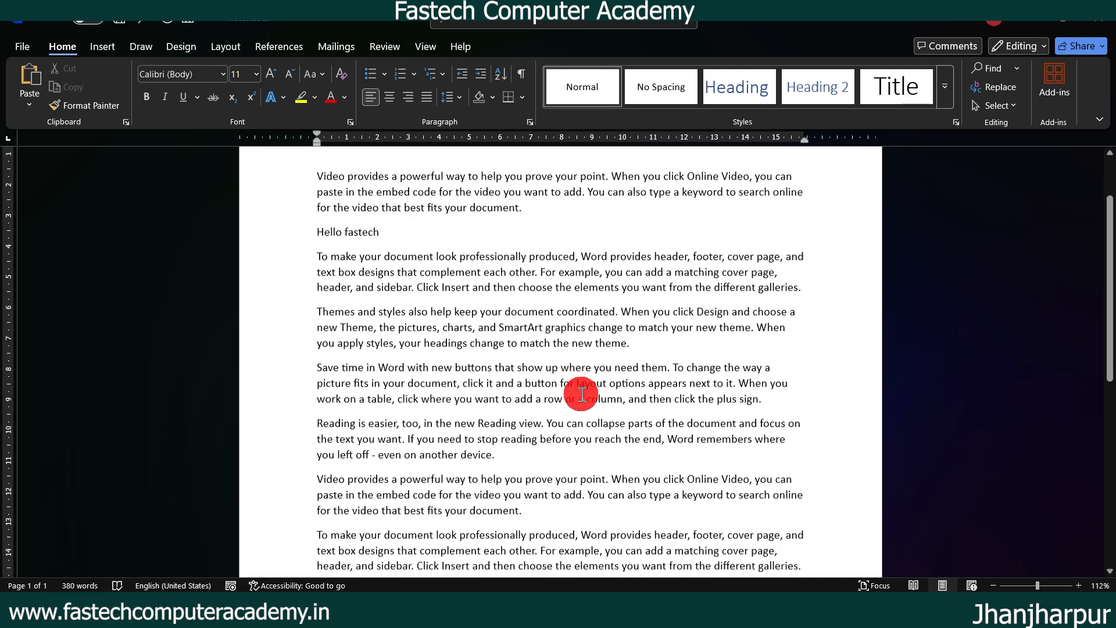
scroll(524, 349, "down", 3)
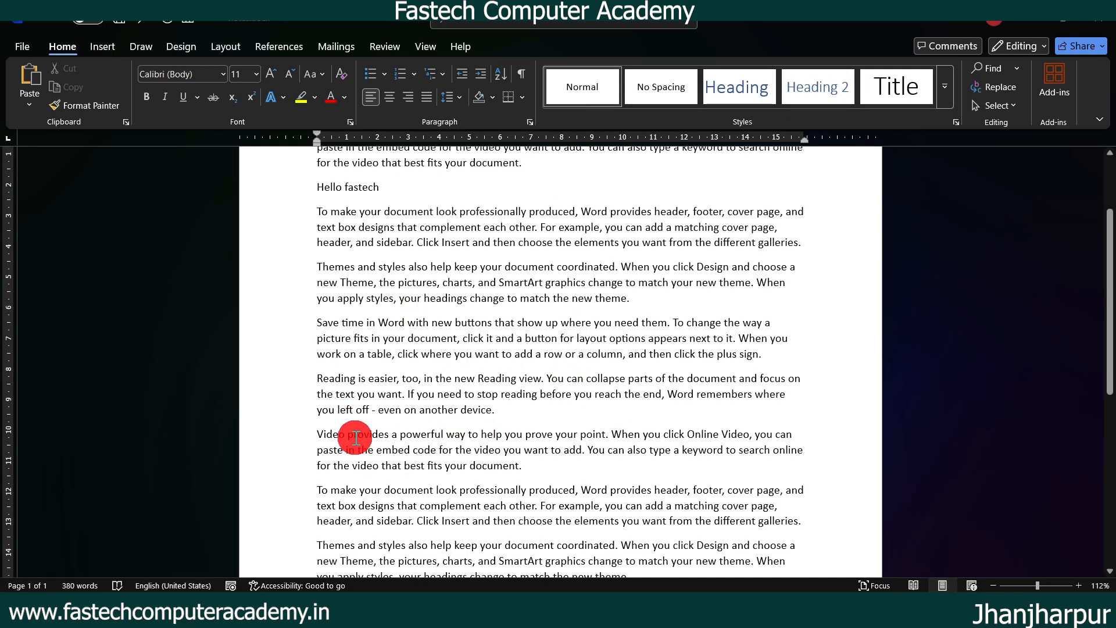
scroll(356, 437, "down", 8)
scroll(478, 395, "up", 9)
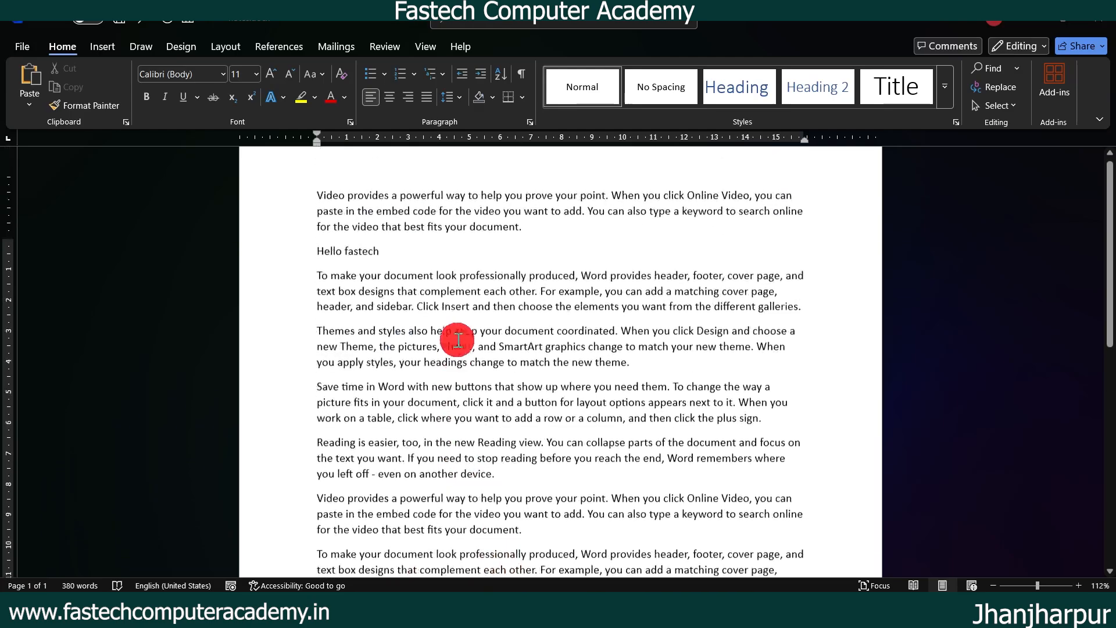
Step: Cut the document's first paragraph, beginning "Video provides a powerful way", above the first "Hello fastech" line
scroll(458, 340, "up", 2)
triple_click(318, 248)
key("ctrl+c")
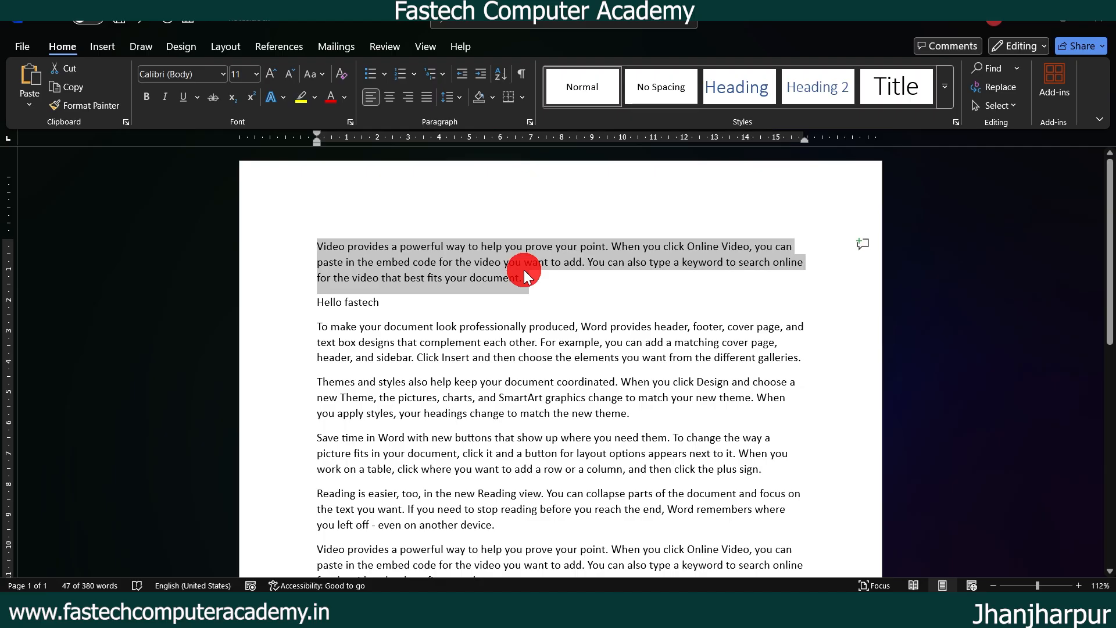
key("Delete")
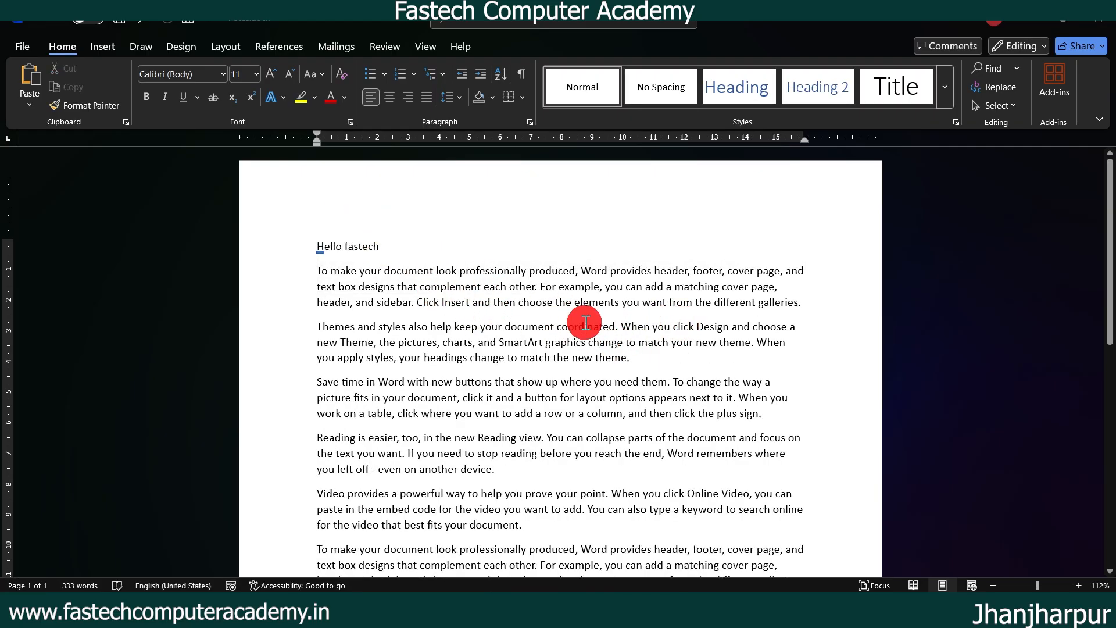
Step: Paste the cut "Video provides" paragraph on the empty line below the last "Hello fastech" line
scroll(552, 303, "down", 6)
left_click(340, 414)
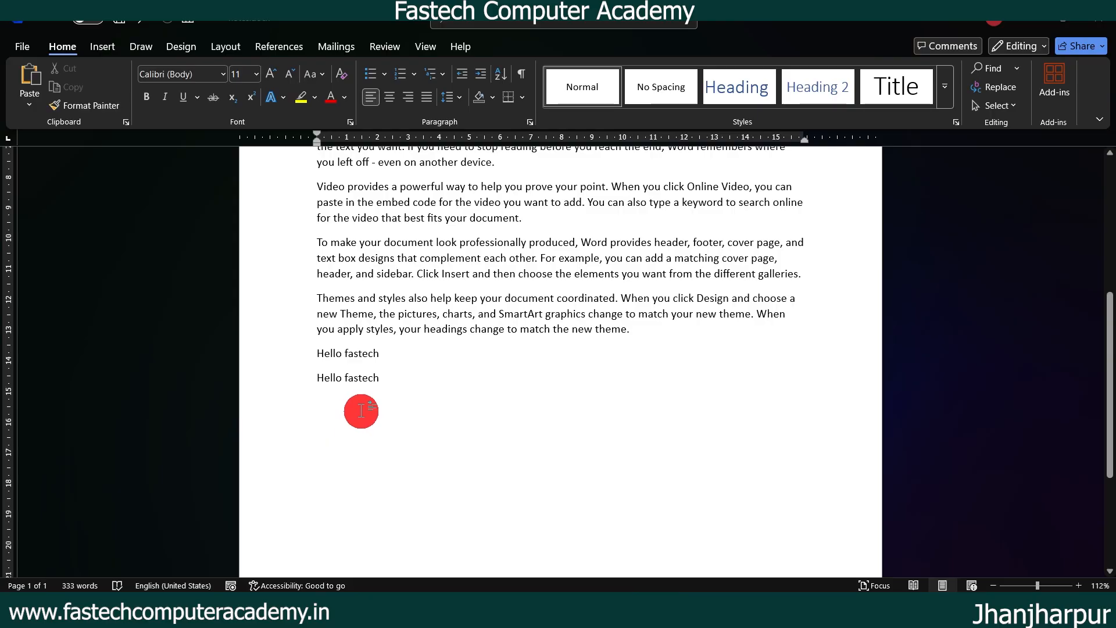
key("ctrl+v")
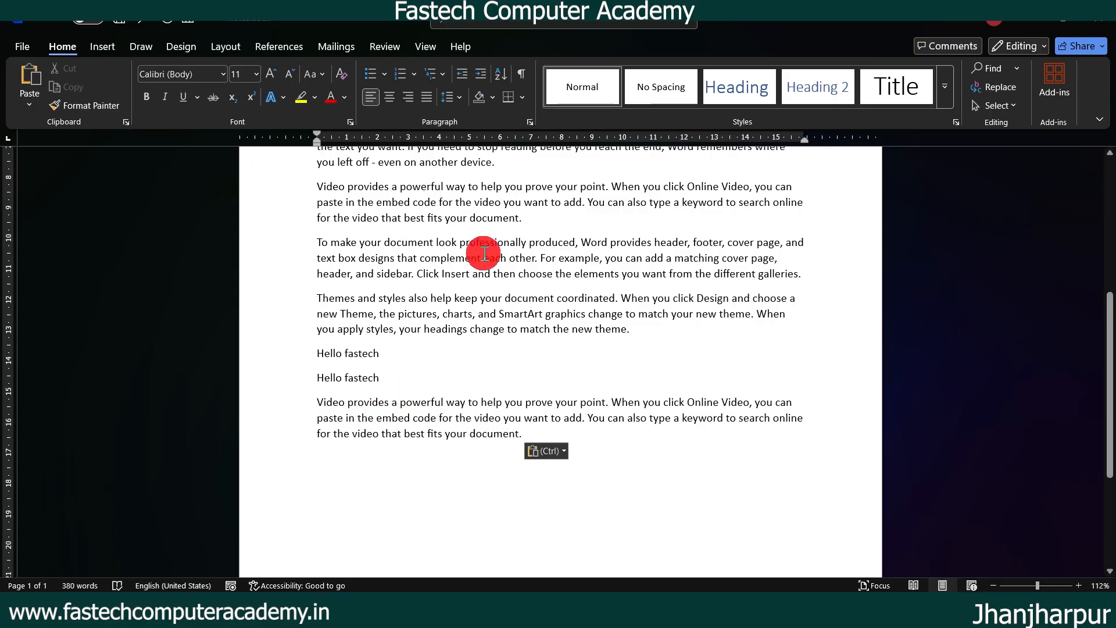
scroll(498, 250, "up", 7)
scroll(506, 279, "down", 7)
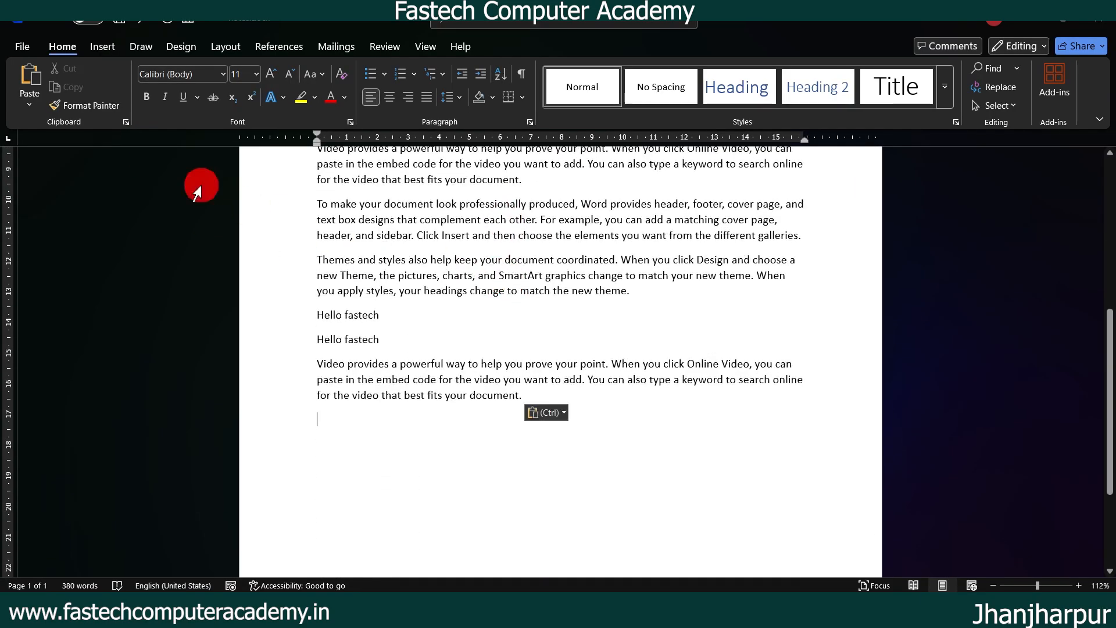
Step: Paste the cut paragraph again on a new line after the "Save time in Word" paragraph and remove the leftover empty line
scroll(640, 244, "up", 6)
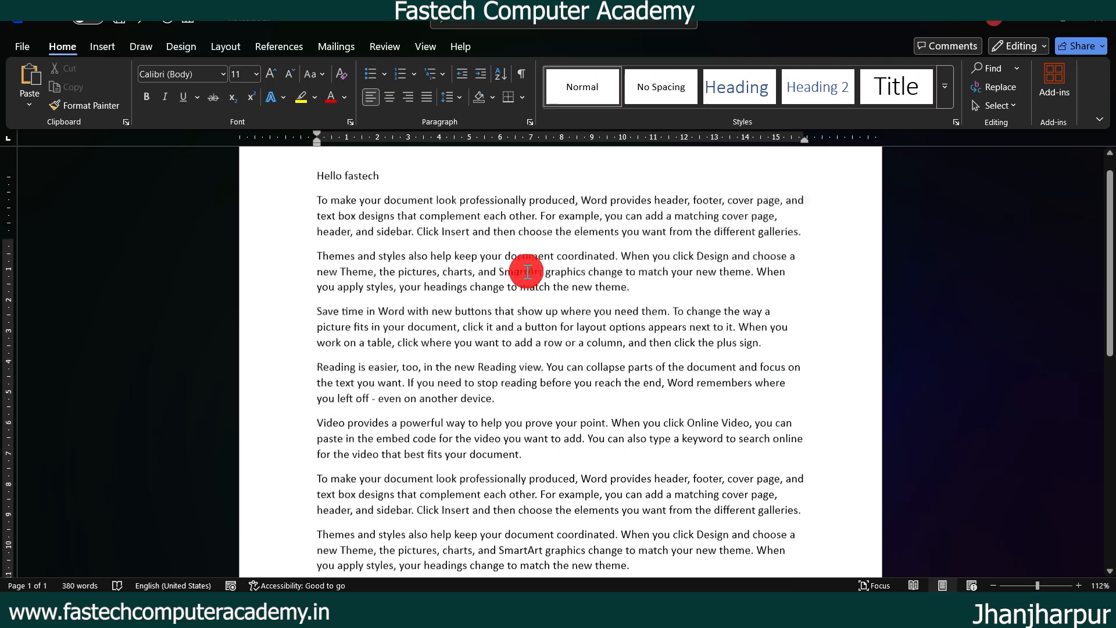
scroll(518, 268, "up", 2)
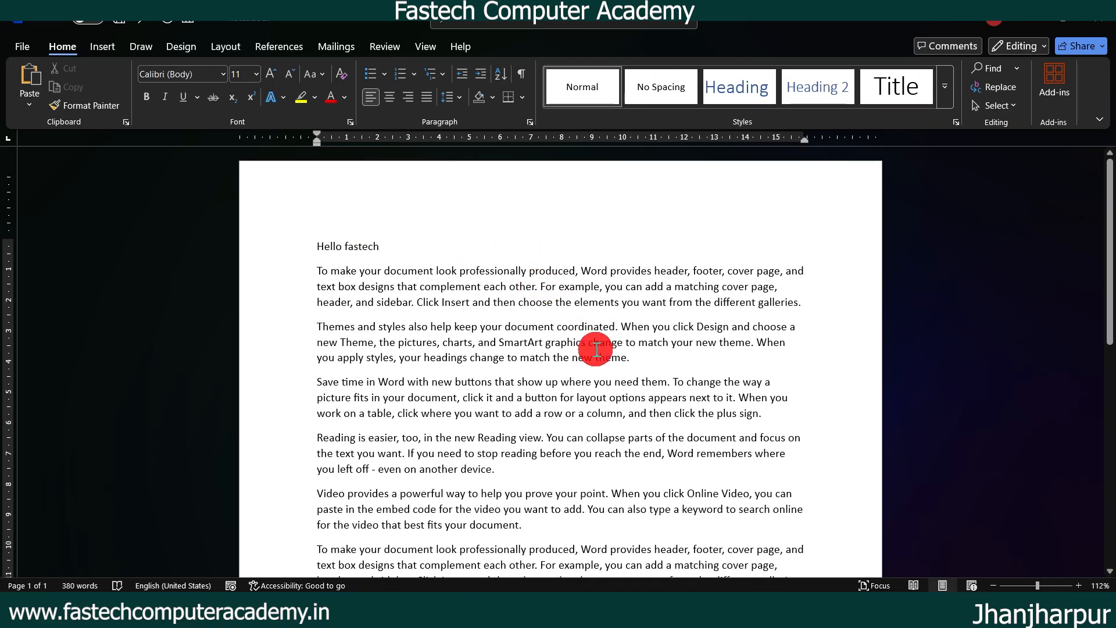
scroll(582, 349, "down", 2)
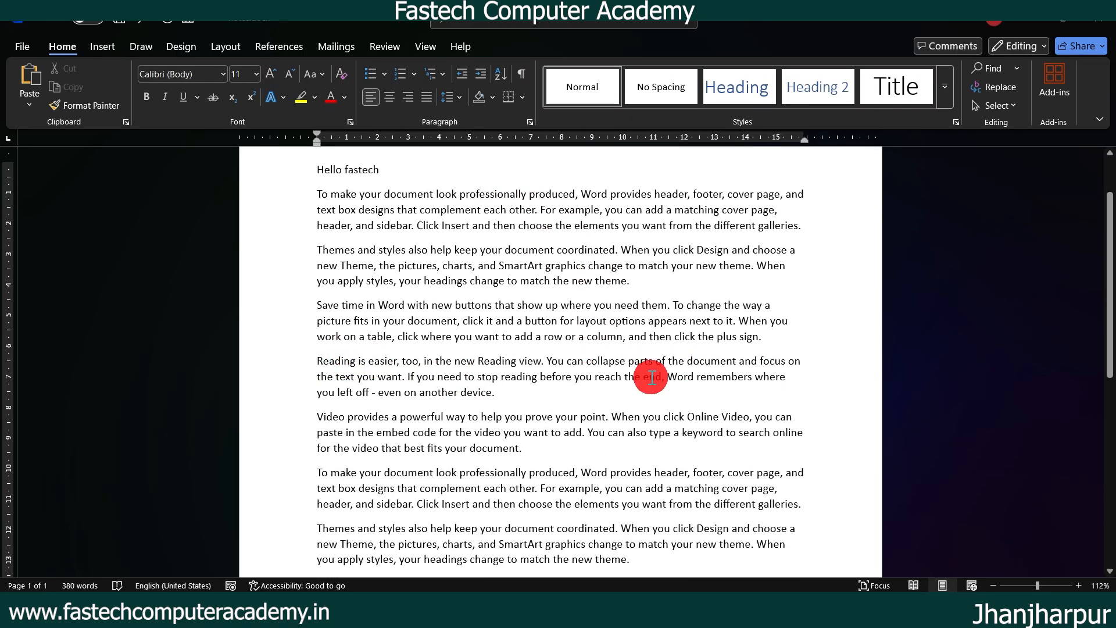
left_click(775, 348)
key("Return")
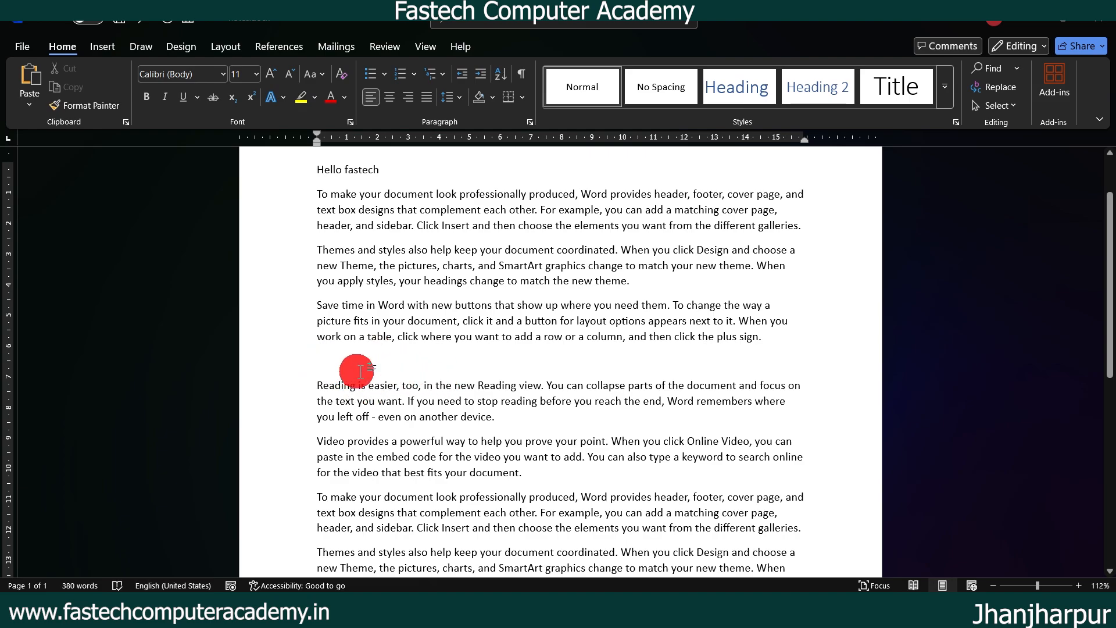
scroll(499, 330, "up", 3)
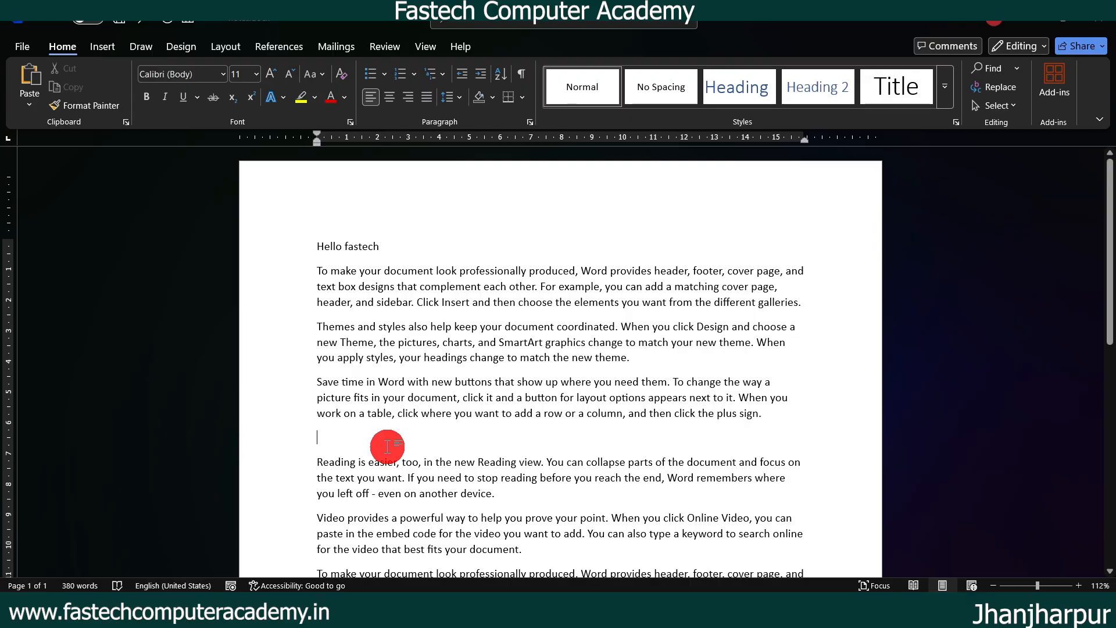
key("ctrl+v")
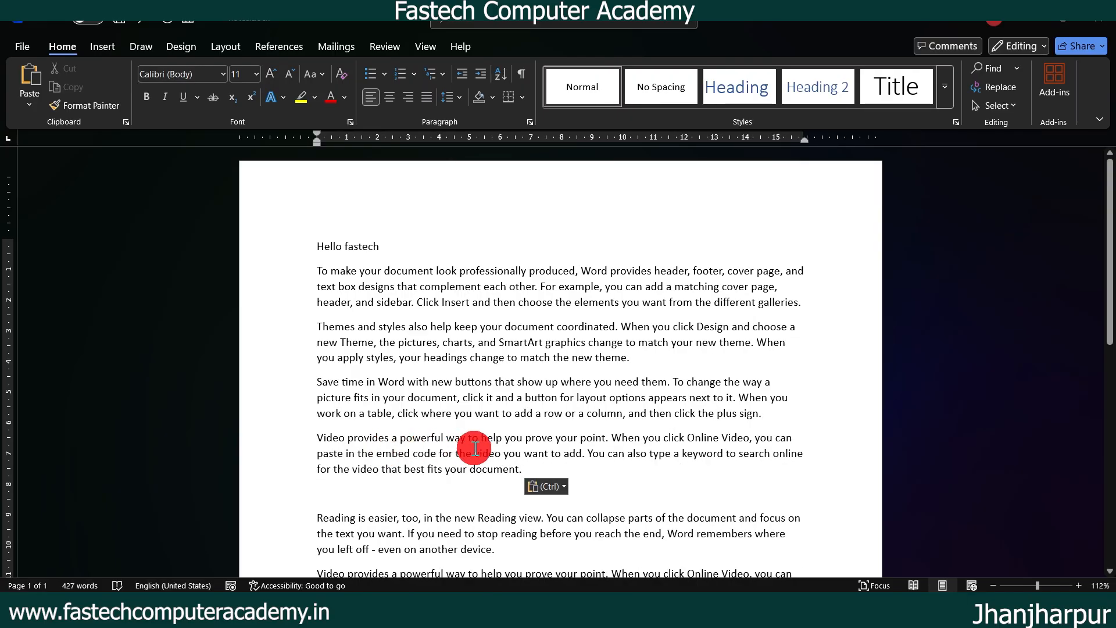
scroll(473, 447, "down", 1)
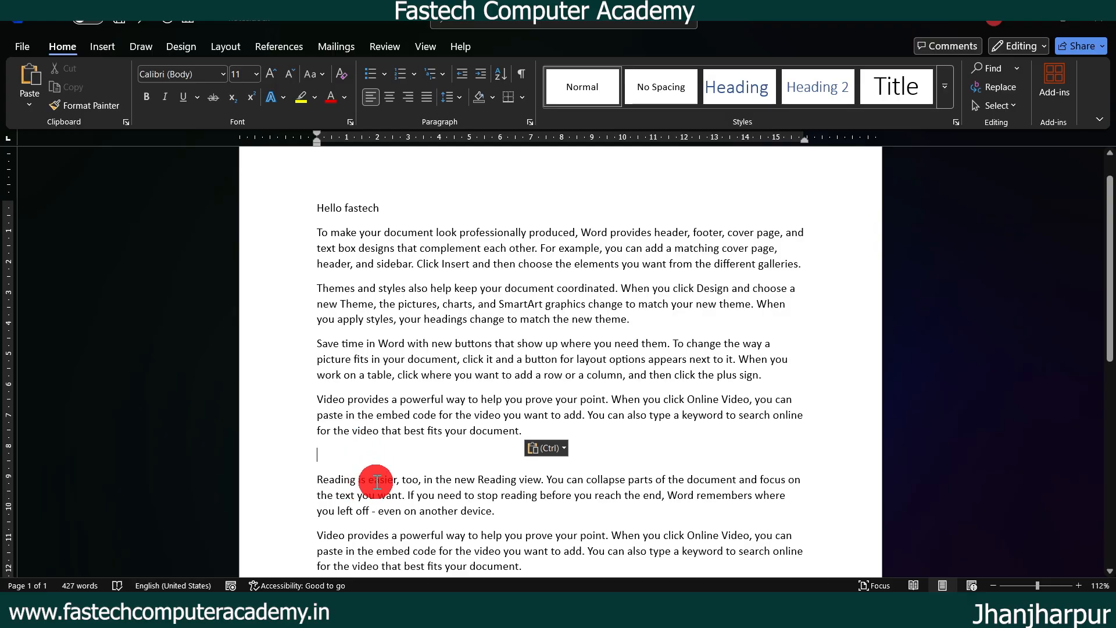
key("BackSpace")
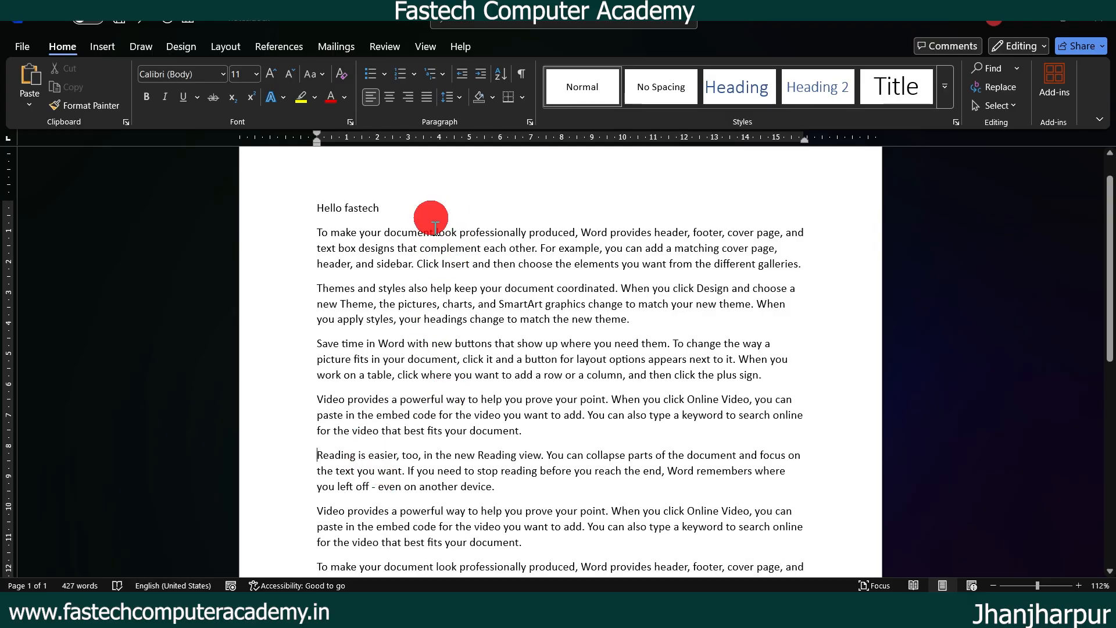
Step: Compare the copied "Hello fastech" lines and the cut "Video provides" paragraph between the document's start and end
scroll(510, 391, "down", 6)
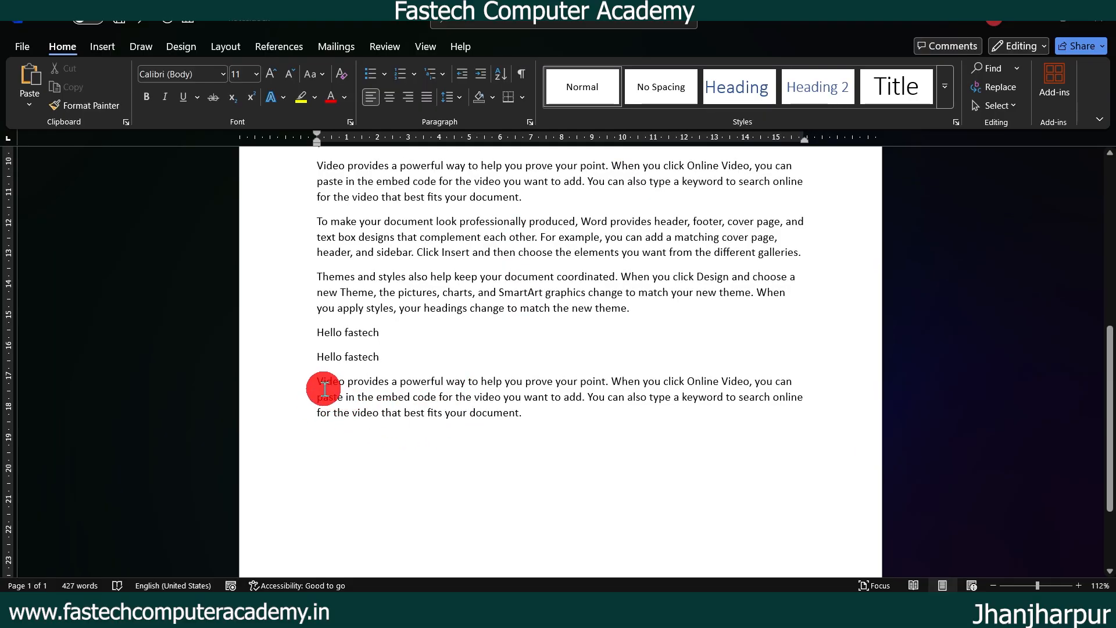
scroll(530, 347, "up", 6)
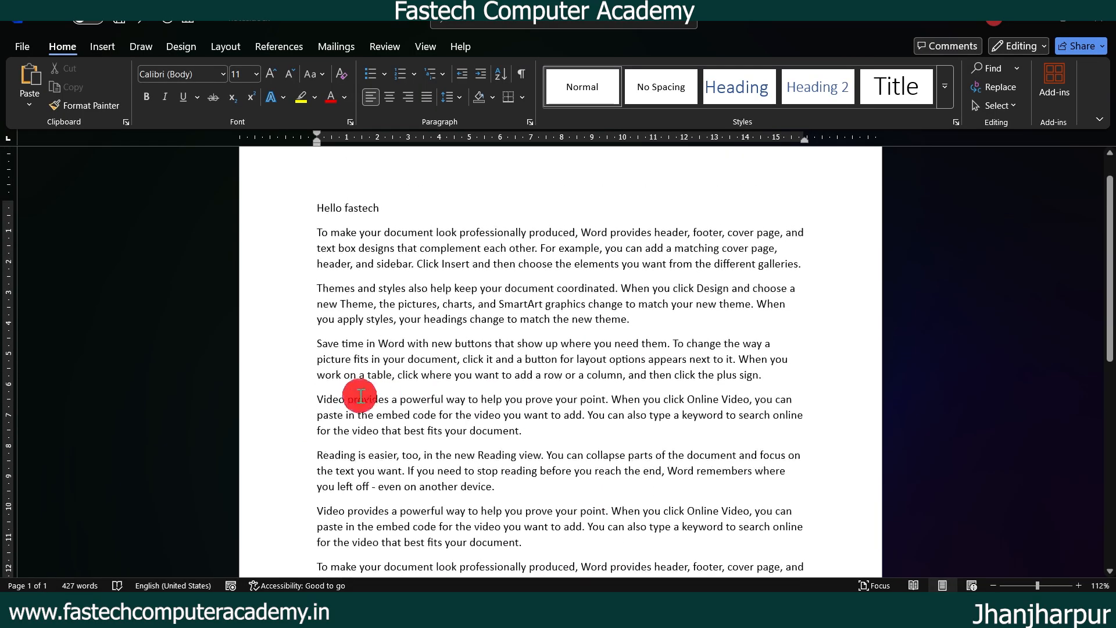
scroll(513, 401, "up", 1)
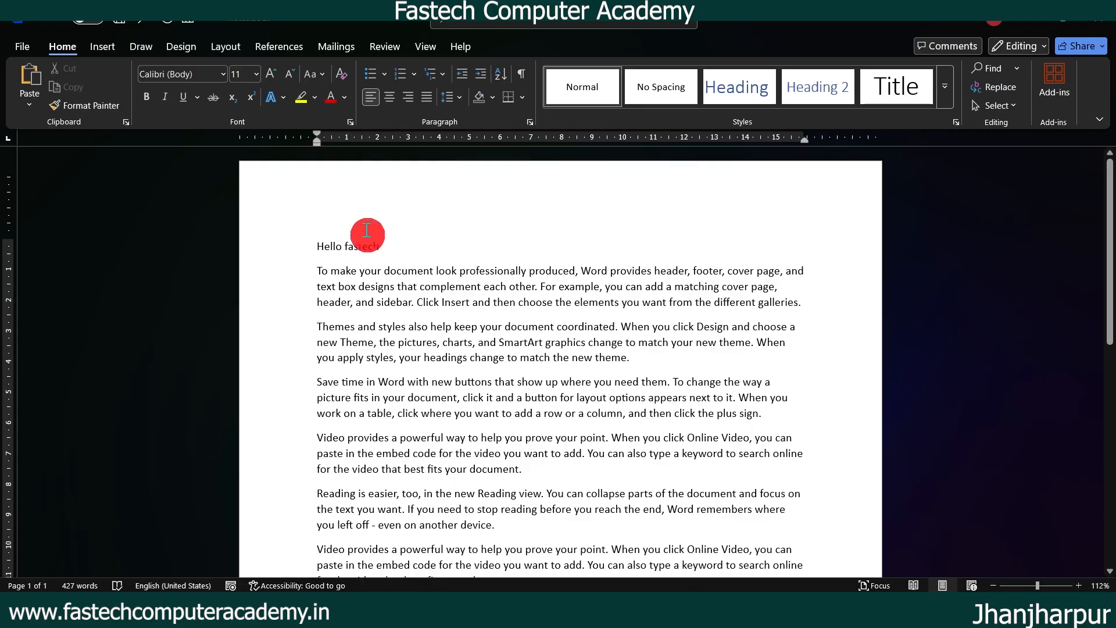
scroll(477, 337, "down", 3)
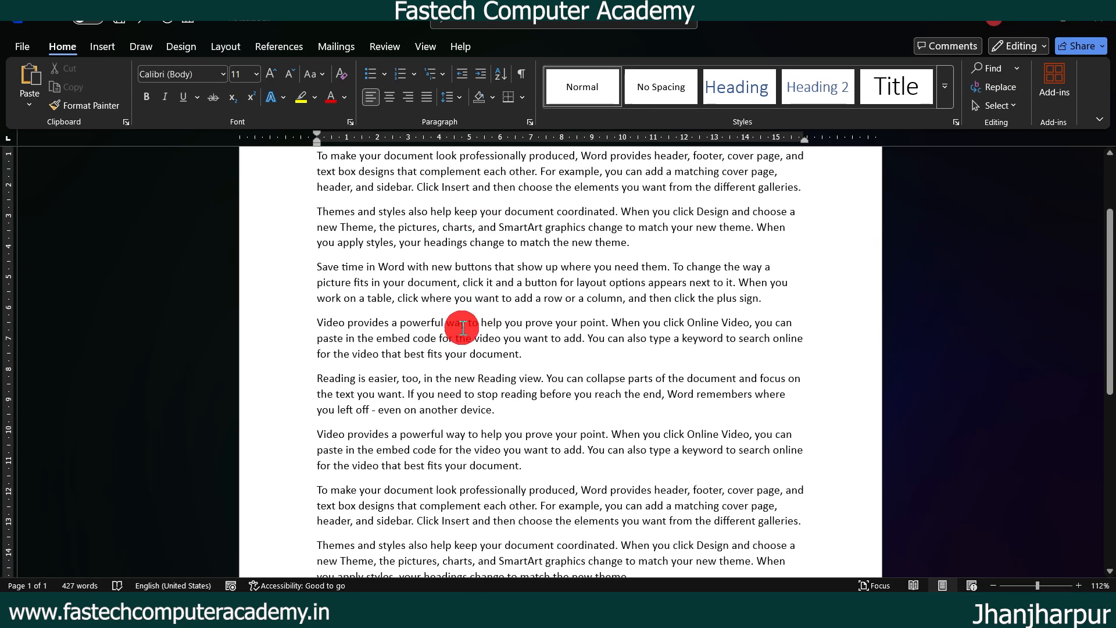
scroll(391, 386, "down", 2)
scroll(478, 386, "up", 5)
left_click_drag(380, 246, 314, 242)
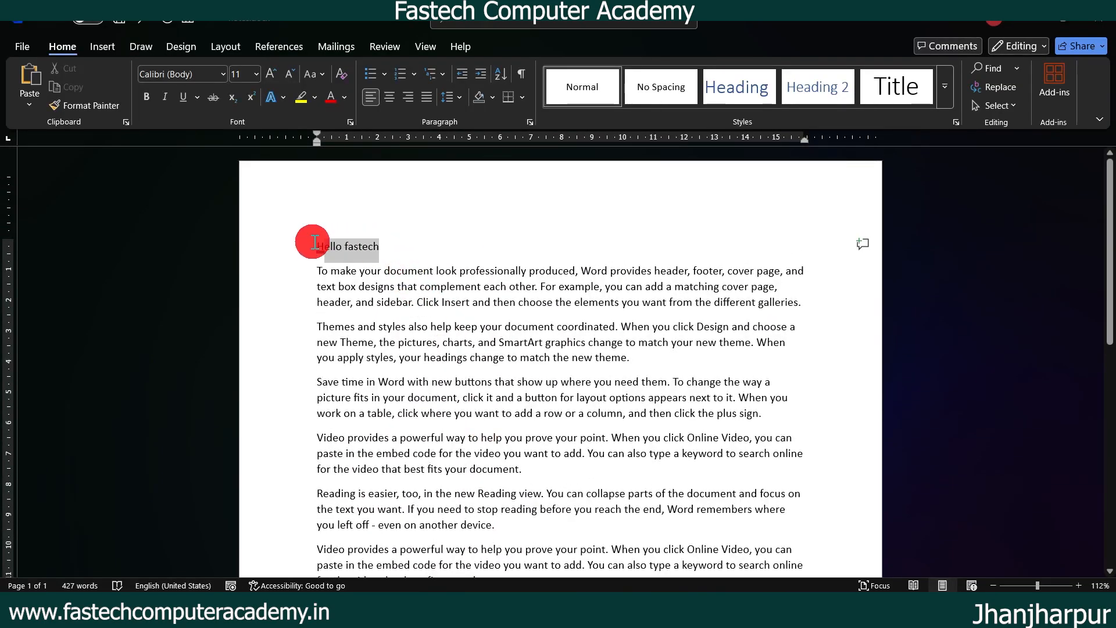
scroll(511, 372, "down", 8)
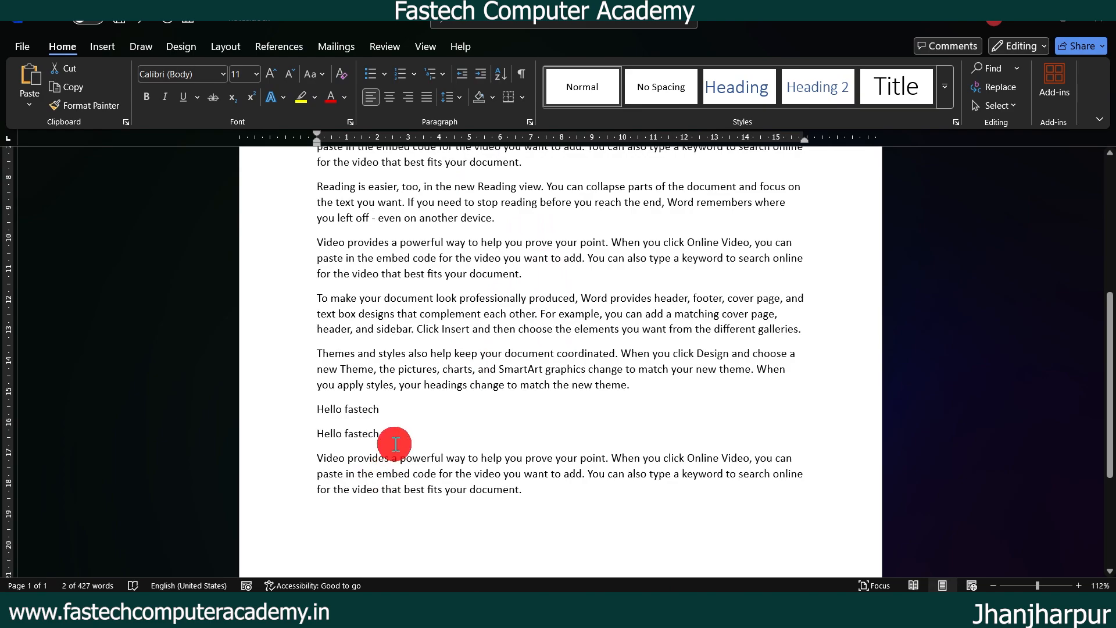
left_click_drag(395, 444, 313, 434)
left_click(417, 489)
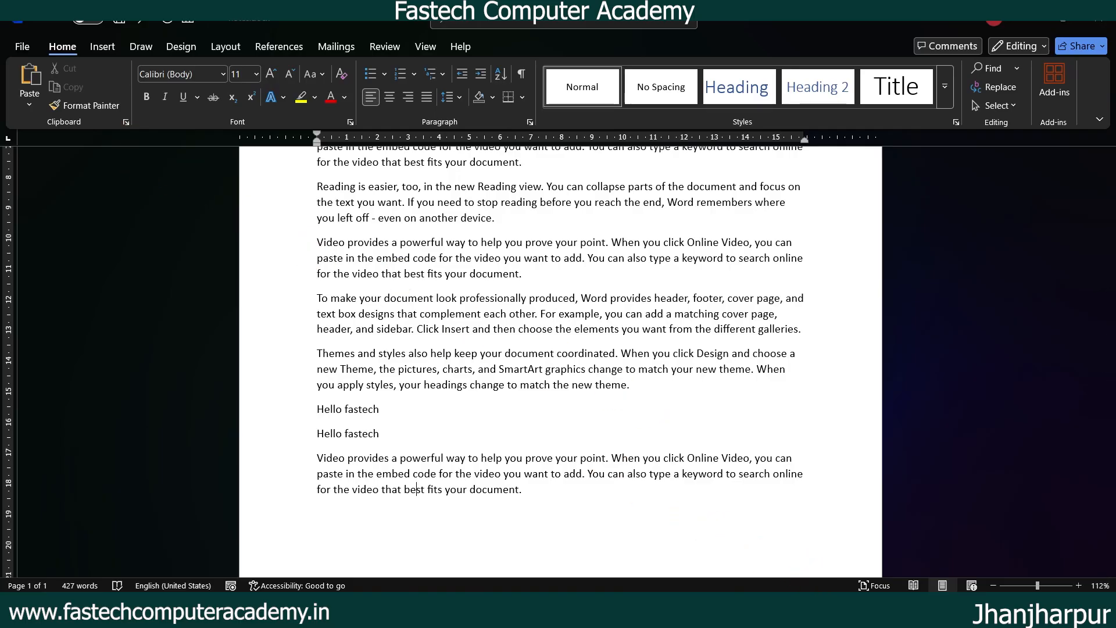
Step: Switch to the Day 16 PDF notes, underline Format Painter in the Clipboard options, and look ahead to Font Group Overview
key("alt+Tab")
left_click_drag(267, 442, 437, 451)
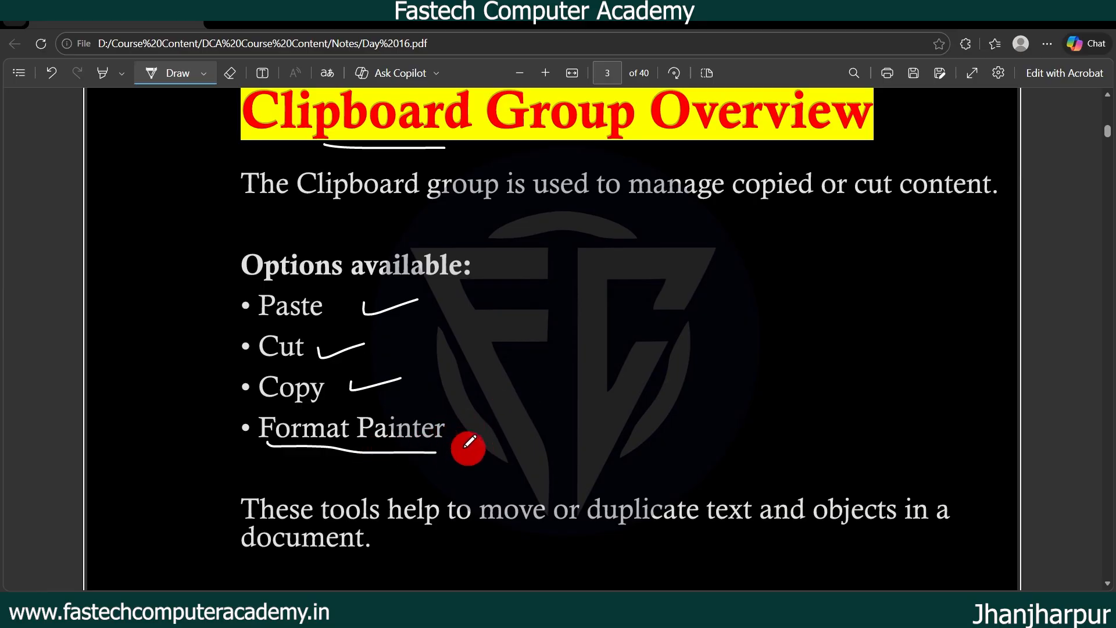
scroll(673, 412, "down", 10)
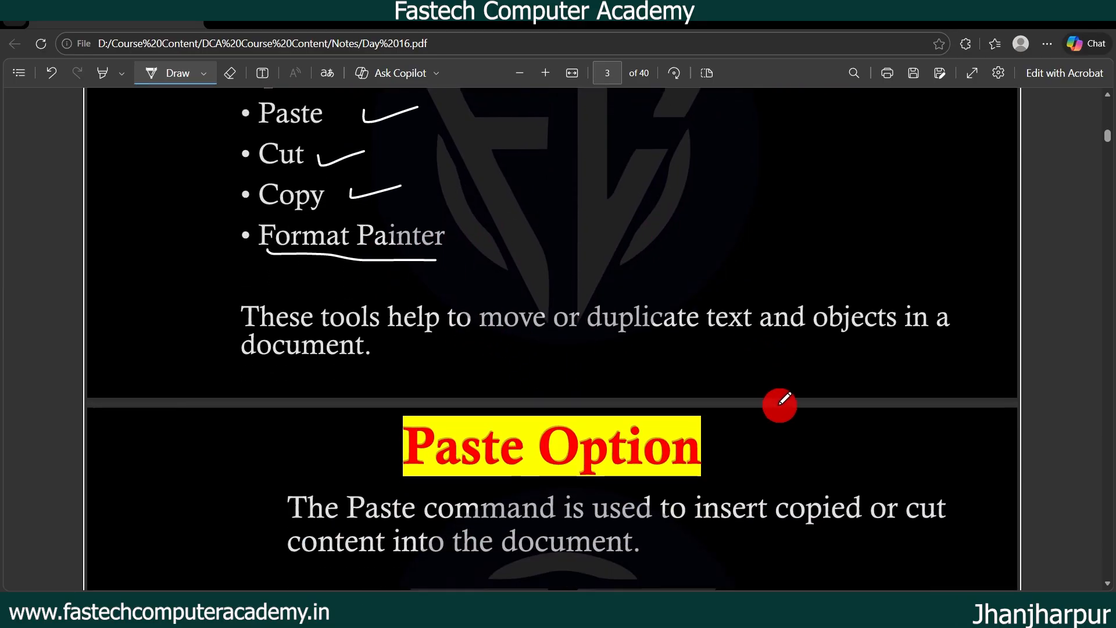
scroll(640, 351, "down", 15)
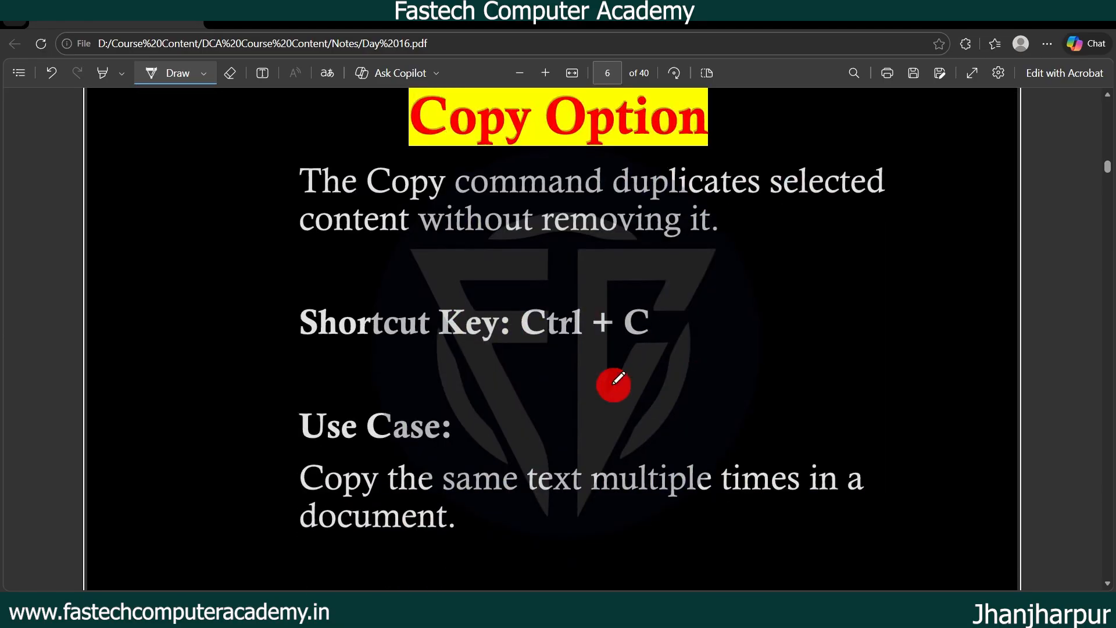
scroll(626, 416, "down", 6)
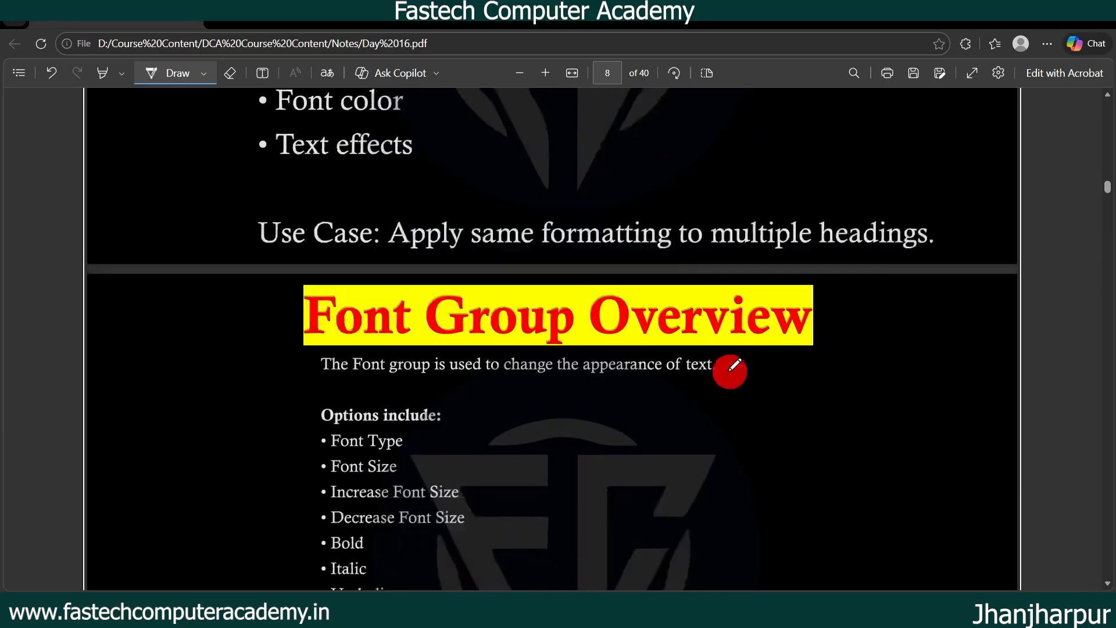
scroll(654, 357, "up", 1)
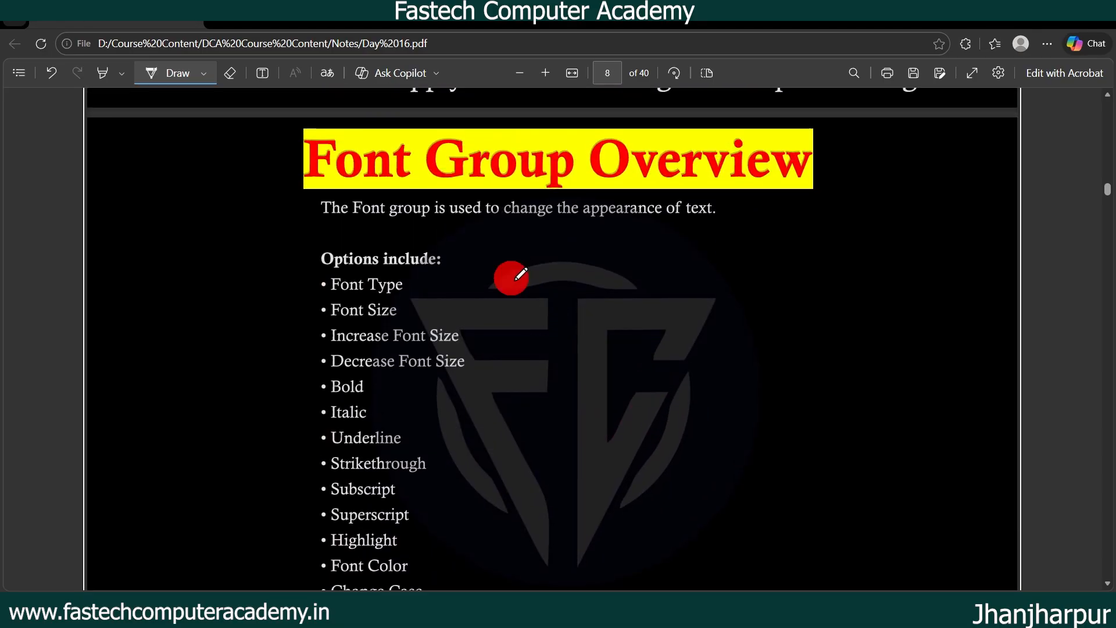
Step: Switch back to the Word document and make the first "Themes and styles also help" paragraph bold
key("alt+Tab")
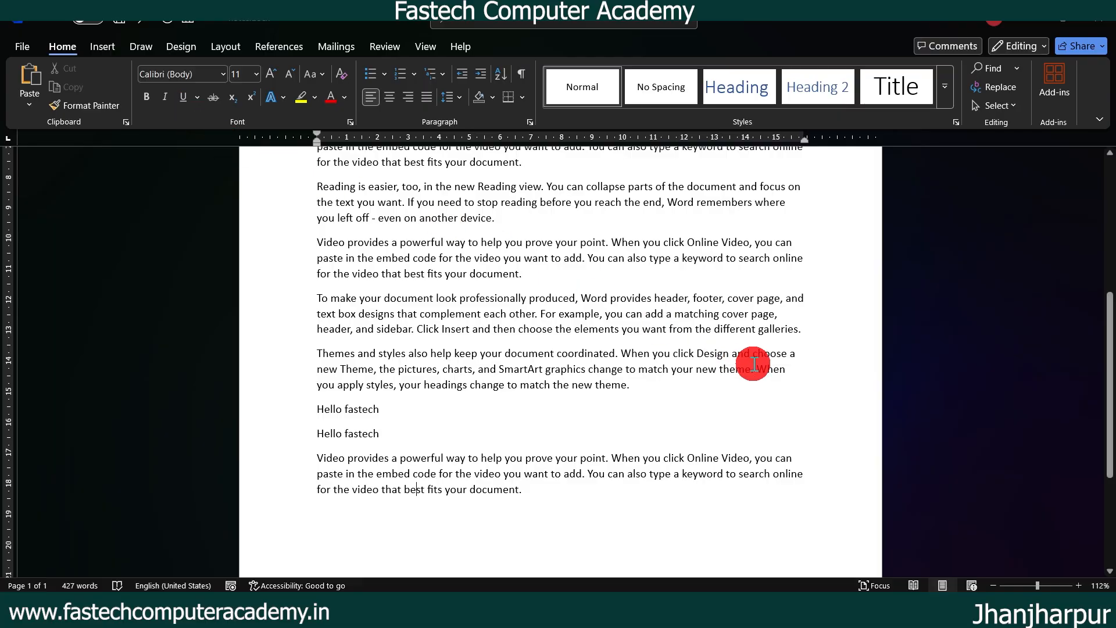
scroll(641, 331, "up", 5)
scroll(559, 321, "up", 2)
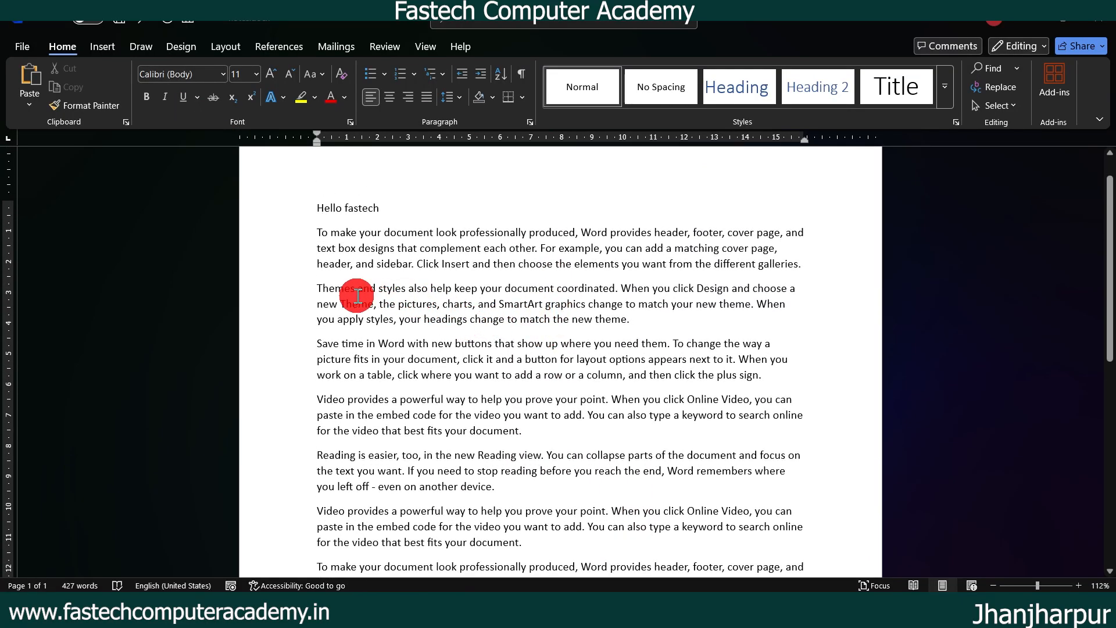
left_click_drag(314, 289, 636, 319)
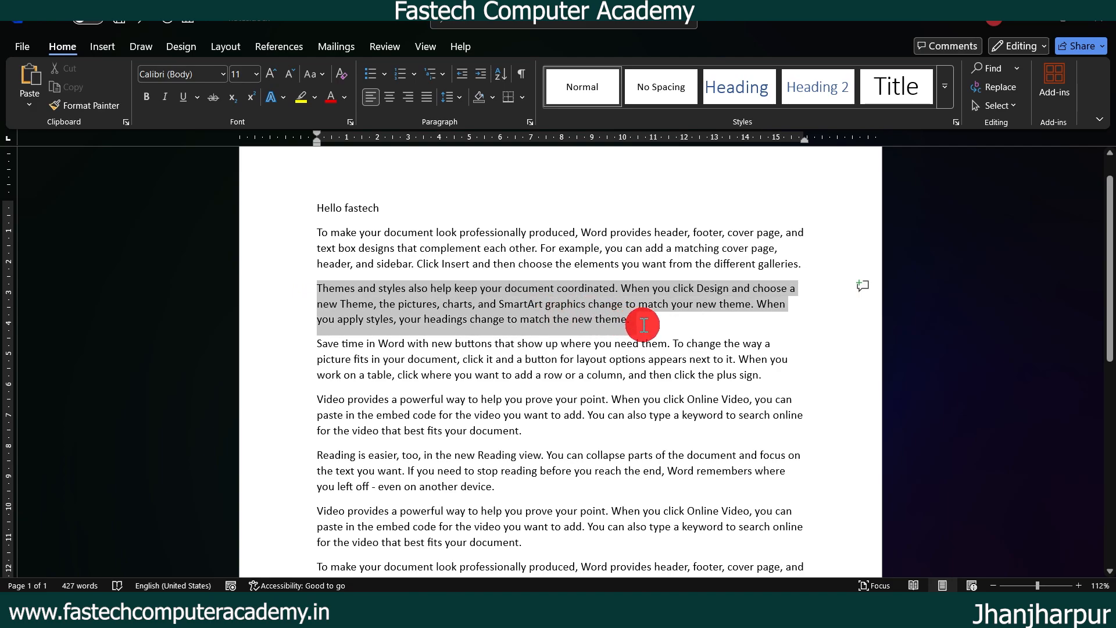
left_click(147, 105)
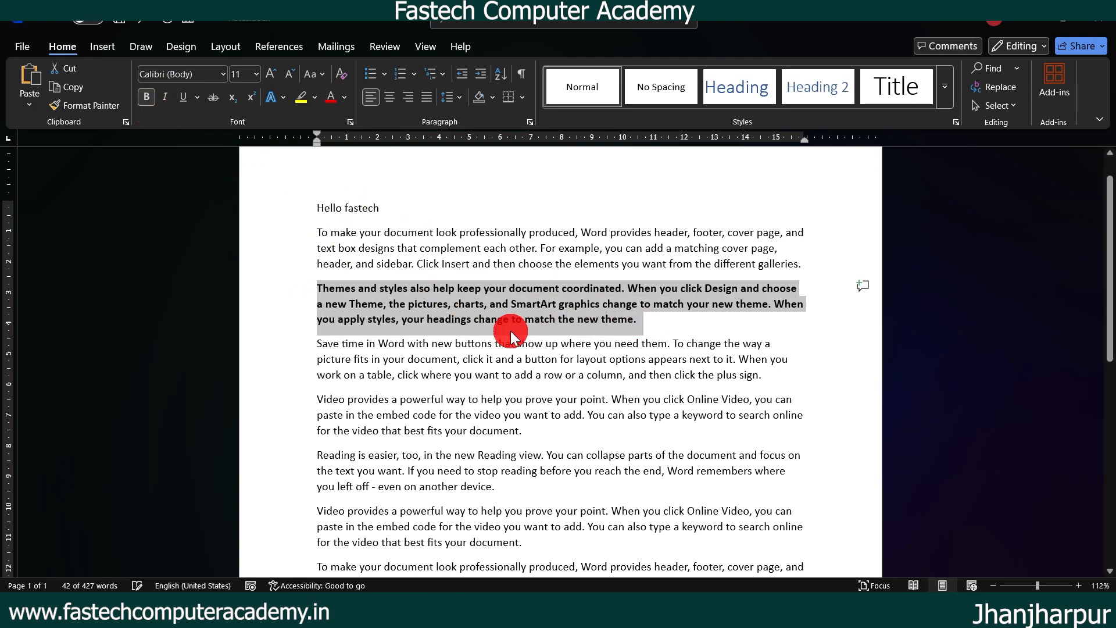
left_click(502, 303)
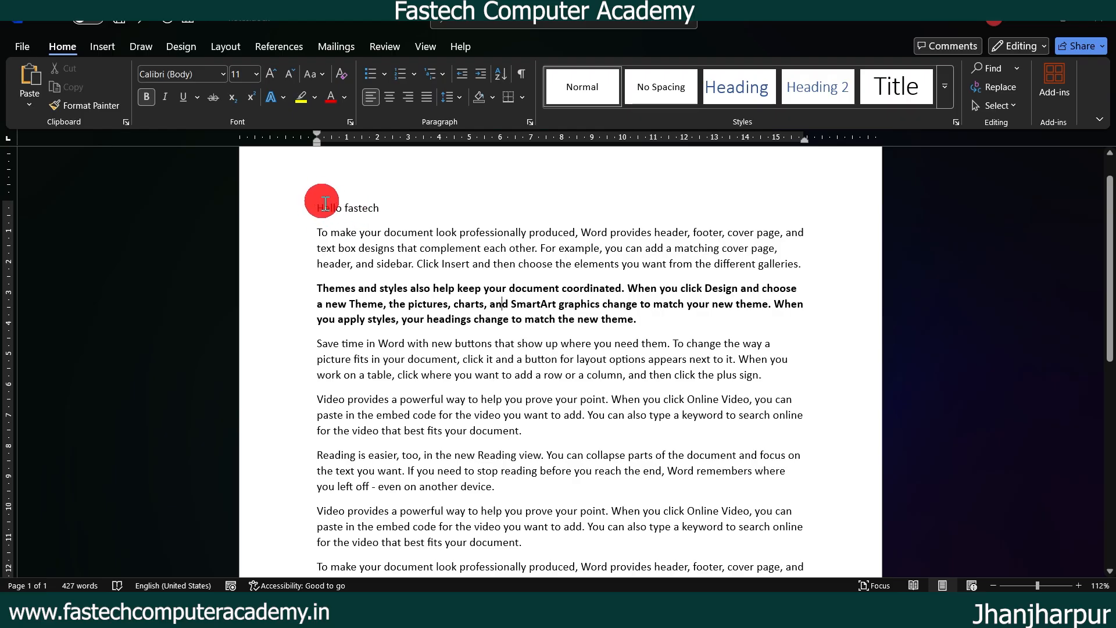
Step: Make the "Hello fastech" line at the start of the document italic
left_click_drag(387, 211, 312, 200)
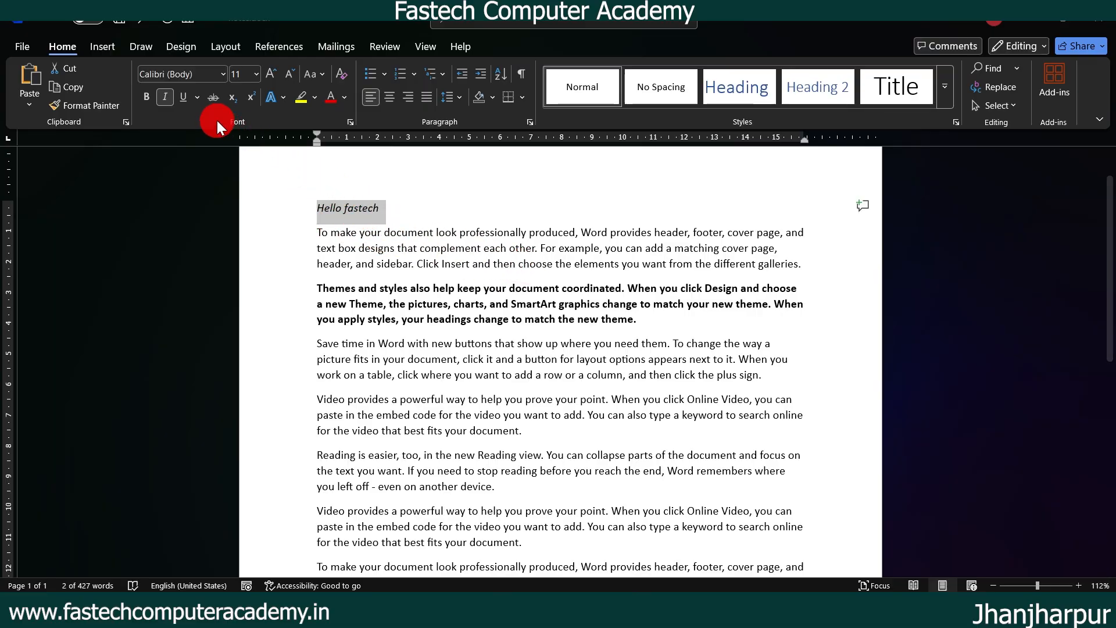
Step: Underline the "Hello fastech" line at the start of the document with a single line
left_click(198, 97)
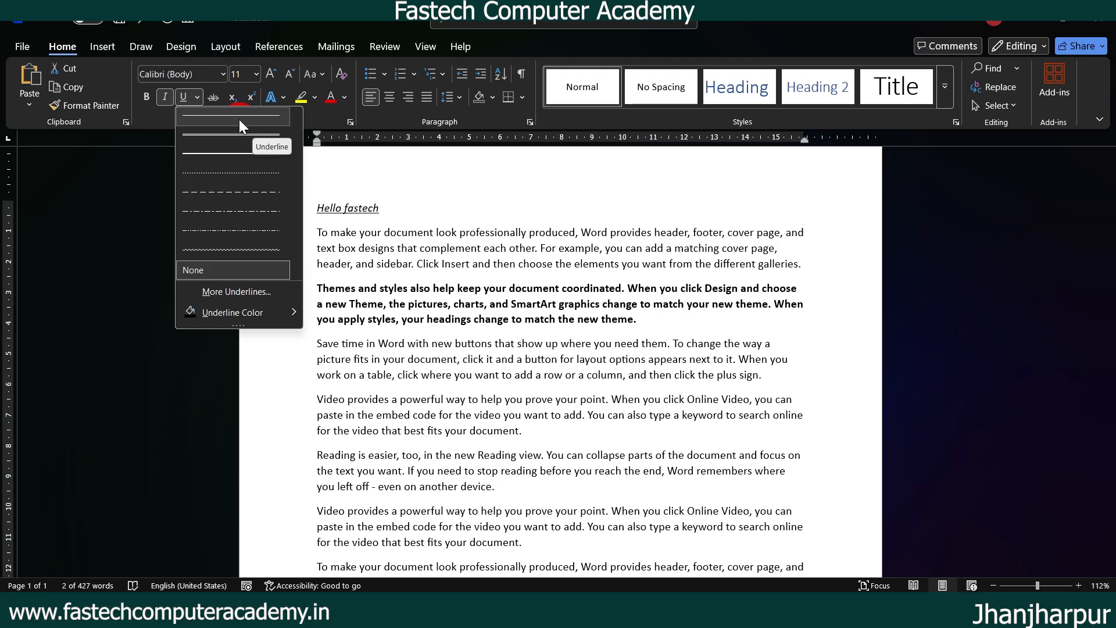
left_click(331, 233)
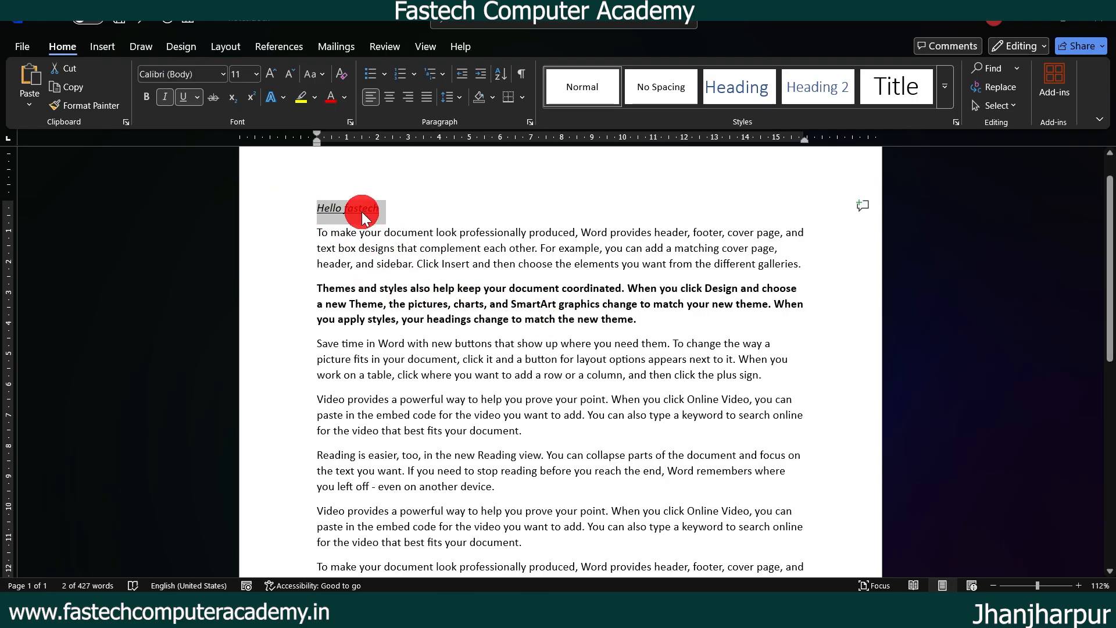
left_click(571, 320)
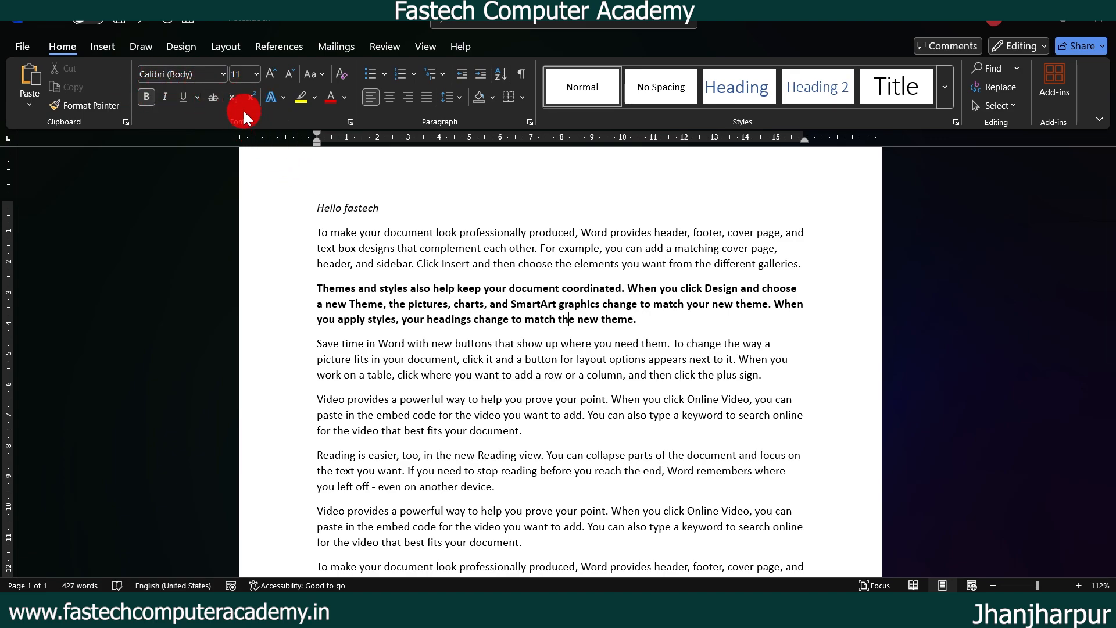
left_click(222, 75)
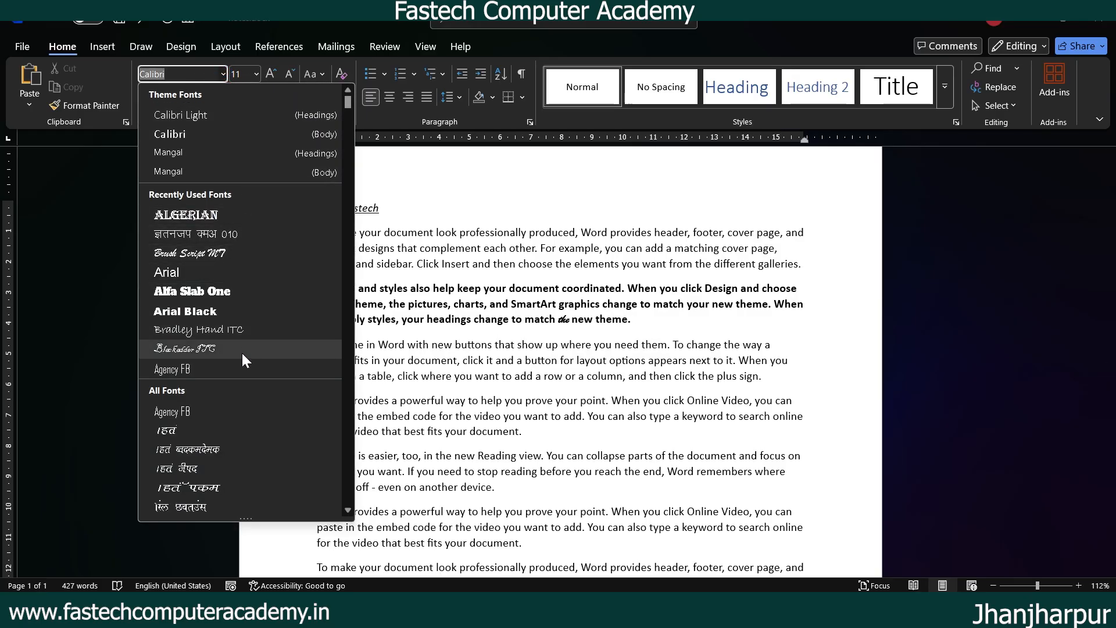
left_click(371, 382)
scroll(541, 348, "down", 5)
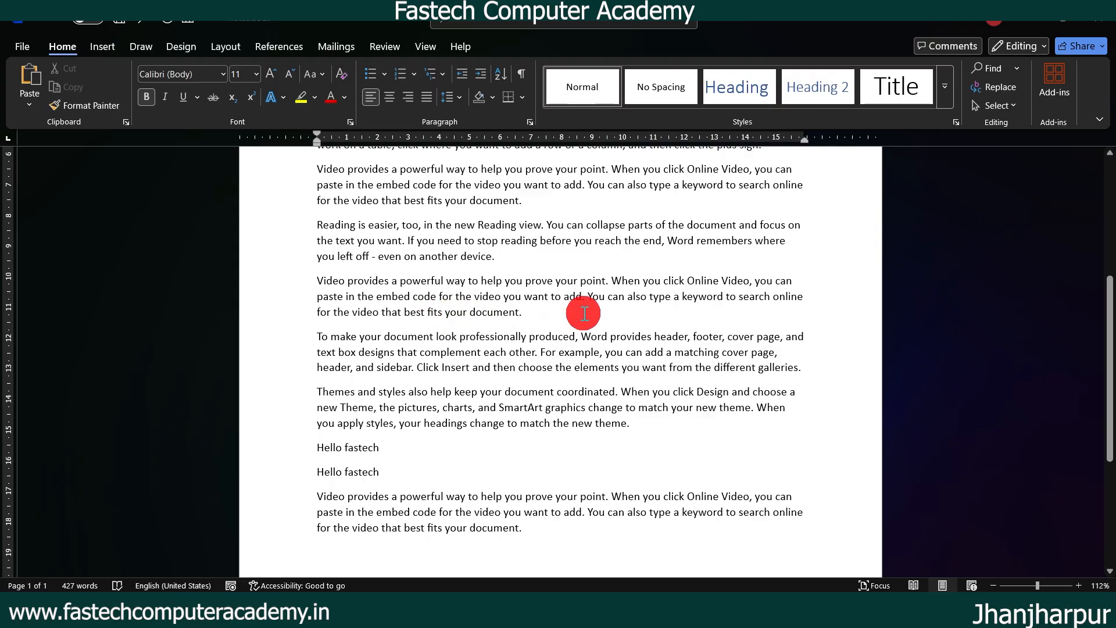
scroll(583, 314, "down", 2)
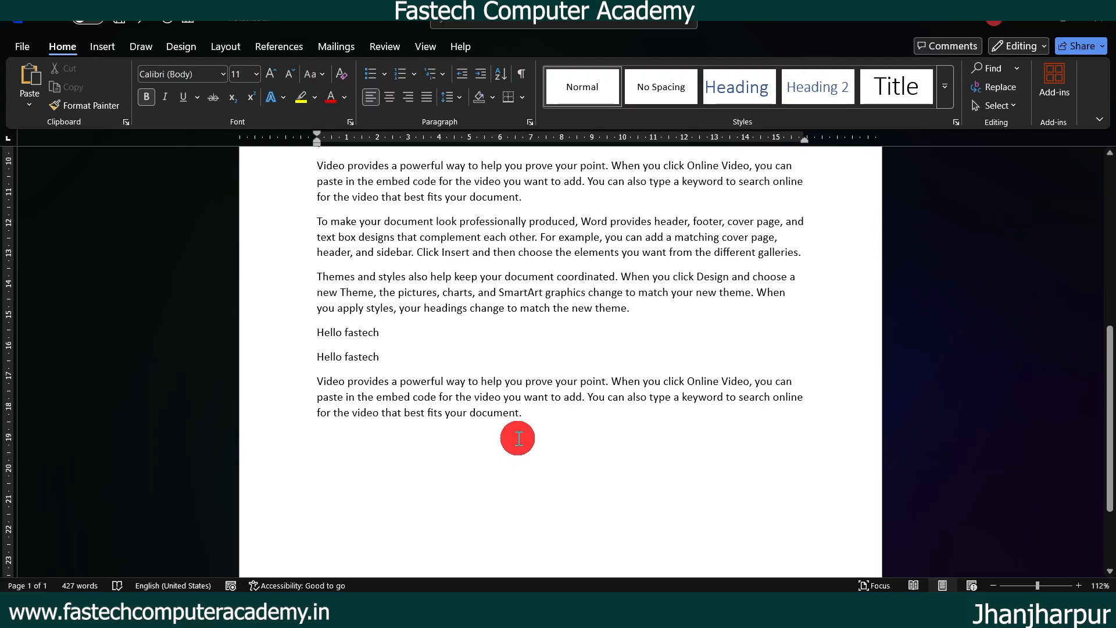
scroll(573, 308, "up", 3)
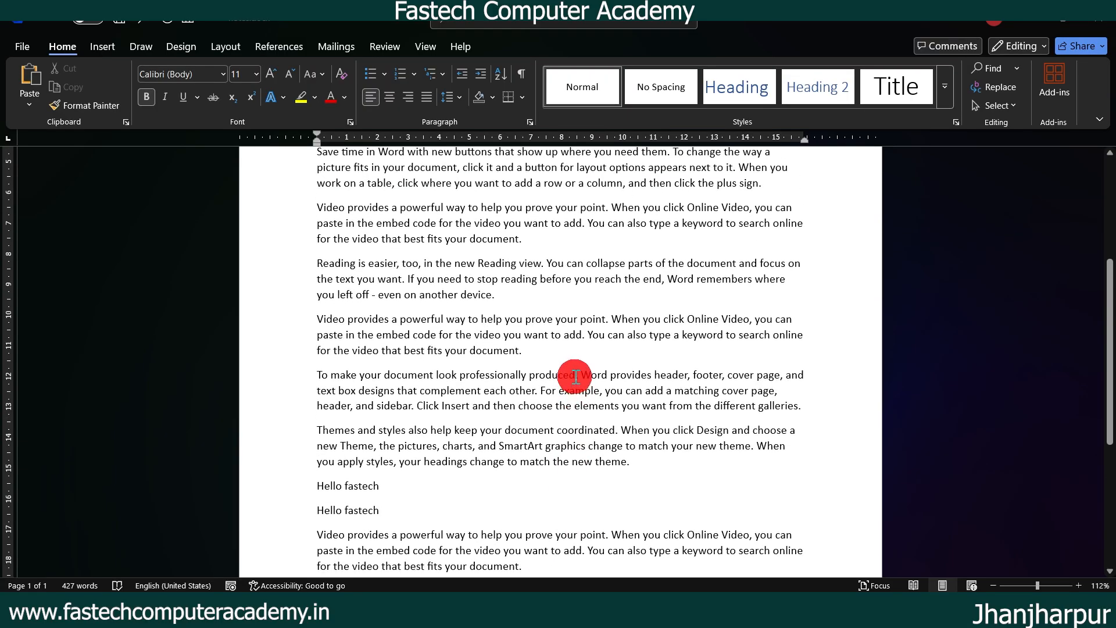
left_click(223, 75)
left_click(540, 252)
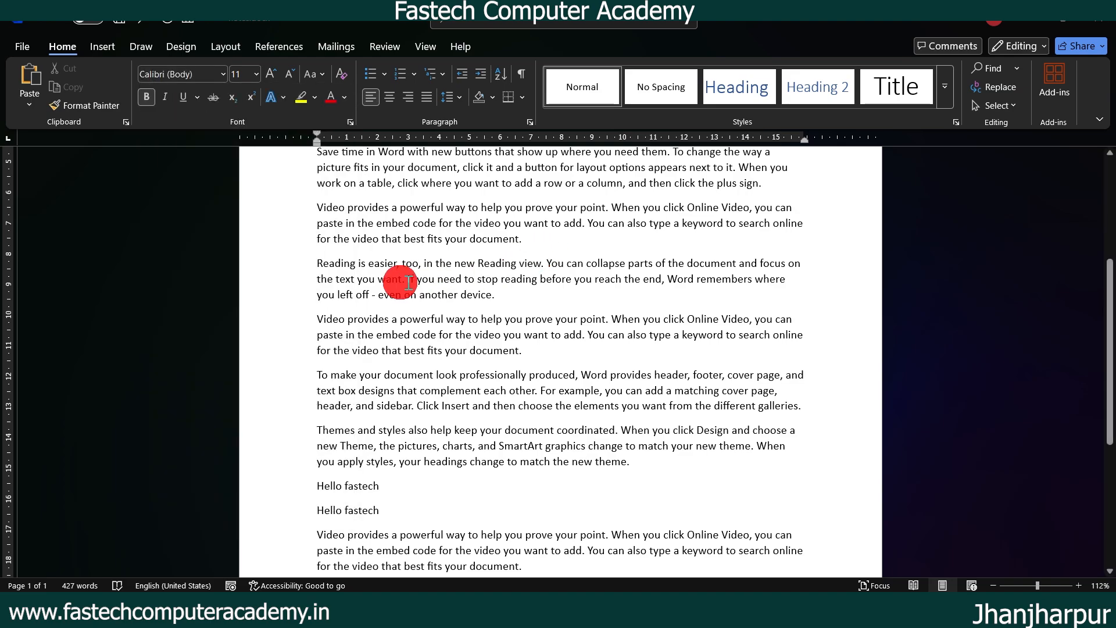
Step: Format the first "Video provides" paragraph in Brush Script MT at size 16
left_click_drag(320, 211, 527, 246)
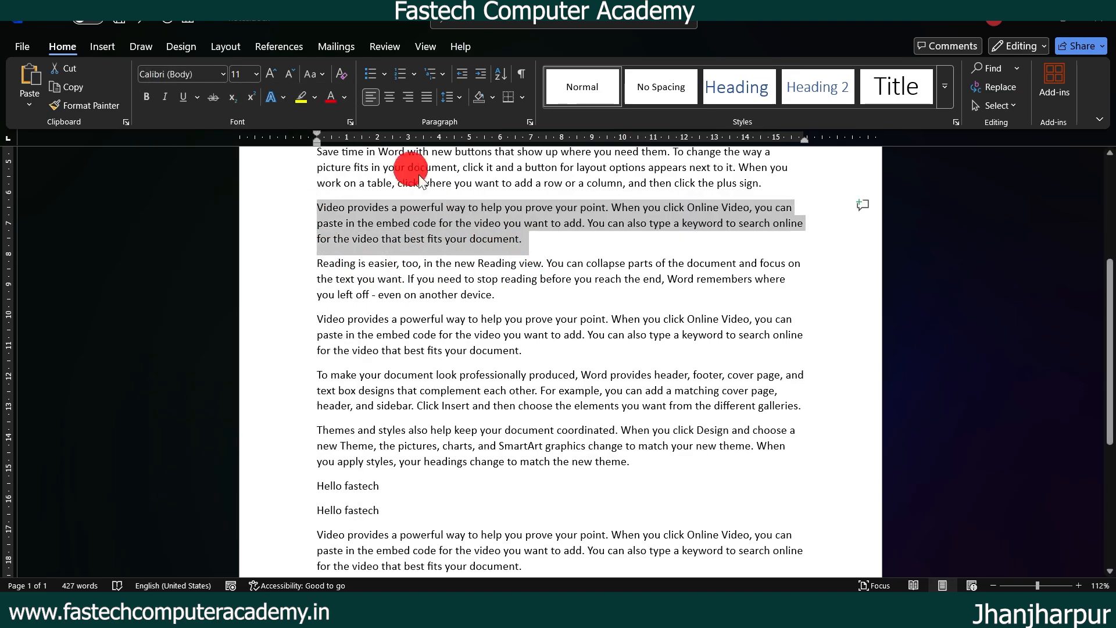
left_click(224, 75)
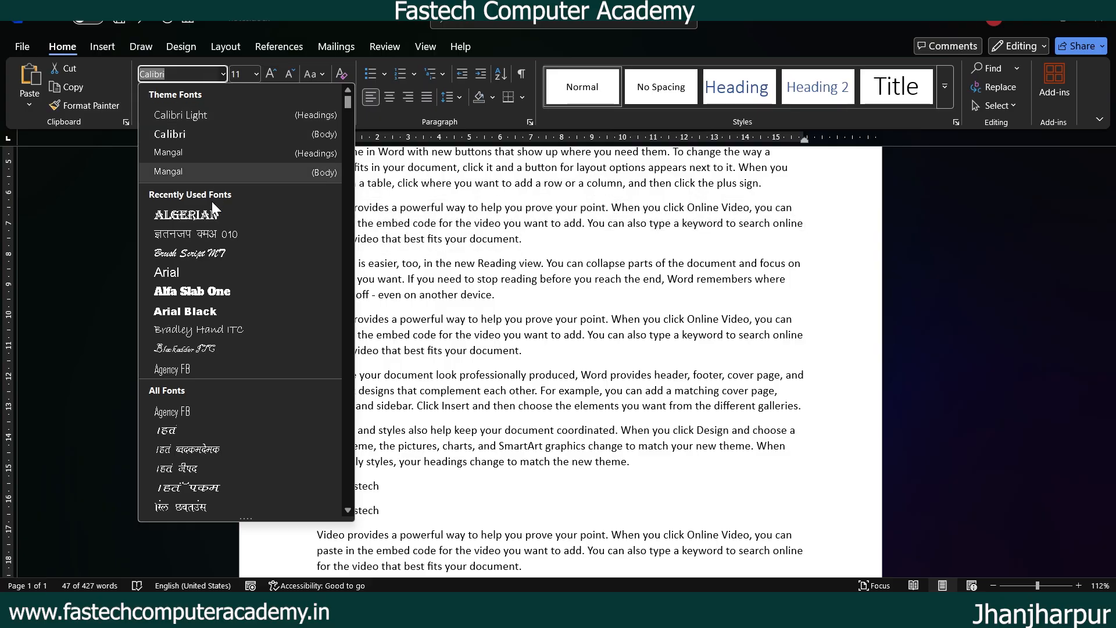
left_click(203, 253)
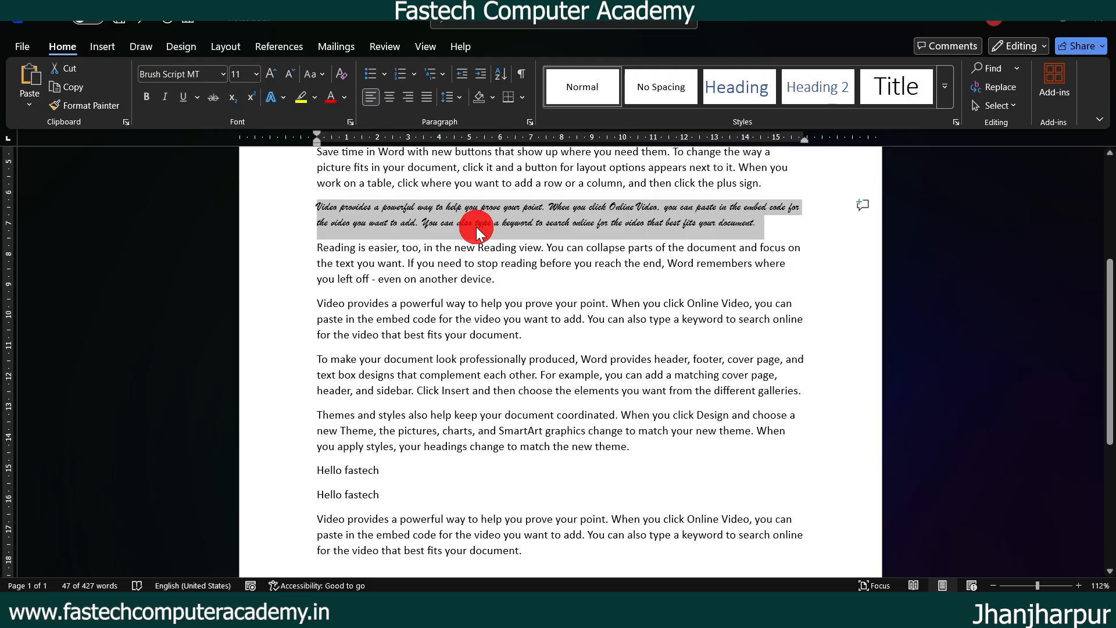
left_click(259, 75)
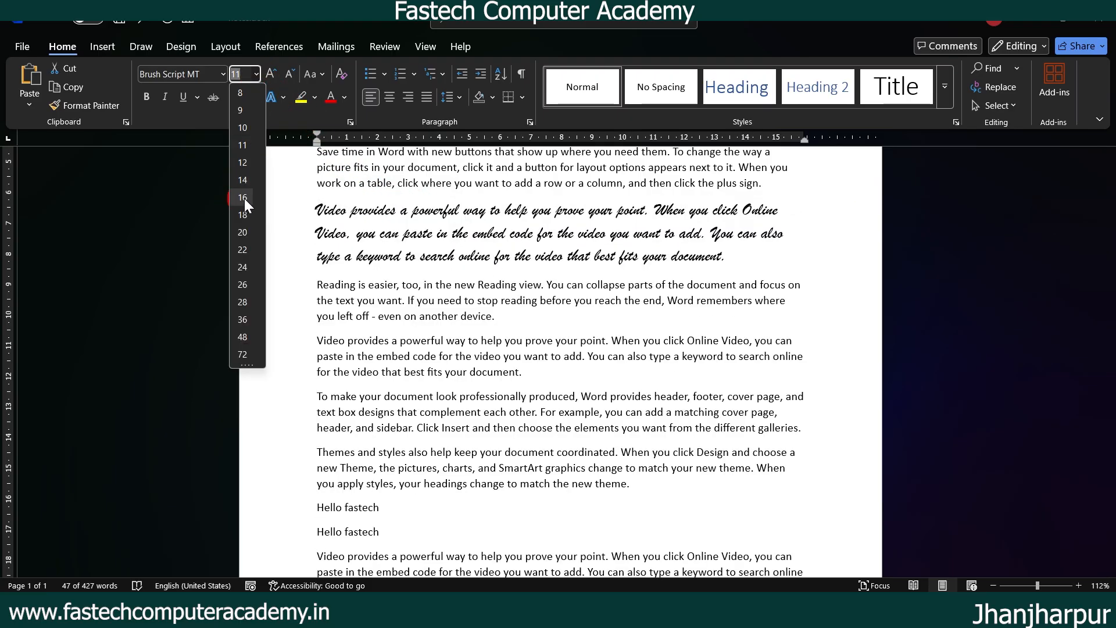
left_click(243, 197)
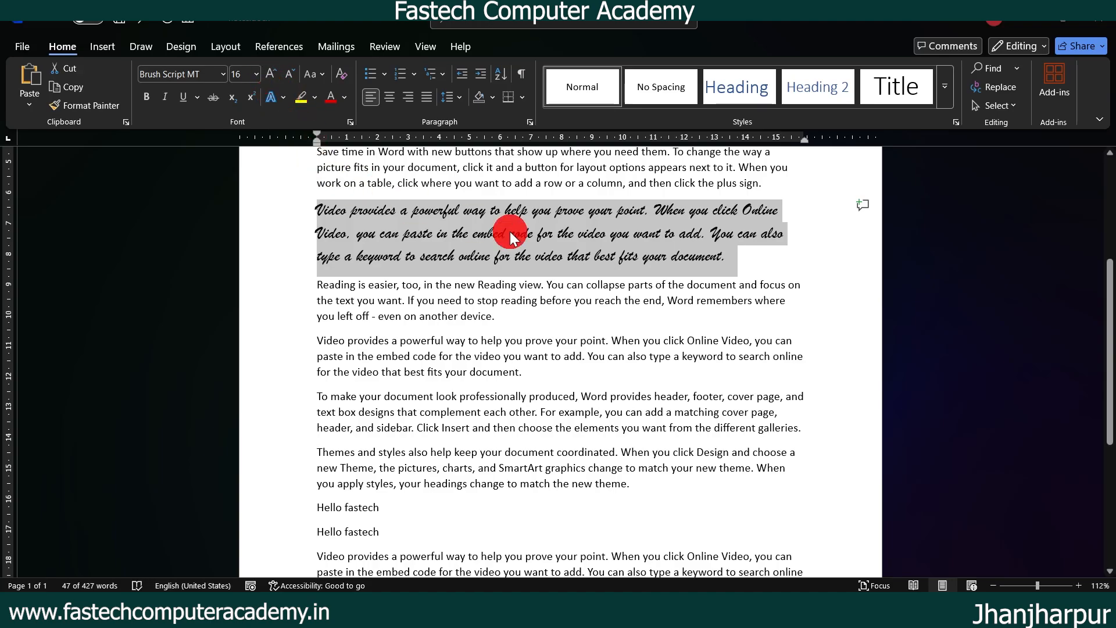
Step: Set the font size of the underlined "Hello fastech" line at the start of the document to 18
scroll(510, 244, "up", 4)
triple_click(357, 246)
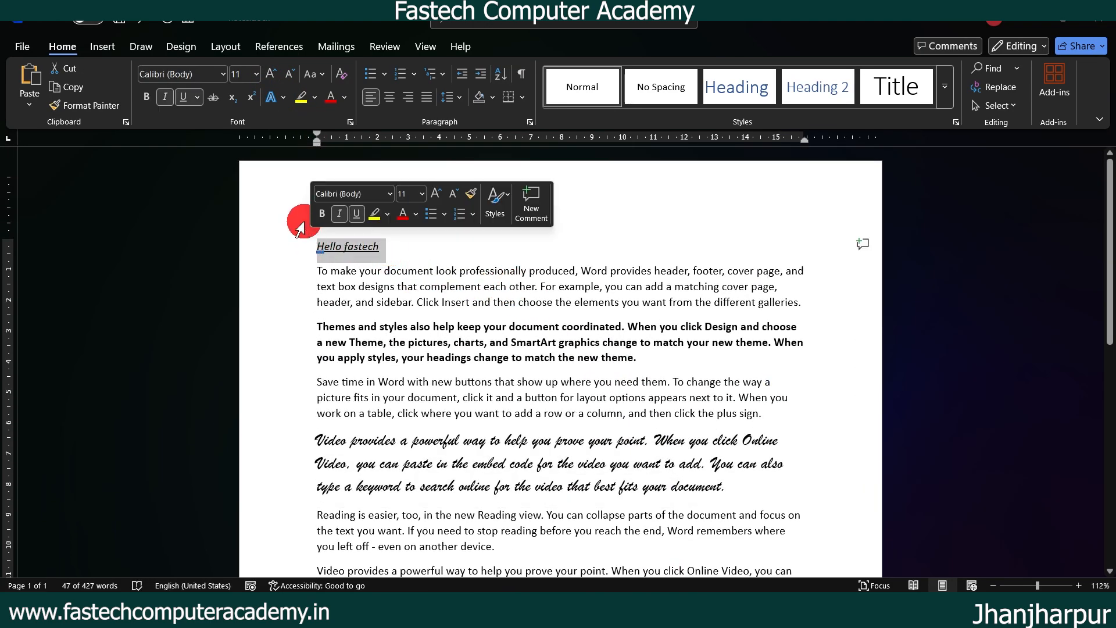
left_click(256, 74)
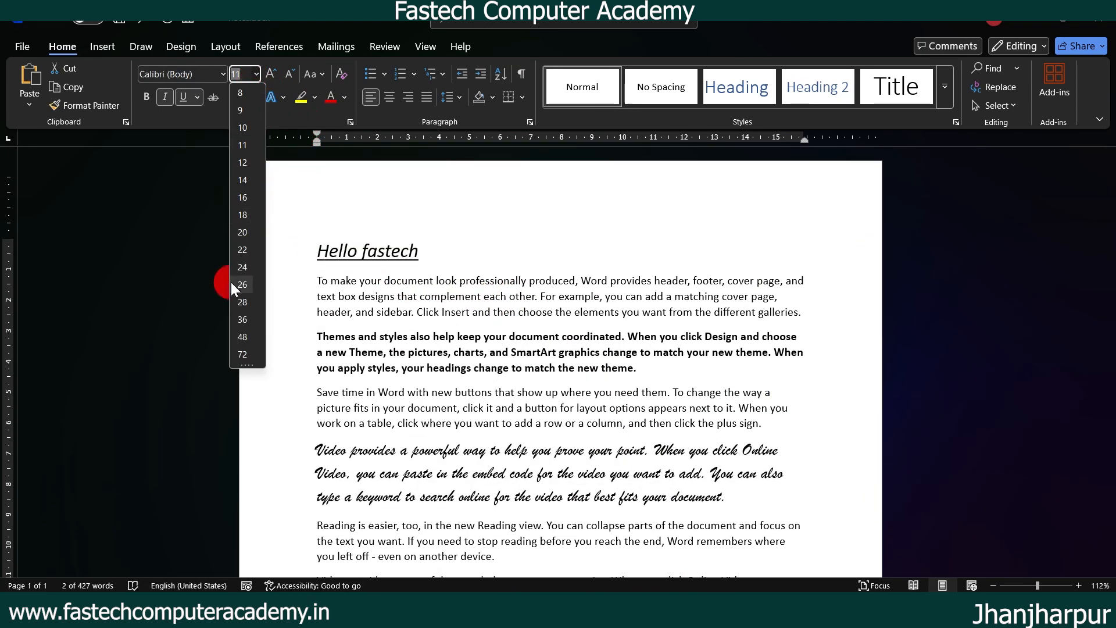
left_click(249, 216)
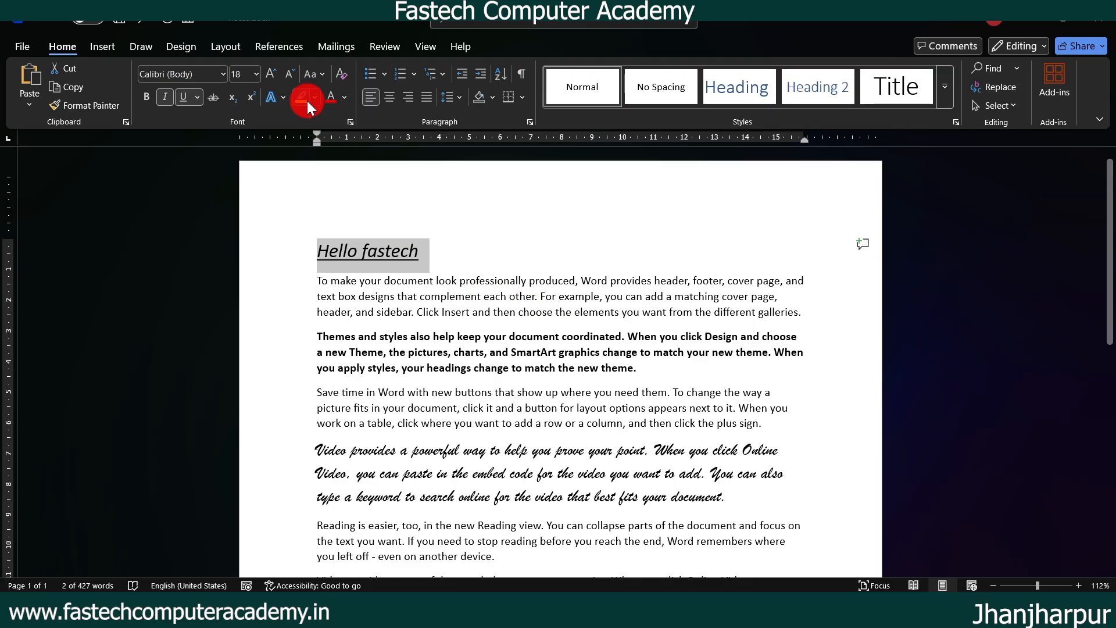
left_click(223, 75)
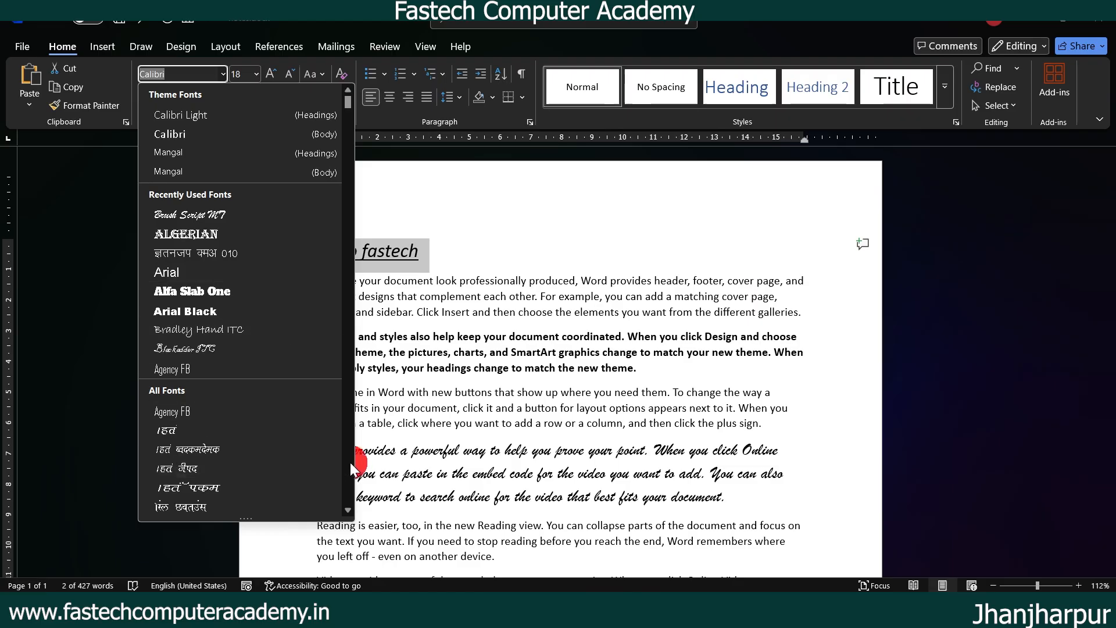
key("Escape")
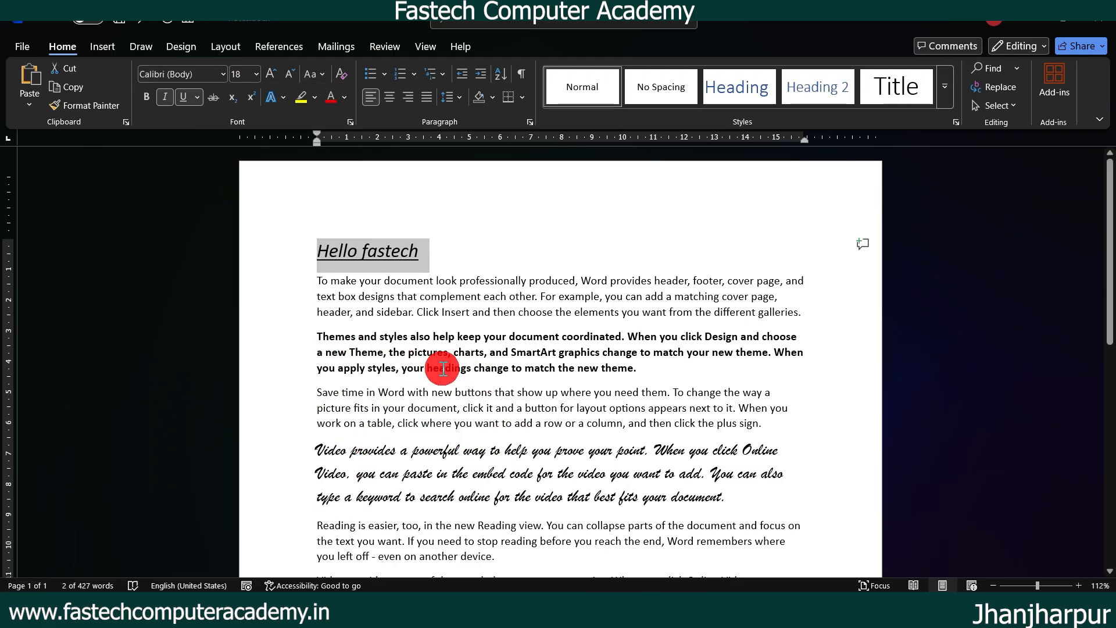
Step: Insert an empty paragraph after the second "Video provides" paragraph, above "To make your document look professionally produced"
scroll(540, 389, "down", 5)
scroll(548, 383, "down", 3)
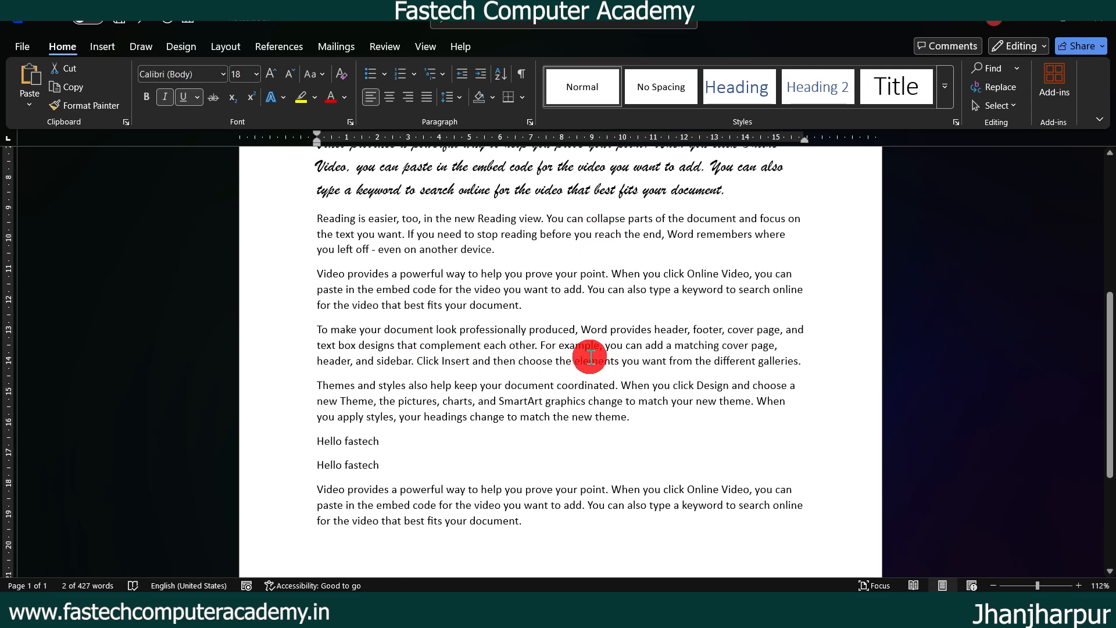
left_click(538, 305)
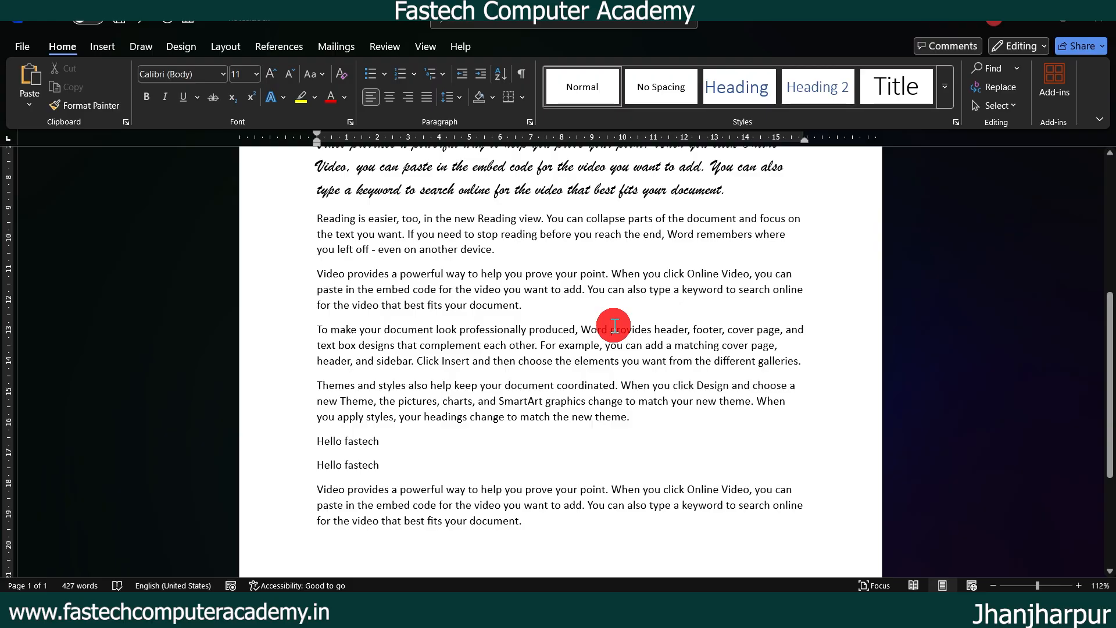
key("Return")
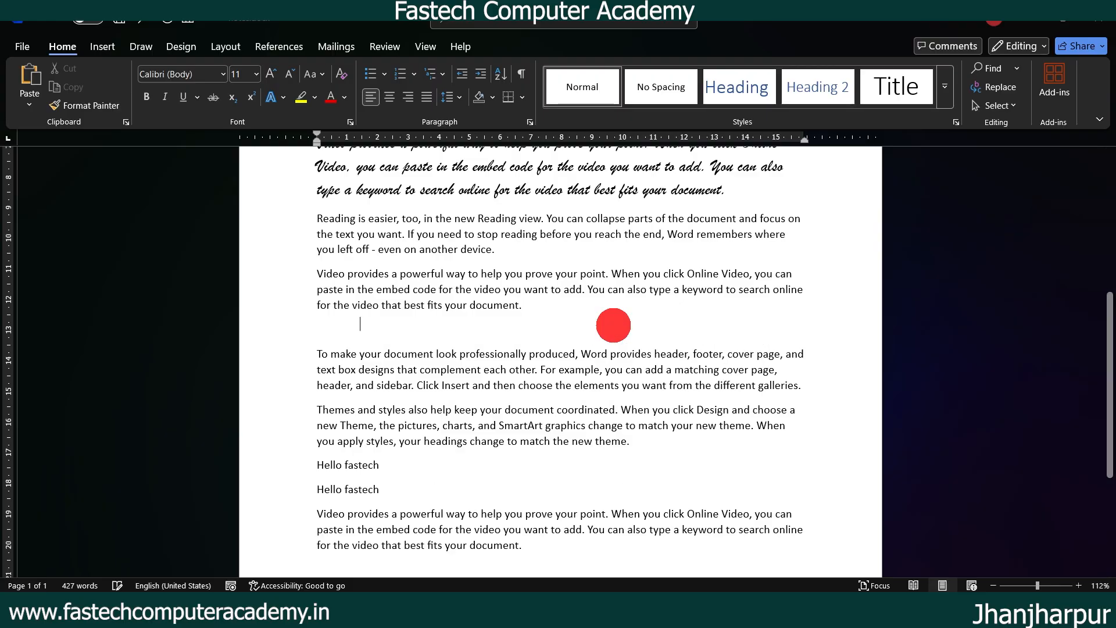
Step: Set the font of the empty paragraph to Kruti Dev 010 and enter a line of sample Hindi characters
left_click(226, 79)
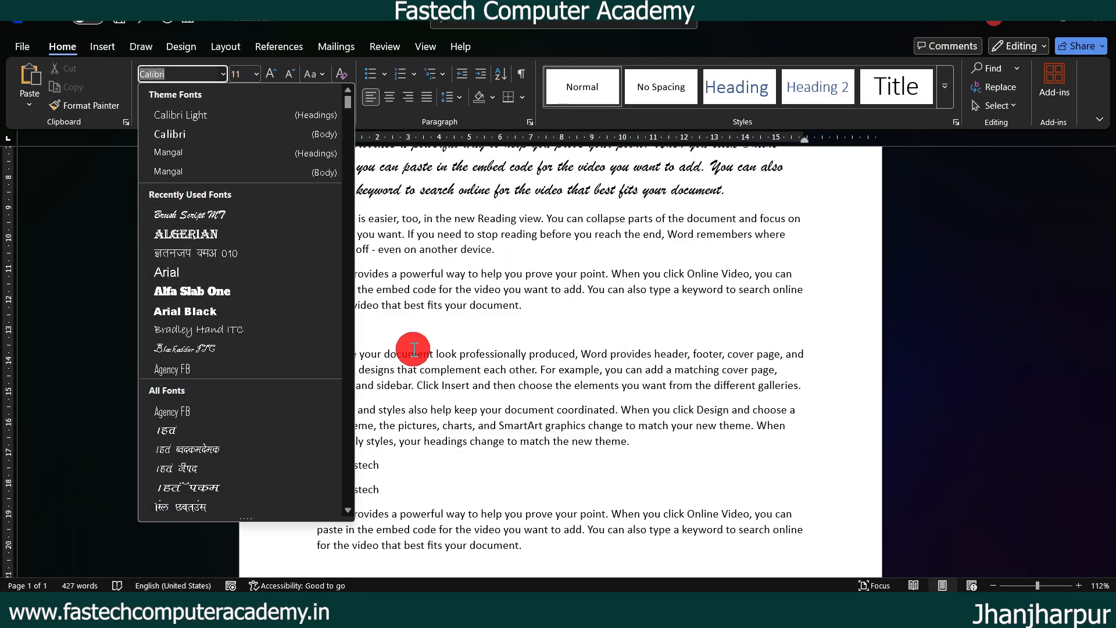
scroll(276, 361, "down", 4)
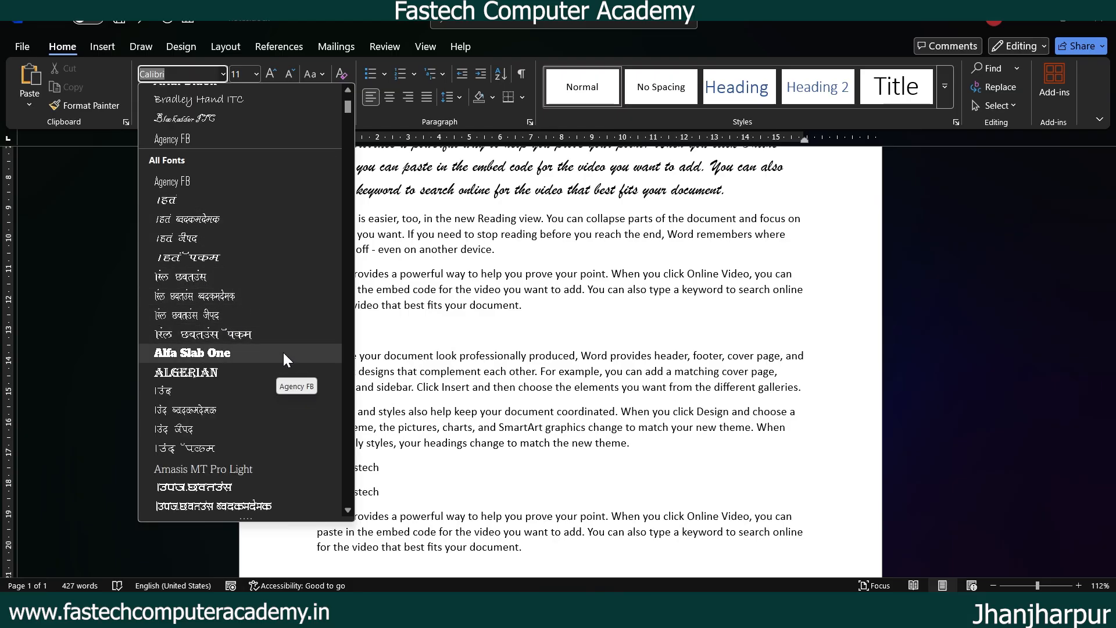
left_click(176, 74)
type("Kruti Dev 010")
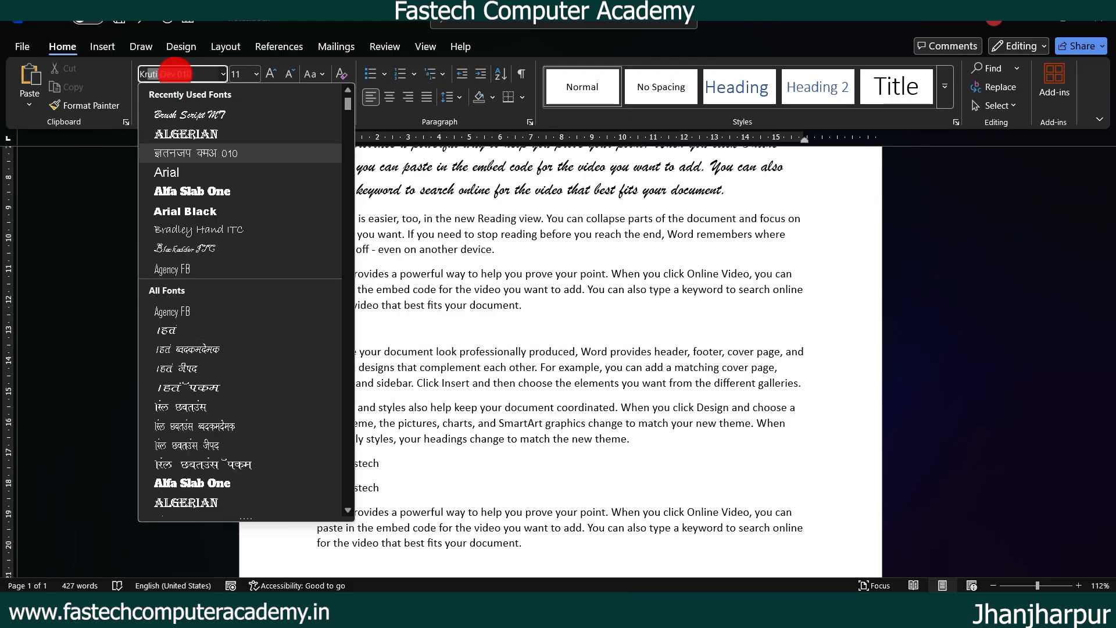
left_click(211, 152)
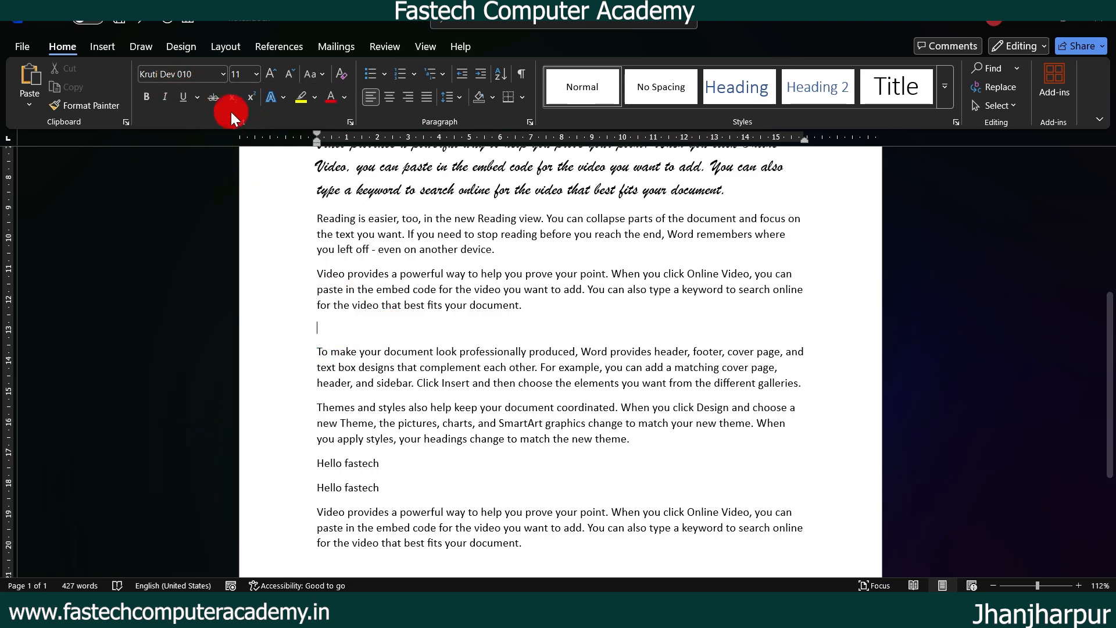
type("slkdfjoig")
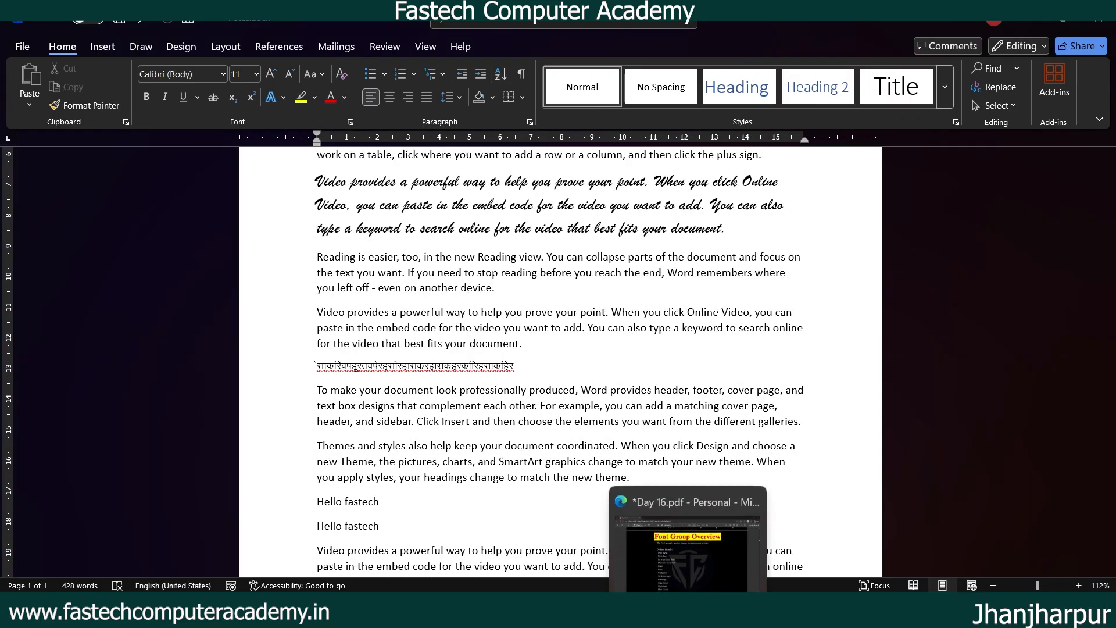
Step: Switch to the Day 16 PDF notes and mark the Font Group options from Font Type through Strikethrough with the pen
left_click(690, 608)
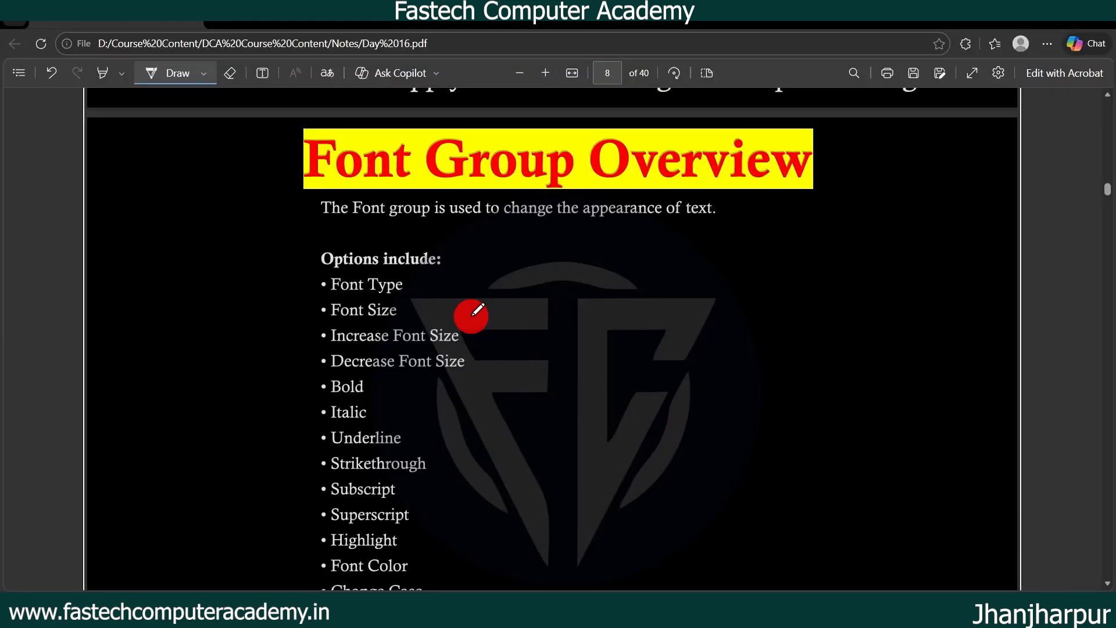
left_click_drag(425, 286, 468, 275)
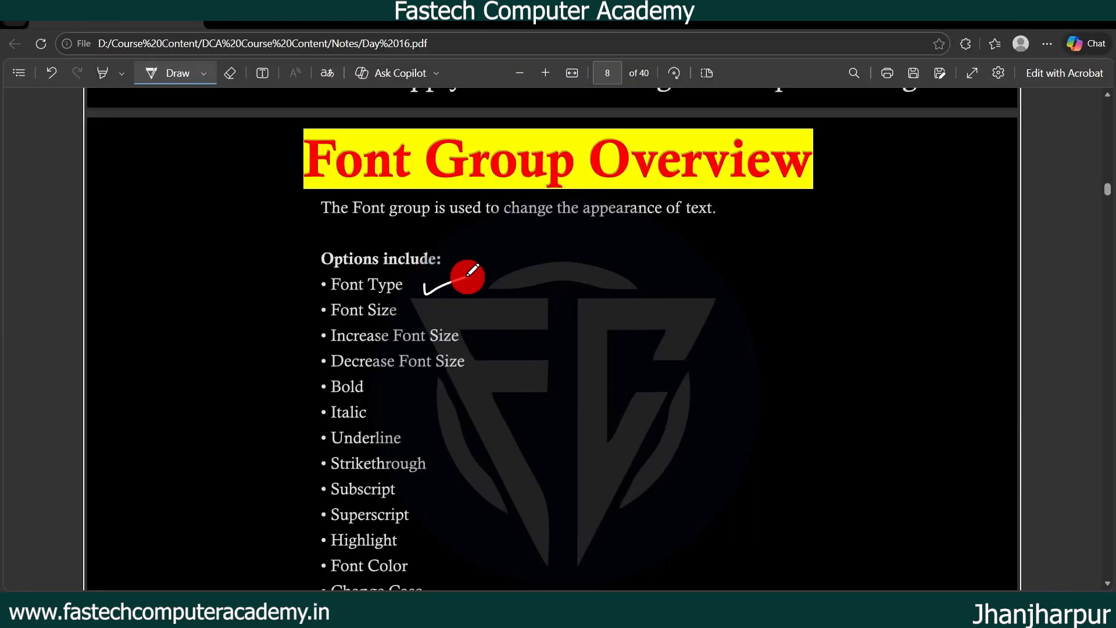
left_click_drag(418, 318, 467, 299)
left_click_drag(481, 340, 532, 327)
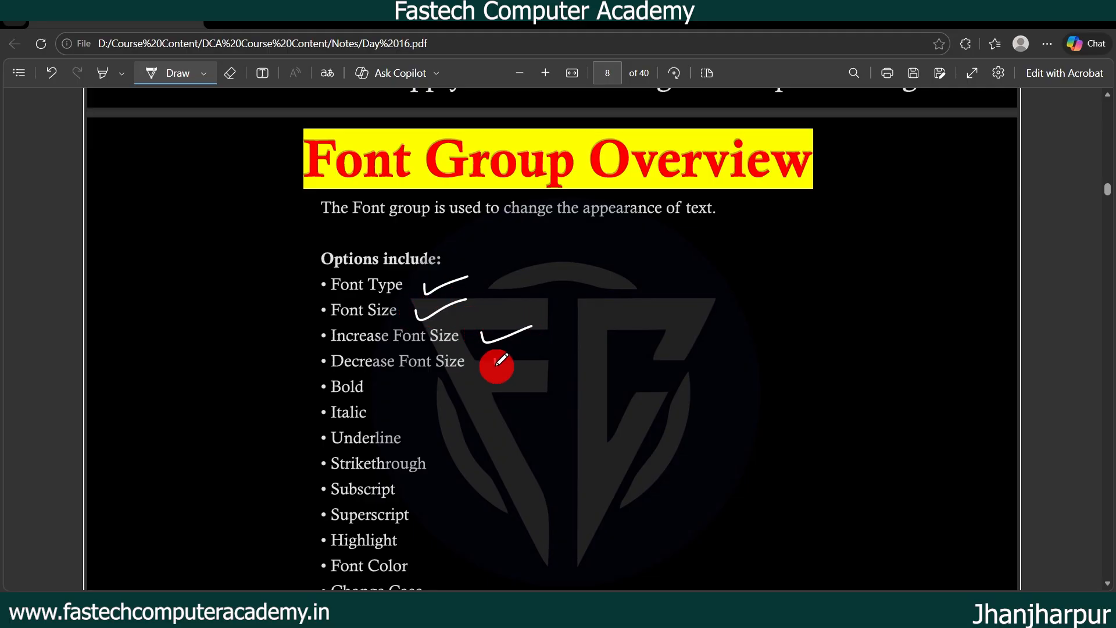
left_click_drag(495, 361, 548, 351)
left_click_drag(388, 379, 405, 375)
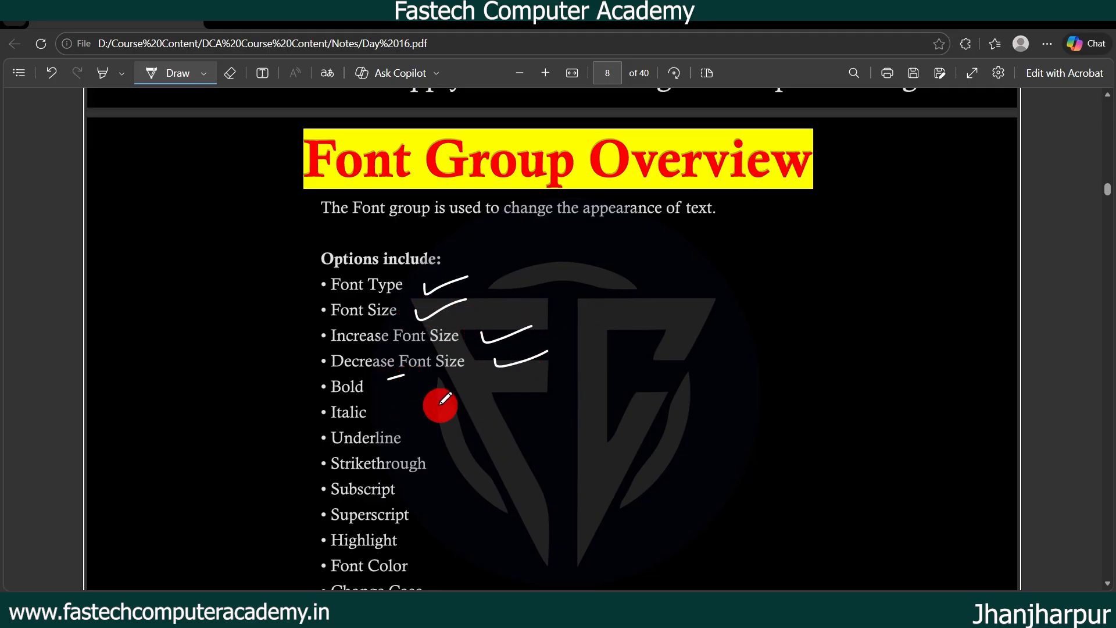
mouse_move(401, 415)
left_mouse_down()
mouse_move(420, 410)
mouse_move(445, 439)
left_mouse_up()
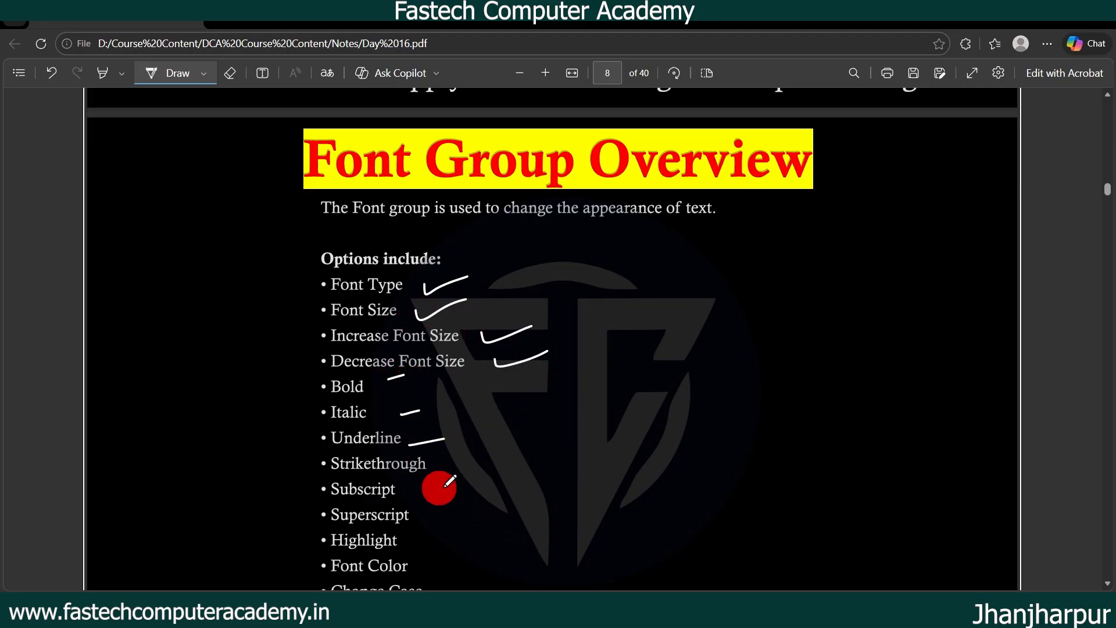
left_click_drag(332, 474, 411, 473)
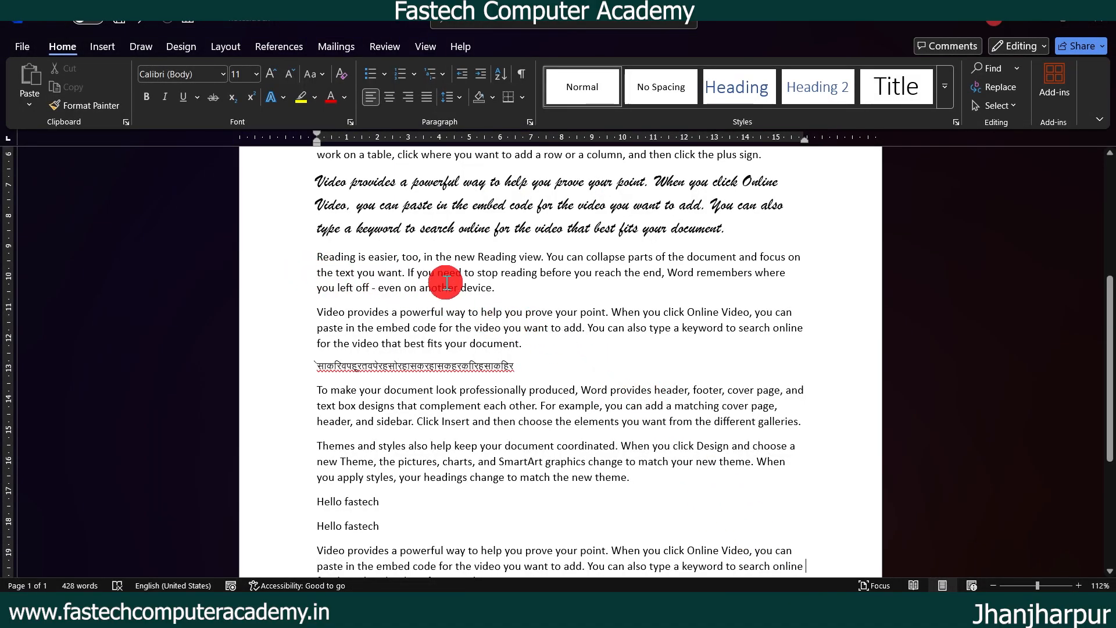
Step: Switch back to the Word document, add the line "Rs 500" below the "Reading is easier" paragraph, and strike through 500
scroll(541, 379, "down", 2)
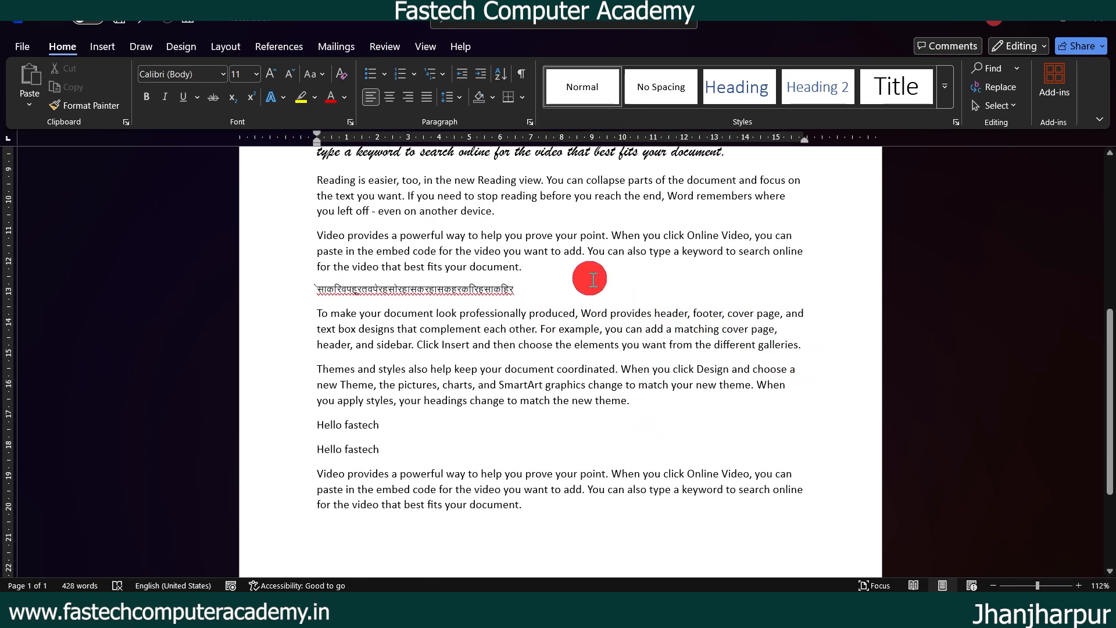
left_click(523, 215)
key("Return")
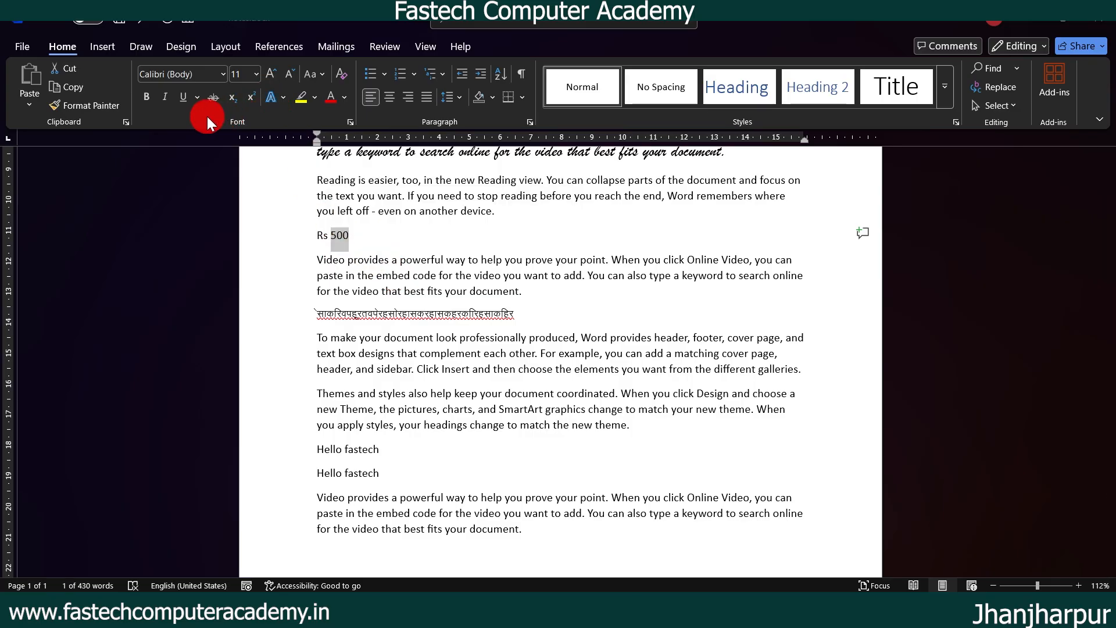
left_click(214, 100)
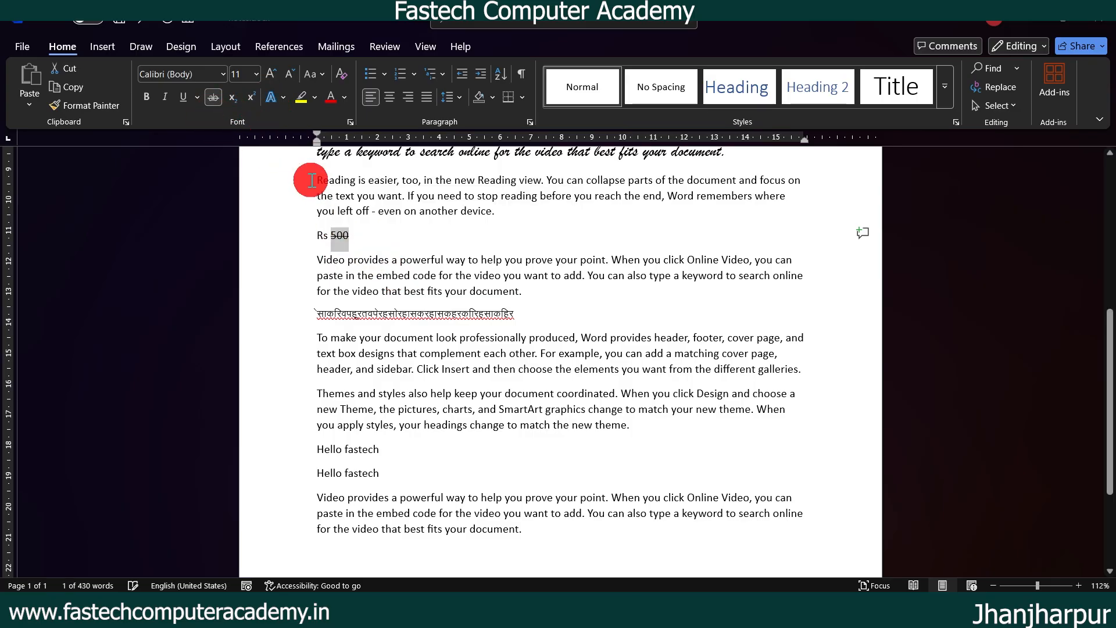
Step: Add 600 after the struck-through 500 and strike through the last line of the "Reading is easier" paragraph
left_click(388, 237)
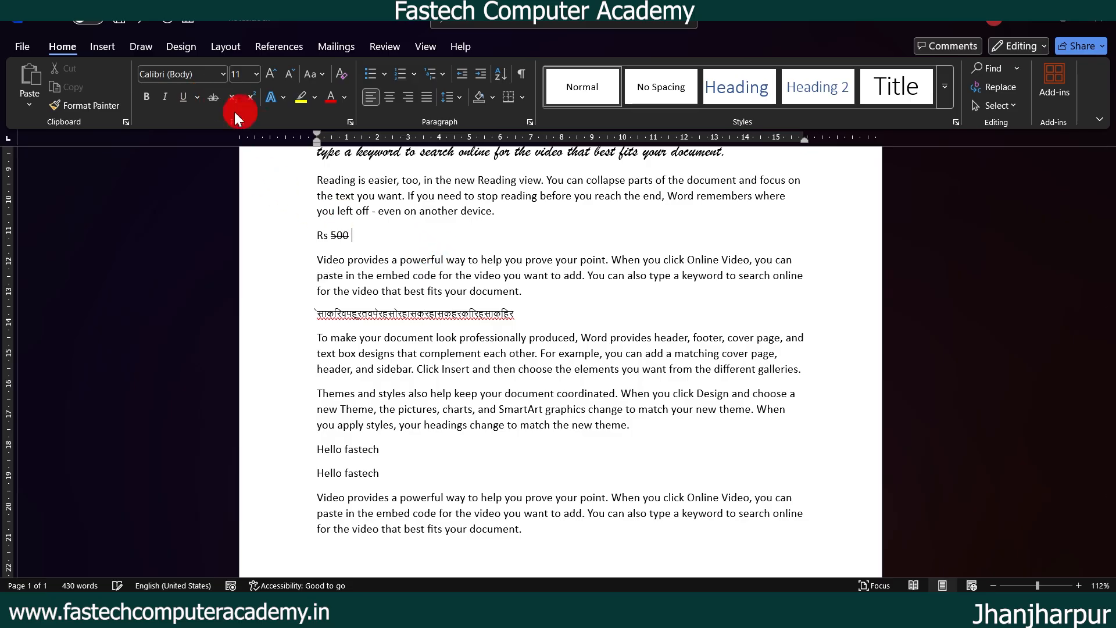
type("600")
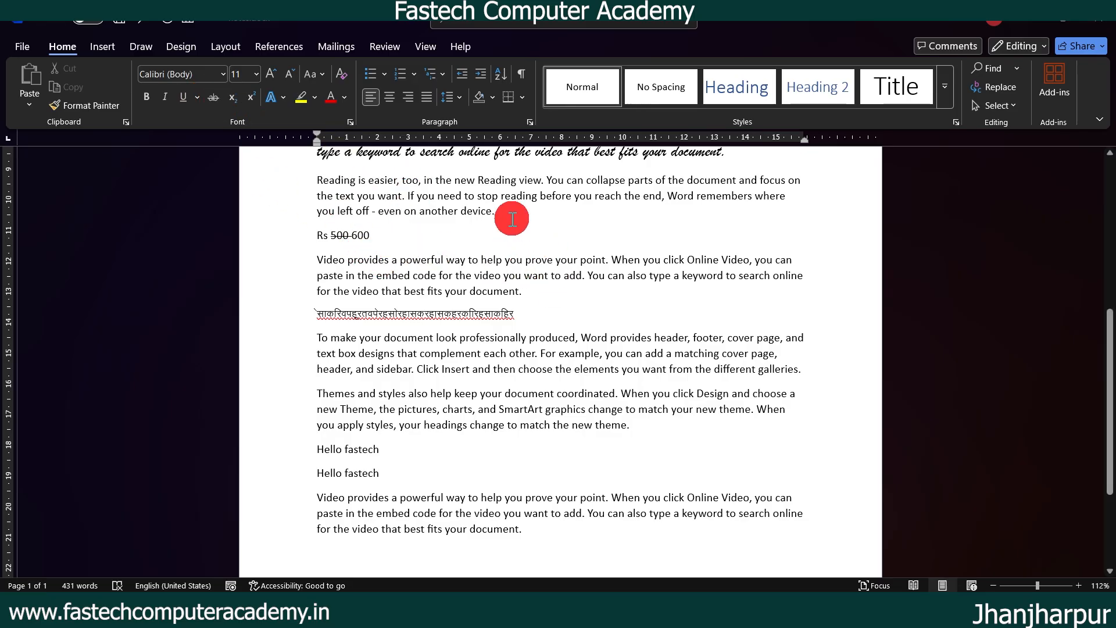
left_click_drag(512, 219, 316, 220)
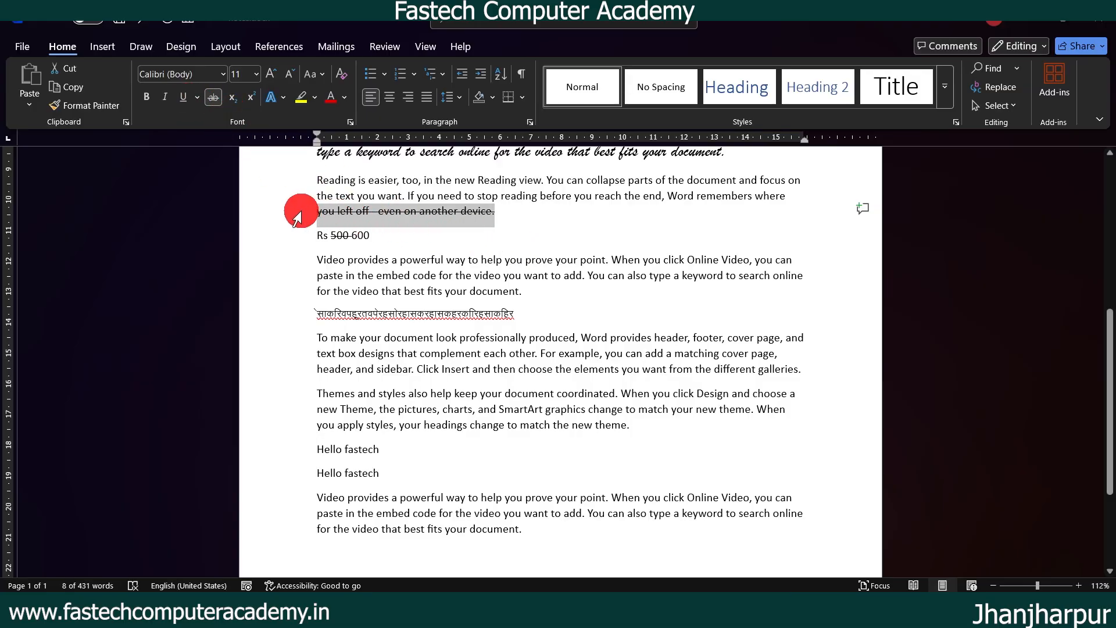
left_click(219, 104)
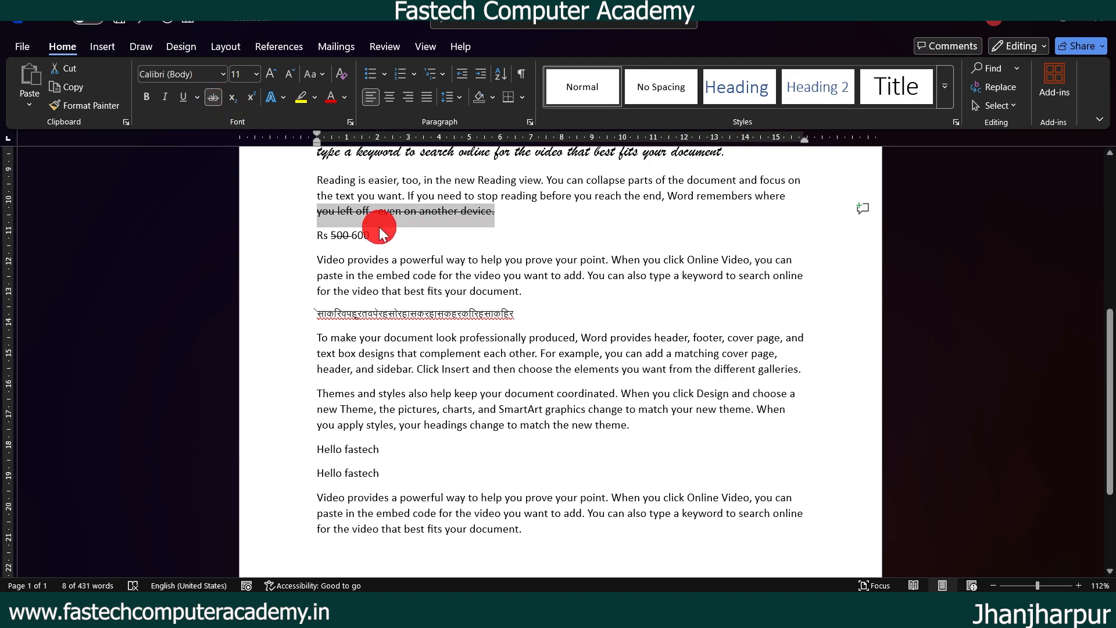
Step: Switch to the Day 16 PDF notes and mark the Subscript and Superscript options in the Font Group list with the pen
scroll(574, 294, "up", 5)
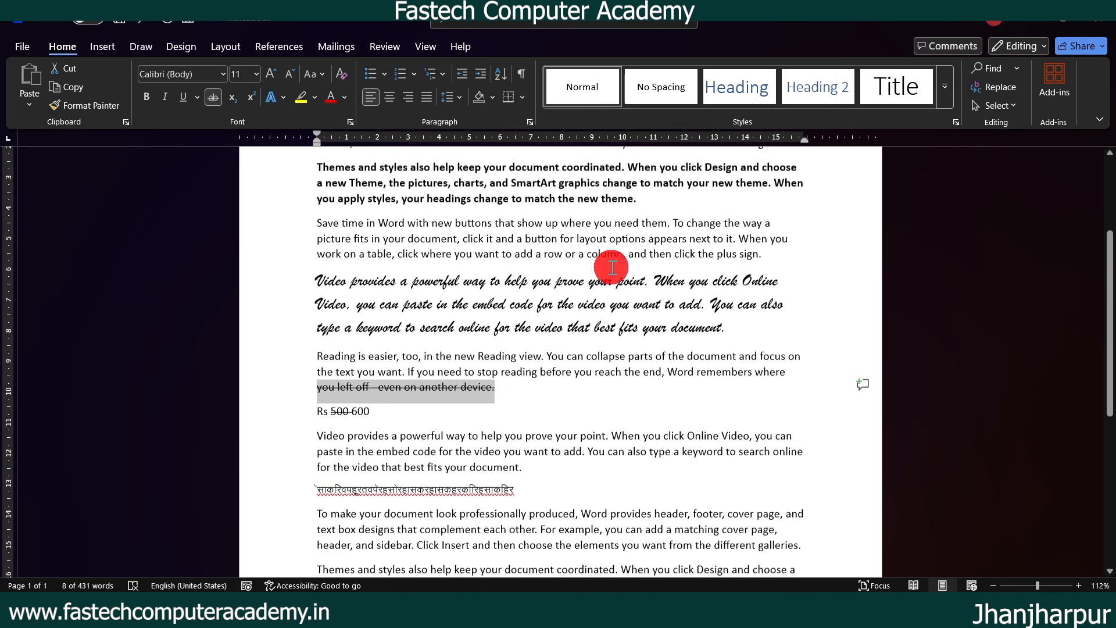
scroll(612, 267, "up", 1)
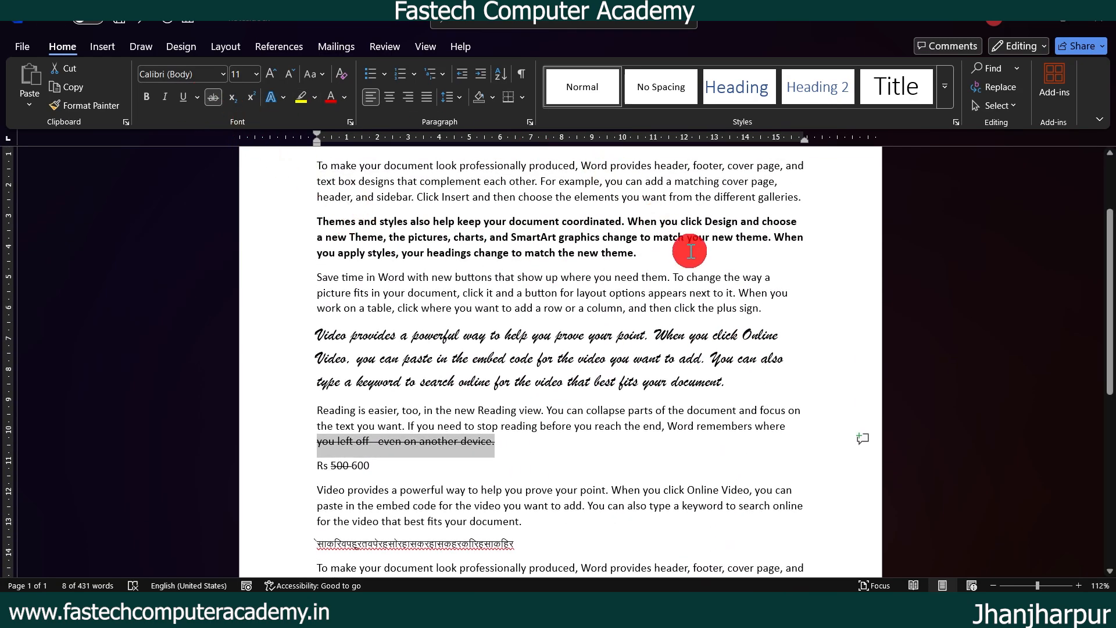
scroll(691, 251, "up", 2)
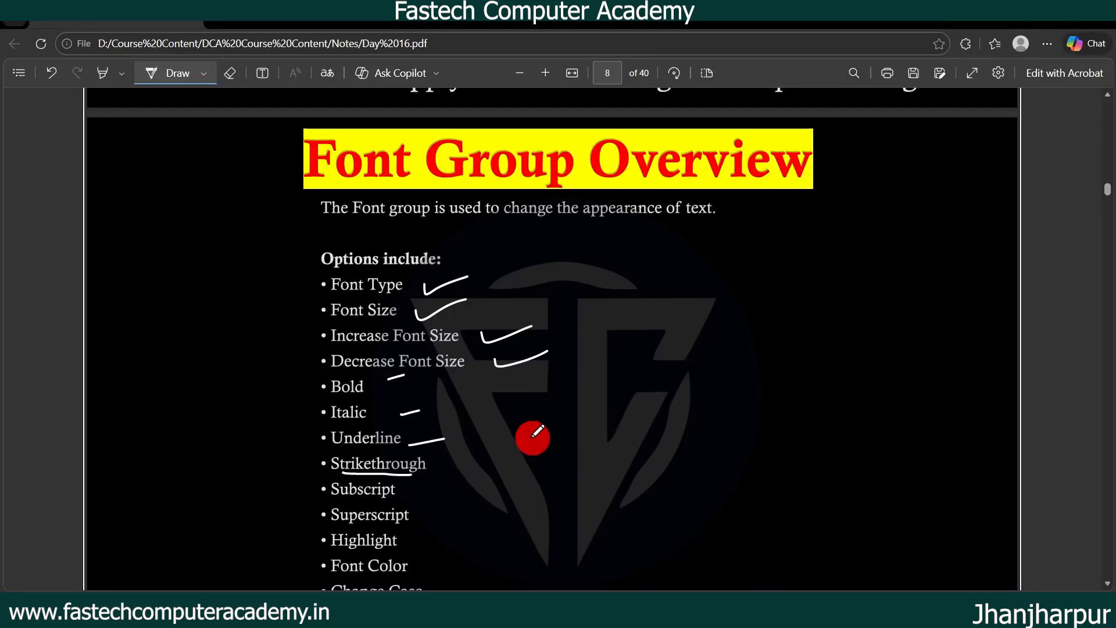
scroll(530, 441, "down", 3)
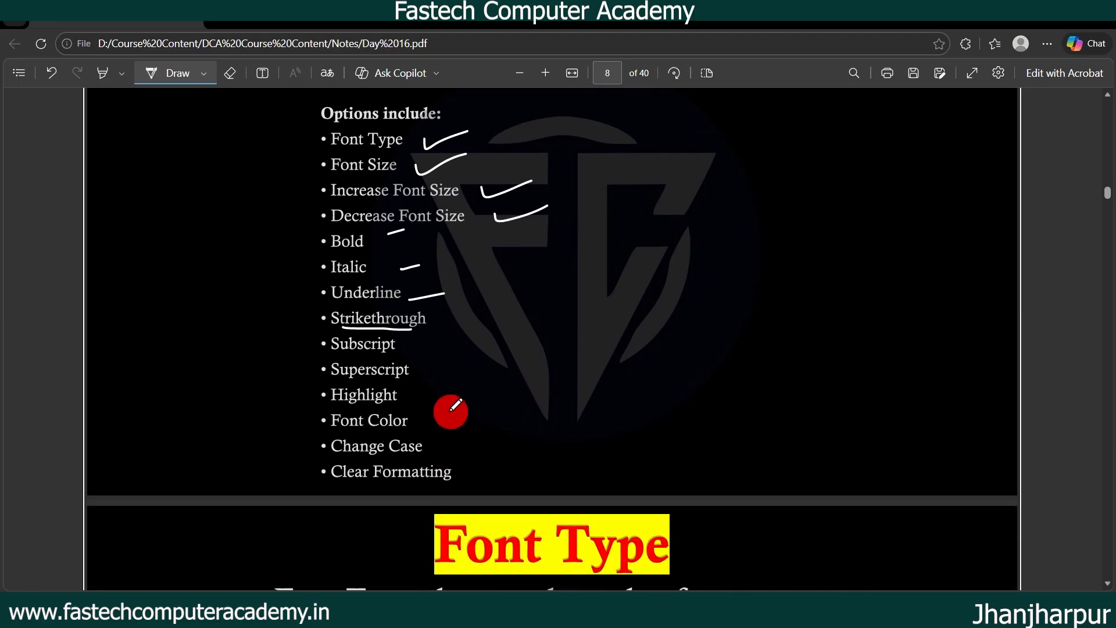
scroll(599, 365, "up", 2)
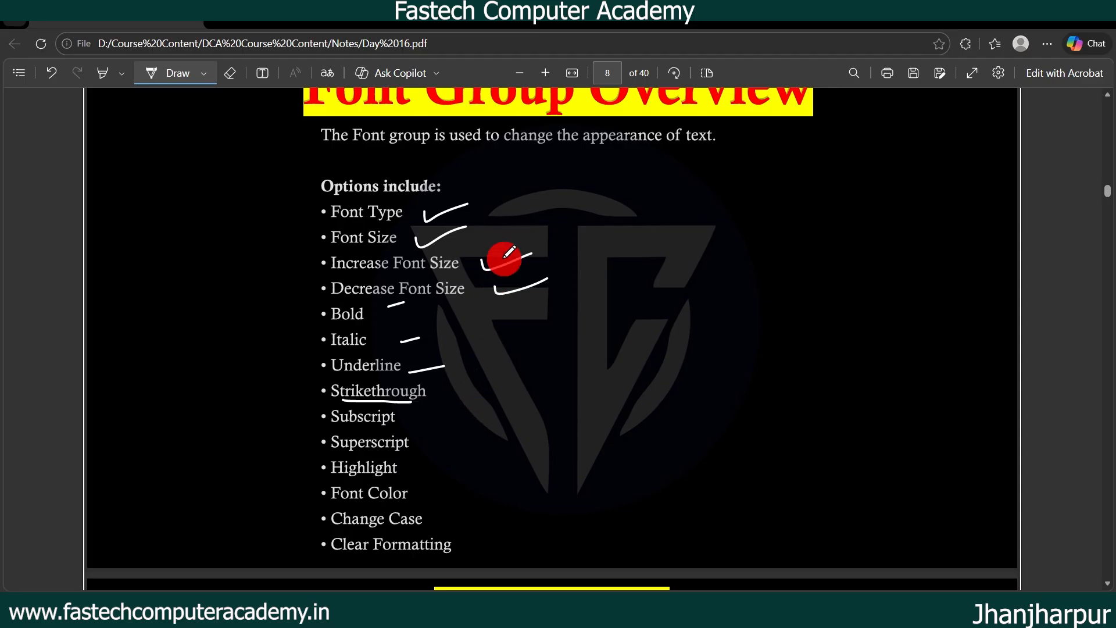
left_click(721, 614)
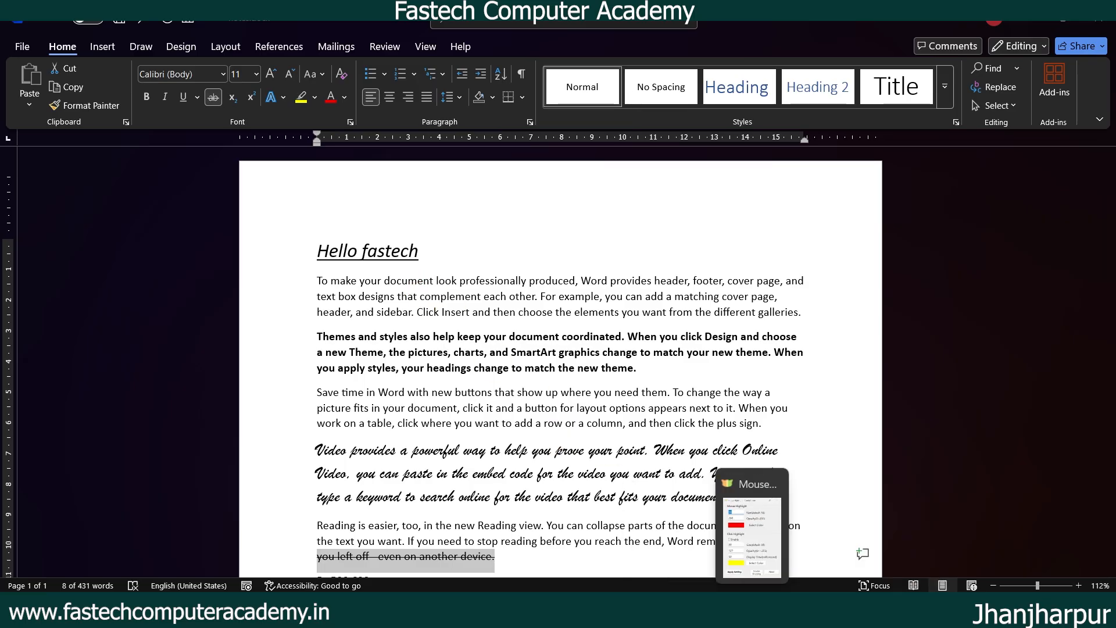
mouse_move(783, 613)
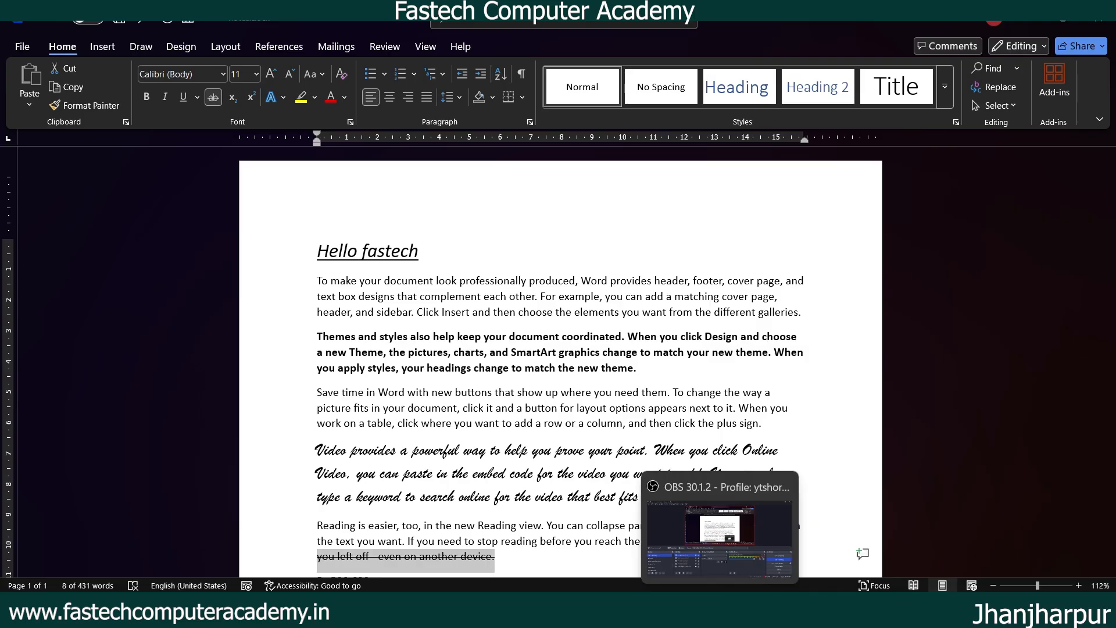
left_click(915, 613)
left_click_drag(414, 414, 471, 411)
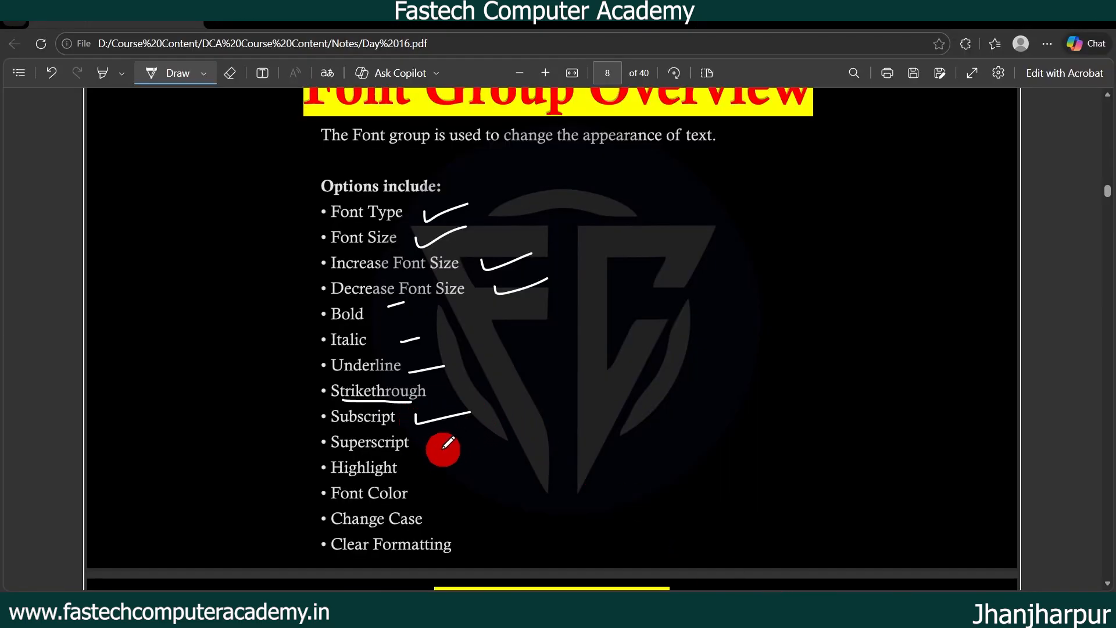
left_click_drag(431, 445, 503, 430)
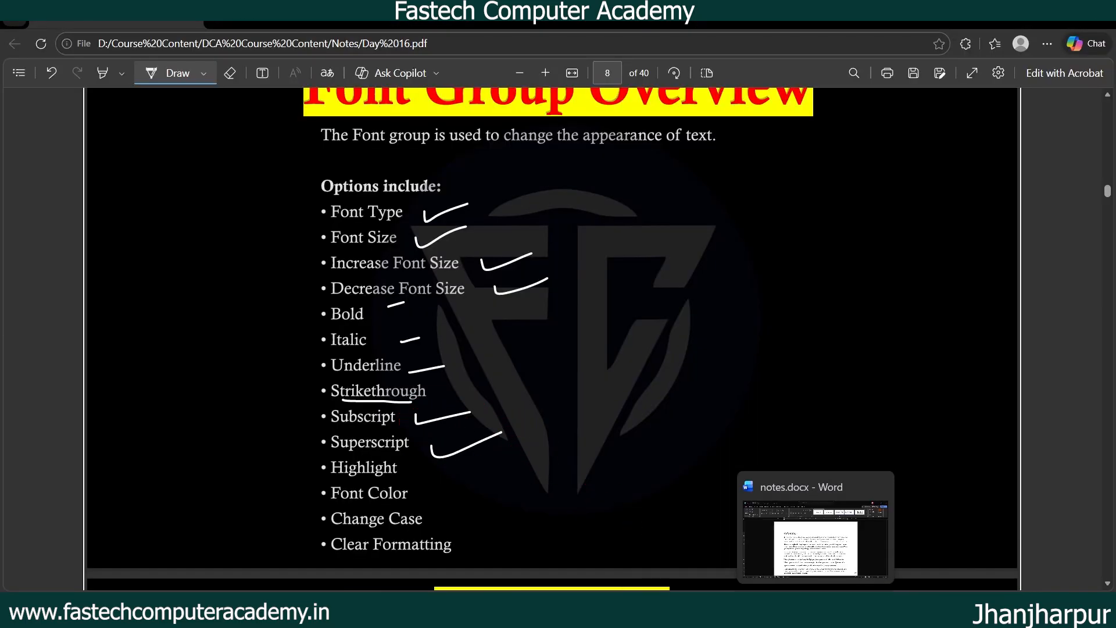
Step: Switch back to the Word document and add the line "H2O" below the last paragraph, with the 2 as subscript
left_click(814, 613)
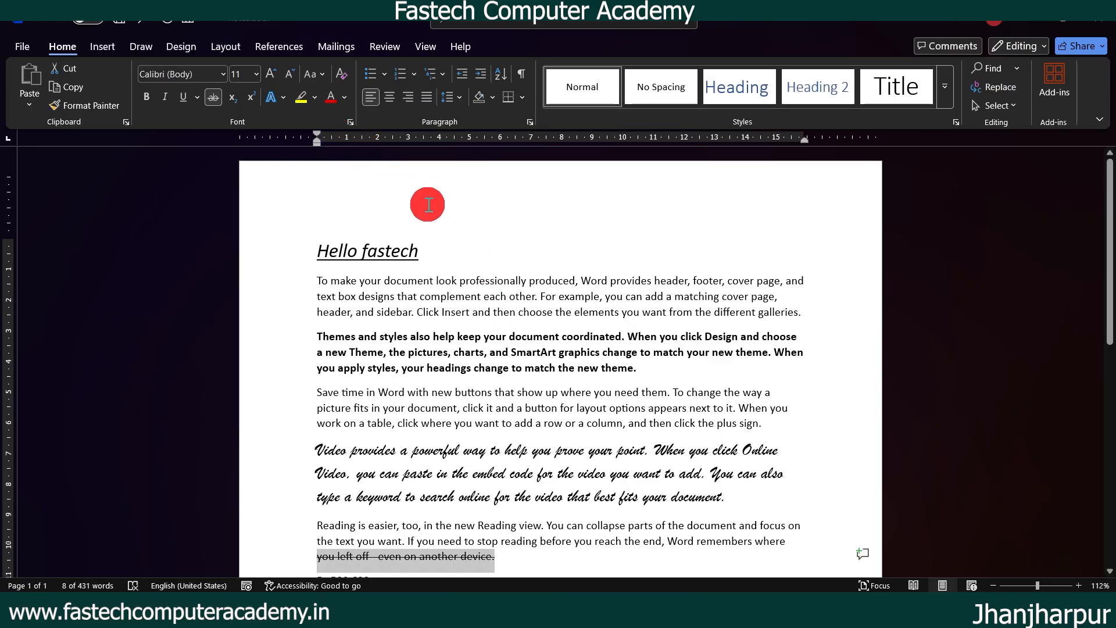
scroll(498, 287, "down", 5)
scroll(561, 285, "down", 4)
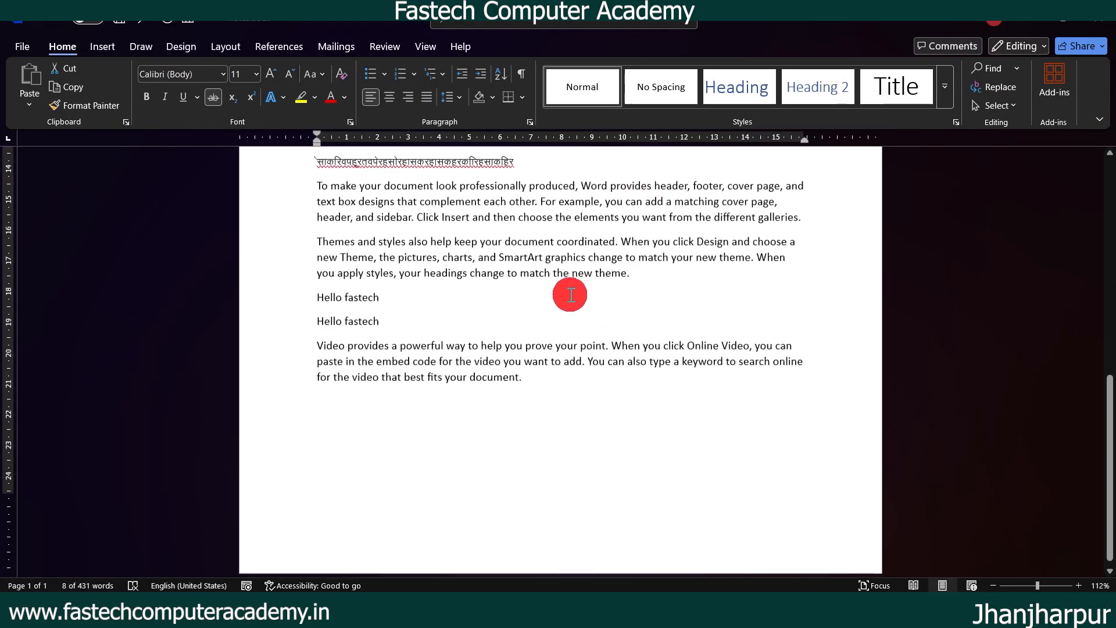
left_click(549, 378)
key("Return")
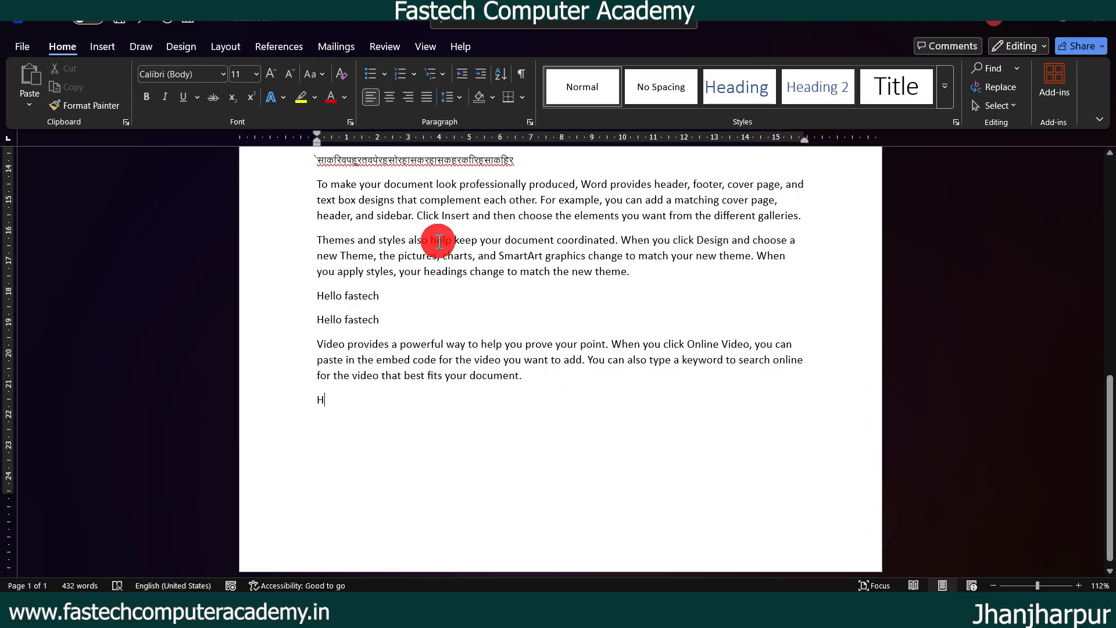
type("H2")
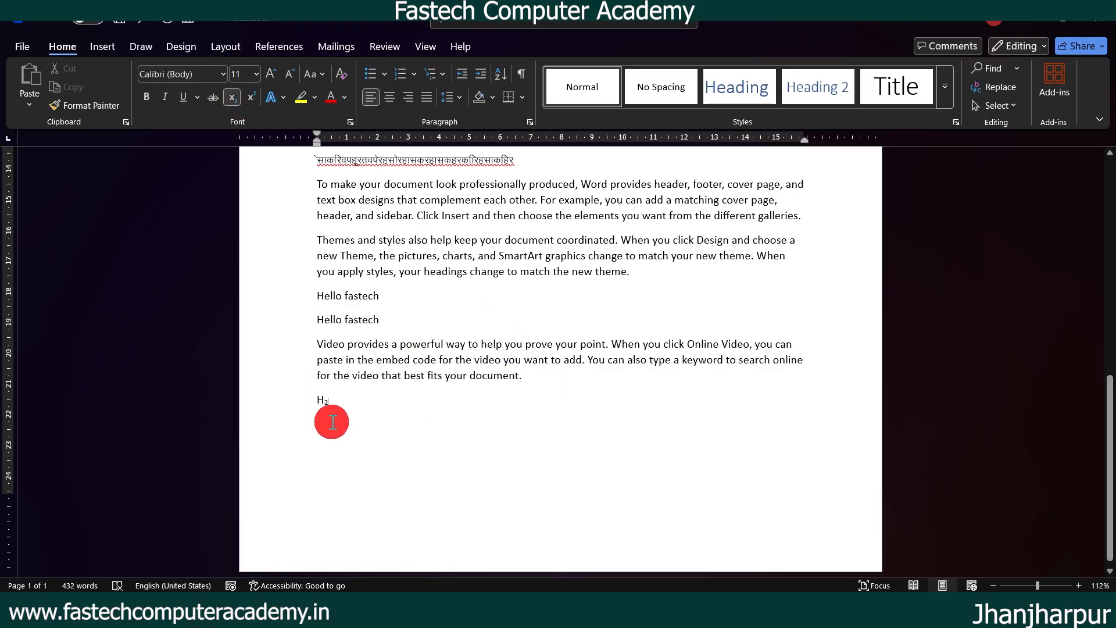
left_click(236, 101)
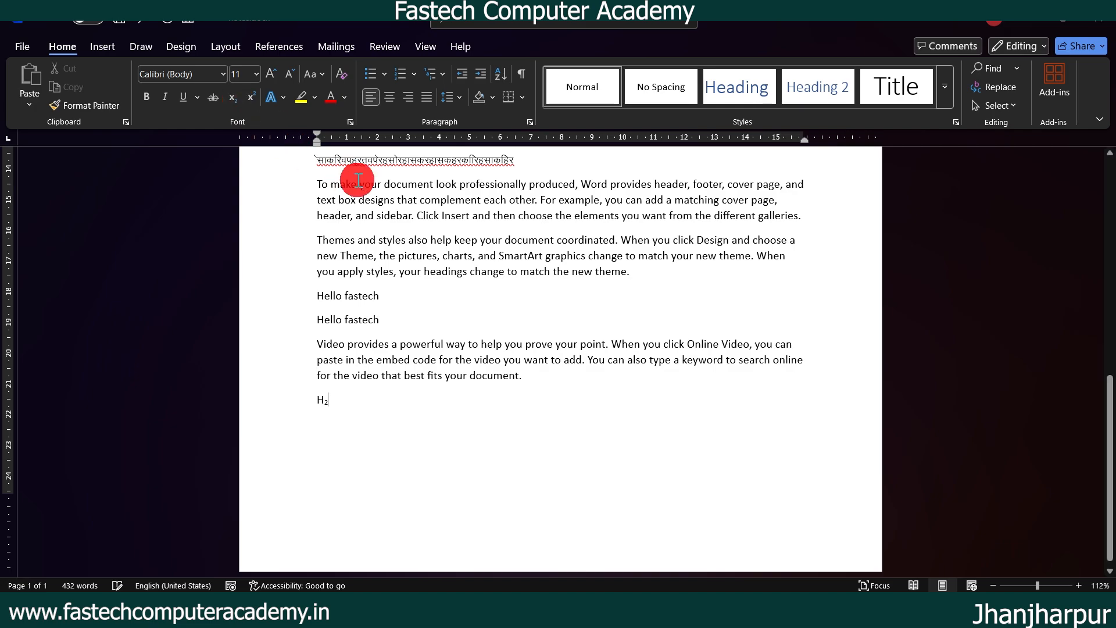
type("O")
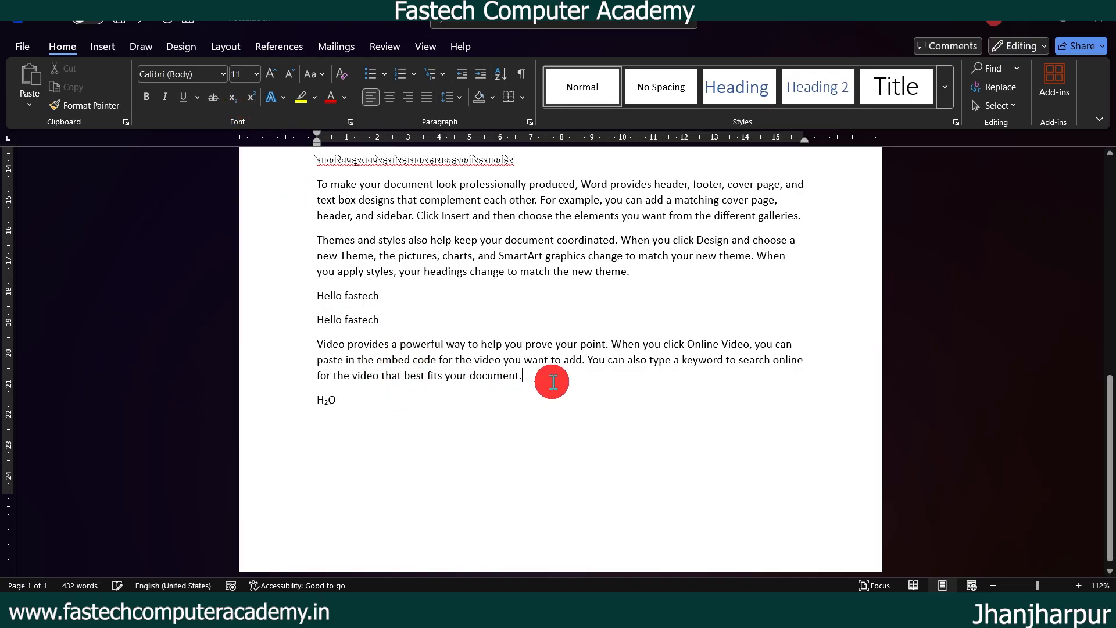
Step: Insert the line "FASTECHtm" above the H₂O line, with "tm" as superscript
key("Return")
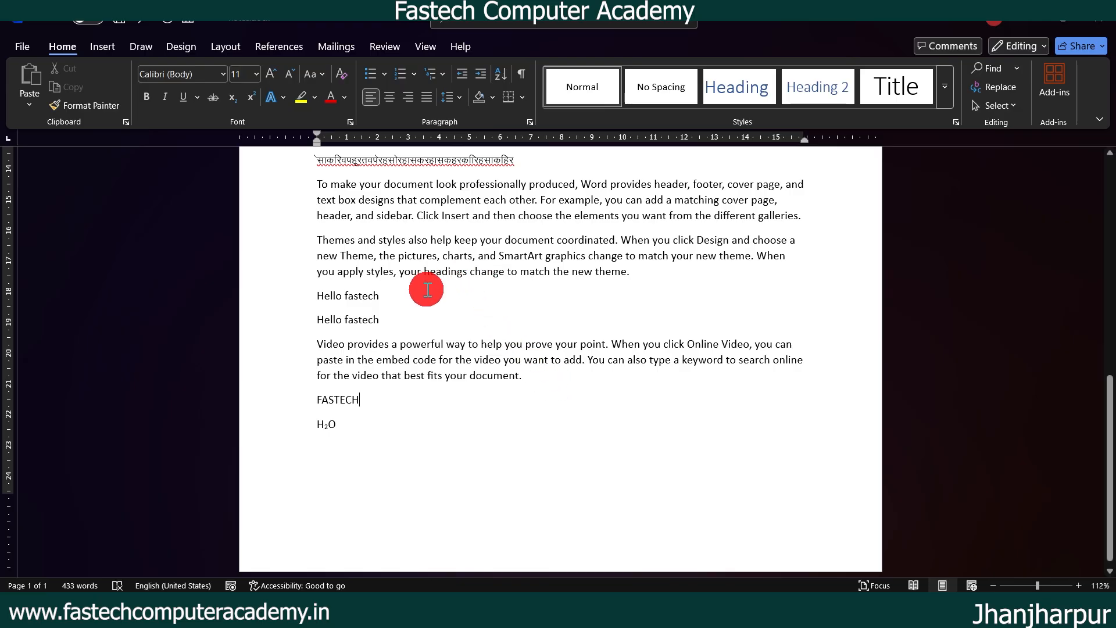
left_click(251, 97)
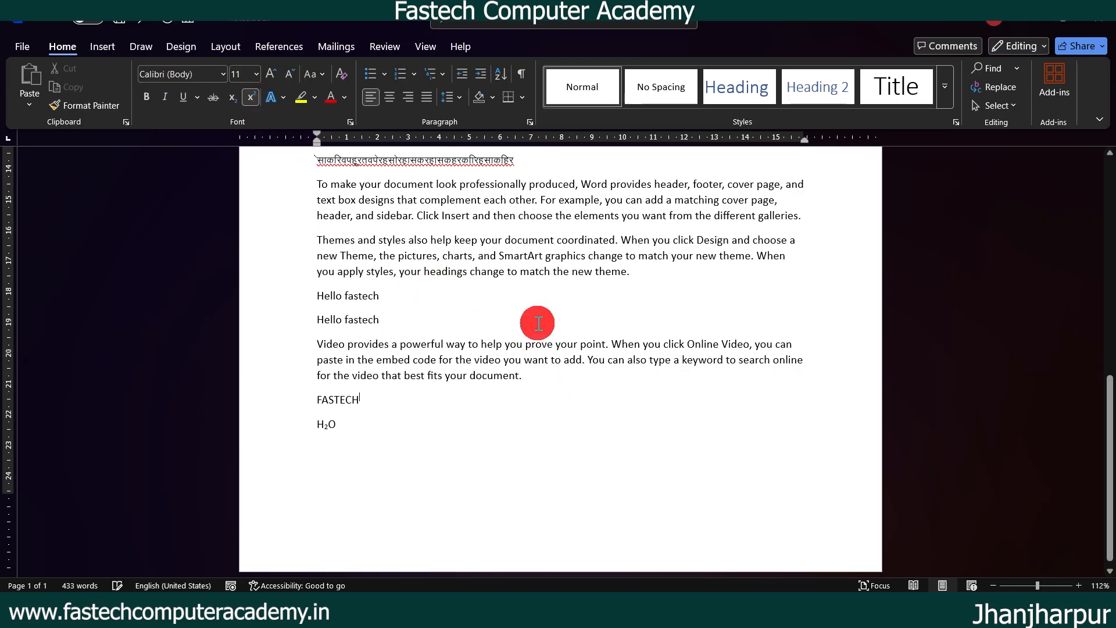
type("FASTECHtm")
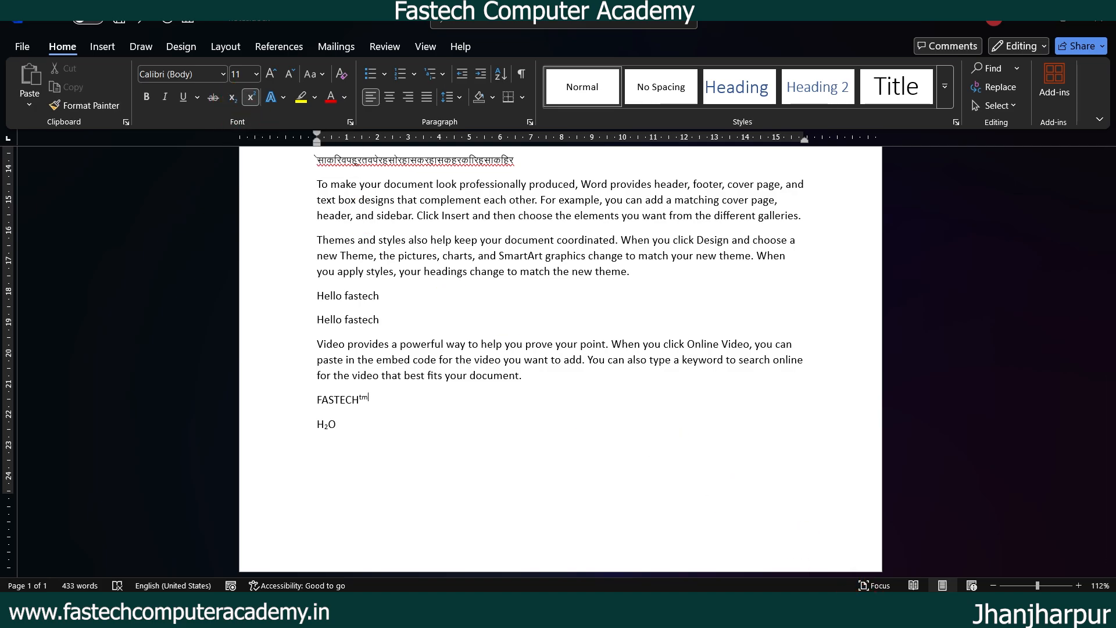
Step: Switch to the Day 16 PDF notes and mark the Highlight and Font Color options with the pen
left_click(681, 609)
scroll(545, 457, "down", 2)
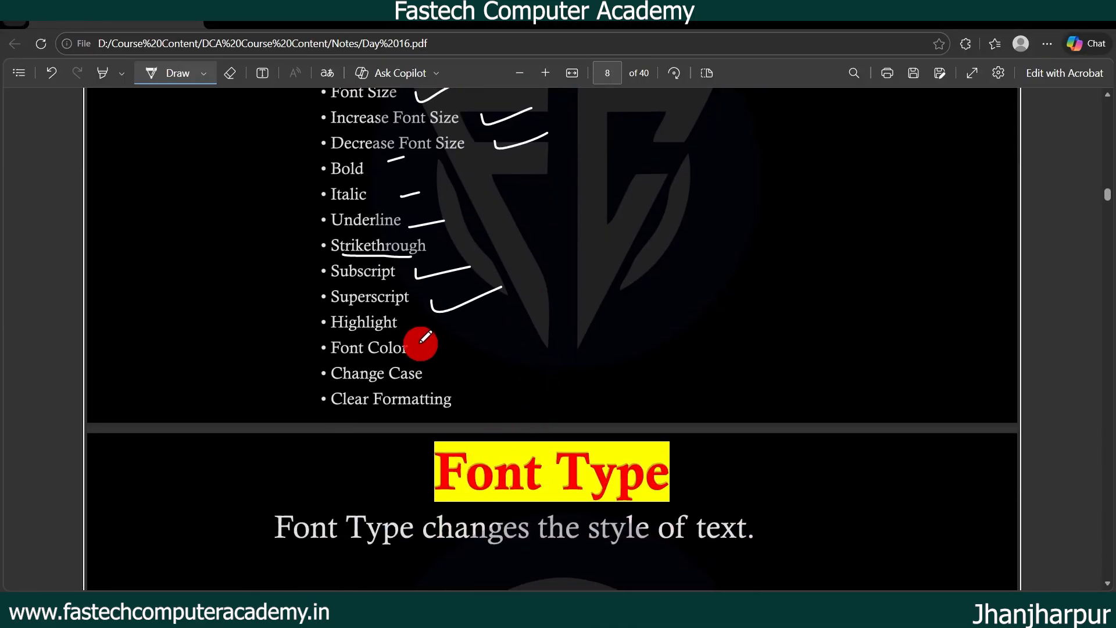
mouse_move(406, 329)
left_mouse_down()
mouse_move(468, 321)
mouse_move(472, 345)
left_mouse_up()
Step: Switch back to the Word document and highlight the last line of the second "Themes and styles" paragraph in magenta
left_click(755, 523)
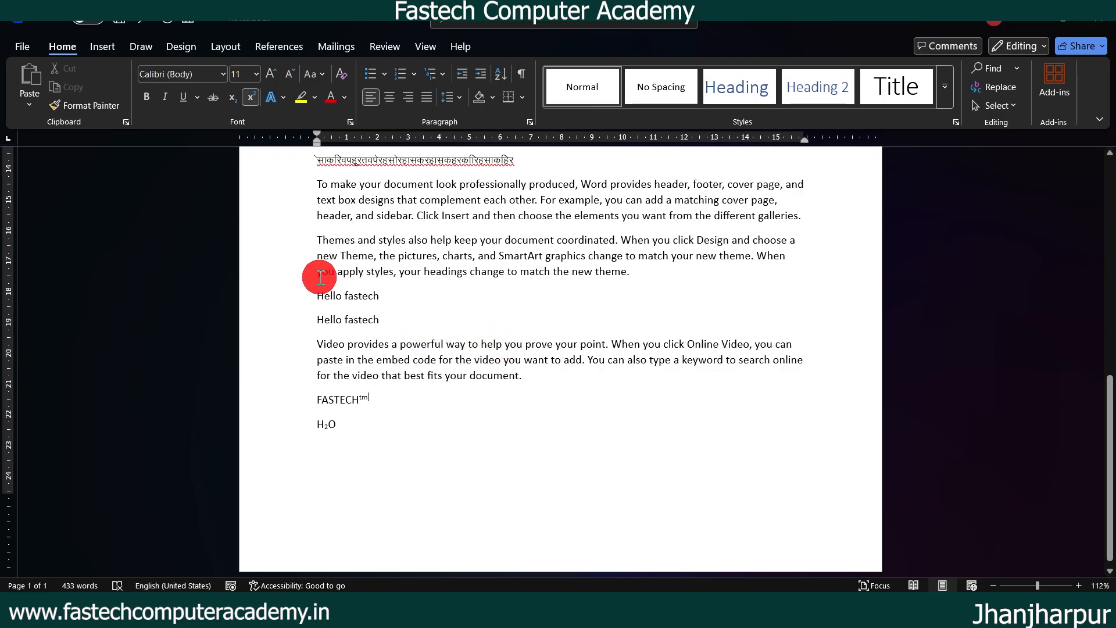
left_click_drag(316, 272, 636, 283)
left_click(315, 97)
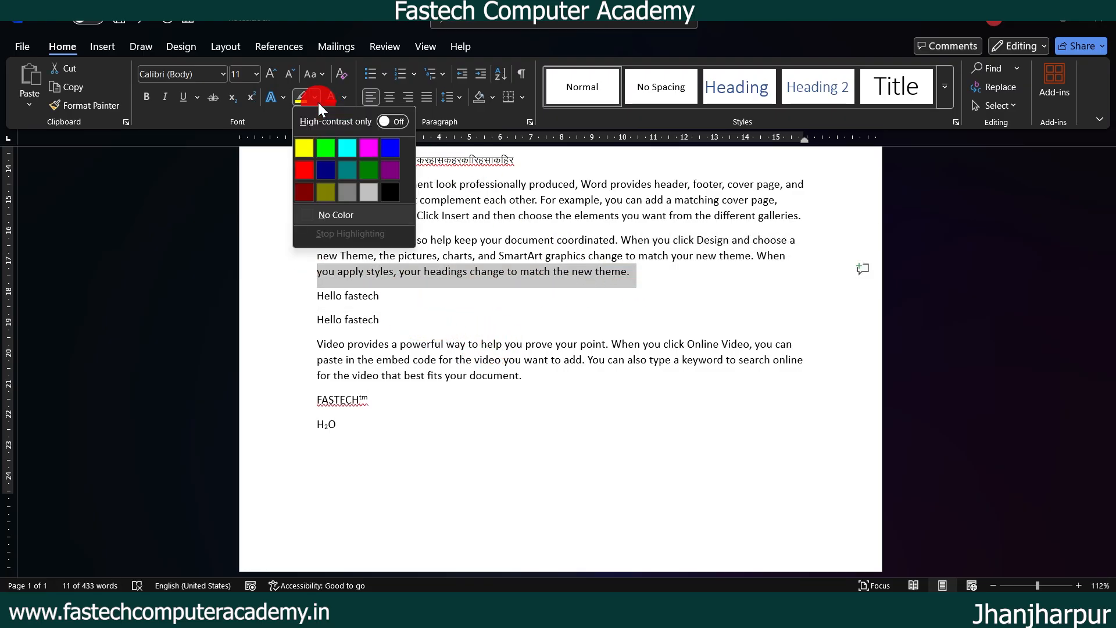
left_click(369, 148)
left_click(322, 281)
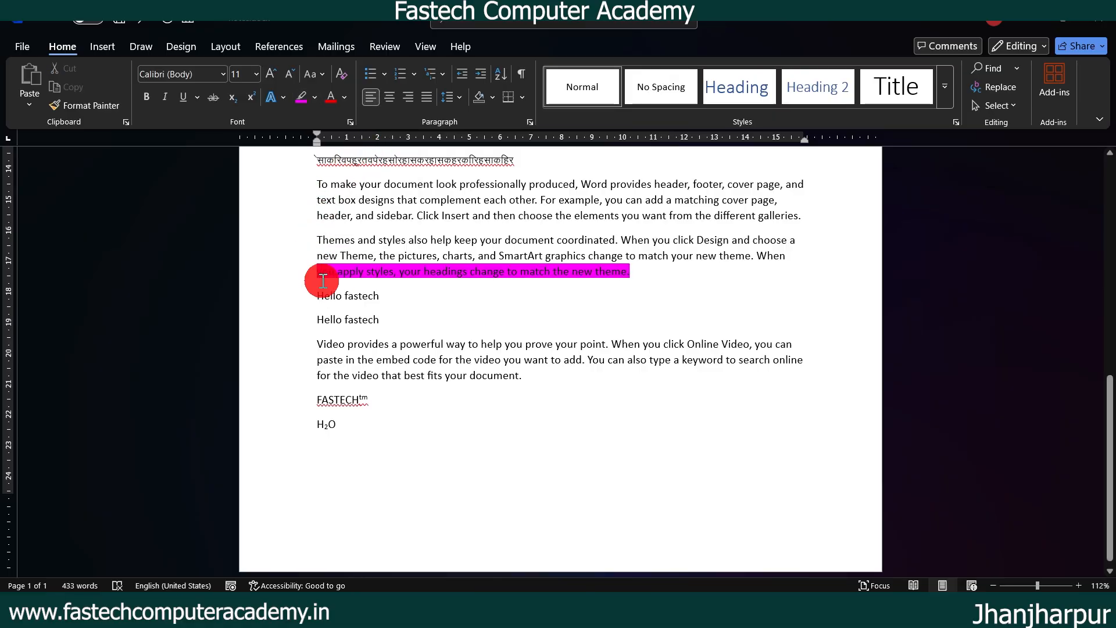
Step: Highlight the last line of the first "To make your document look professionally produced" paragraph in the same magenta
scroll(650, 321, "up", 5)
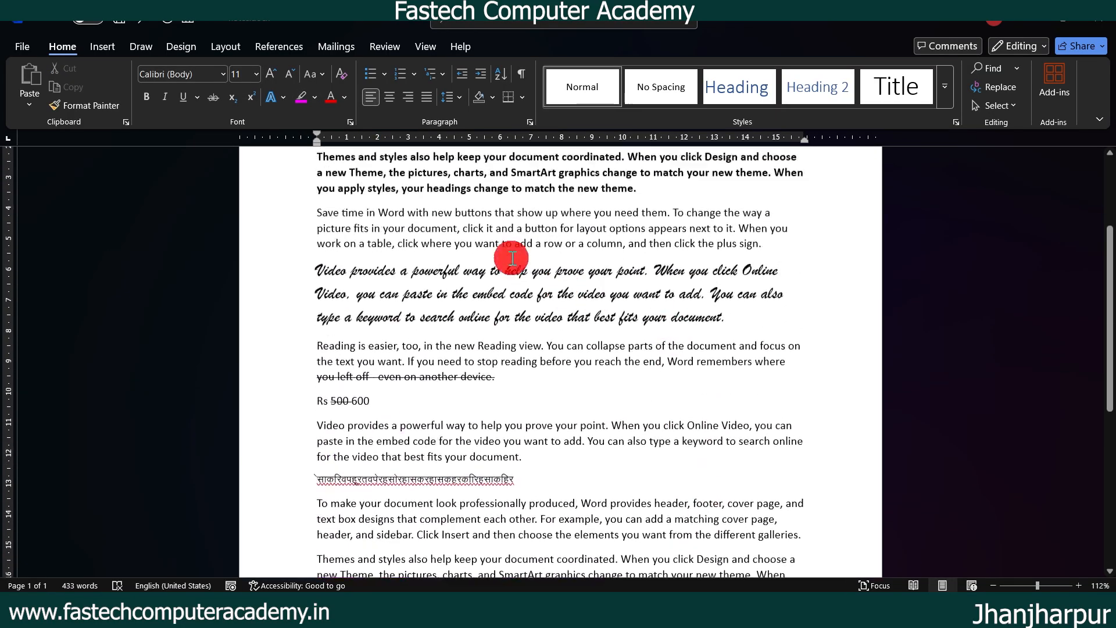
scroll(636, 290, "up", 2)
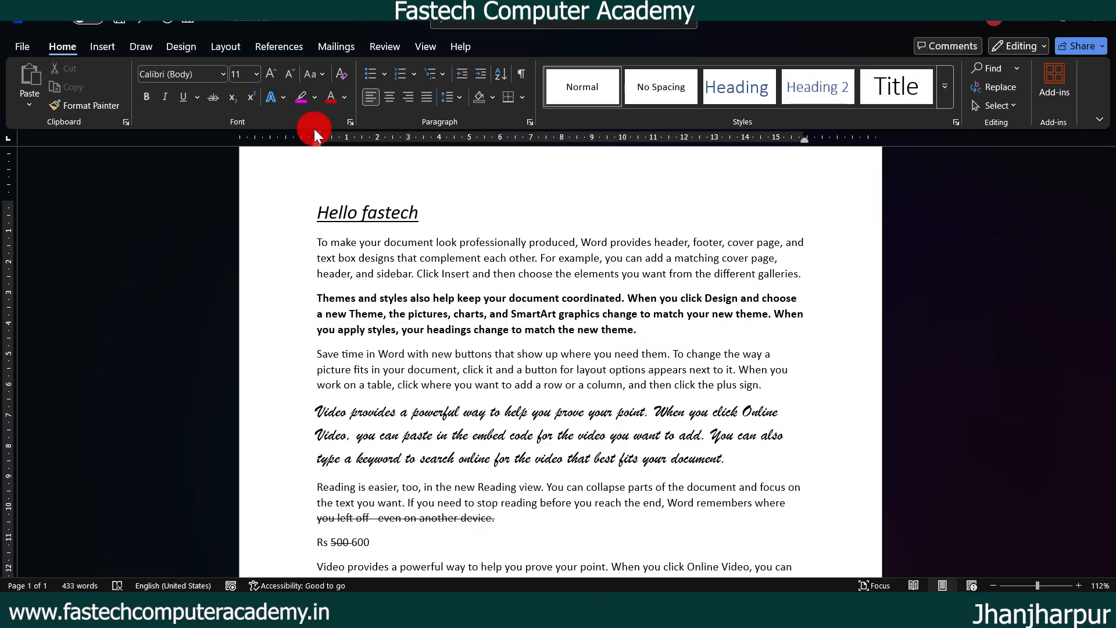
left_click_drag(314, 274, 805, 278)
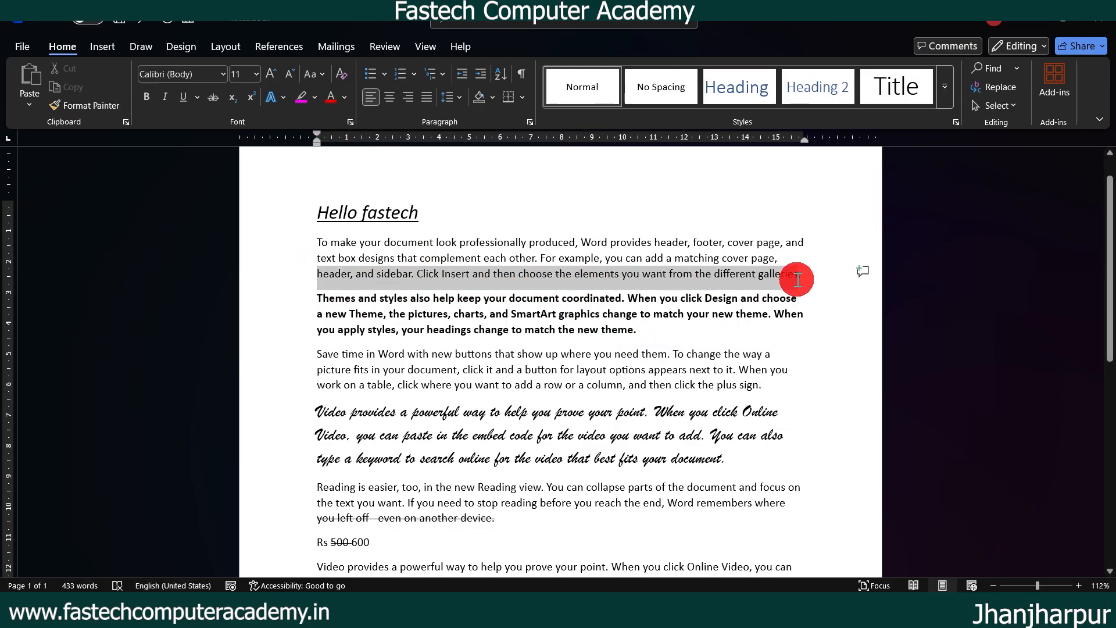
left_click(303, 99)
left_click(589, 329)
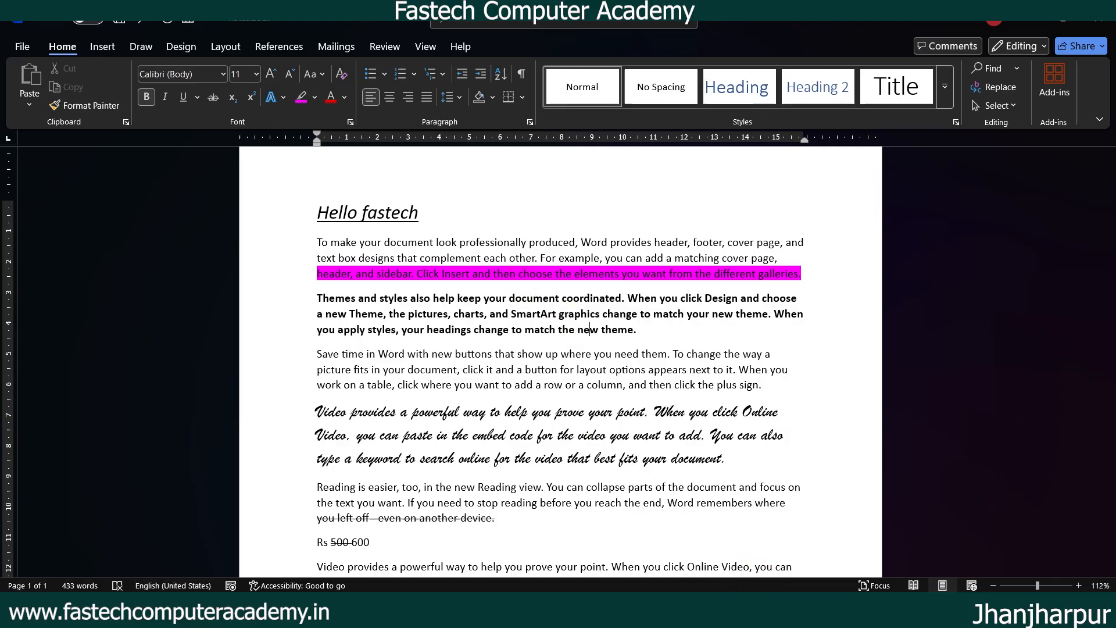
Step: Switch to the Day 16 PDF notes to view the list of Font options, and return to the Word document
mouse_move(752, 610)
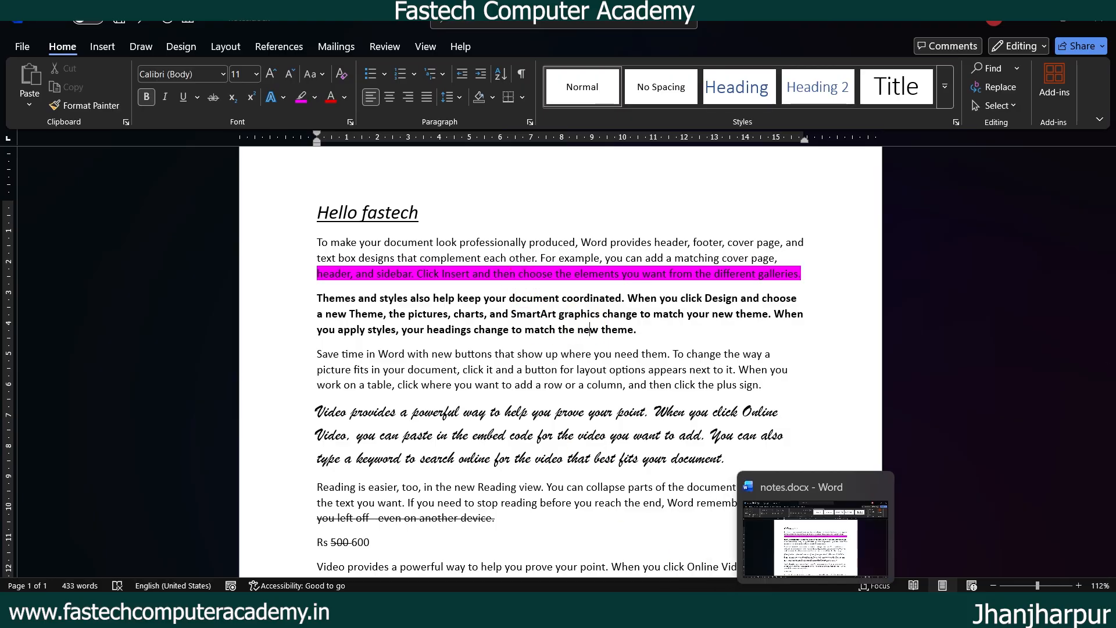
left_click(688, 610)
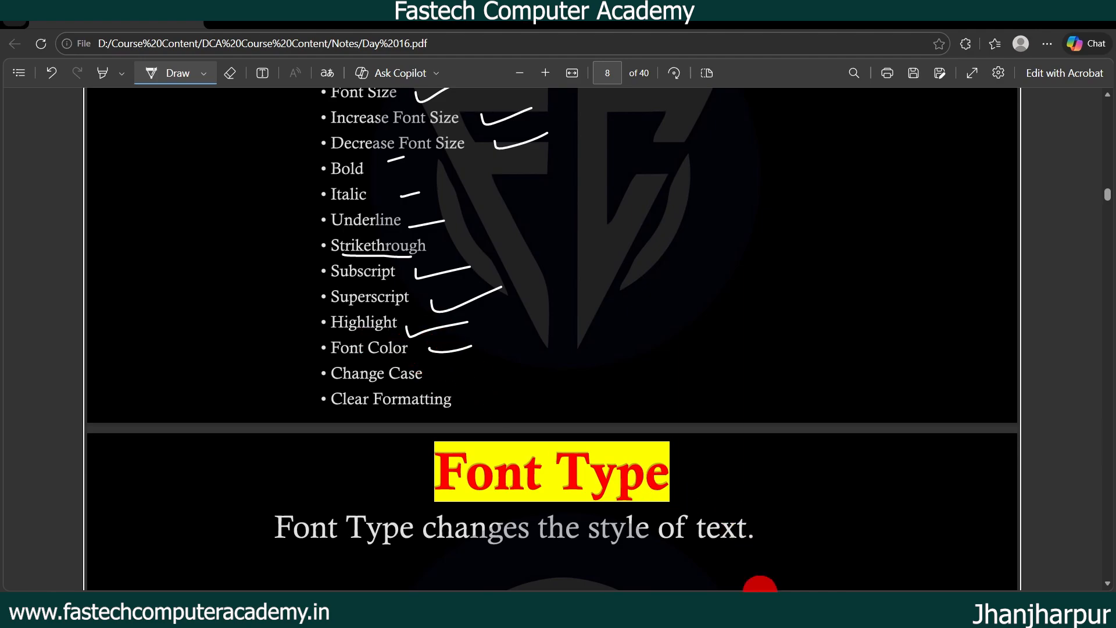
left_click(660, 610)
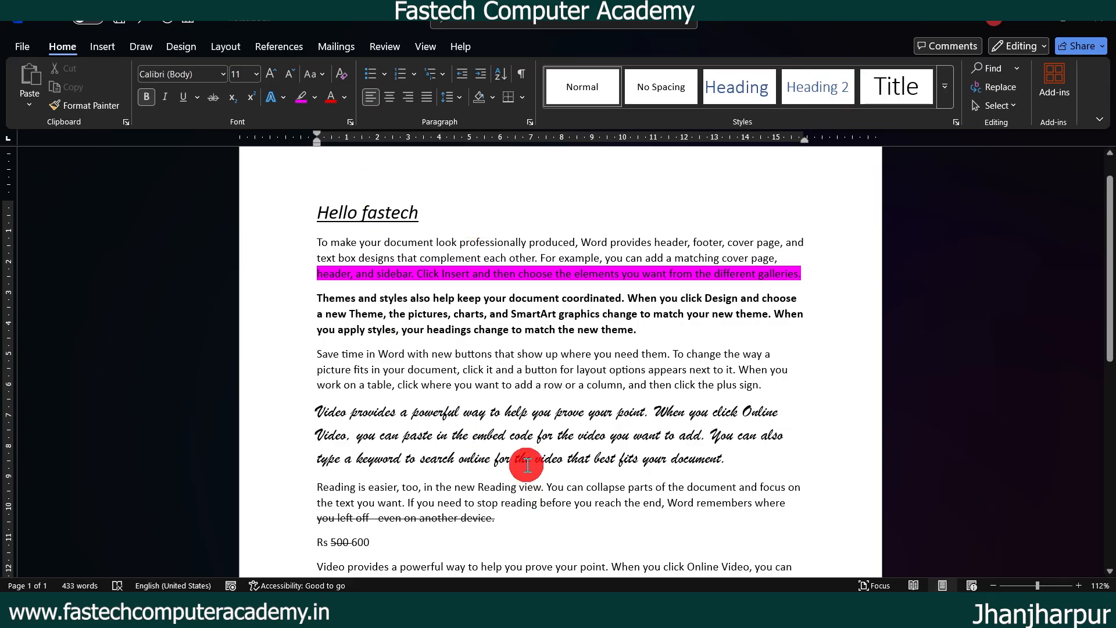
Step: Set the font color of the bold "Themes and styles" paragraph to the standard dark blue
left_click_drag(316, 299, 657, 338)
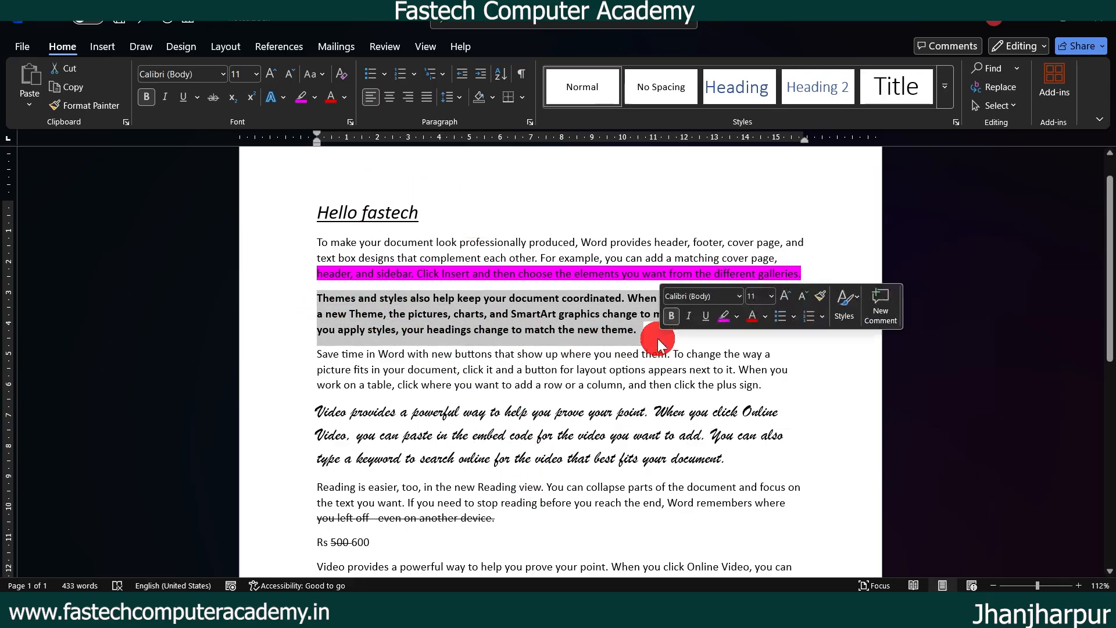
left_click(347, 99)
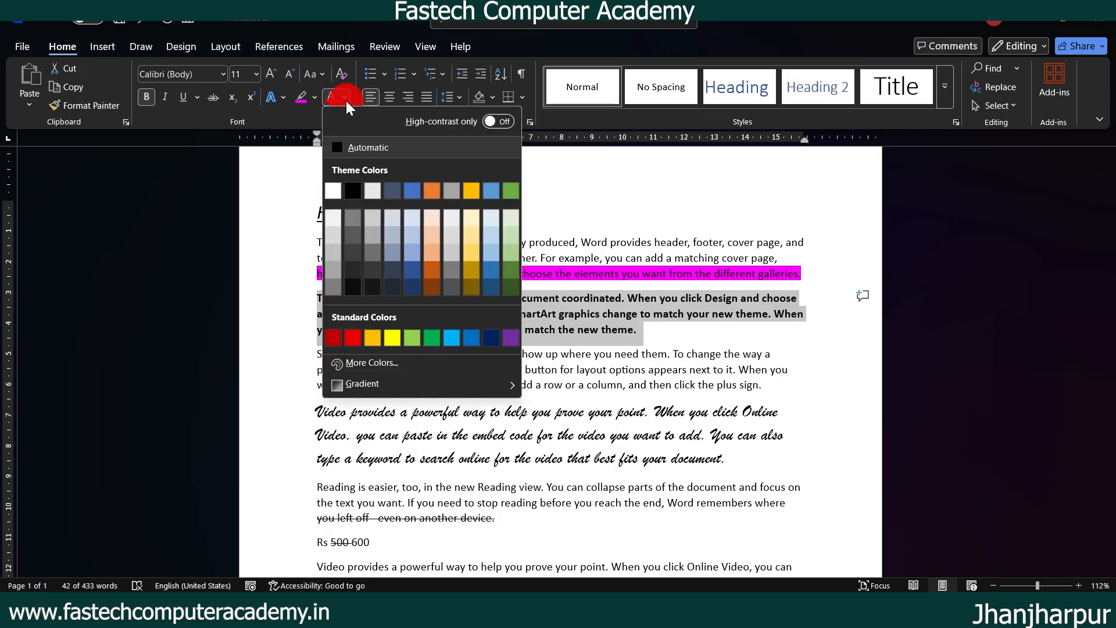
left_click(491, 337)
Step: Set the font color of the whole "Save time in Word" paragraph to the green theme color
left_click_drag(391, 368, 318, 357)
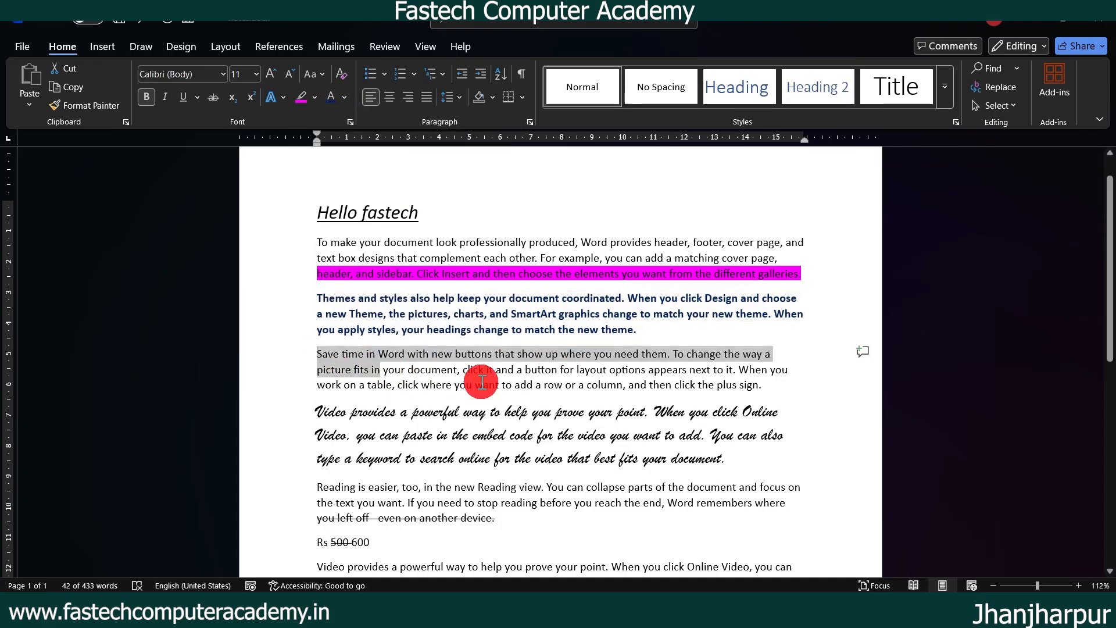
left_click_drag(481, 382, 763, 387)
left_click(345, 96)
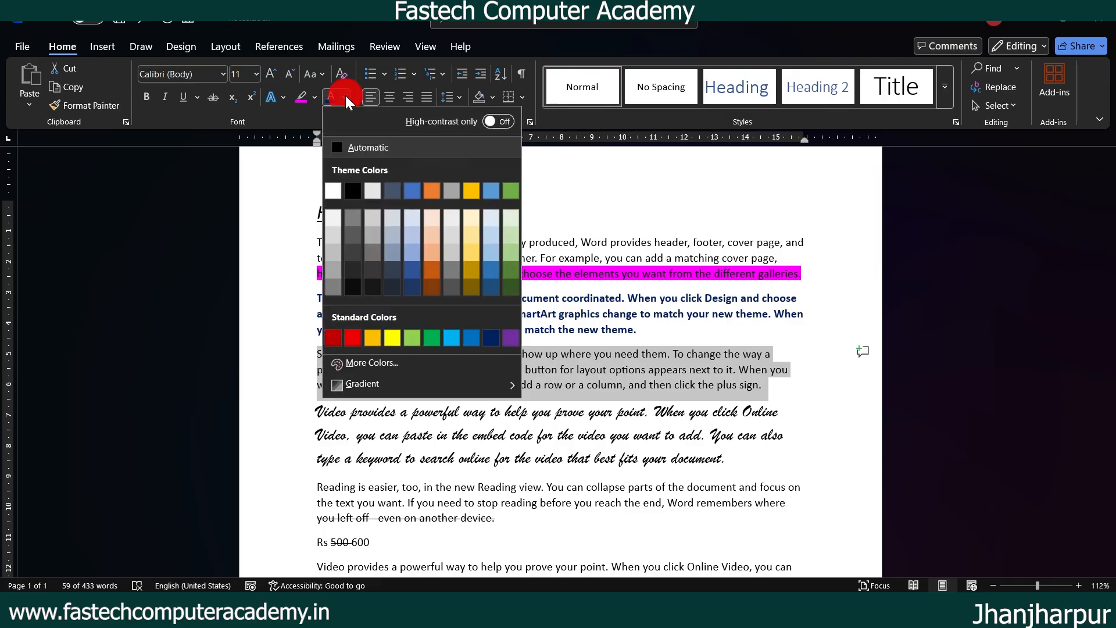
left_click(510, 189)
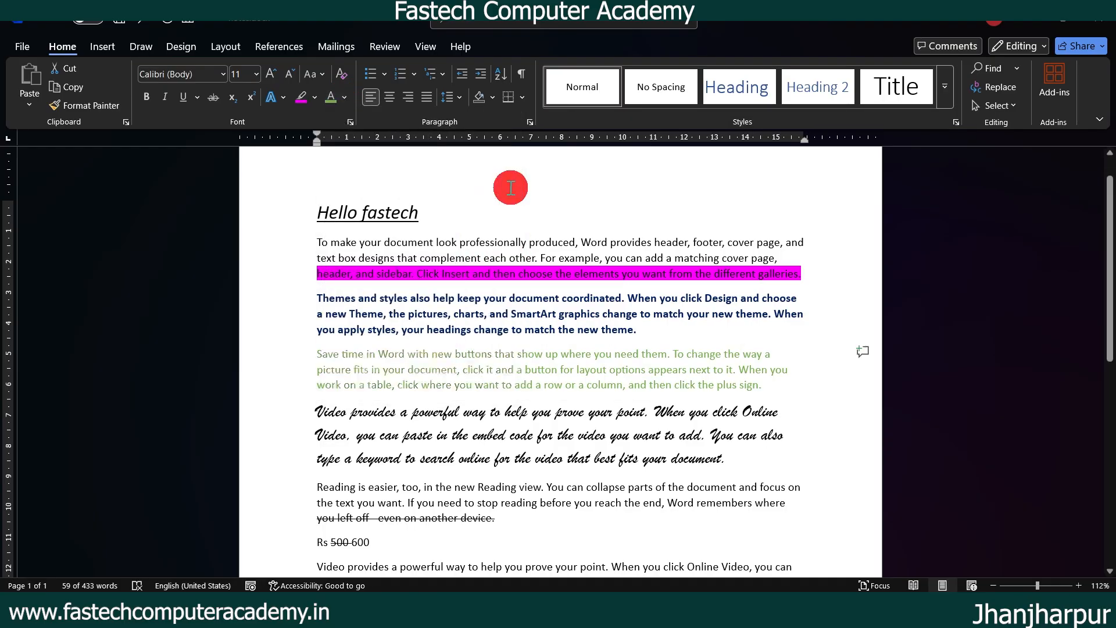
left_click(525, 329)
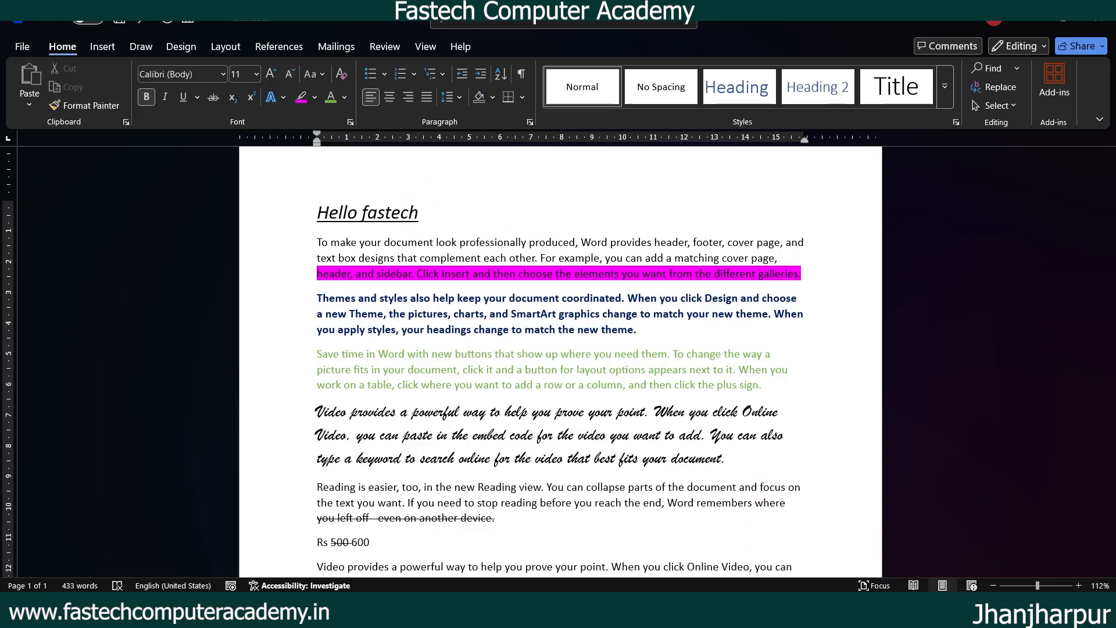
Step: Mark Change Case with the pen in the Day 16 PDF notes, and switch back to Word to view its Change Case options
left_click(668, 612)
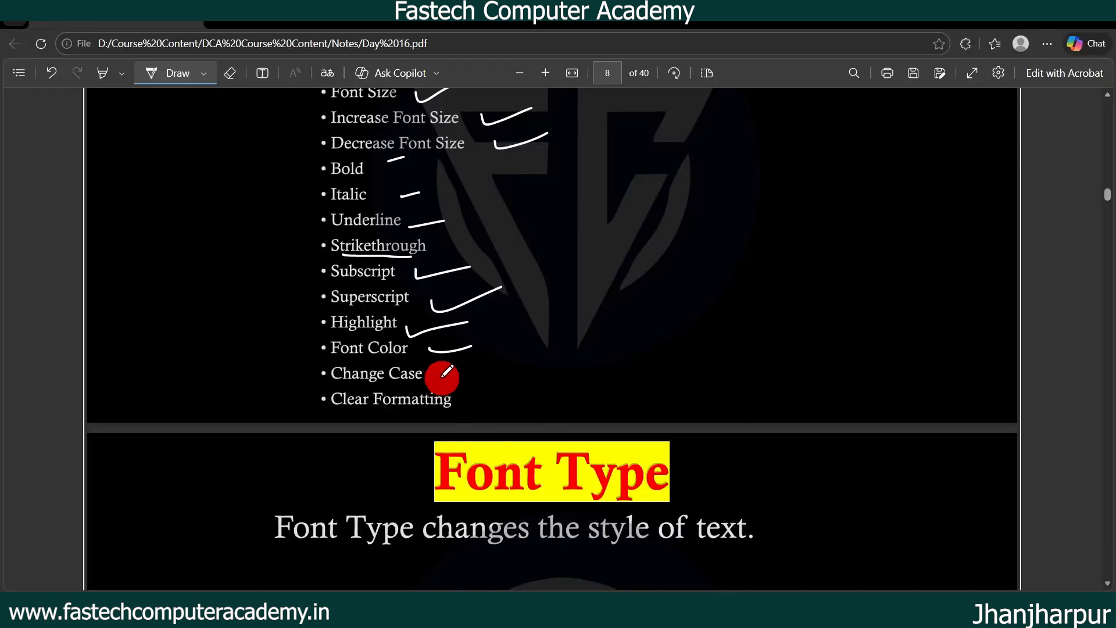
left_click_drag(435, 370, 482, 362)
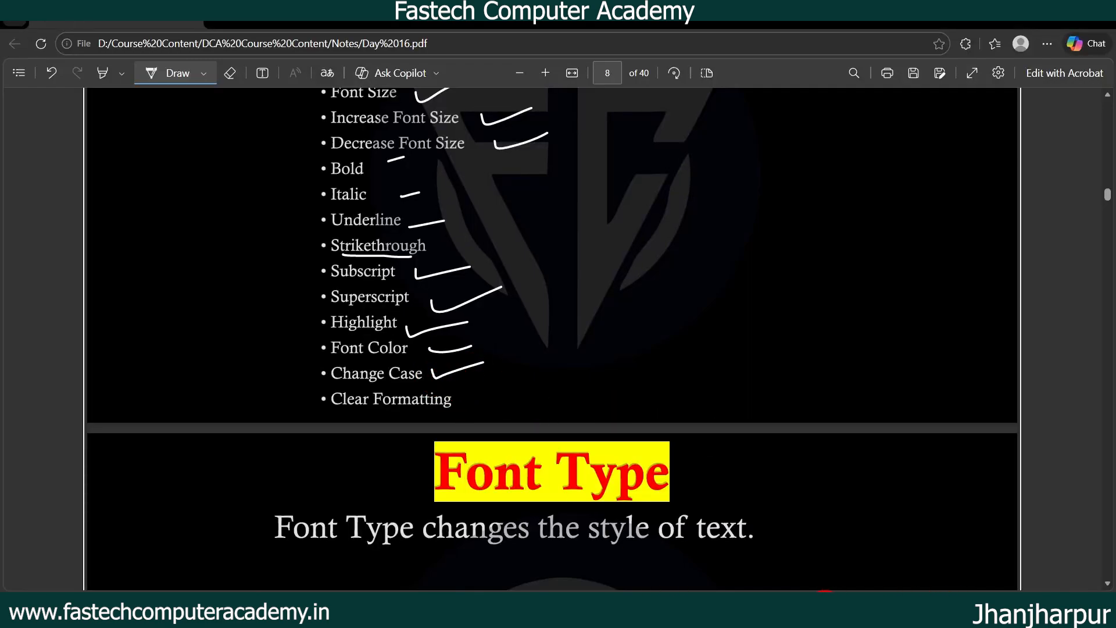
left_click(824, 608)
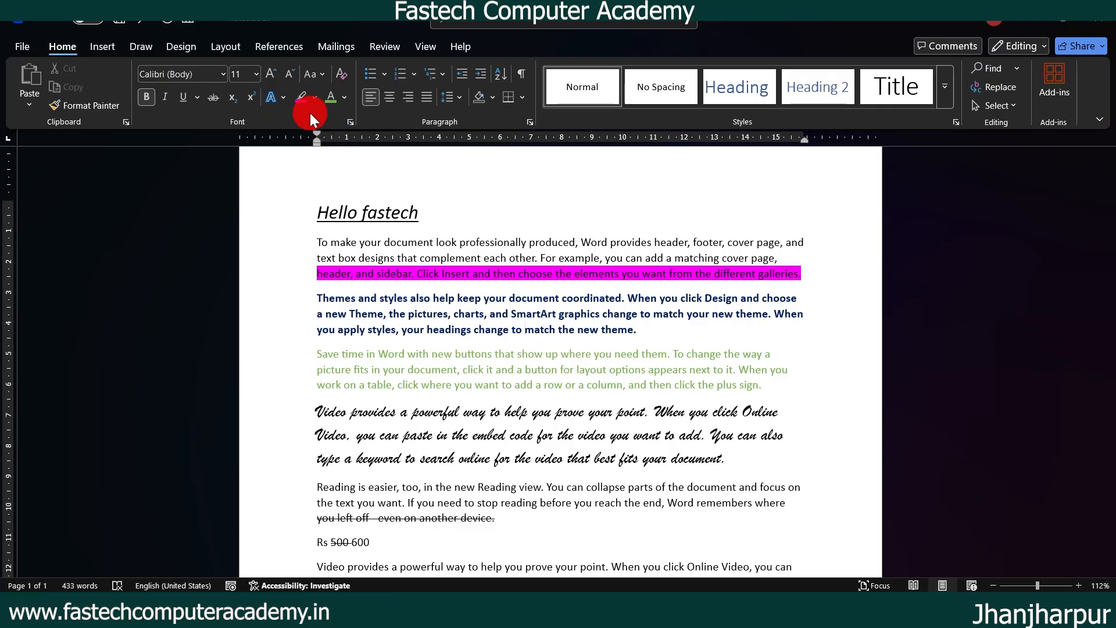
left_click(318, 77)
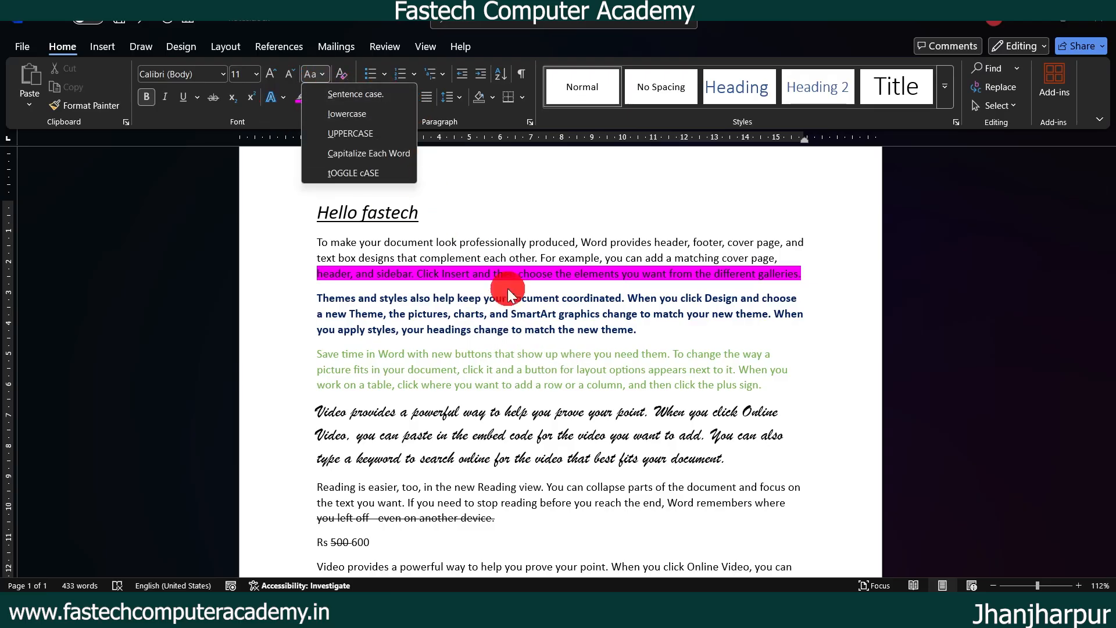
left_click(522, 326)
Step: Move the FASTECH line onto a new page and add "Hello welcome to fastech computer academy" below the last "Video provides" paragraph
scroll(540, 323, "down", 10)
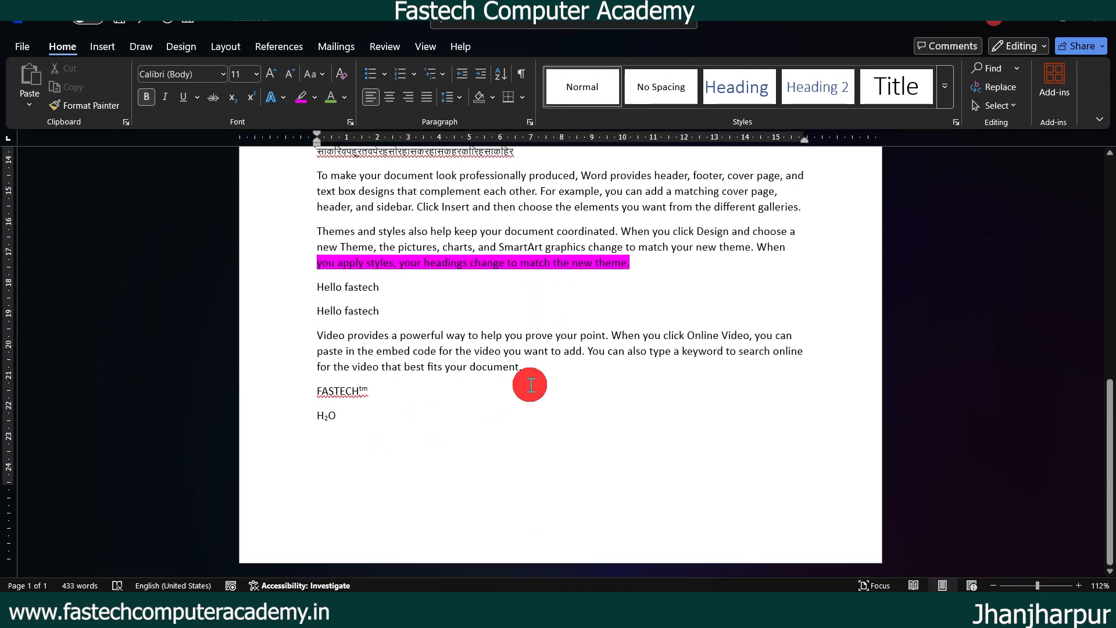
left_click(542, 374)
key("ctrl+Return")
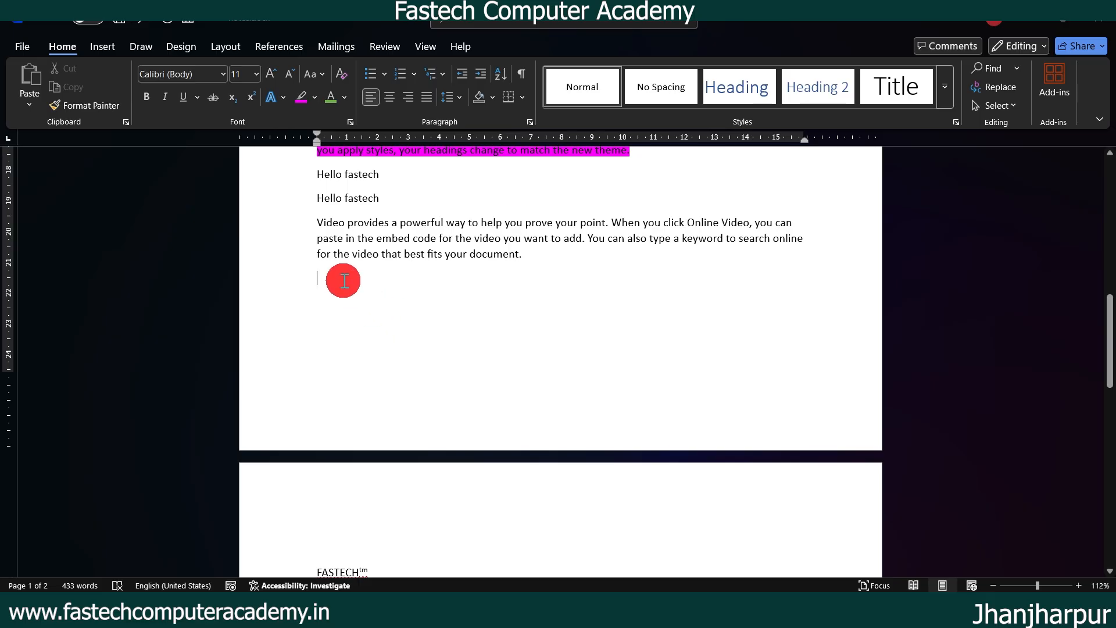
type("Hello")
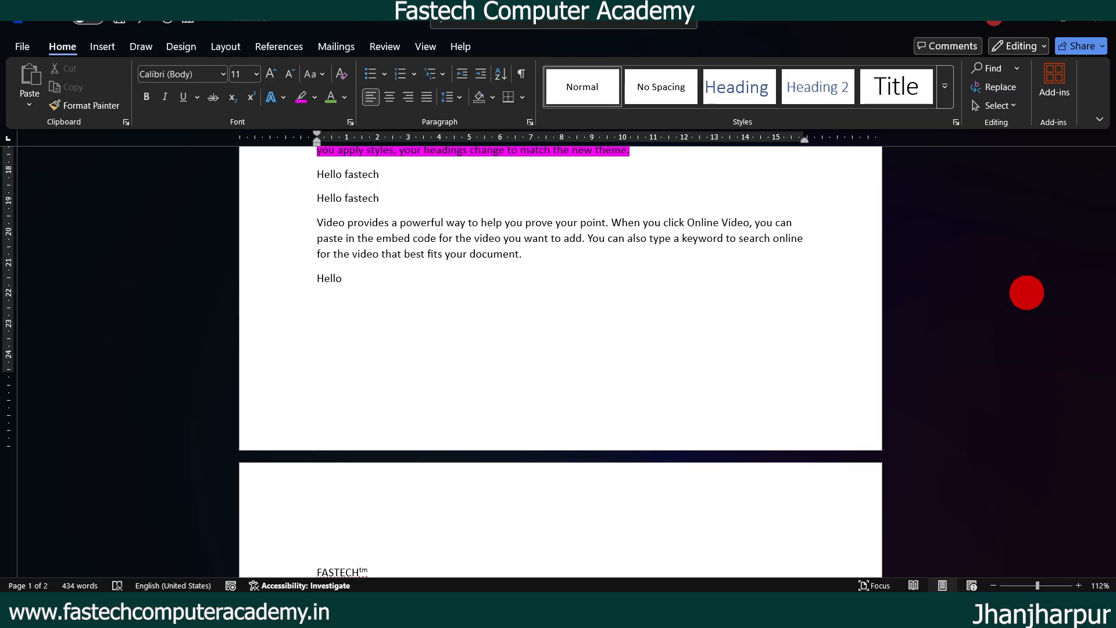
type("welcome to fastech computer academy")
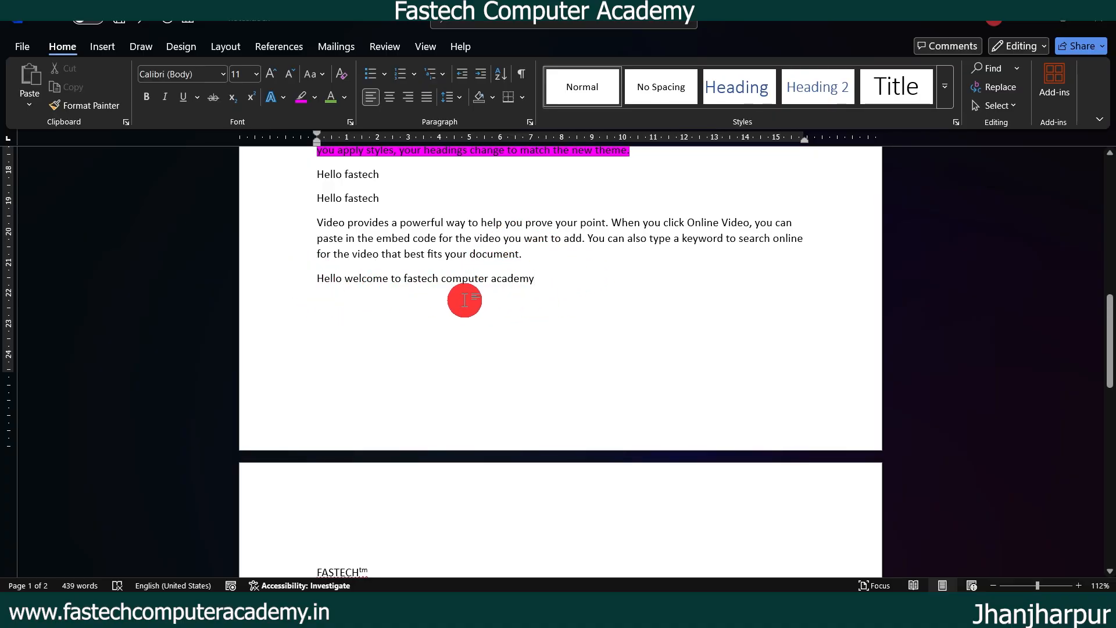
Step: Change the case of the "Hello welcome to fastech computer academy" line to UPPERCASE
left_click_drag(546, 282, 318, 277)
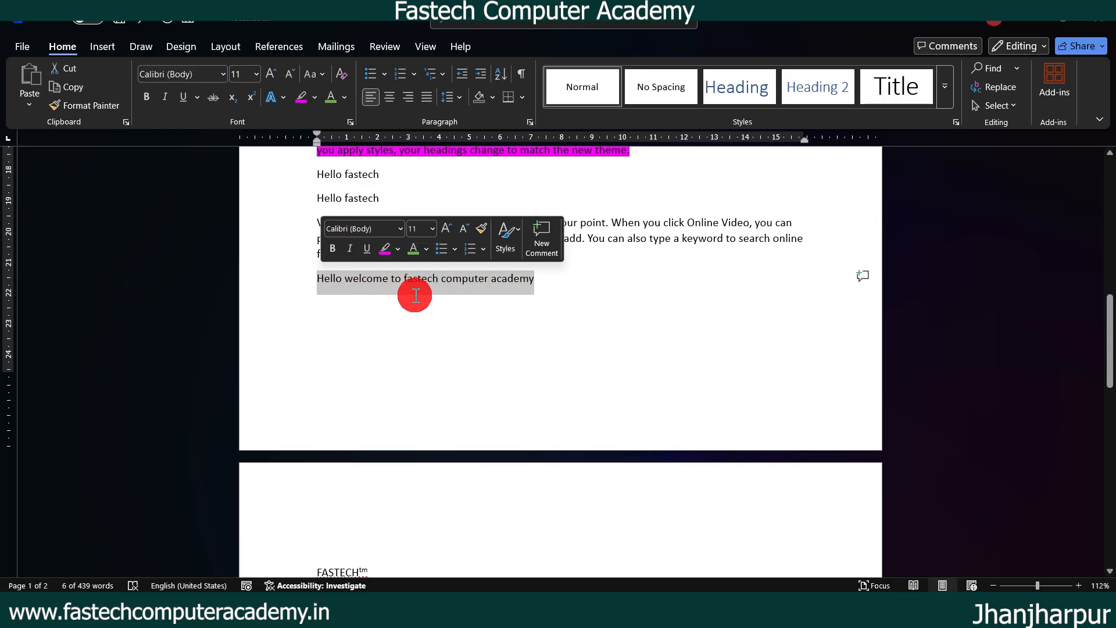
left_click(315, 74)
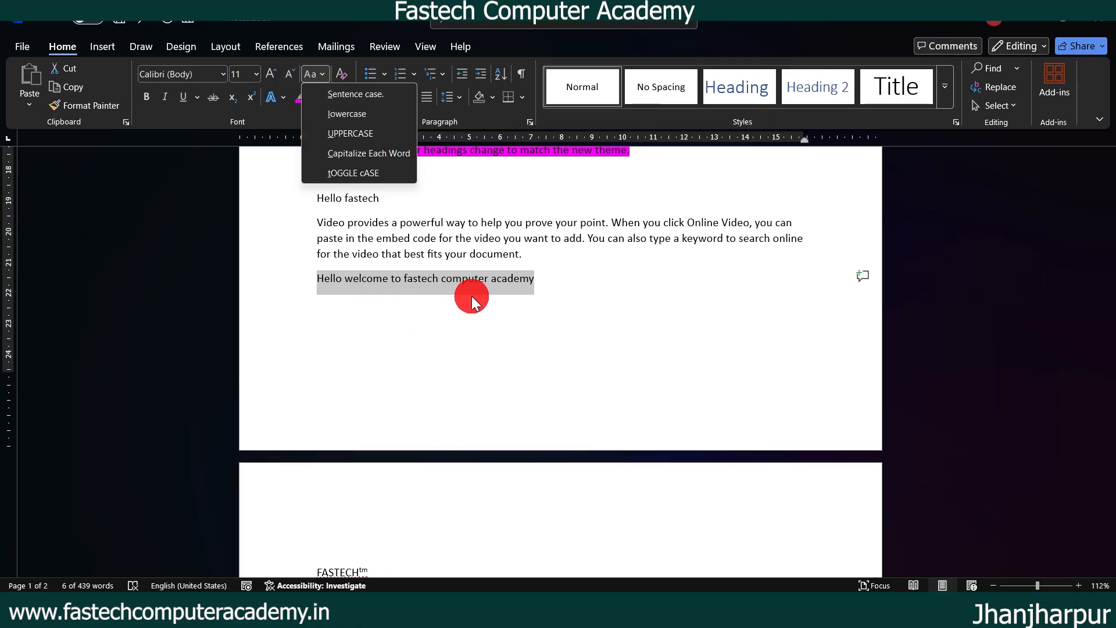
left_click(357, 133)
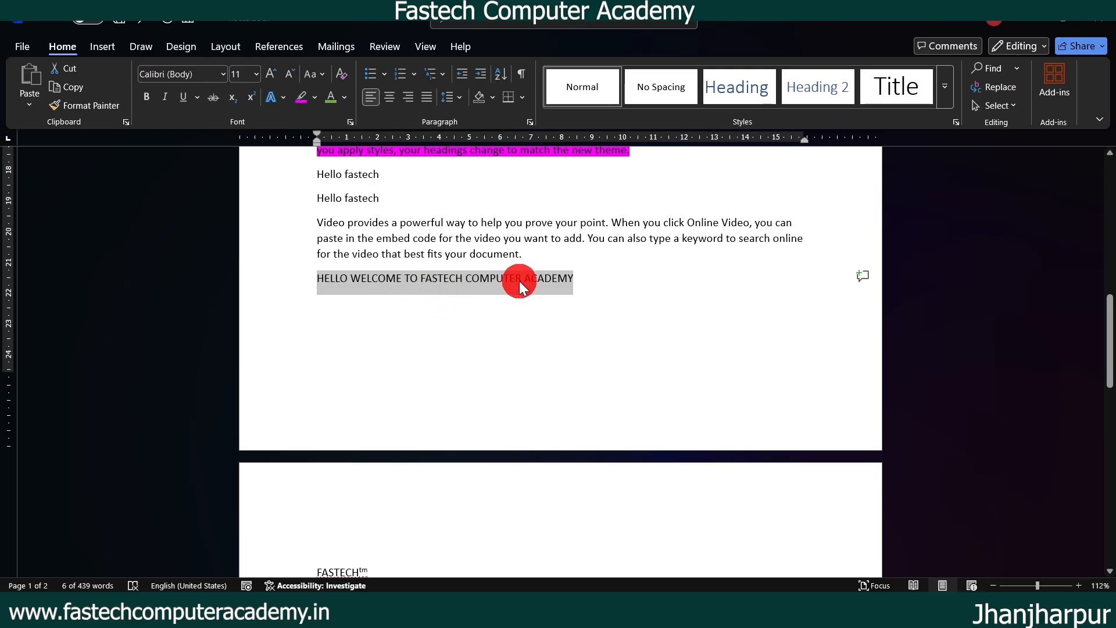
Step: Change the selected welcome line to lowercase, and after that to Sentence case
scroll(518, 281, "up", 8)
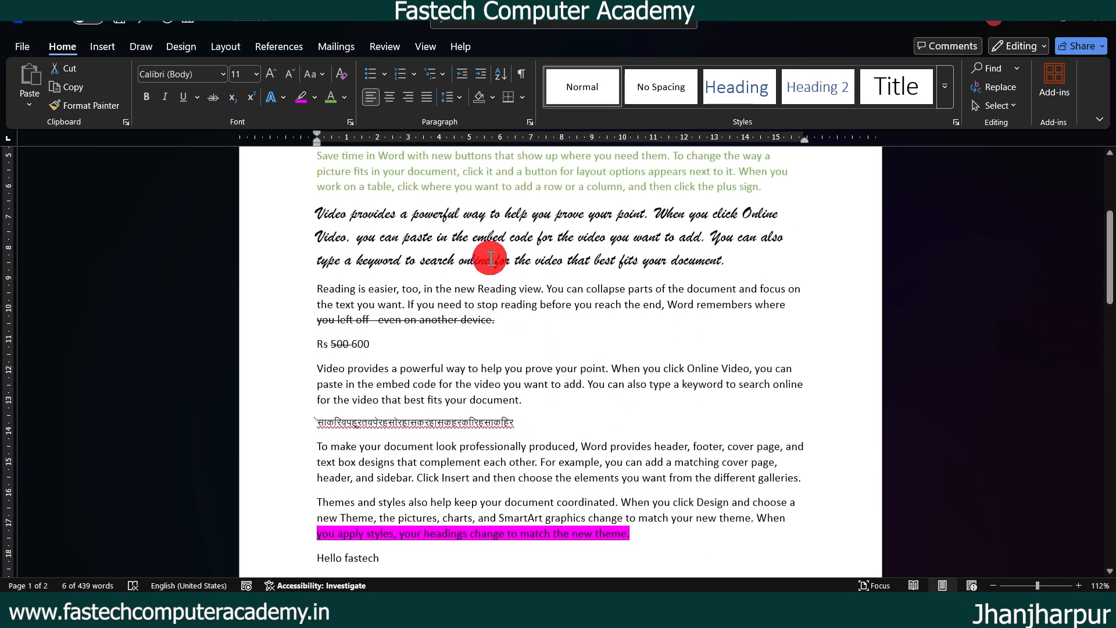
scroll(581, 287, "up", 3)
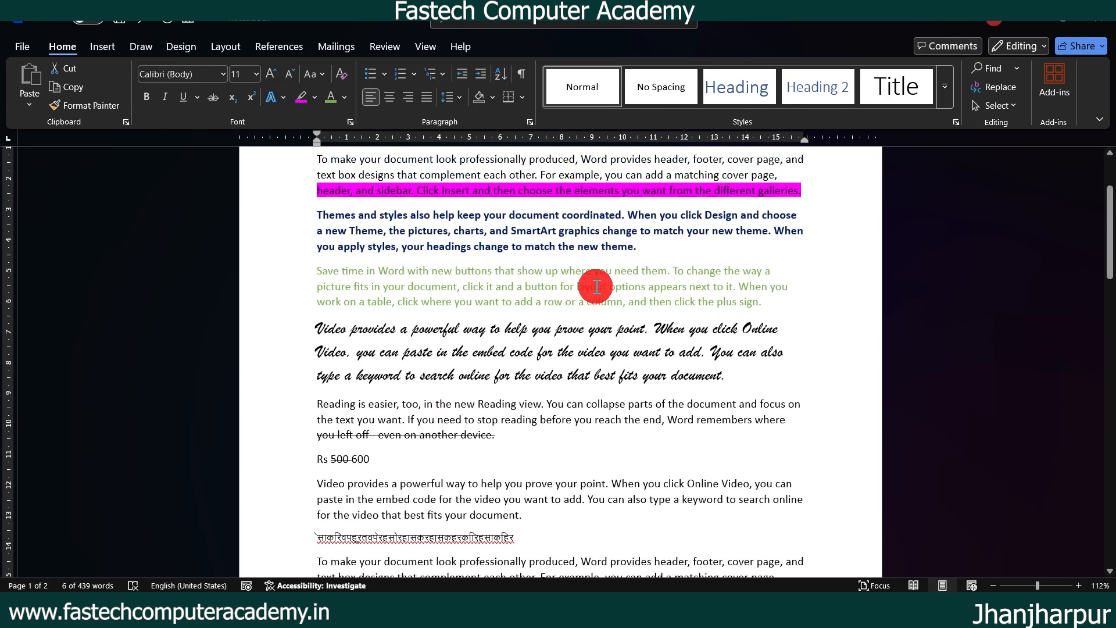
scroll(596, 287, "down", 5)
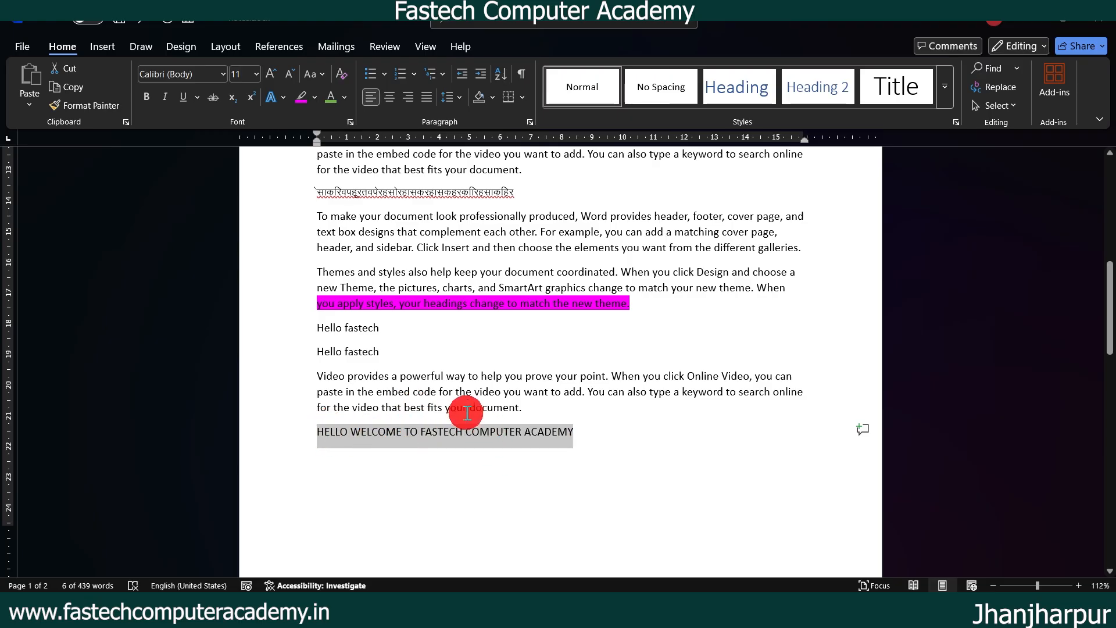
left_click(322, 74)
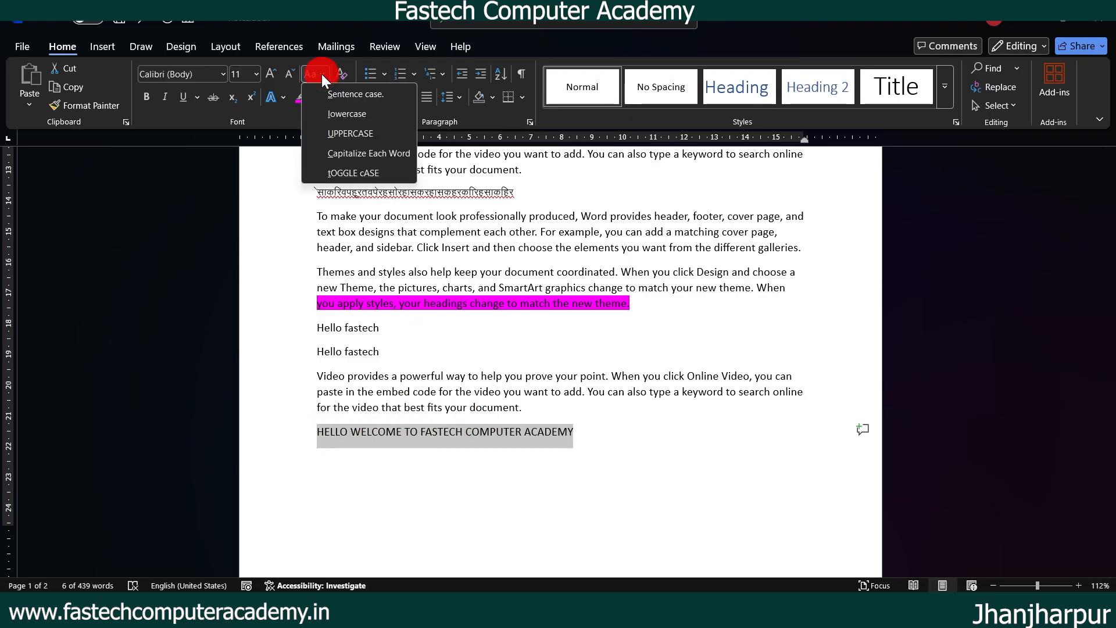
left_click(369, 114)
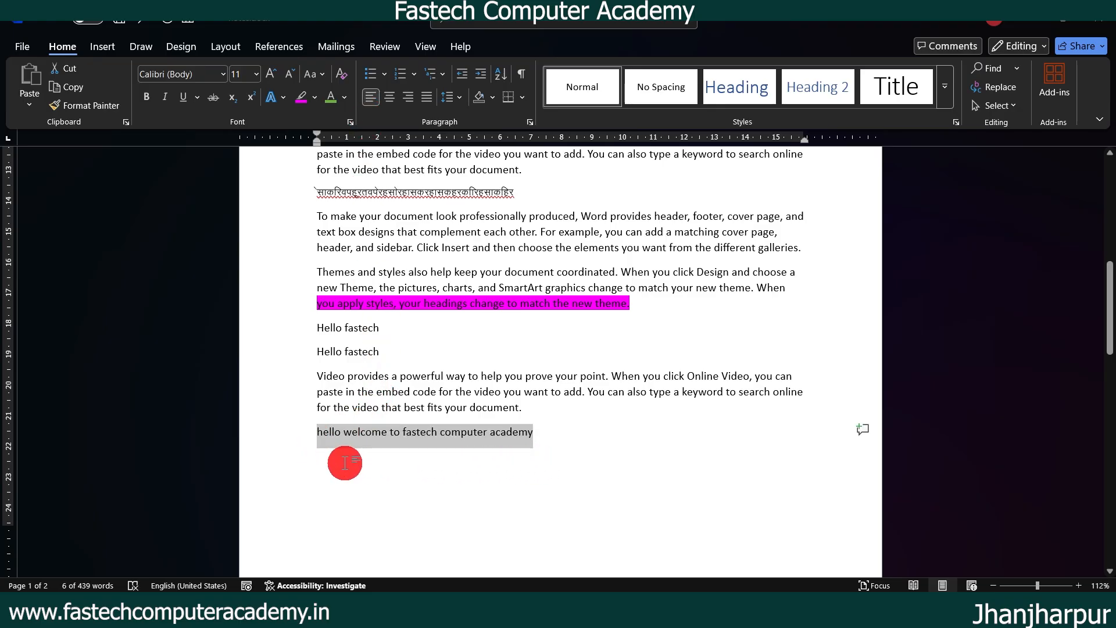
left_click(324, 75)
left_click(365, 93)
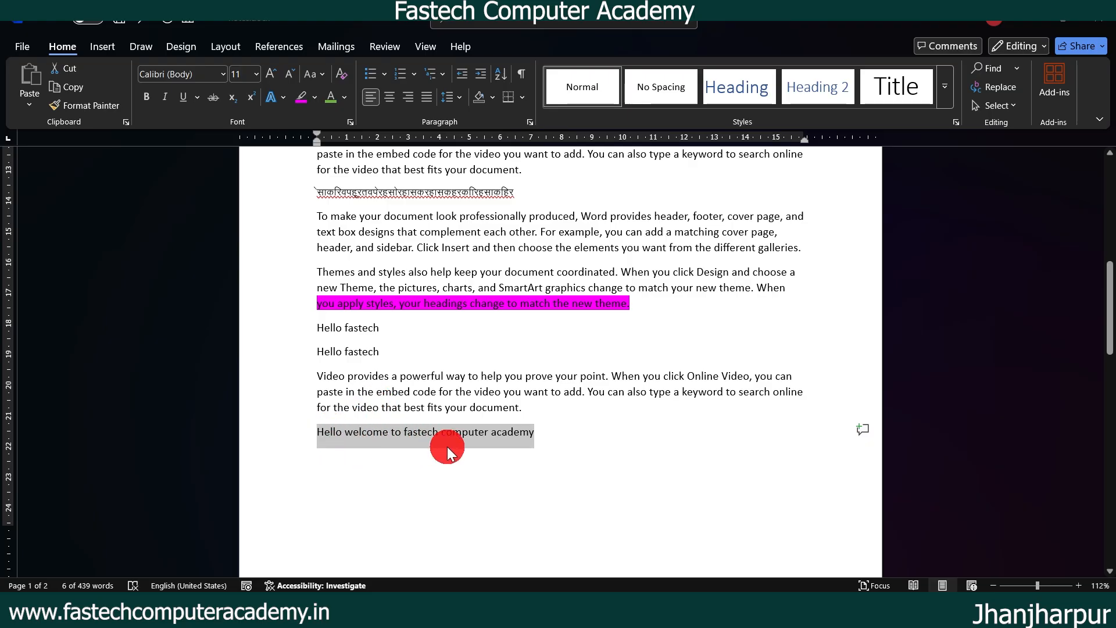
Step: Apply Capitalize Each Word to the selected welcome line, followed by tOGGLE cASE
left_click(324, 73)
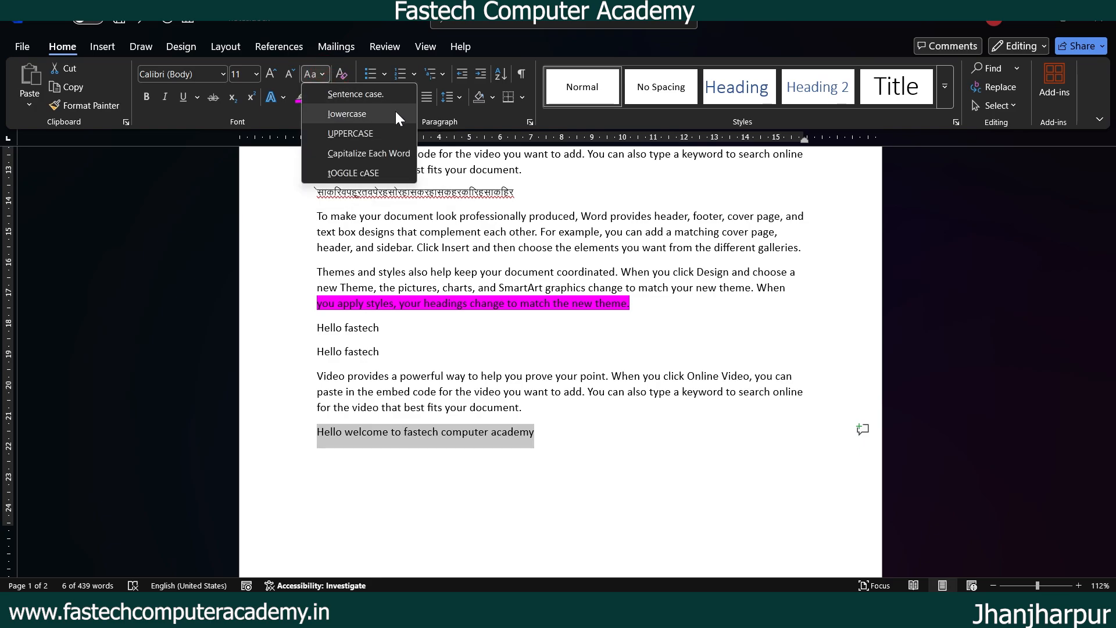
left_click(372, 153)
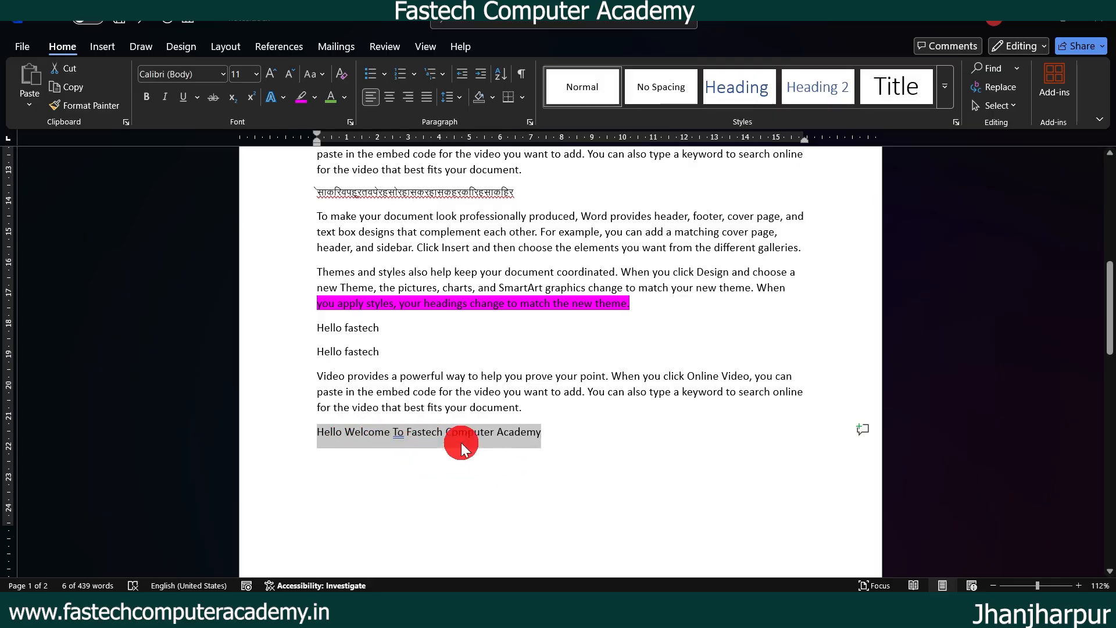
left_click(318, 75)
left_click(367, 171)
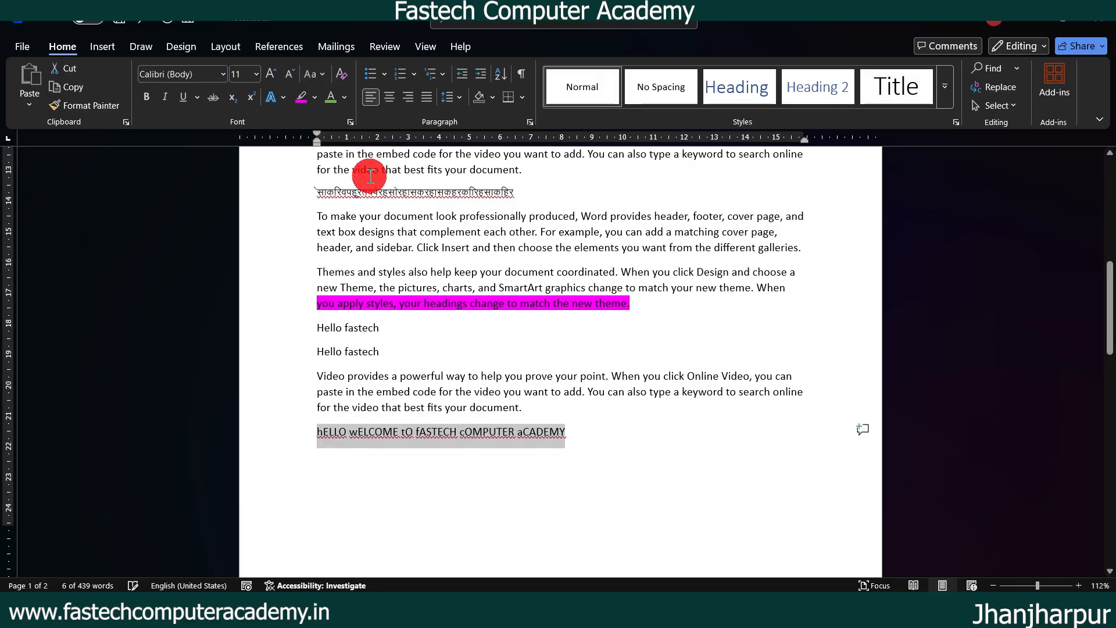
Step: Set the welcome line to Sentence case and deselect it
left_click(323, 74)
left_click(357, 96)
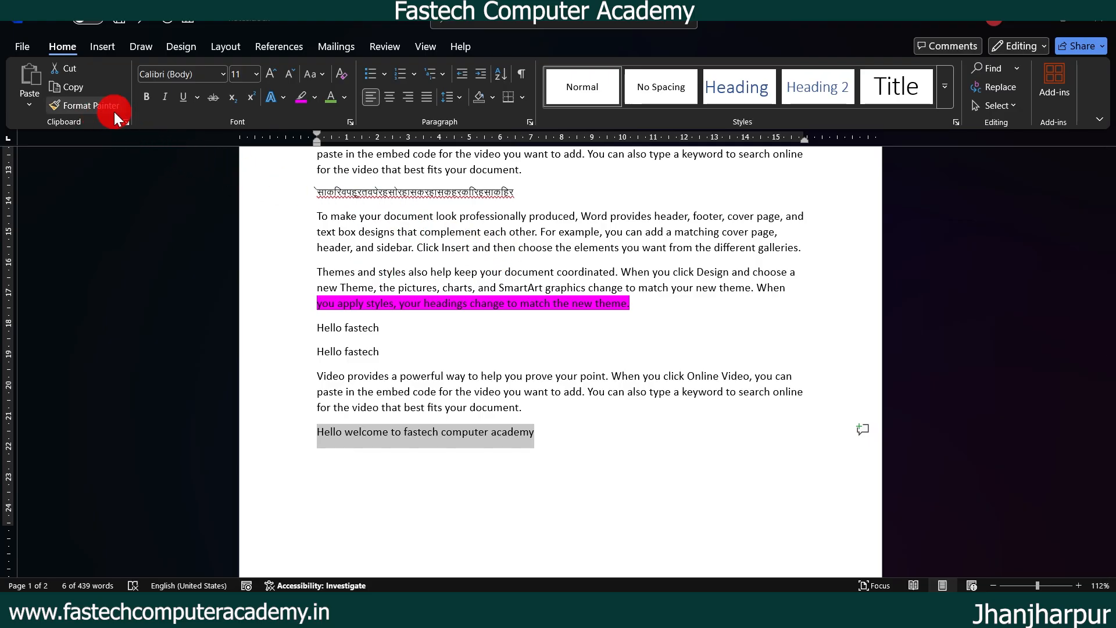
left_click(502, 413)
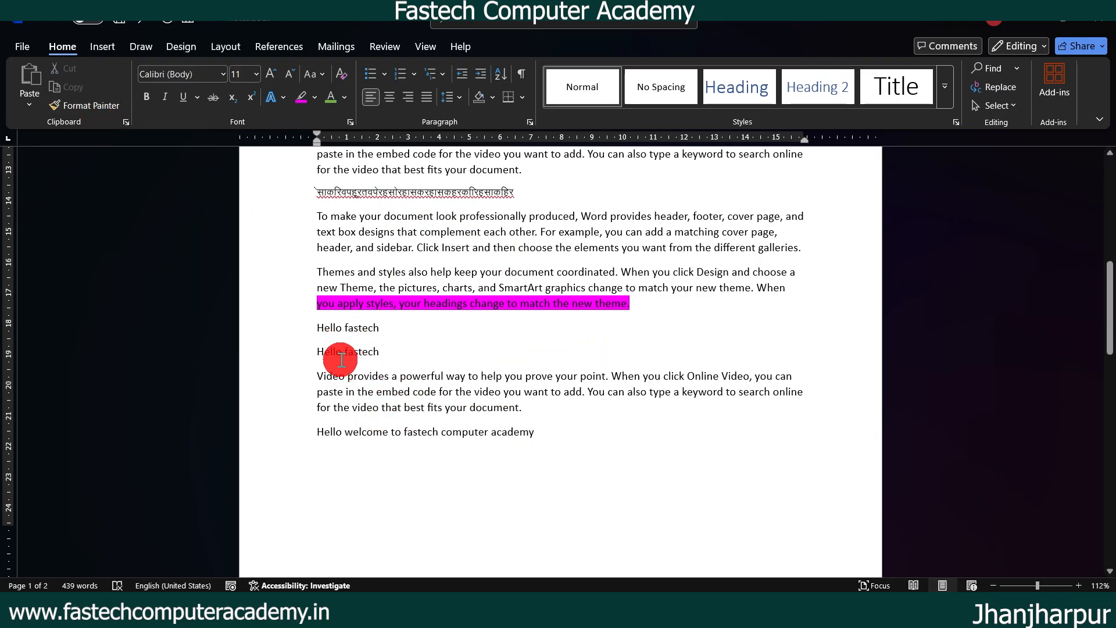
Step: Make the first "Hello fastech" line below the magenta-highlighted text bold and underlined, in the Algerian font
left_click_drag(383, 329, 317, 326)
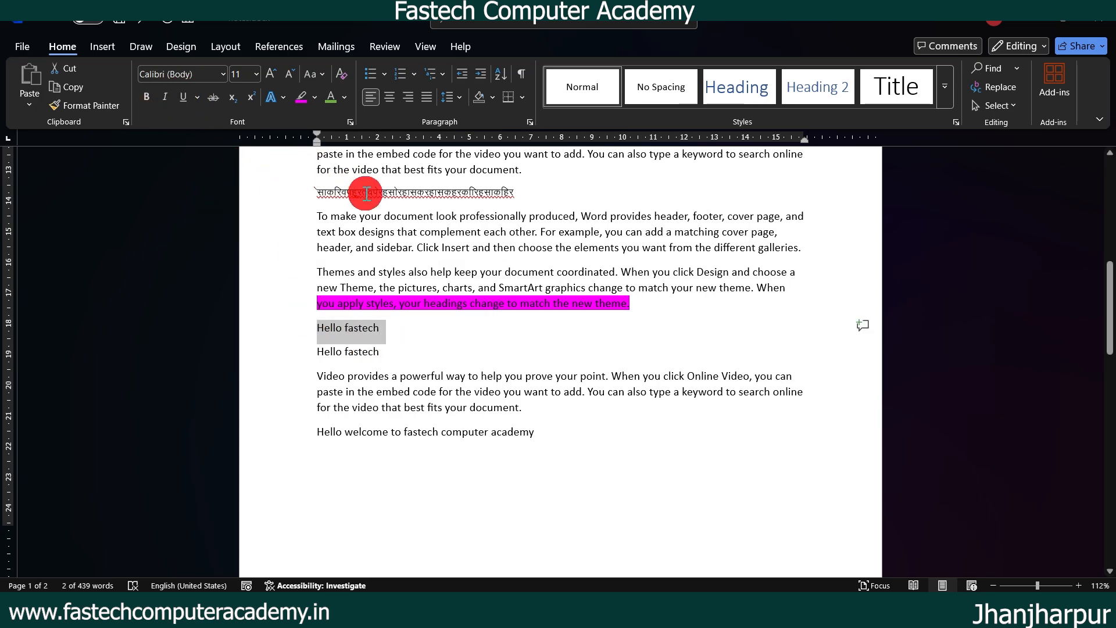
left_click(148, 100)
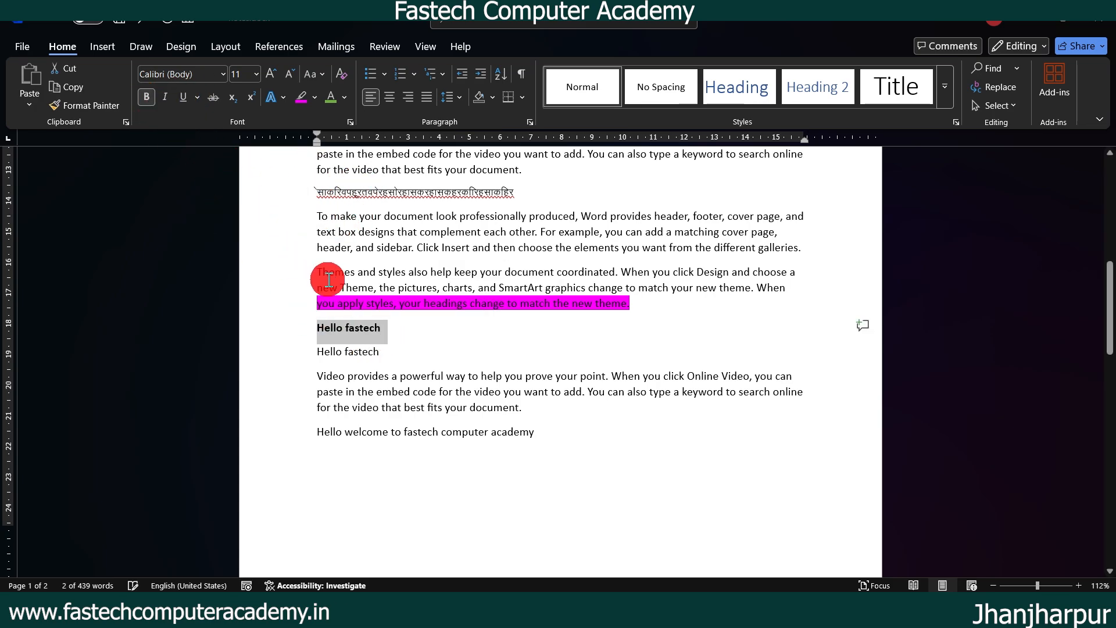
left_click(222, 74)
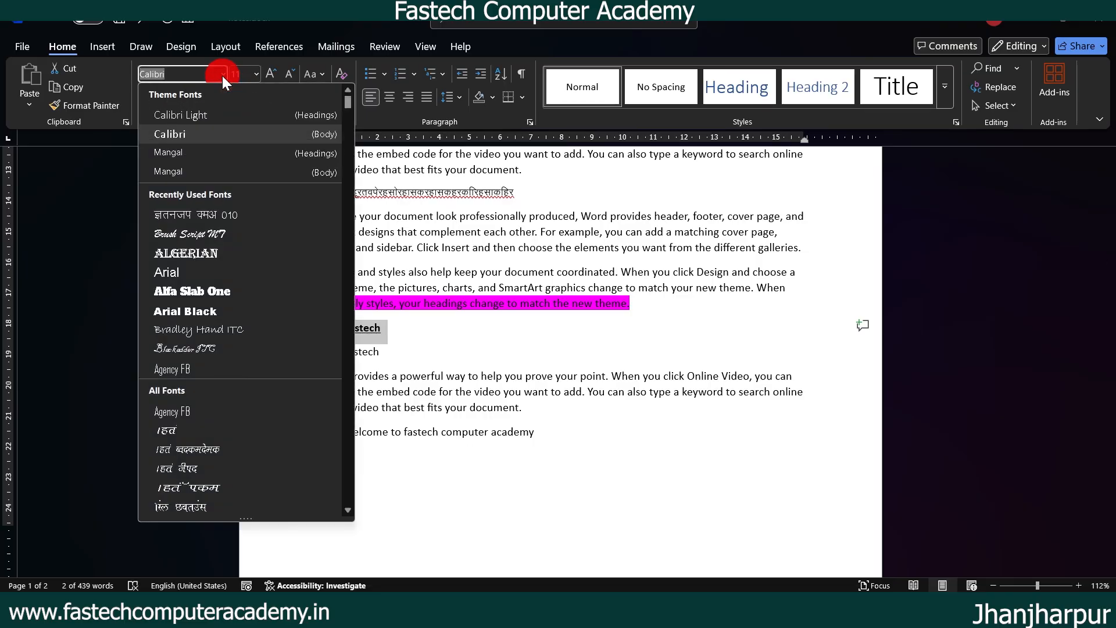
left_click(242, 254)
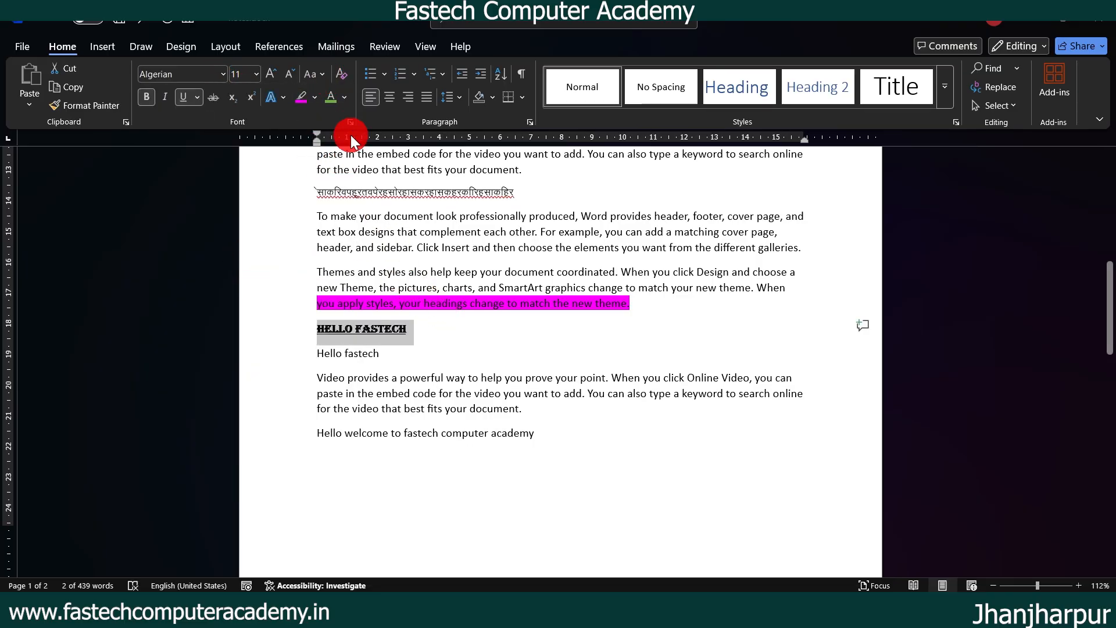
Step: Enlarge the Algerian "Hello fastech" line to 16 pt and color its text standard red
left_click(272, 74)
left_click(272, 75)
left_click(272, 74)
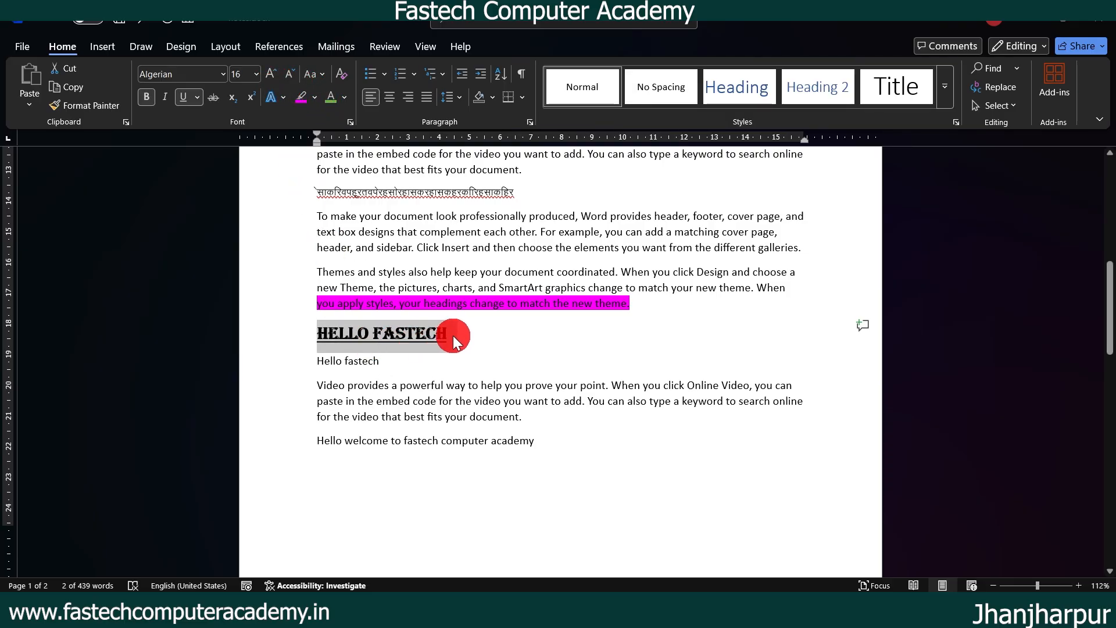
left_click(345, 98)
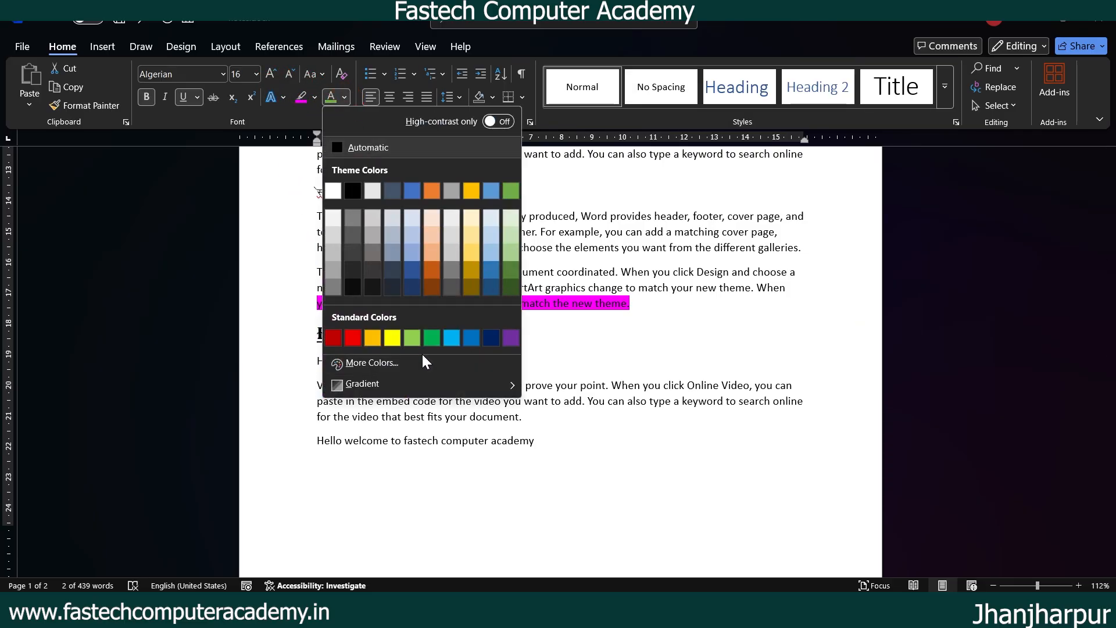
left_click(353, 338)
left_click(405, 340)
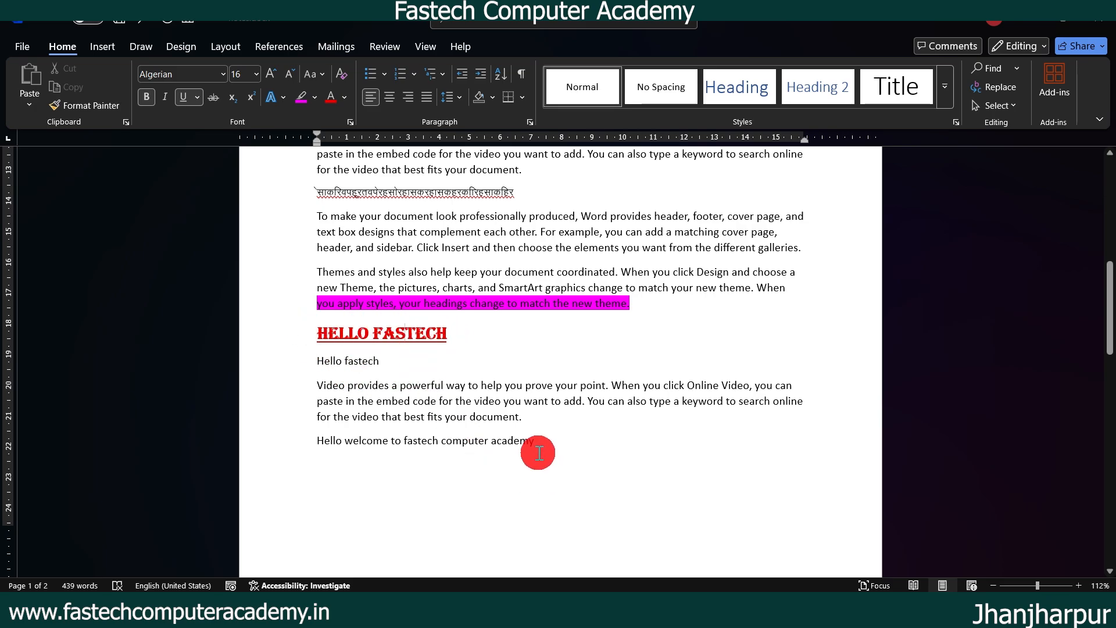
Step: Copy the formatting of the red "Hello fastech" line onto the "Hello welcome to fastech computer academy" line with Format Painter
left_click_drag(547, 445, 319, 444)
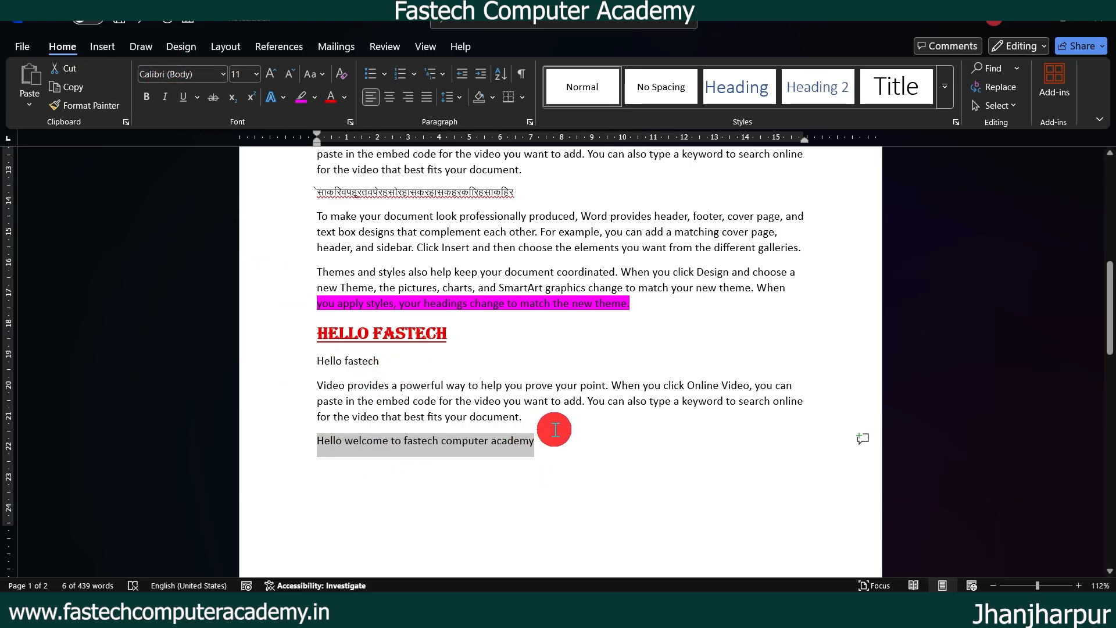
left_click(501, 441)
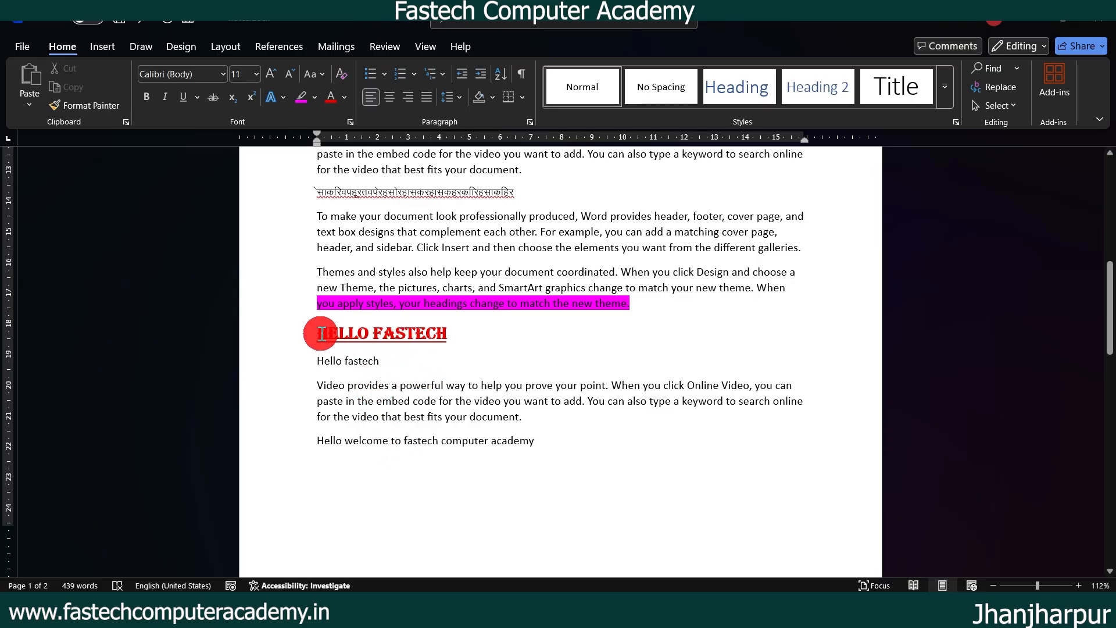
left_click(89, 113)
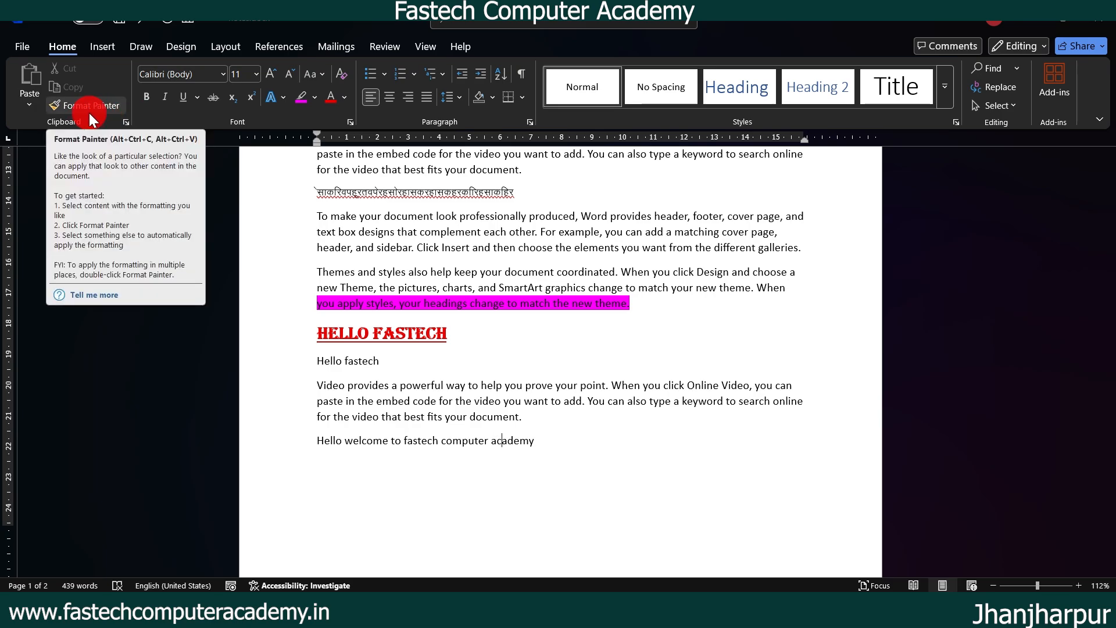
left_click(401, 360)
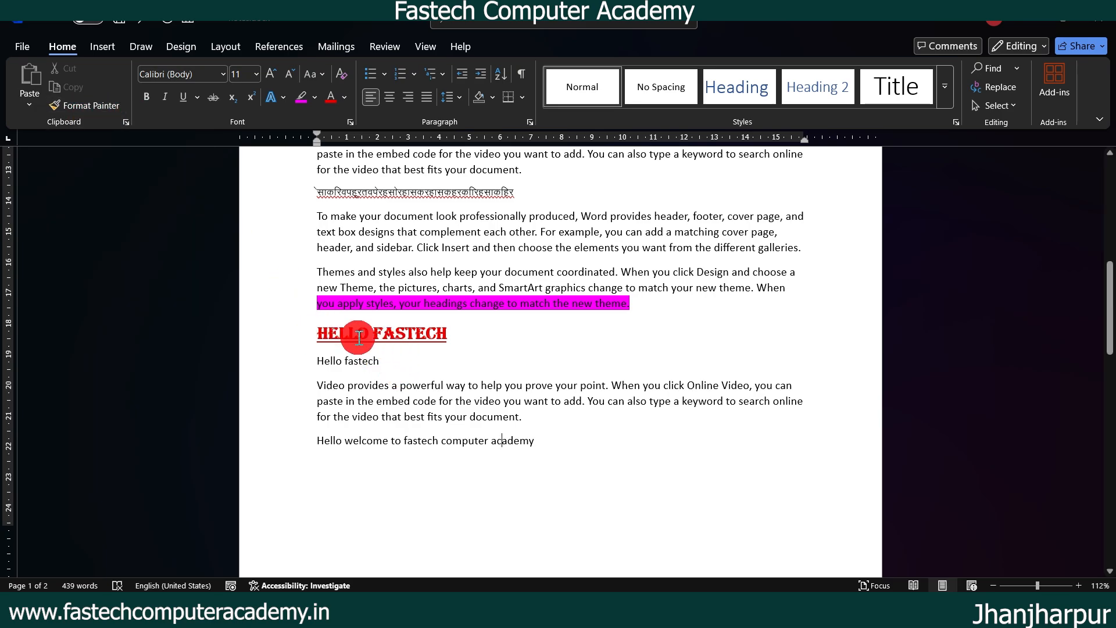
left_click_drag(314, 333, 338, 334)
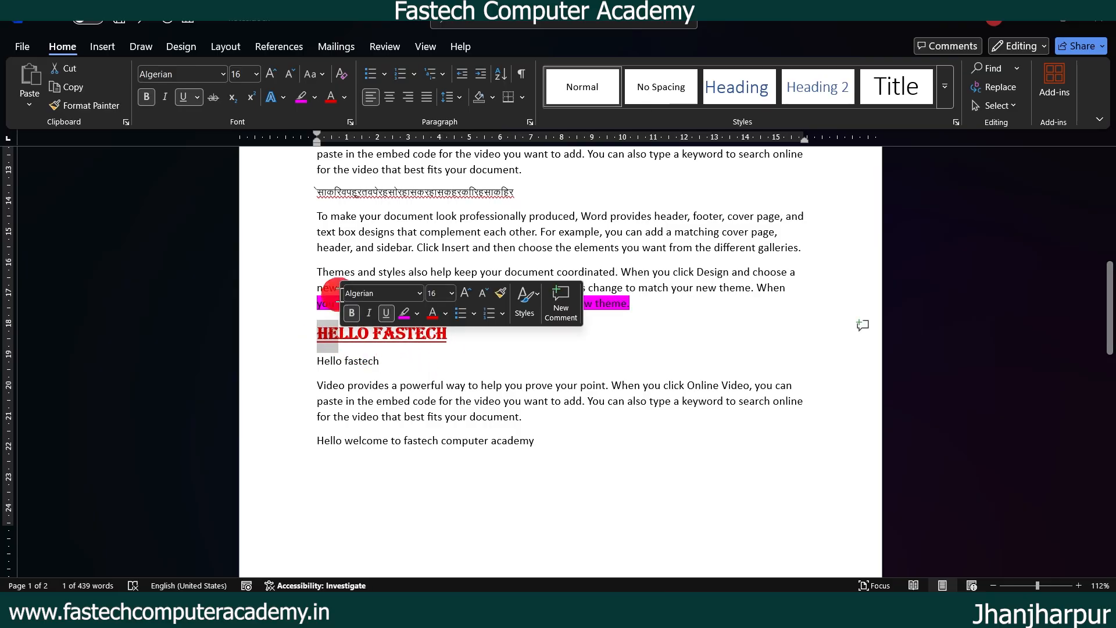
left_click(113, 113)
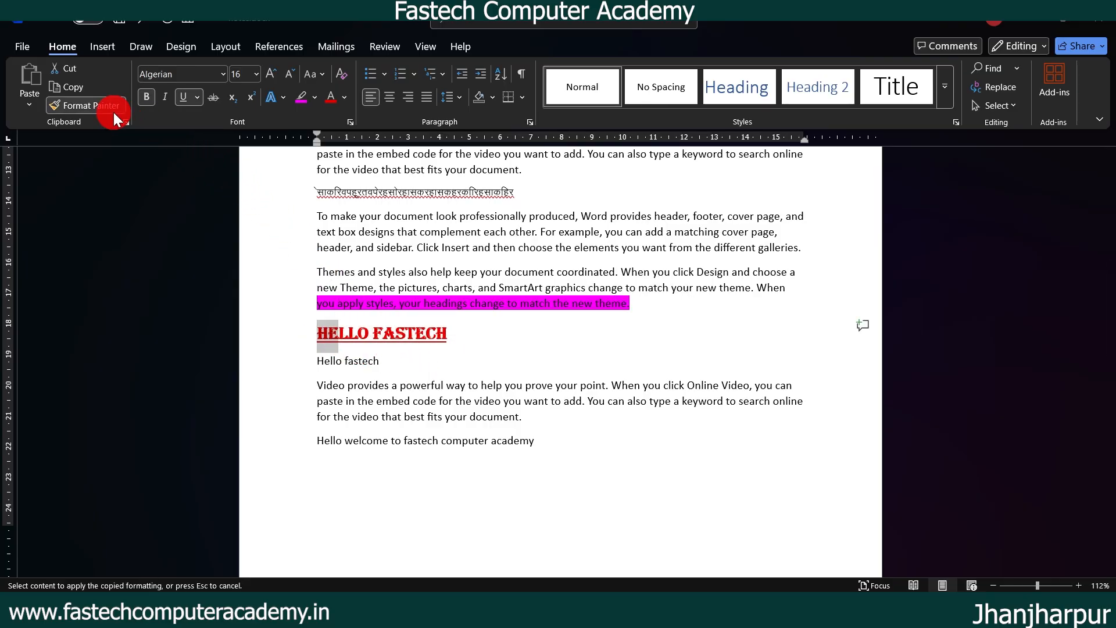
left_click_drag(309, 446, 543, 468)
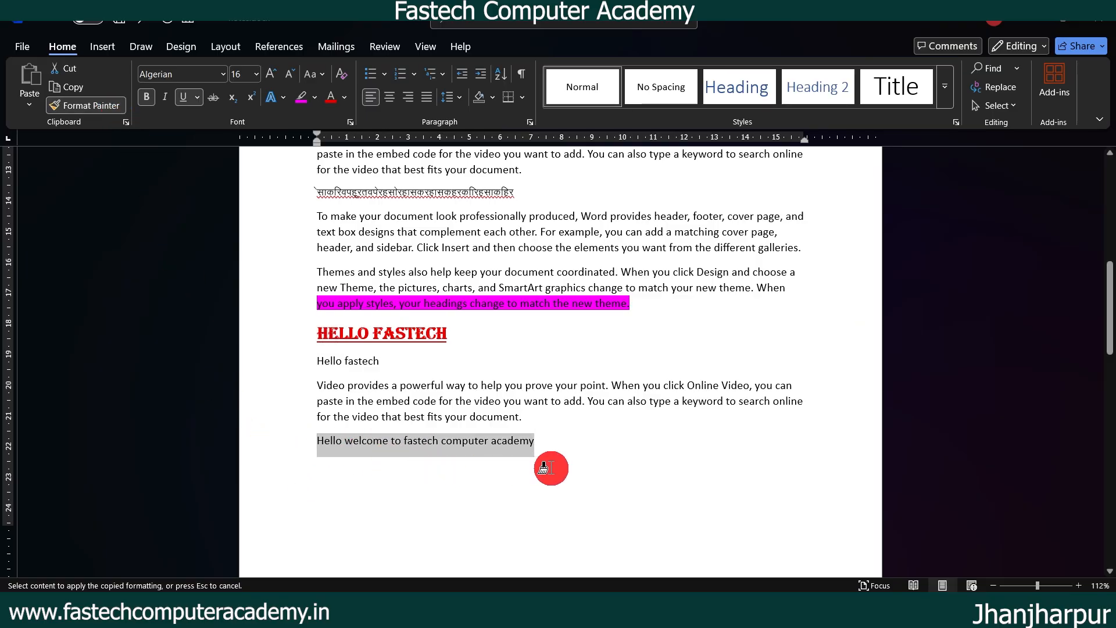
left_click_drag(542, 468, 549, 469)
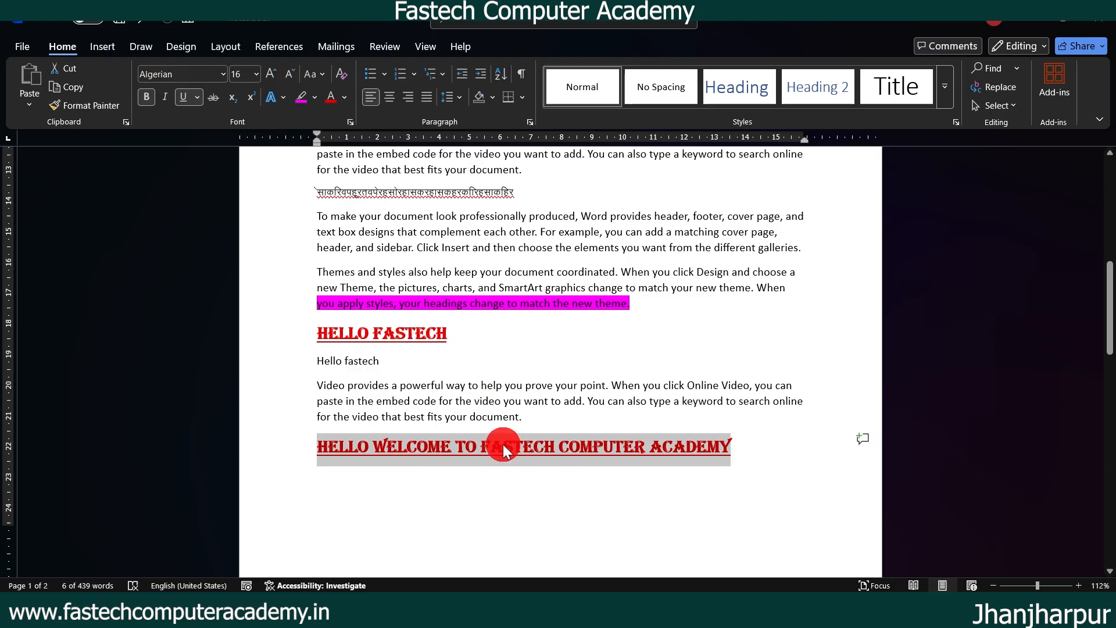
Step: Switch to the Day 16 PDF notes and draw a tick beside Clear Formatting in the Font group list
scroll(677, 381, "up", 6)
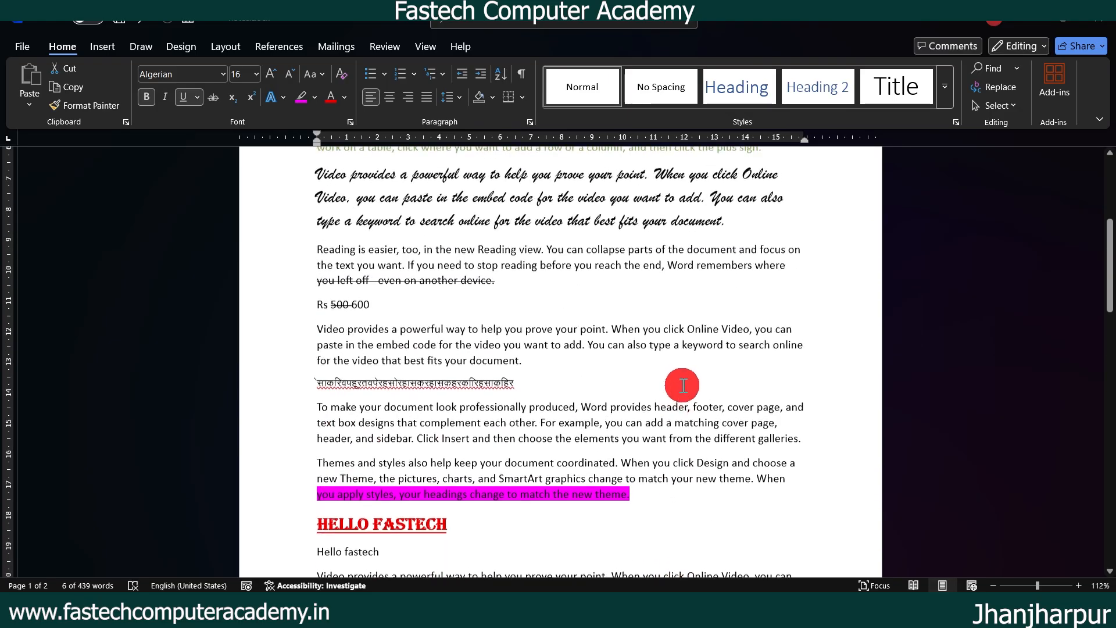
scroll(657, 419, "up", 2)
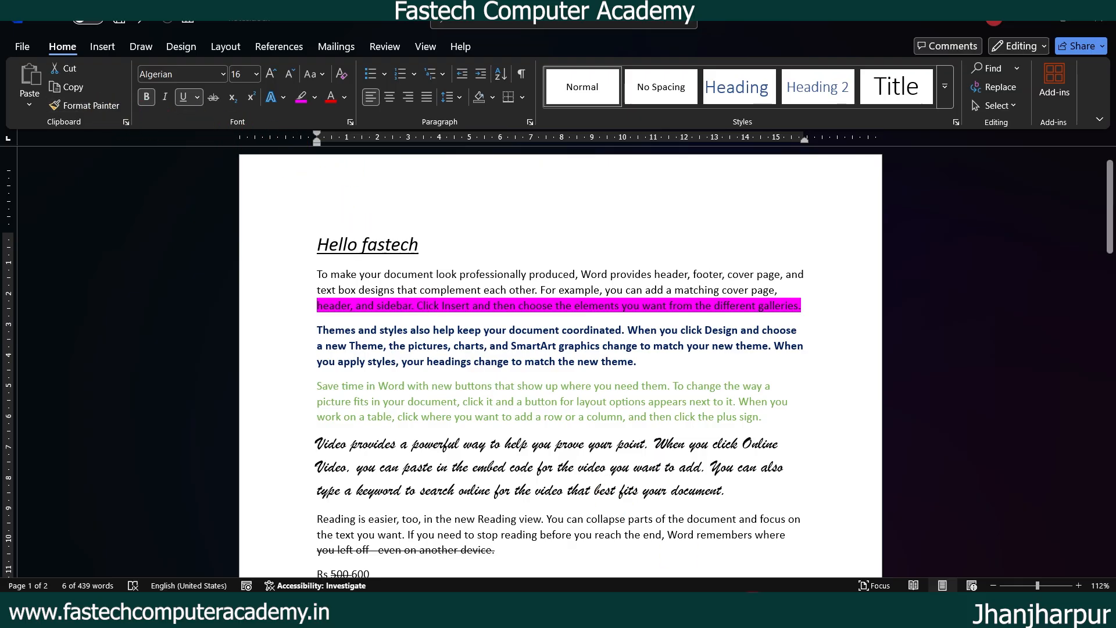
left_click(698, 610)
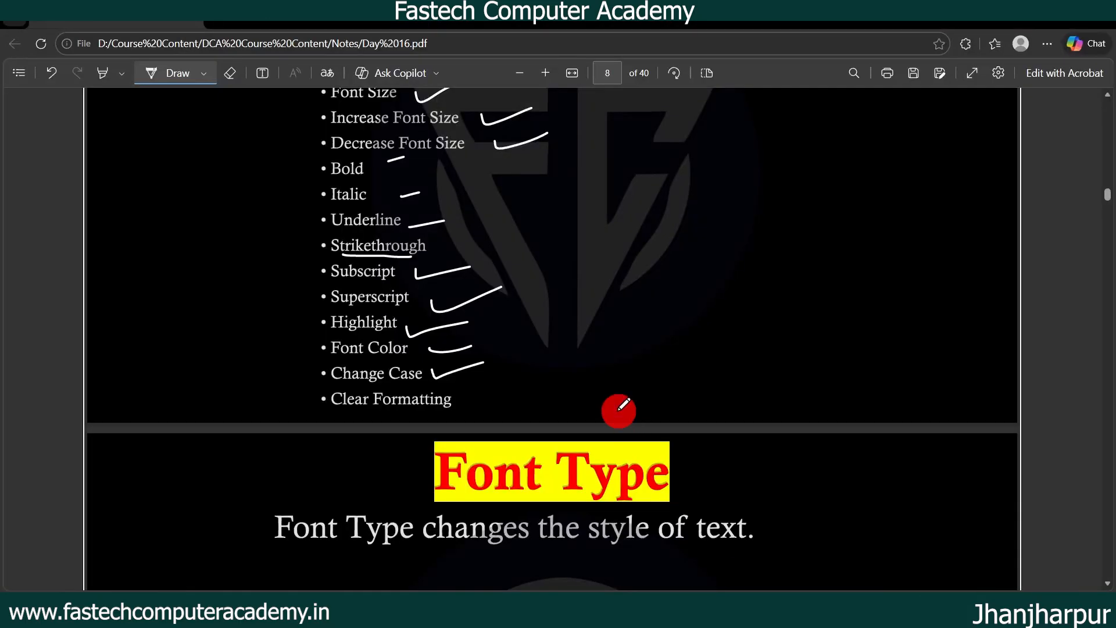
left_click_drag(475, 401, 519, 391)
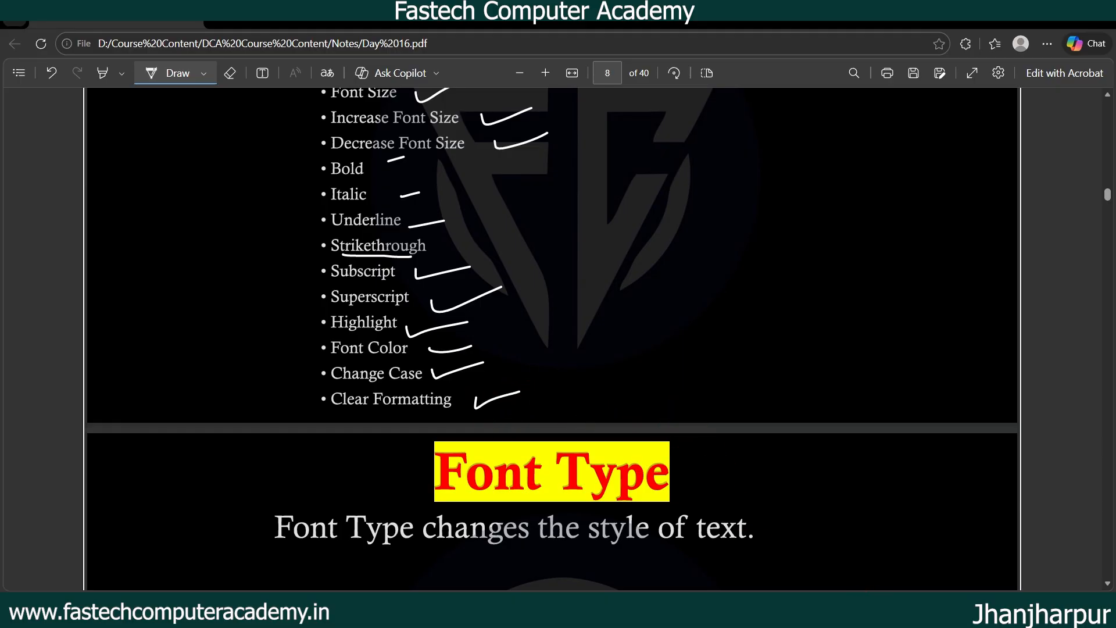
Step: Return to the Word document and clear all formatting from the red "Hello fastech" line
left_click(813, 610)
scroll(645, 412, "down", 8)
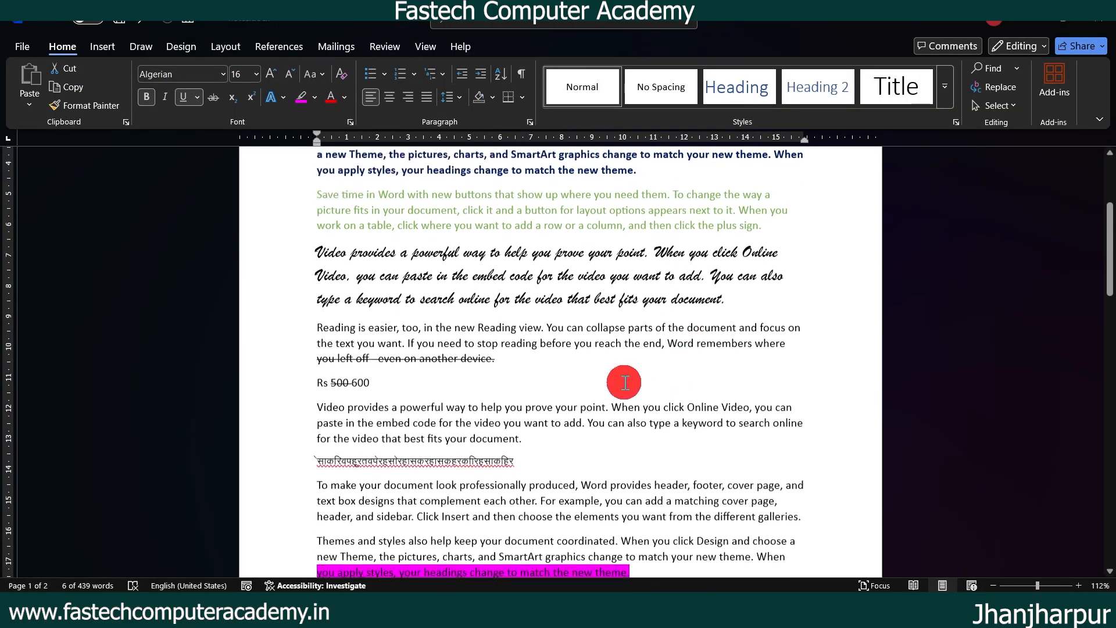
scroll(592, 317, "down", 2)
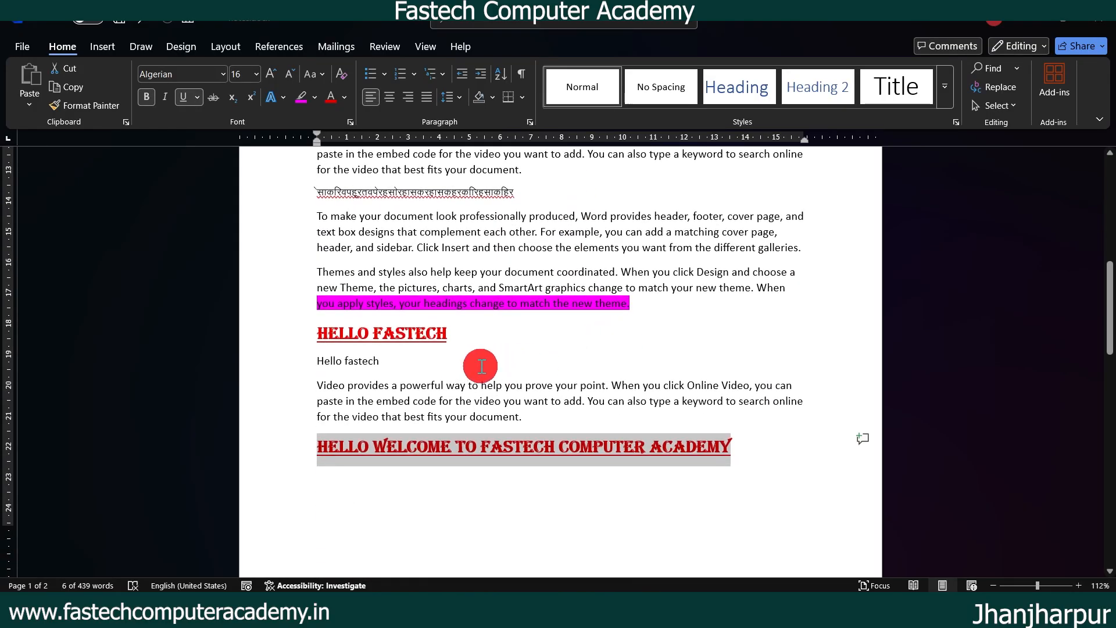
left_click_drag(459, 333, 335, 340)
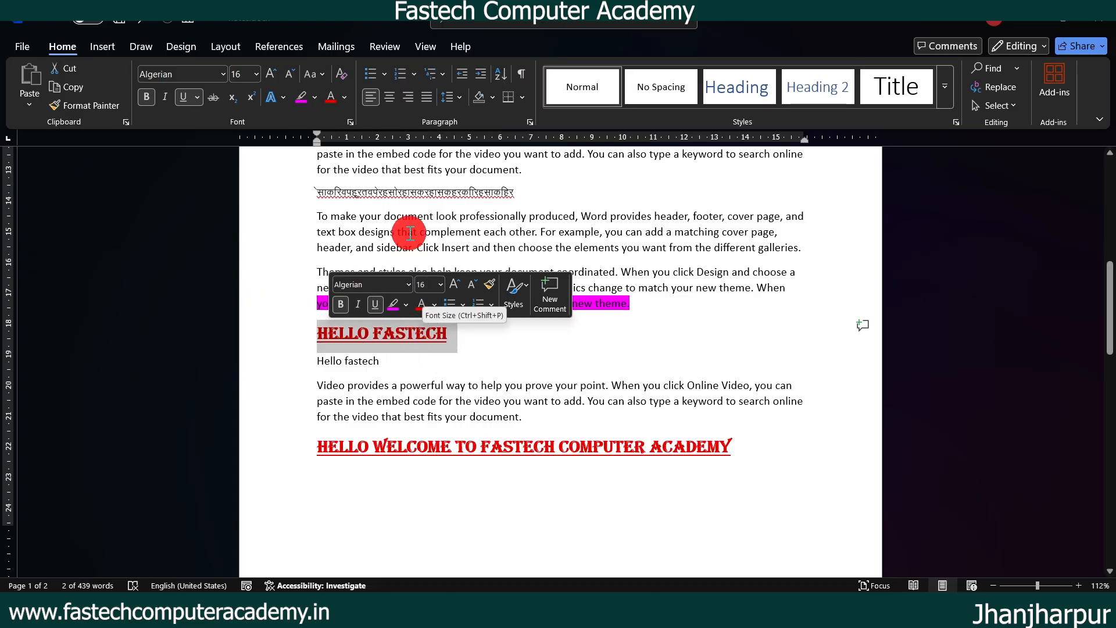
left_click(343, 76)
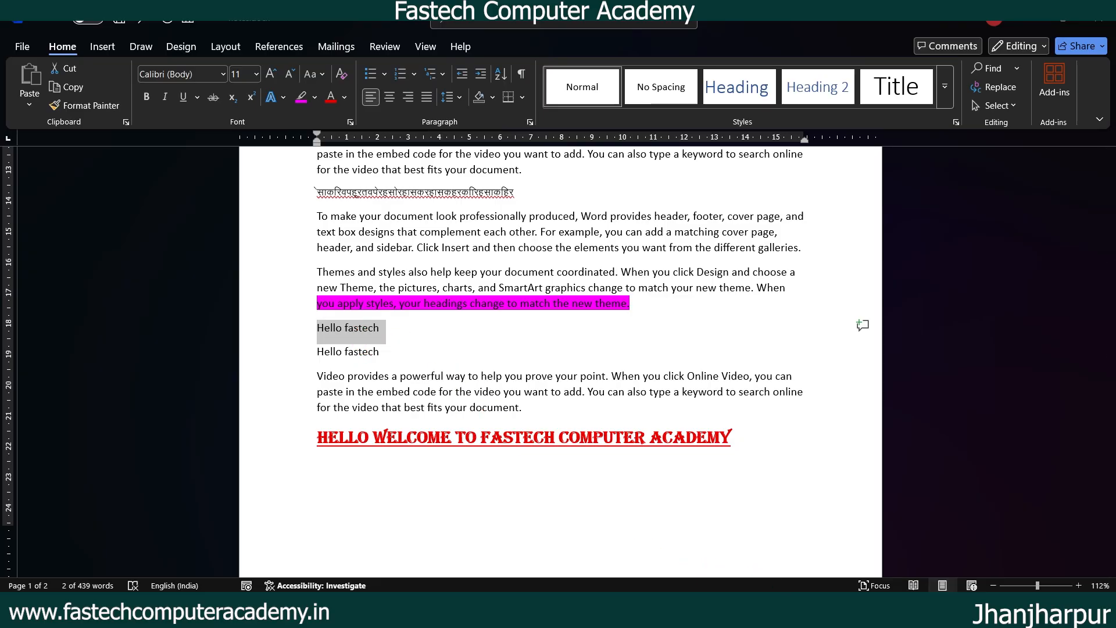
Step: Switch to the Day 16 PDF notes and draw a curly brace beside the Font group options list
mouse_move(816, 610)
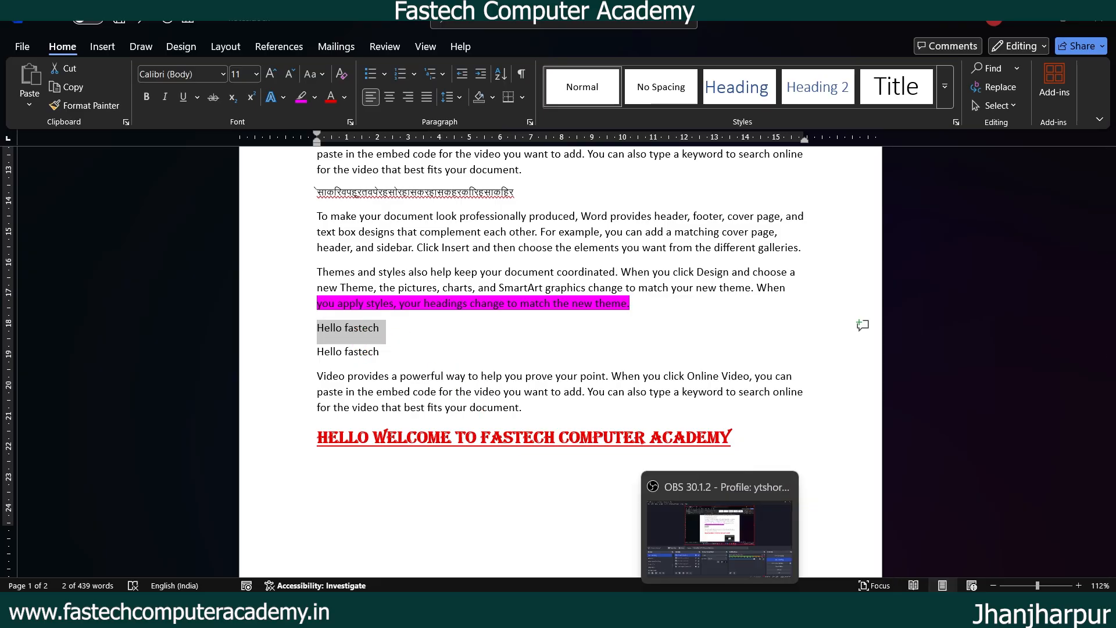
left_click(687, 610)
scroll(575, 341, "up", 5)
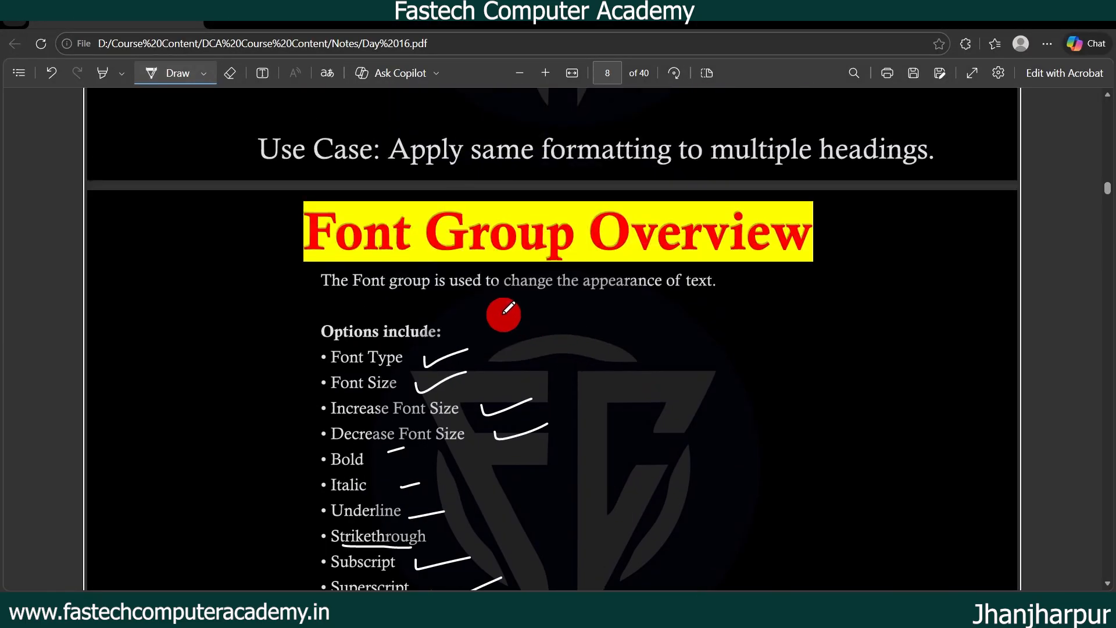
scroll(523, 349, "down", 3)
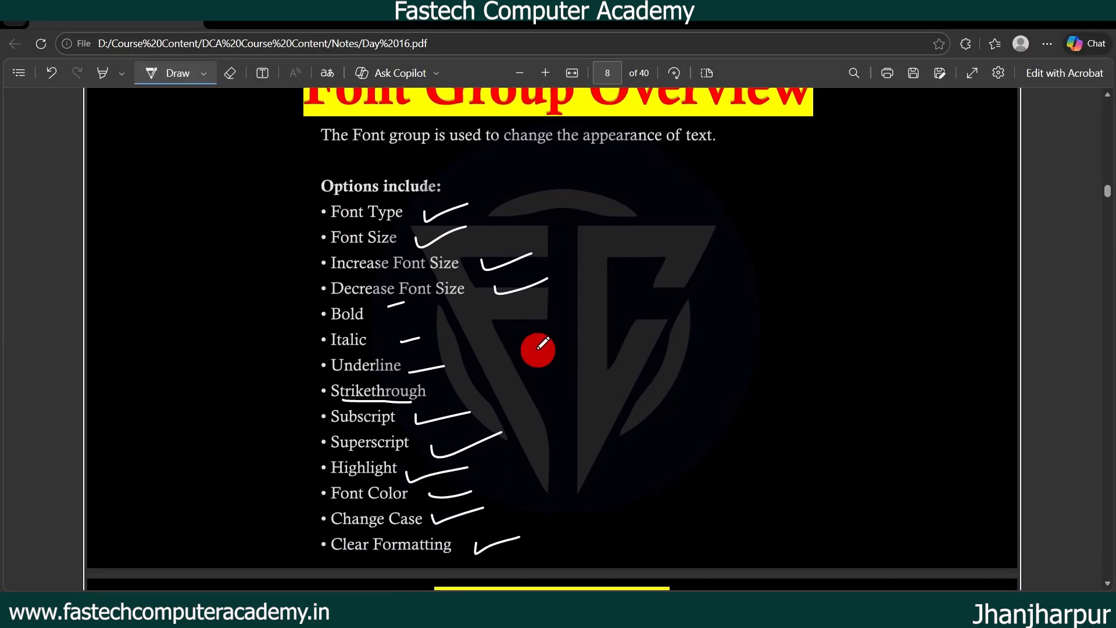
left_click_drag(610, 384, 559, 506)
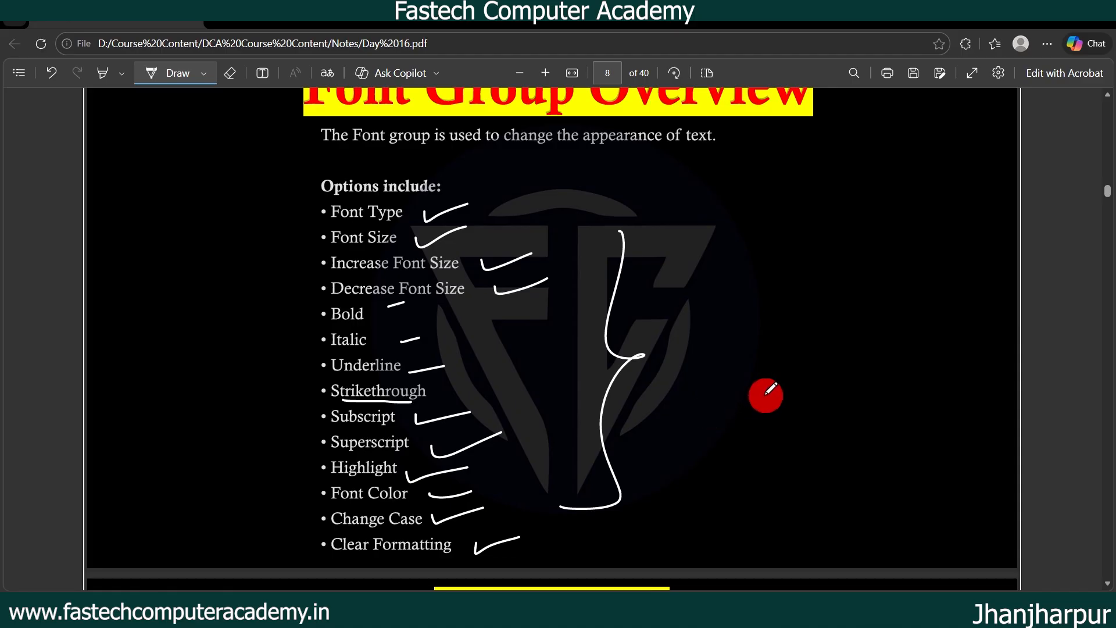
Step: Draw tick marks beside the Font Type heading and its examples on page 9 of the notes
scroll(755, 391, "down", 6)
scroll(743, 357, "down", 1)
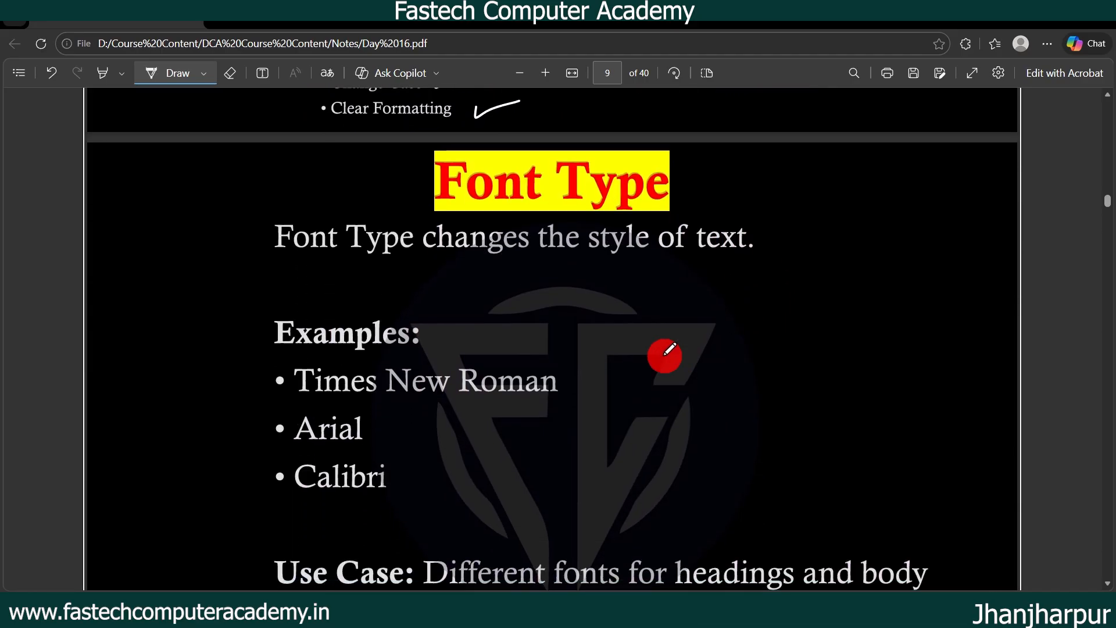
left_click_drag(708, 193, 752, 168)
left_click_drag(639, 358, 693, 334)
Step: Underline the Paragraph Group Overview heading on page 23 of the notes and tick Bullets in its options list
scroll(773, 396, "down", 18)
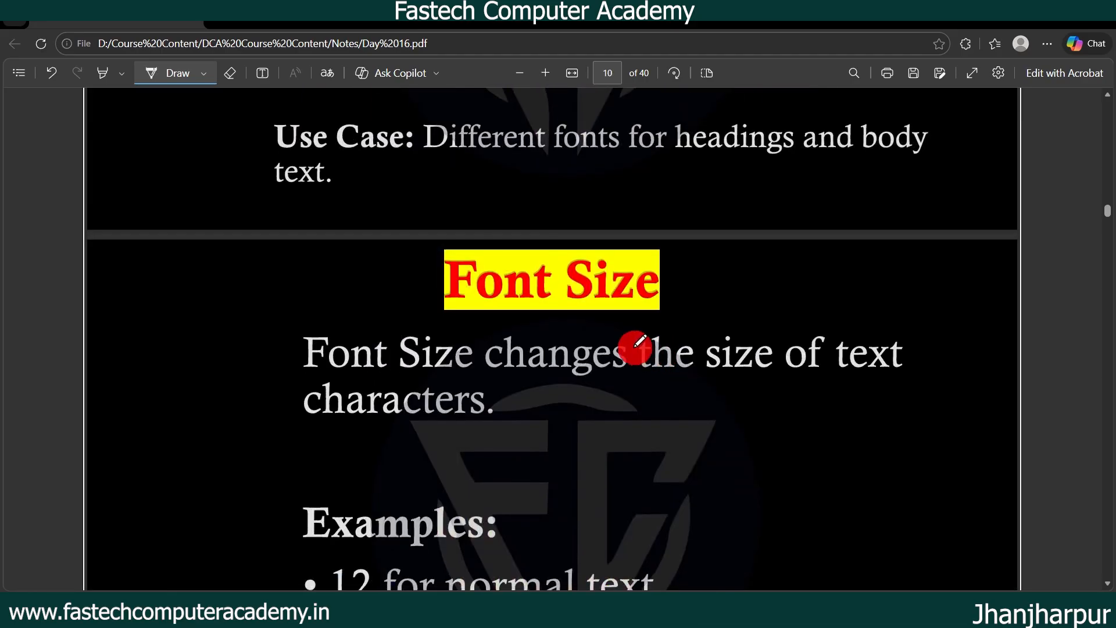
scroll(669, 356, "down", 20)
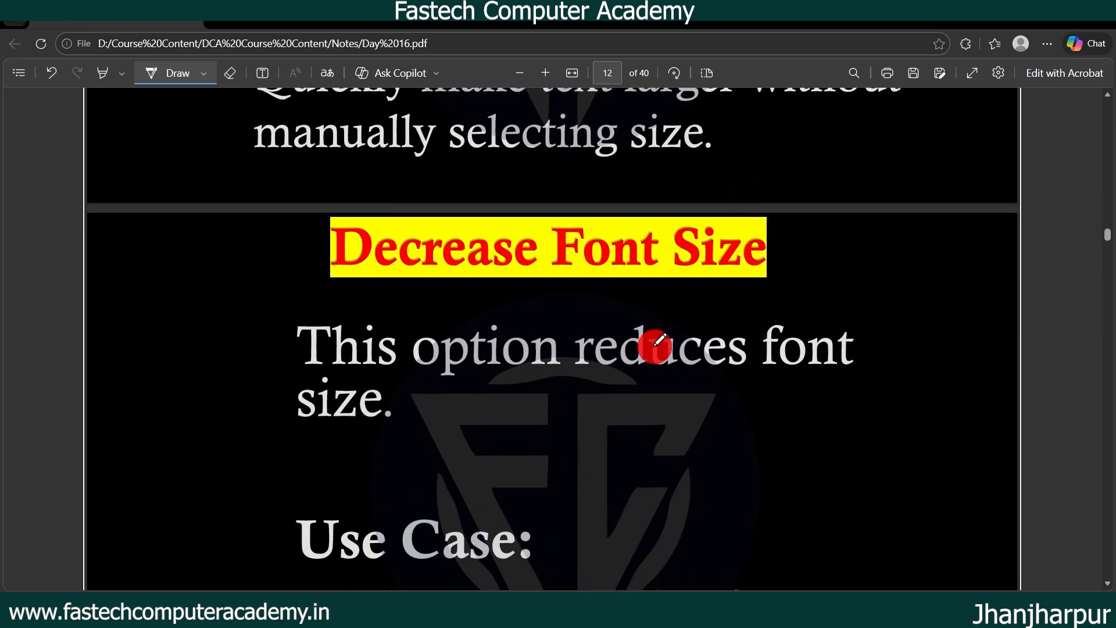
scroll(754, 356, "down", 20)
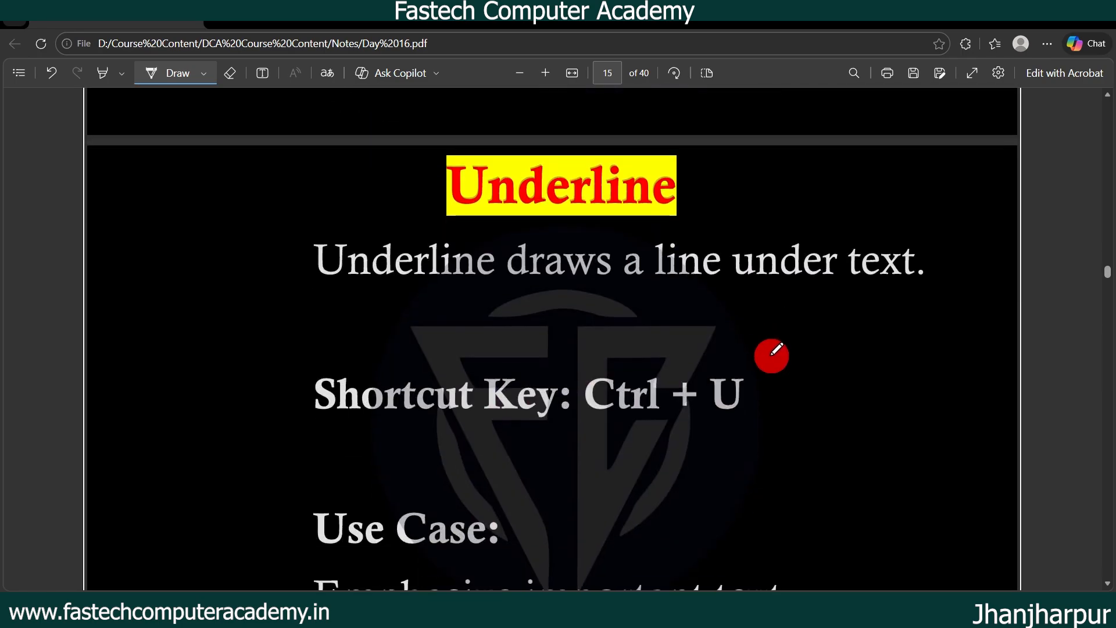
scroll(822, 363, "down", 16)
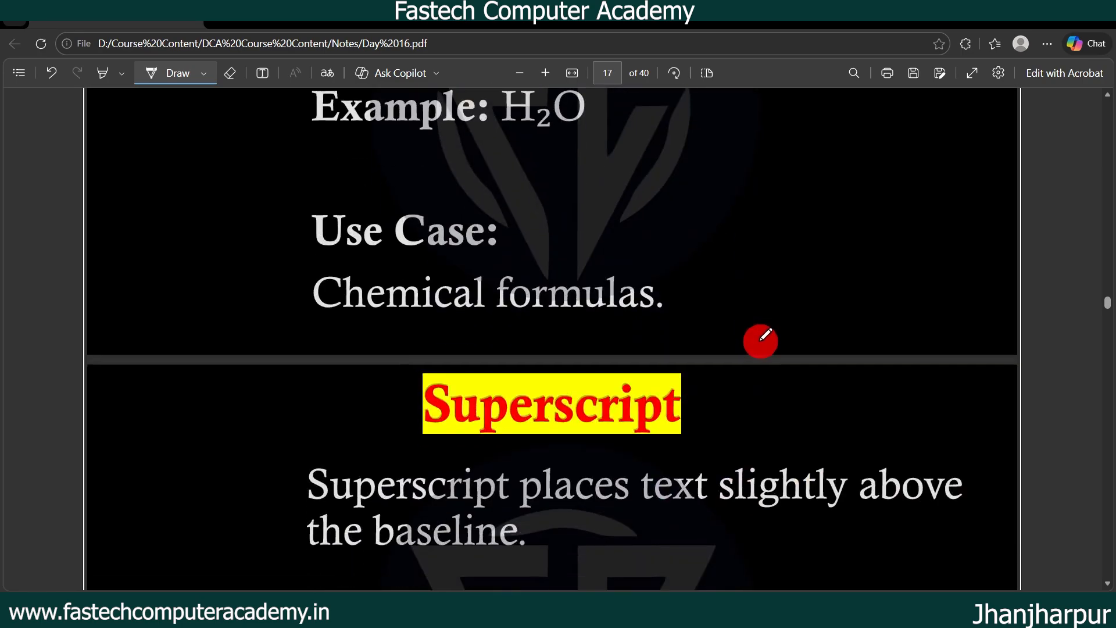
scroll(808, 355, "down", 20)
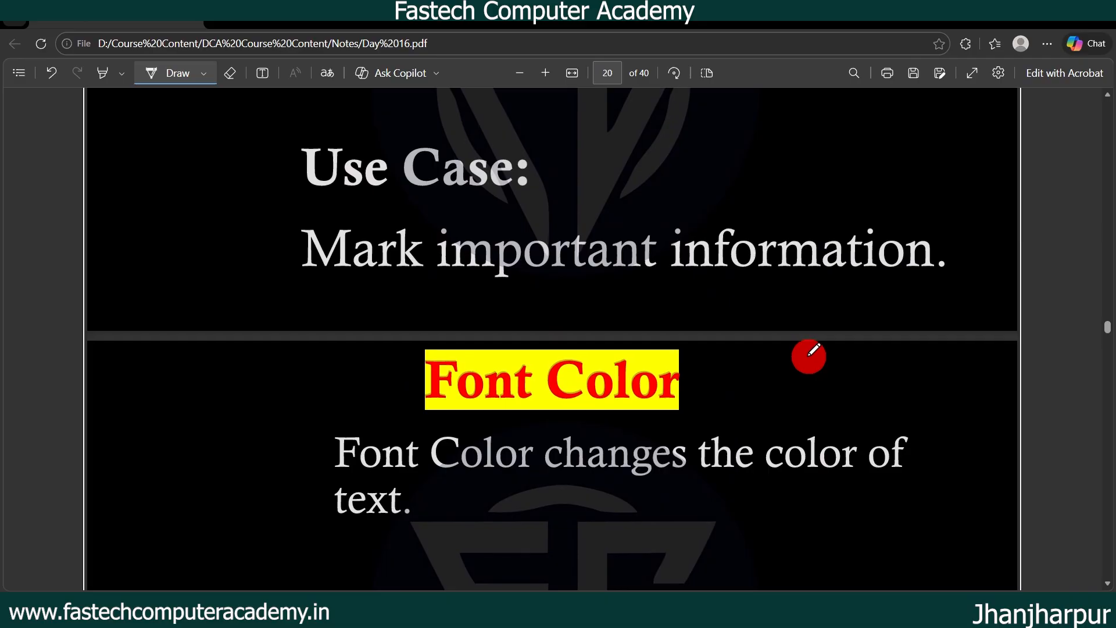
scroll(817, 354, "down", 12)
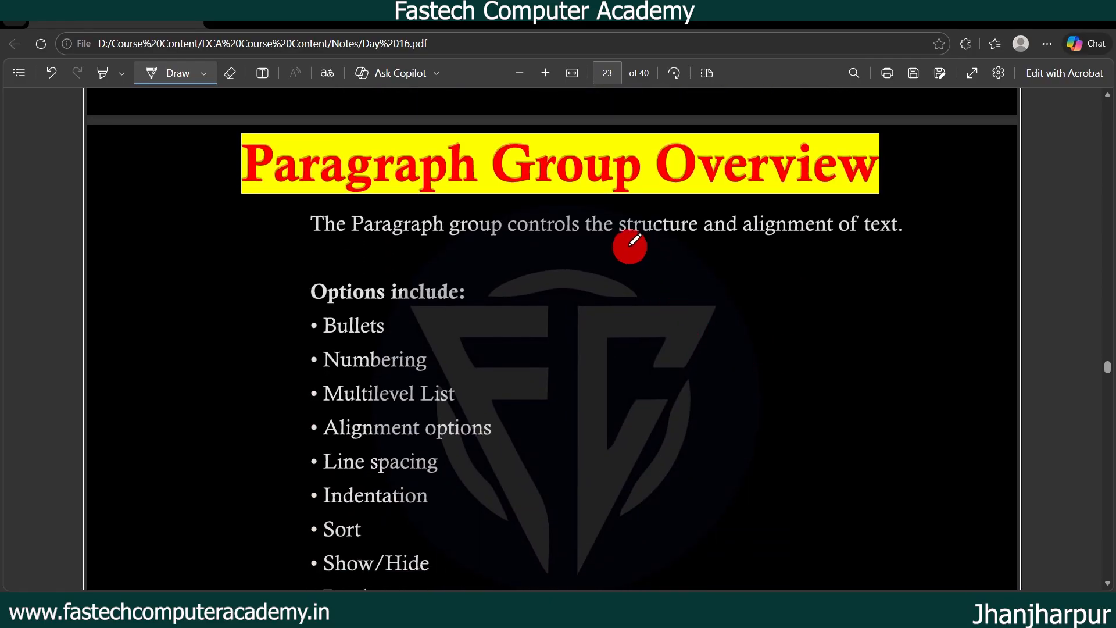
left_click_drag(395, 200, 498, 197)
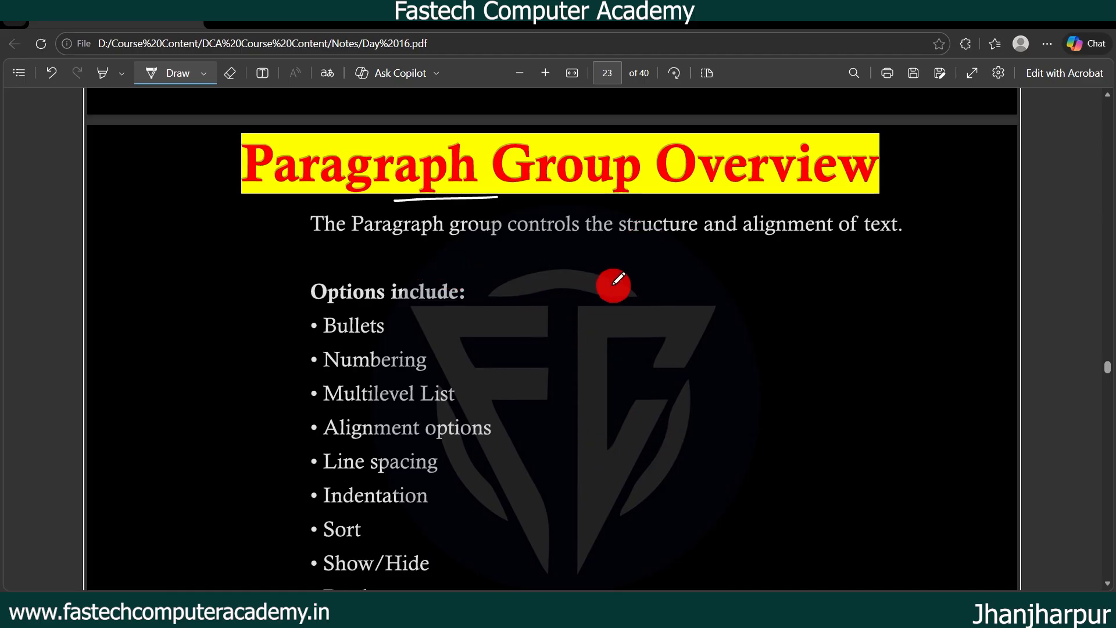
scroll(558, 282, "down", 1)
left_click_drag(413, 261, 449, 244)
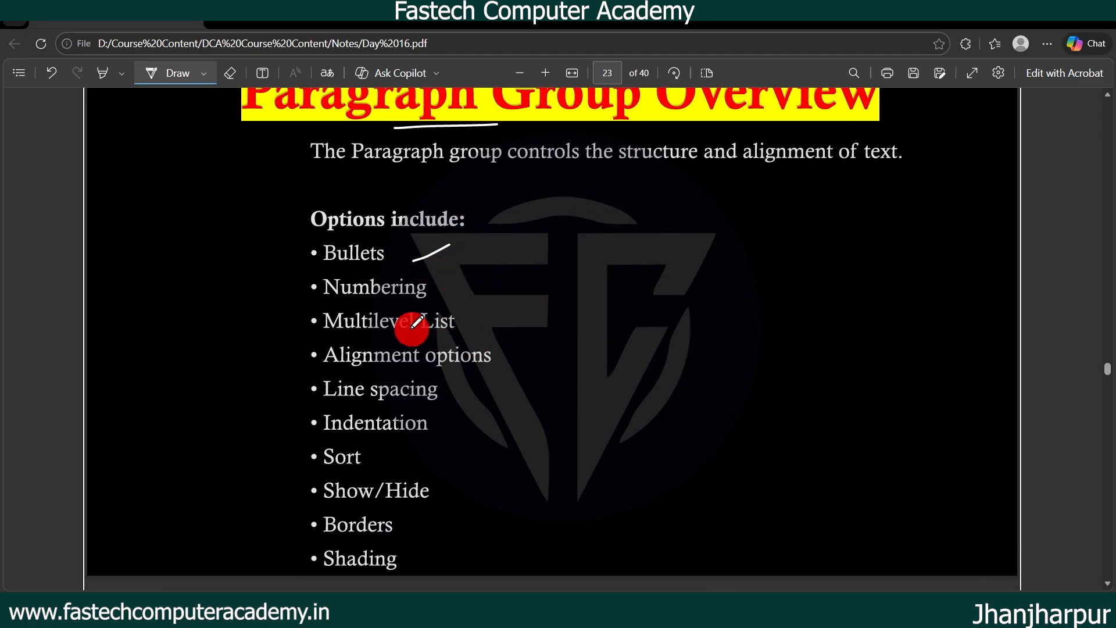
Step: Look over the Paragraph group options list in the notes and switch back to the Word document
scroll(480, 368, "down", 2)
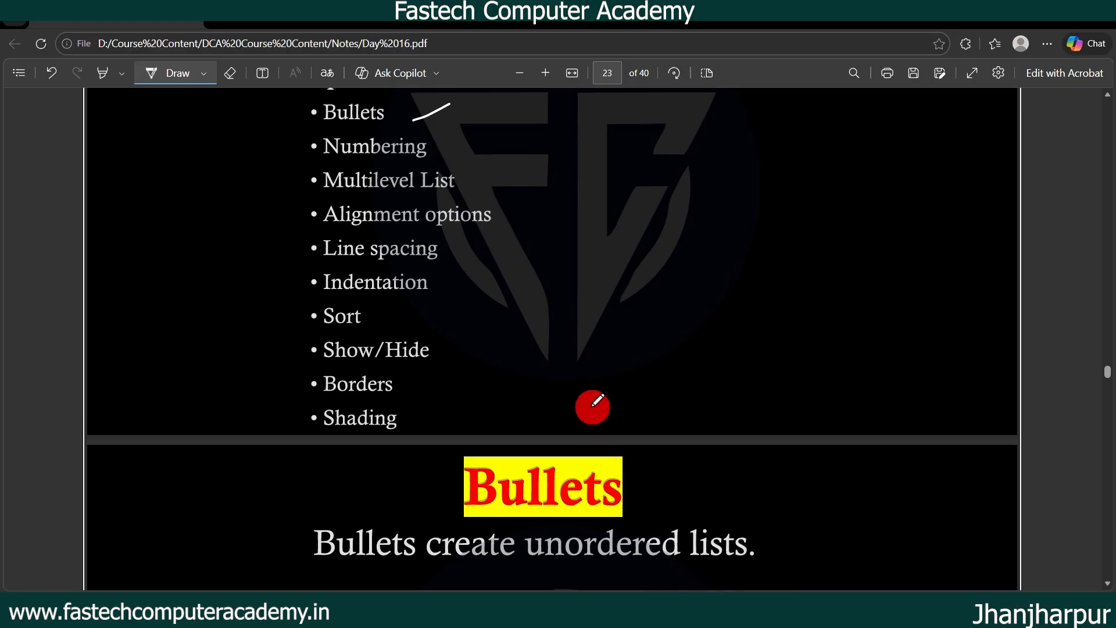
scroll(590, 403, "up", 3)
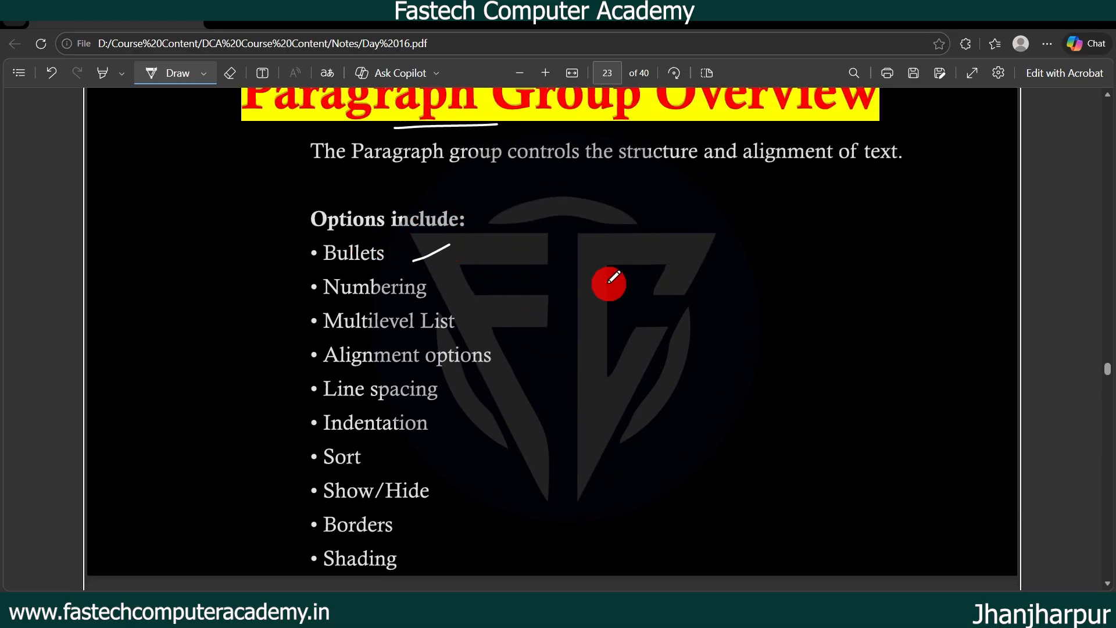
scroll(581, 273, "up", 1)
key("alt+Tab")
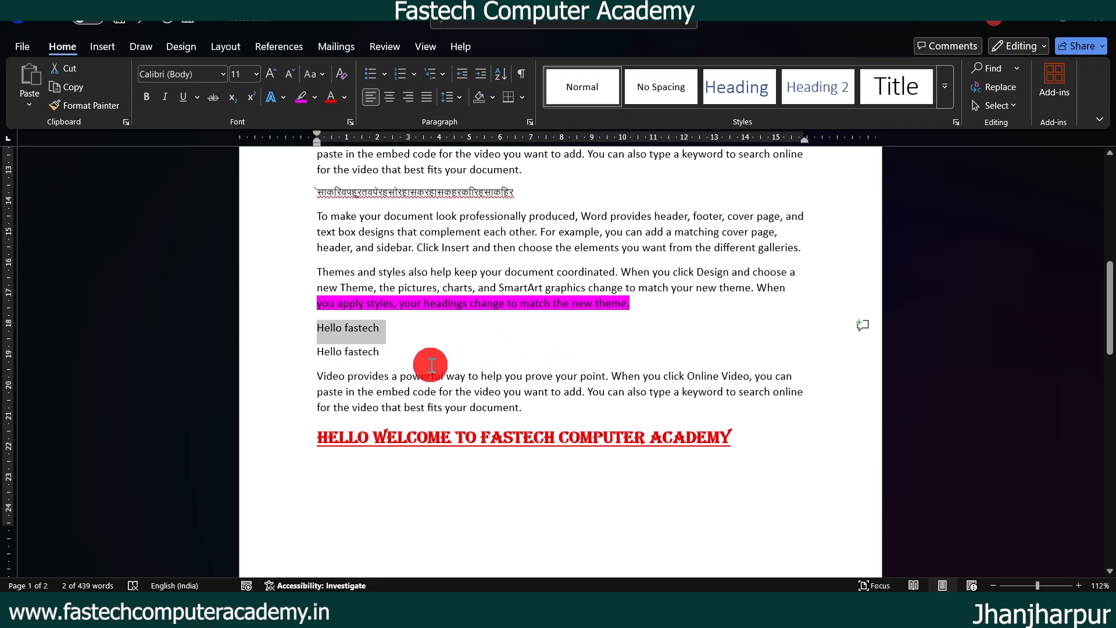
Step: Enter the sample text "rwgdgdg" on a new line below H₂O on the document's second page
left_click(533, 354)
scroll(603, 320, "up", 3)
scroll(604, 319, "up", 6)
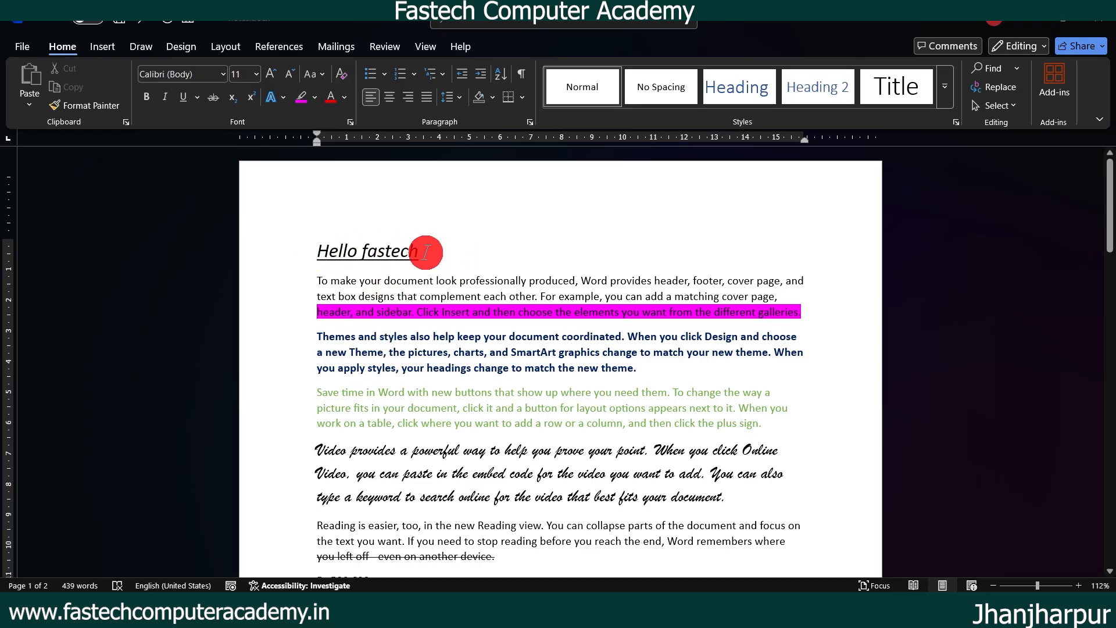
scroll(490, 319, "down", 8)
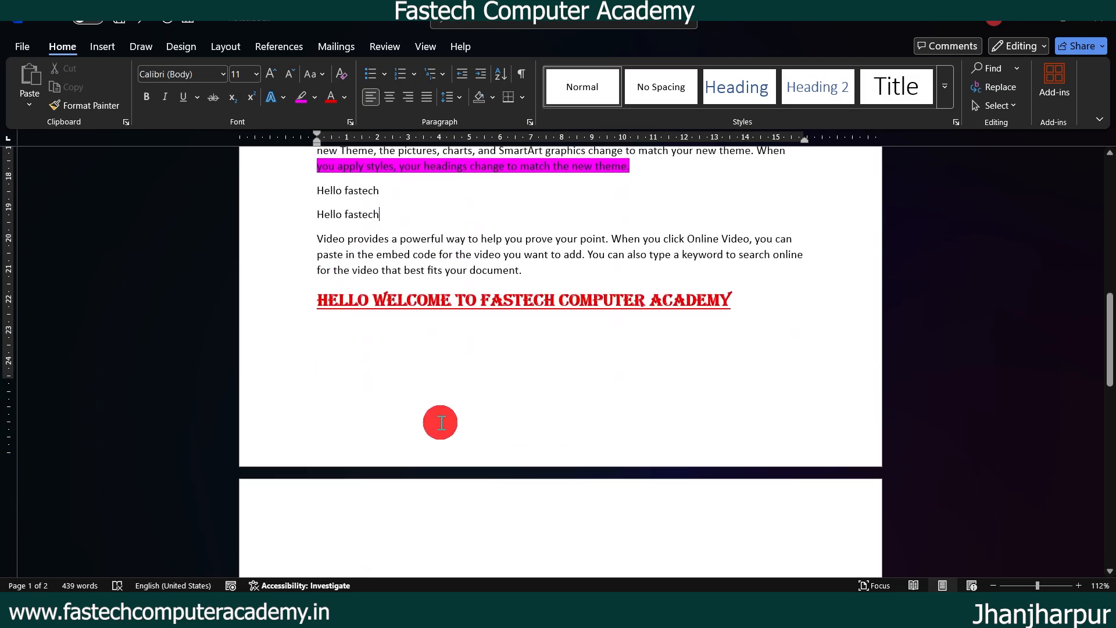
scroll(407, 355, "down", 4)
left_click(356, 418)
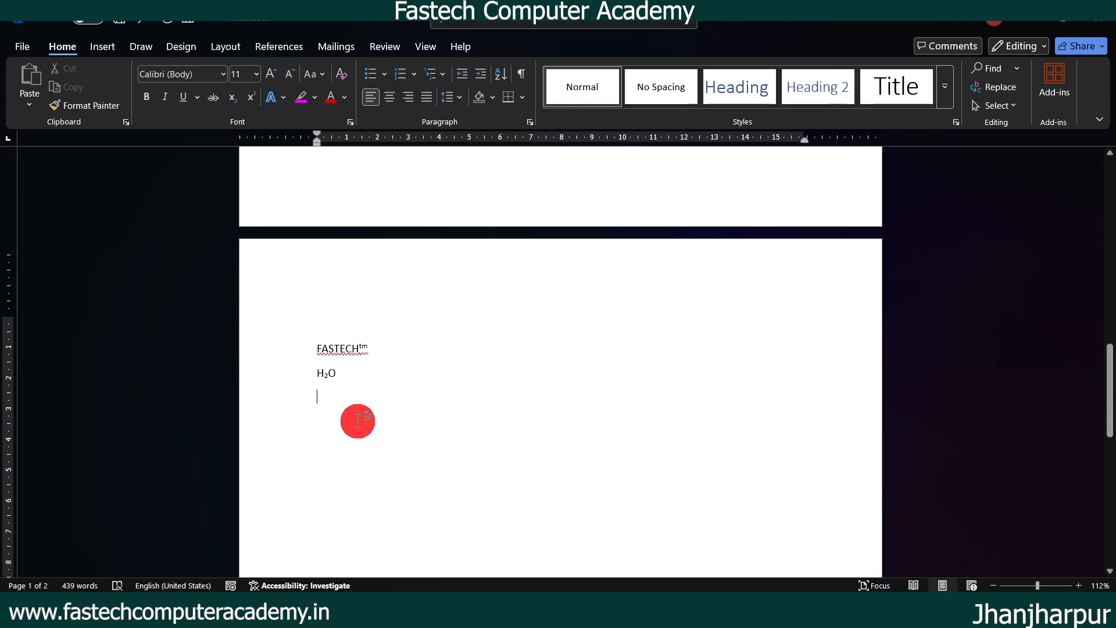
type("rwgdgdg")
Step: Centre the "Hello fastech" heading, try it right-aligned, and return it to centre alignment
scroll(599, 366, "up", 10)
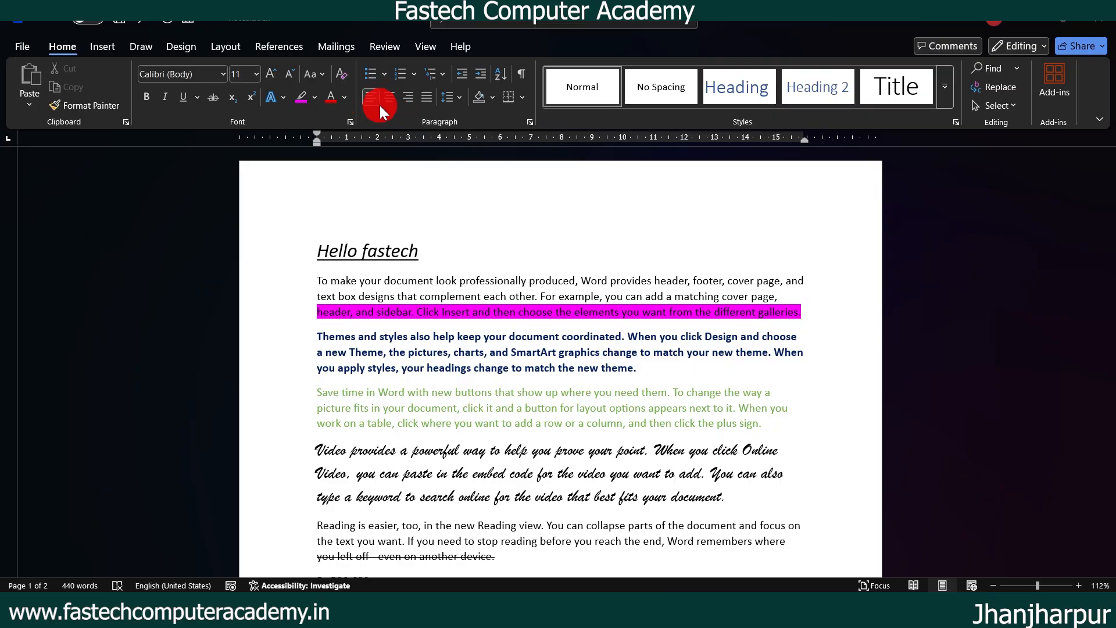
left_click_drag(436, 250, 337, 250)
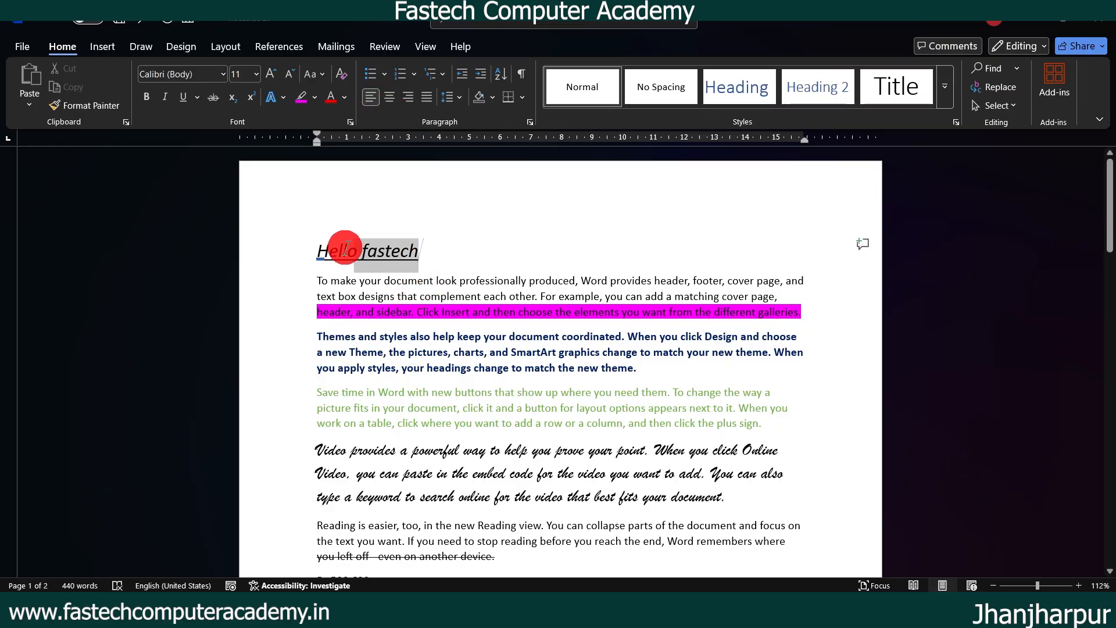
left_click(388, 98)
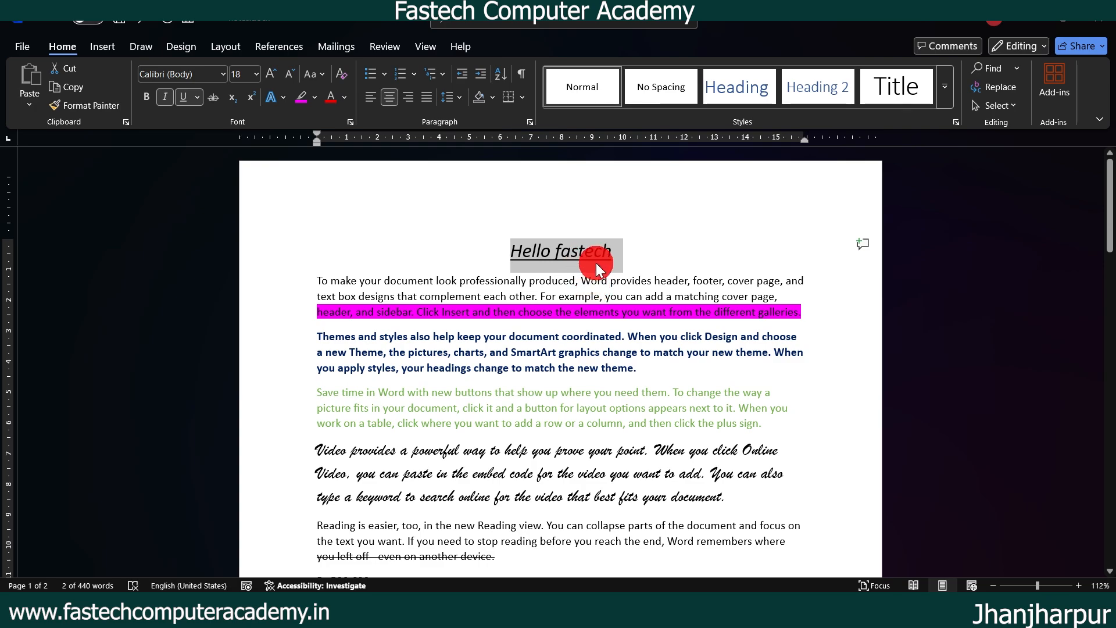
left_click(409, 97)
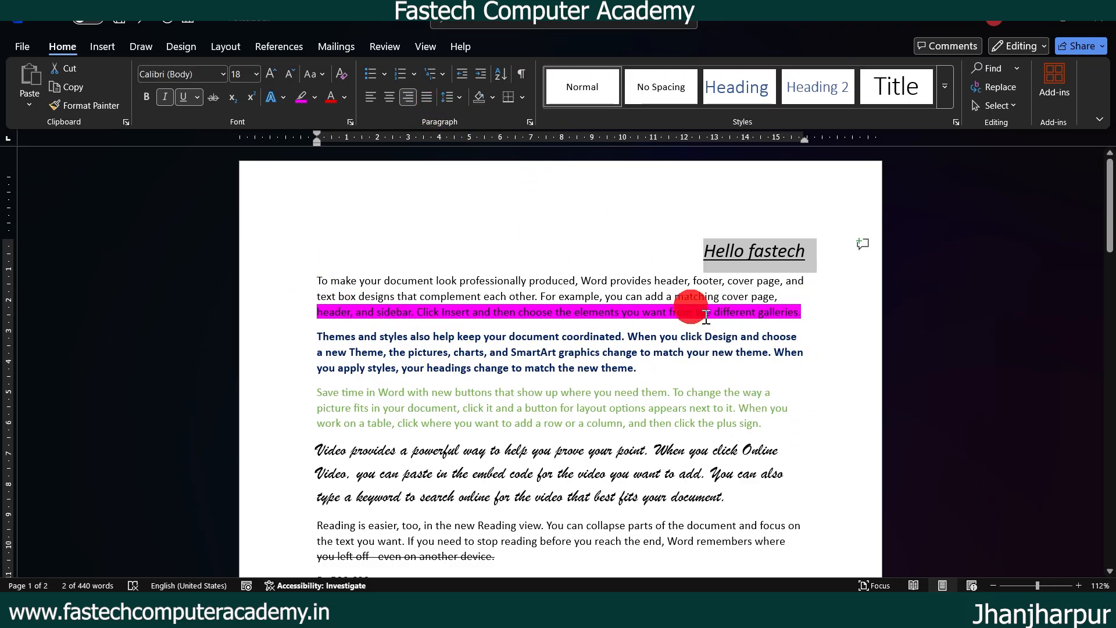
left_click(397, 105)
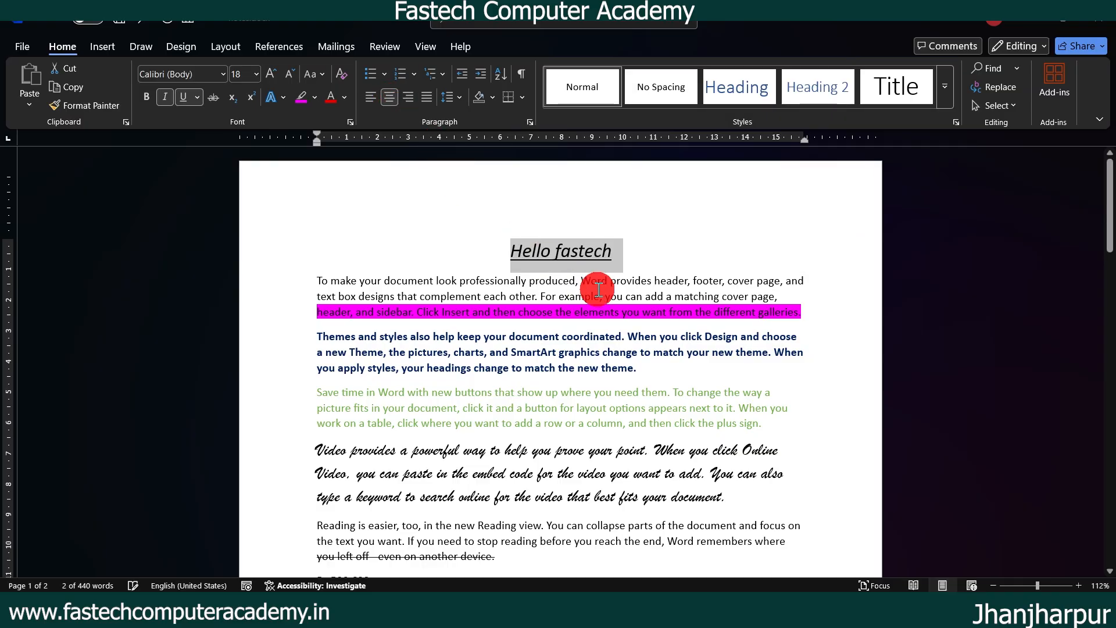
left_click(598, 290)
Step: Justify the first two body paragraphs below the "Hello fastech" heading
left_click_drag(314, 282, 778, 381)
left_click(779, 380)
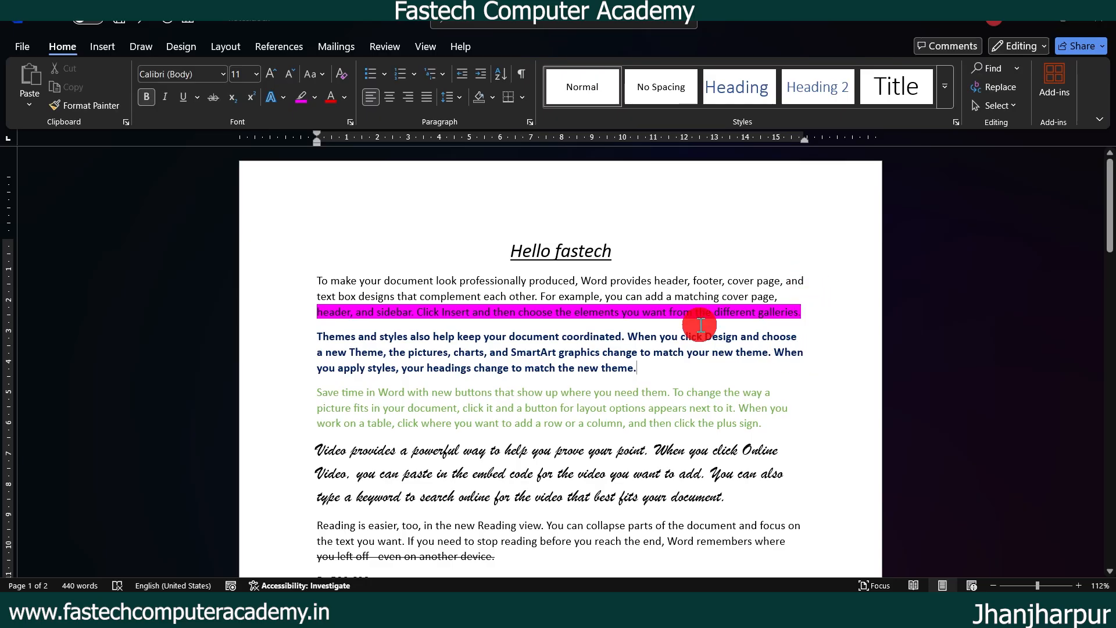
left_click_drag(312, 282, 642, 368)
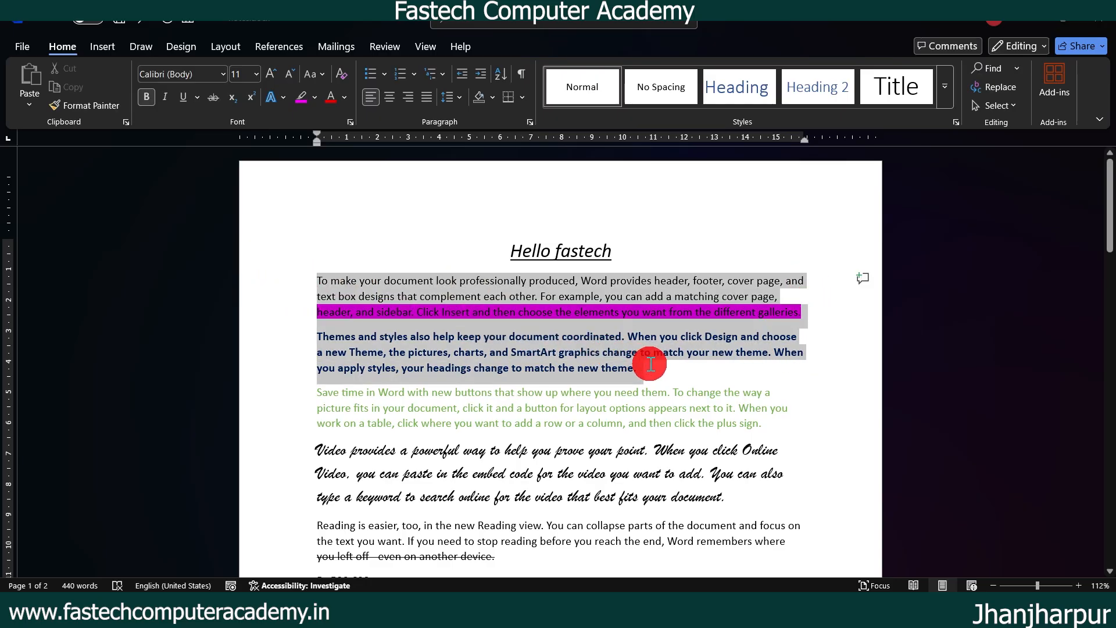
left_click(427, 97)
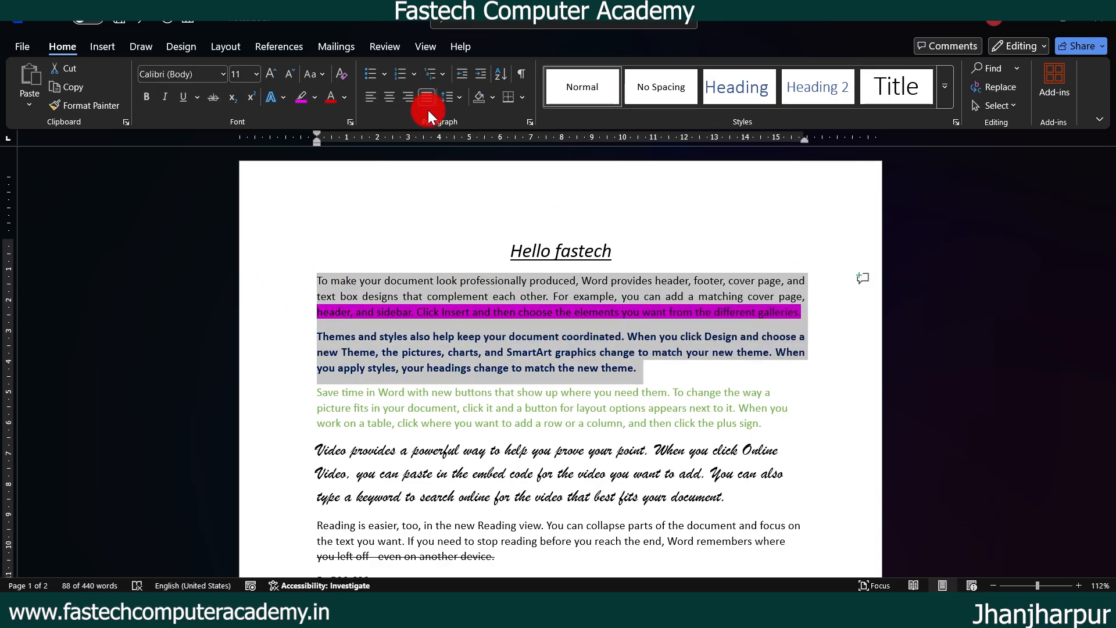
left_click(571, 352)
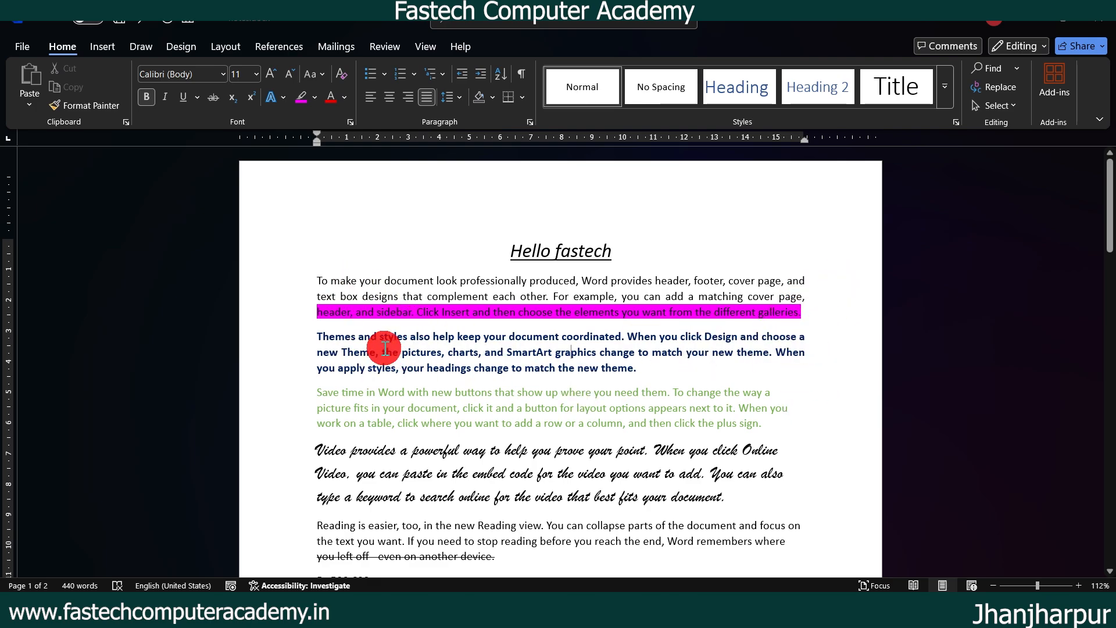
Step: Justify all body text between the "Hello fastech" heading and the red welcome line
scroll(579, 364, "down", 2)
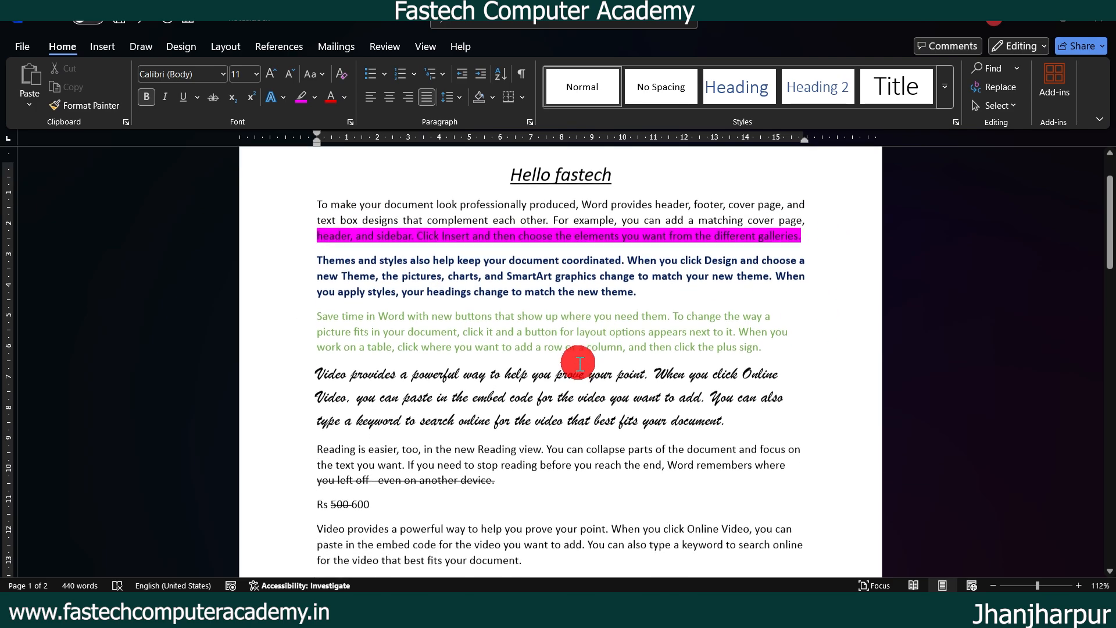
left_click_drag(320, 210, 680, 482)
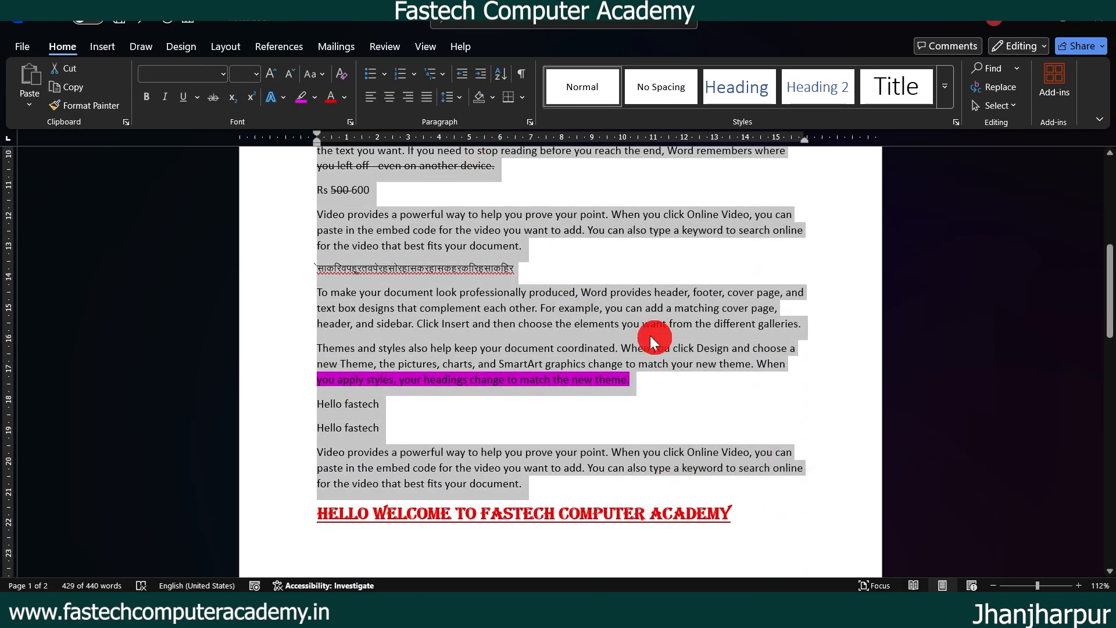
scroll(653, 336, "up", 4)
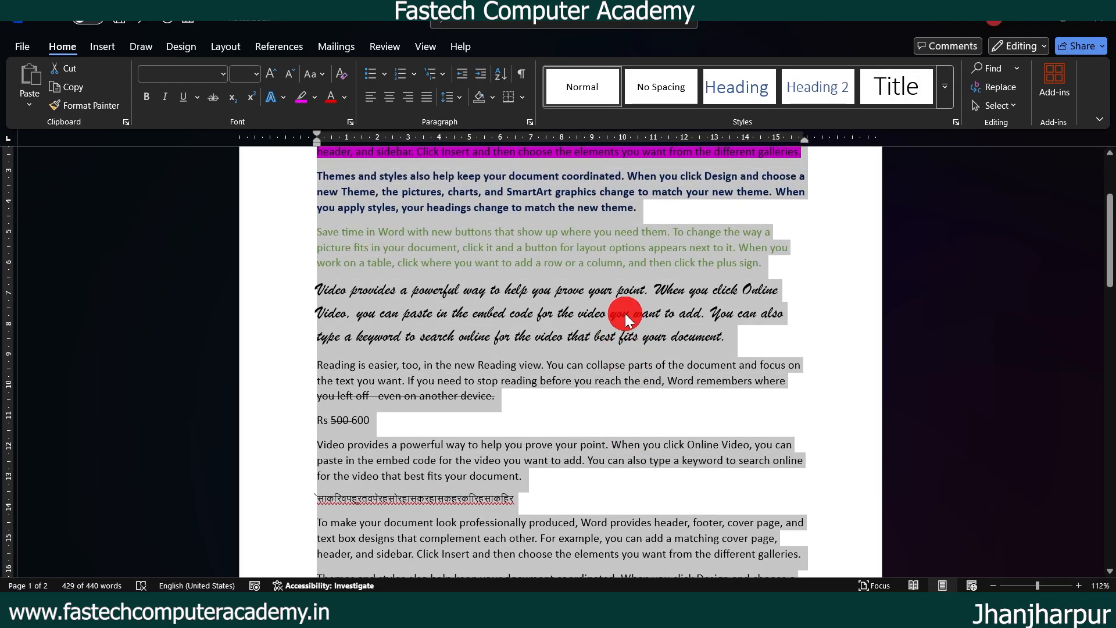
scroll(625, 313, "up", 2)
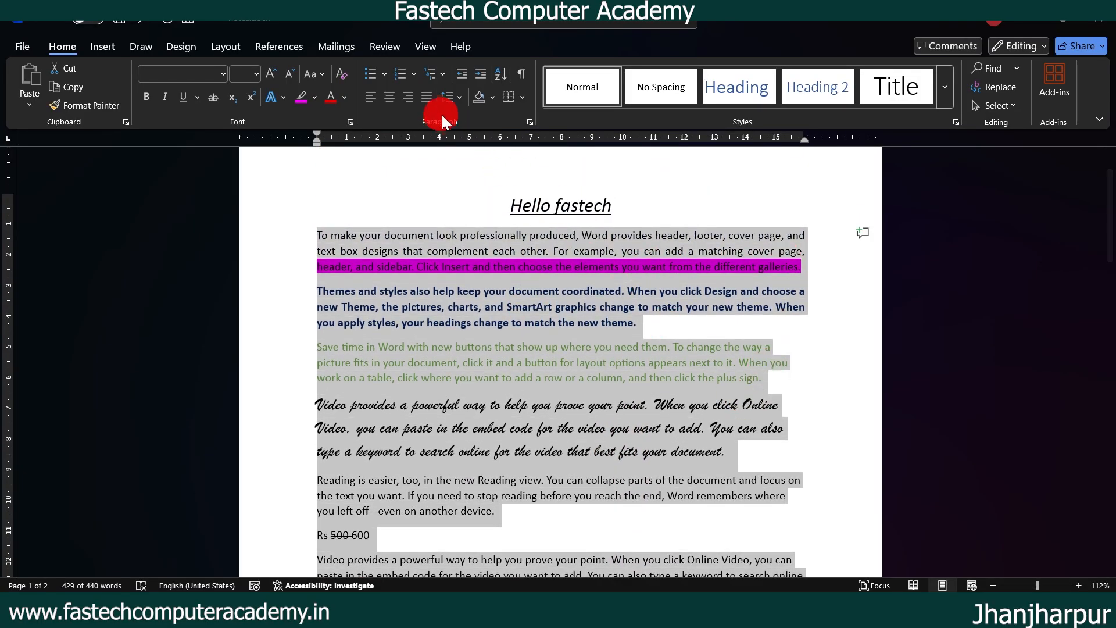
left_click(425, 96)
scroll(793, 336, "down", 5)
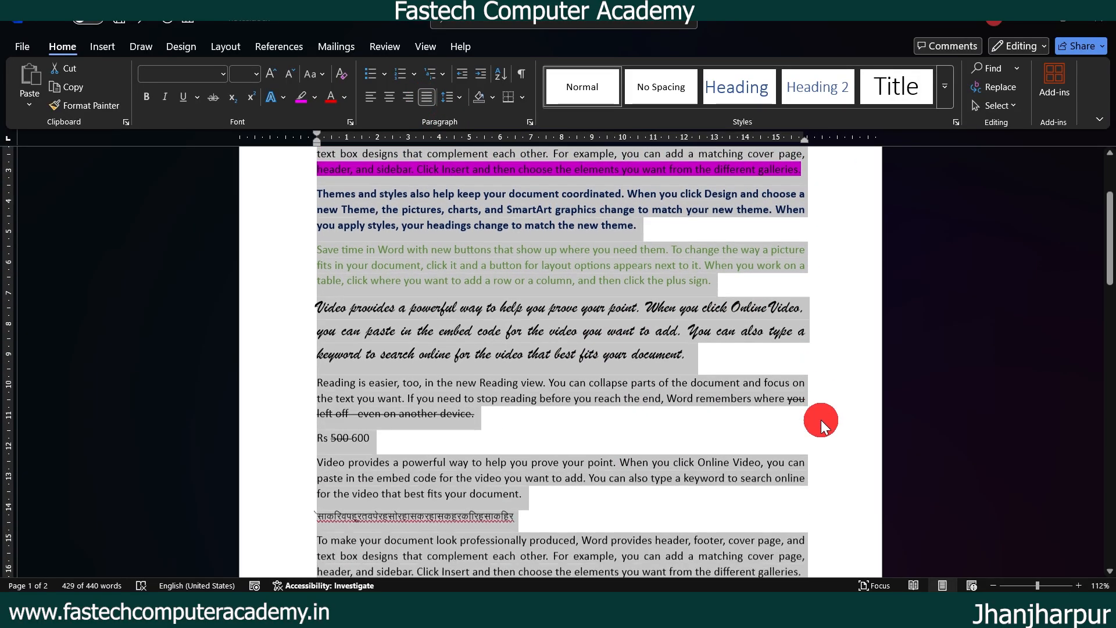
left_click(641, 384)
scroll(771, 395, "up", 6)
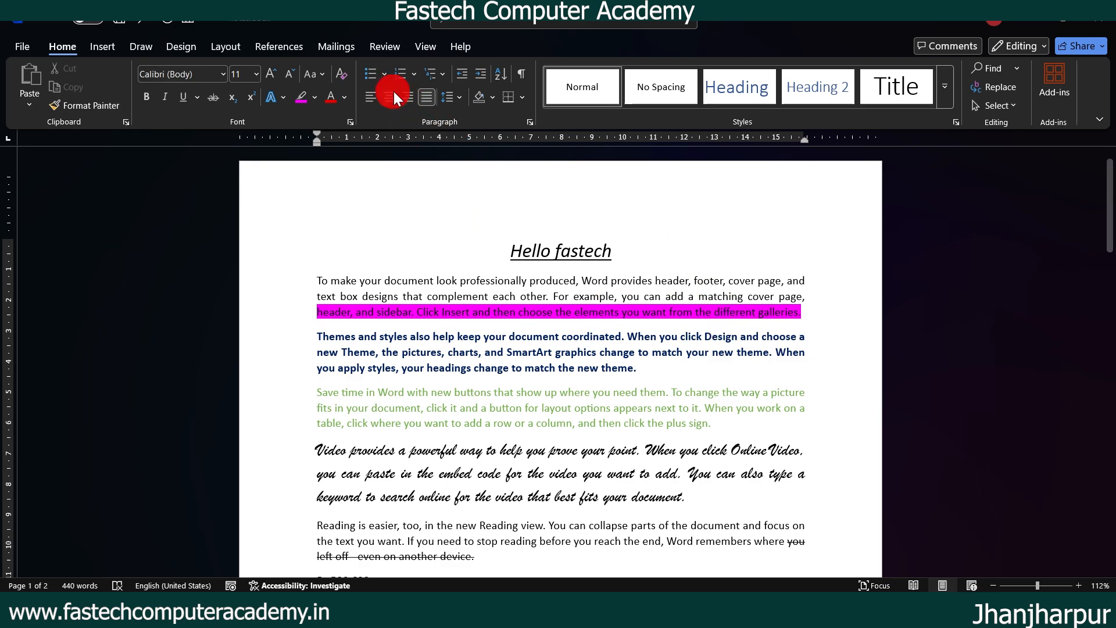
Step: Switch to the Day 16 PDF notes and underline "unordered" in the Bullets definition on page 24, with a loose stroke below the sentence
key("alt+Tab")
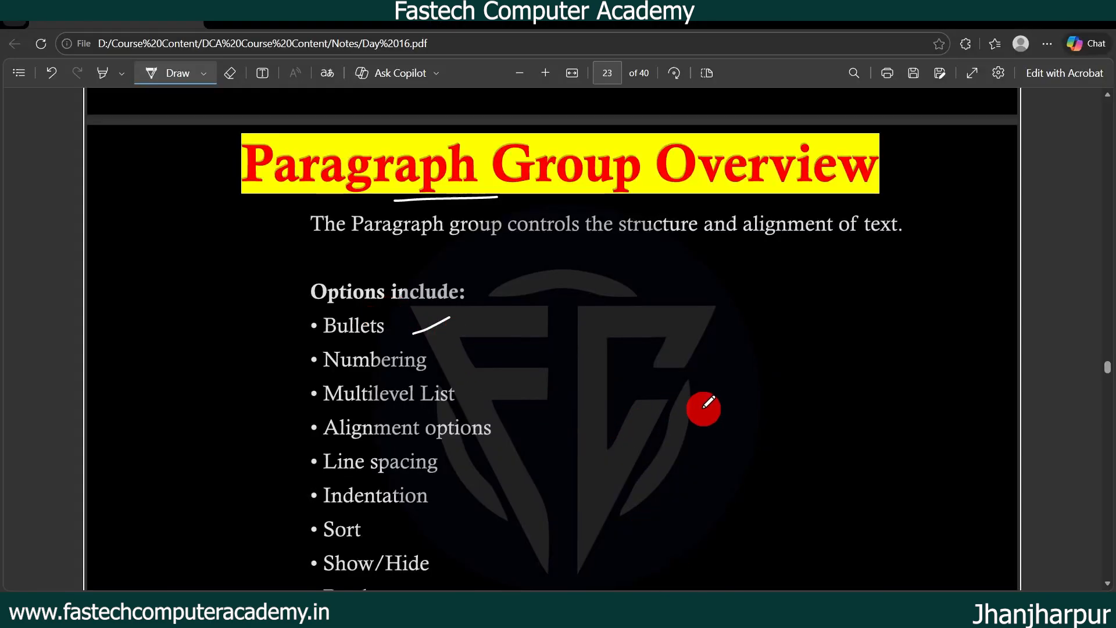
scroll(700, 395, "down", 5)
scroll(697, 384, "down", 2)
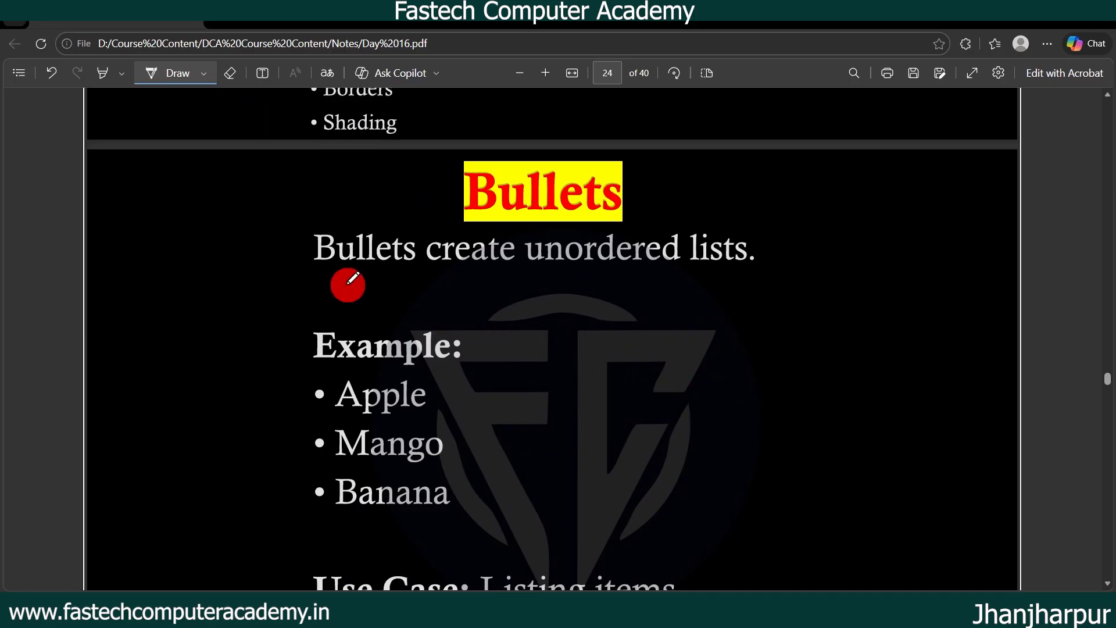
left_click_drag(348, 284, 655, 356)
left_click_drag(549, 269, 645, 269)
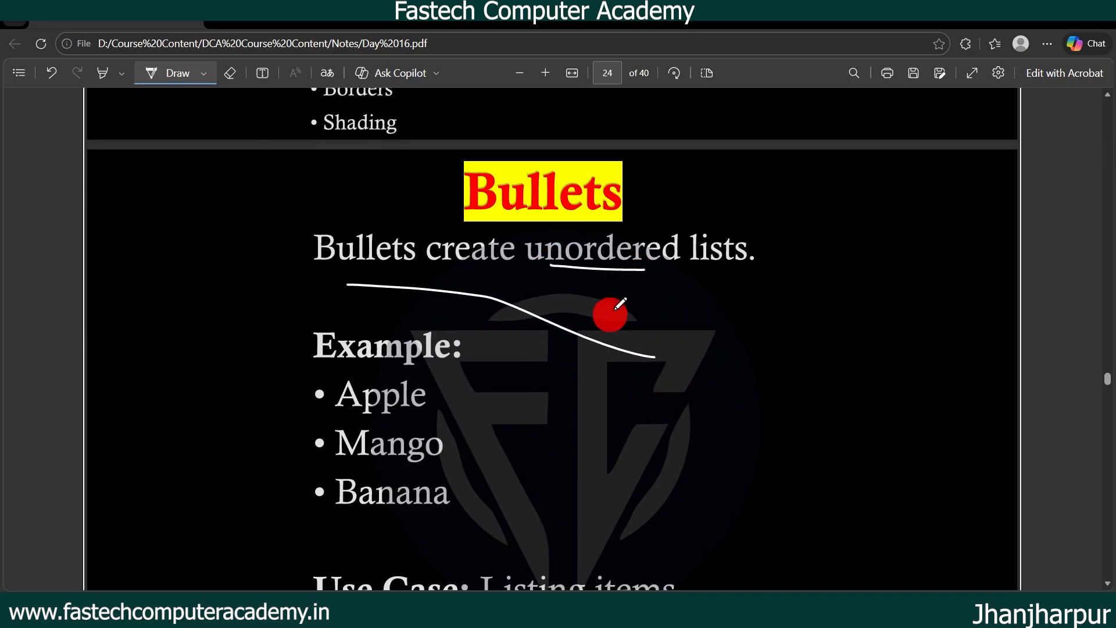
Step: Handwrite the numbers 1 to 4 inside brackets beside the Bullets definition, with three star marks and two dashes next to them
scroll(523, 343, "down", 2)
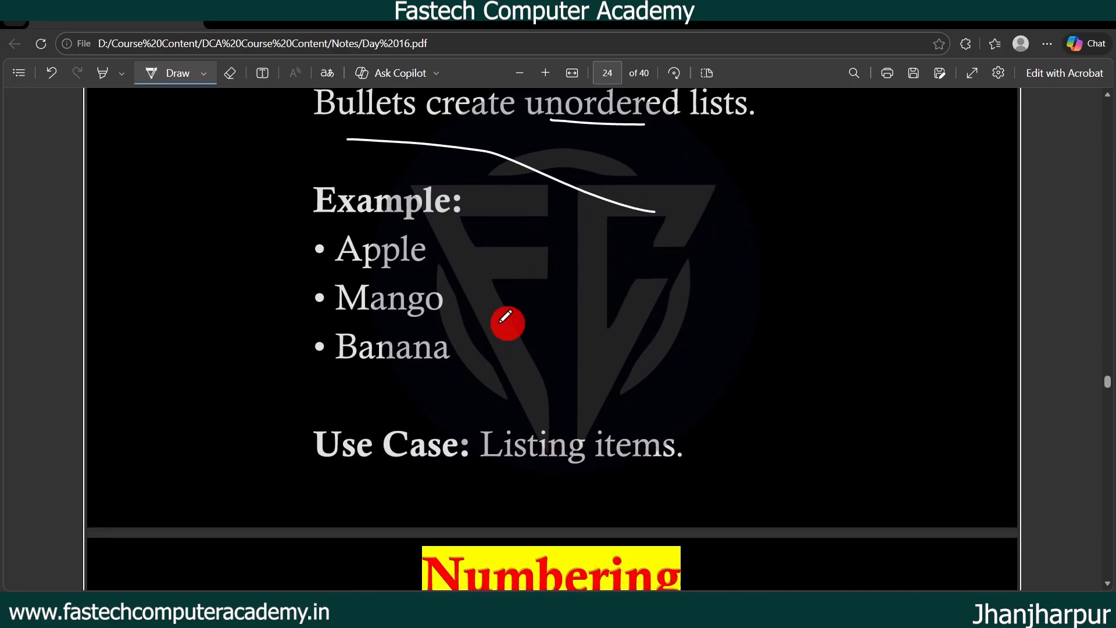
scroll(732, 204, "up", 2)
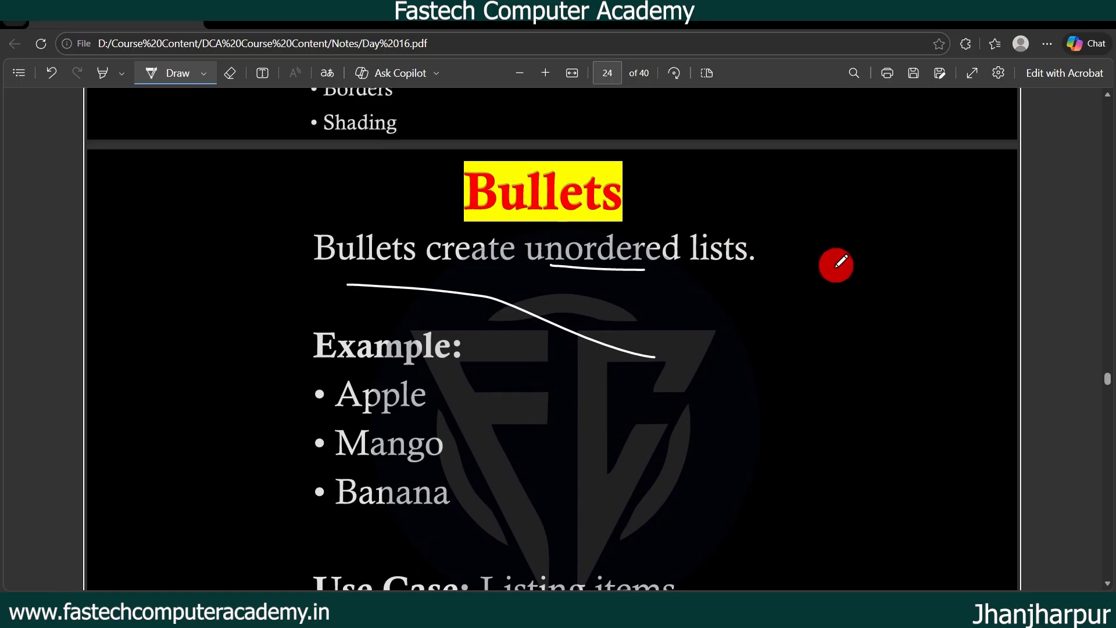
mouse_move(840, 230)
left_mouse_down()
mouse_move(869, 296)
mouse_move(866, 350)
mouse_move(881, 391)
left_mouse_up()
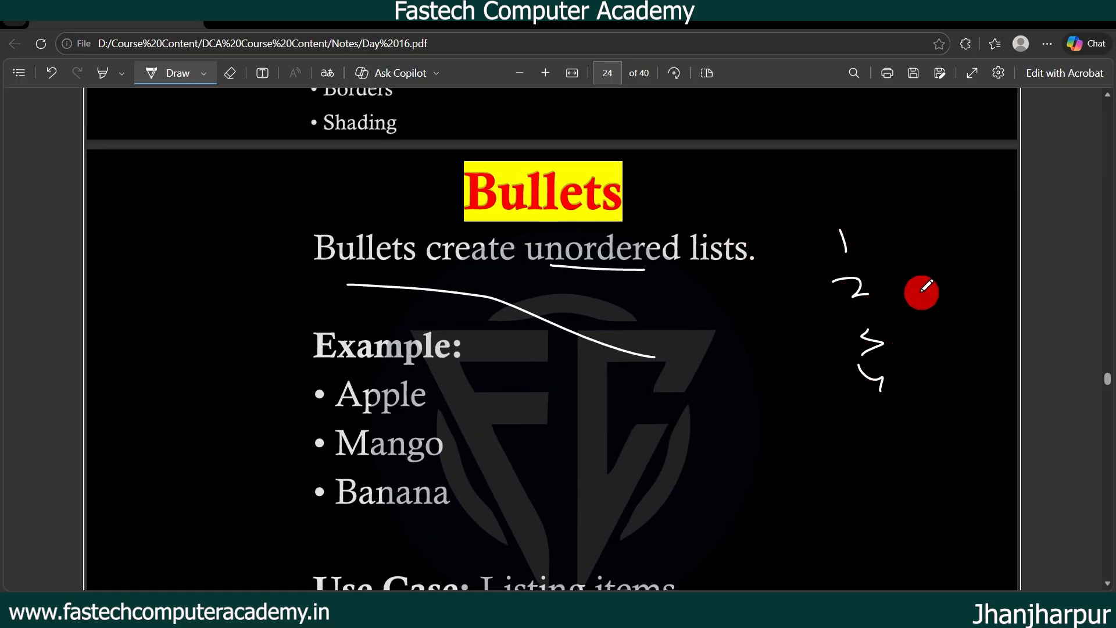
mouse_move(791, 225)
left_mouse_down()
mouse_move(792, 316)
mouse_move(844, 431)
left_mouse_up()
mouse_move(897, 222)
left_mouse_down()
mouse_move(942, 376)
mouse_move(927, 424)
left_mouse_up()
left_click_drag(696, 283, 726, 308)
mouse_move(706, 337)
left_mouse_down()
mouse_move(744, 356)
mouse_move(760, 404)
left_mouse_up()
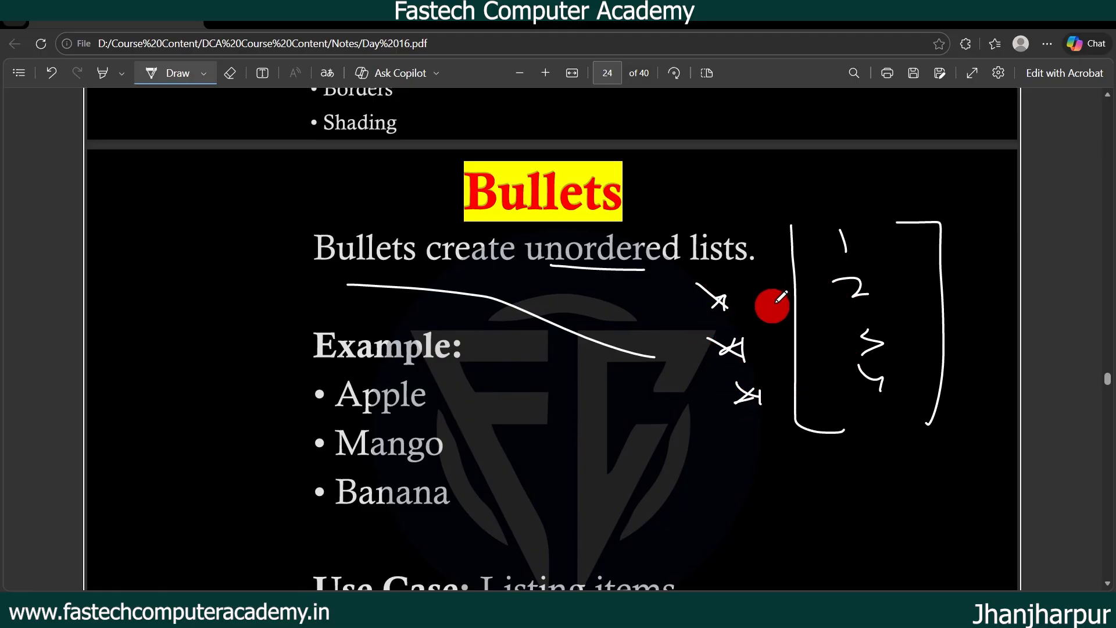
left_click_drag(752, 293, 783, 292)
left_click_drag(770, 330, 815, 329)
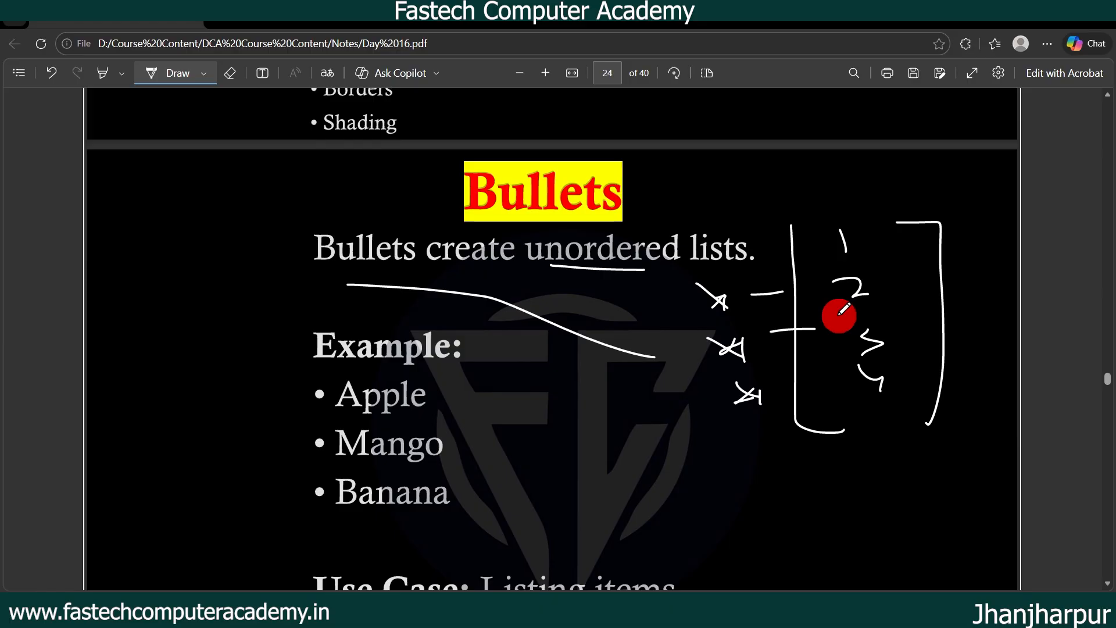
Step: Switch back to the Word document and add the line "List of fruits :-" below Rwgdgdg, followed by an empty line
key("alt+Tab")
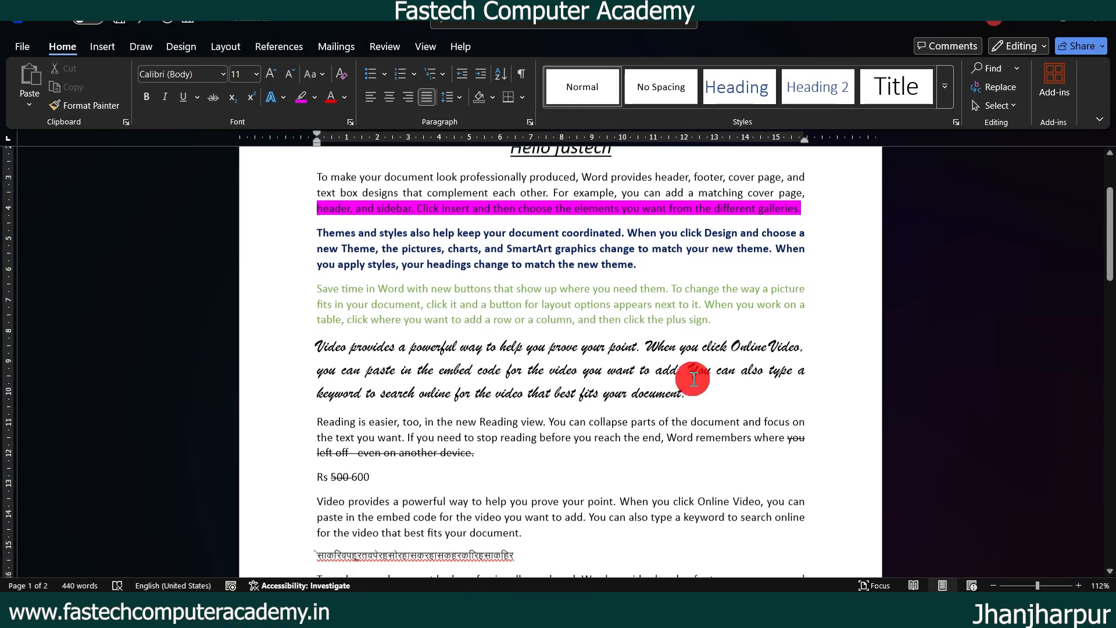
scroll(694, 379, "down", 15)
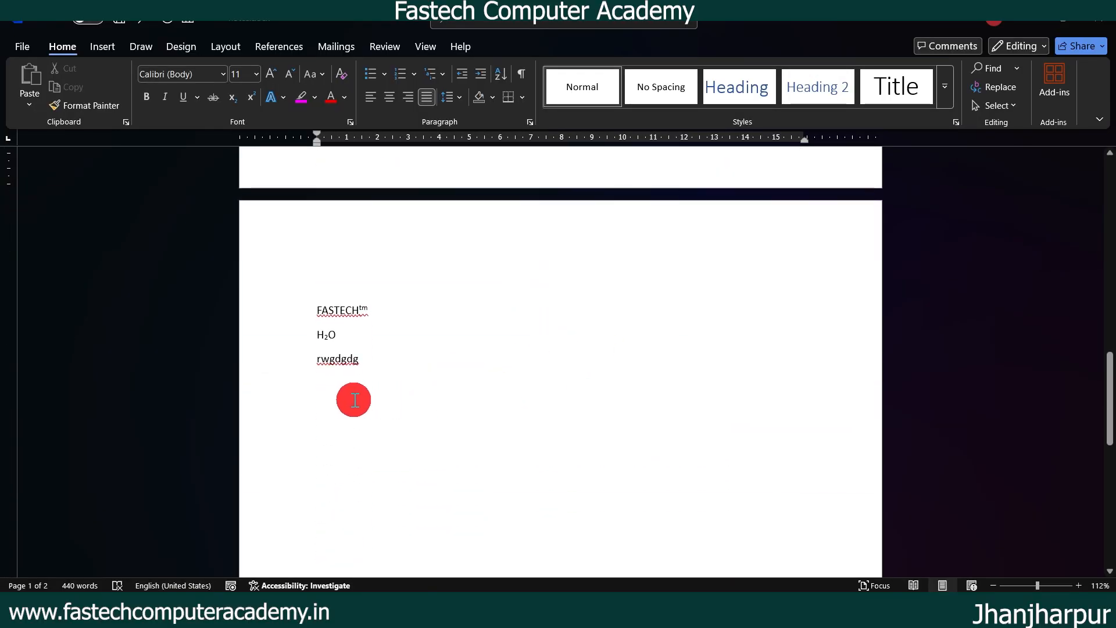
left_click(381, 374)
key("Return")
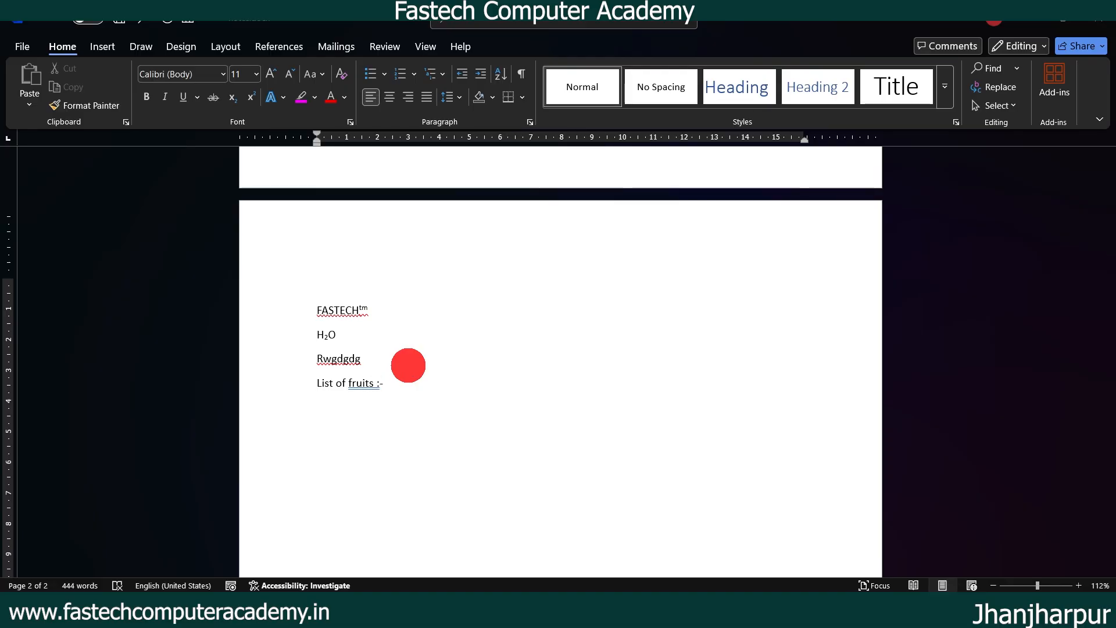
key("Return")
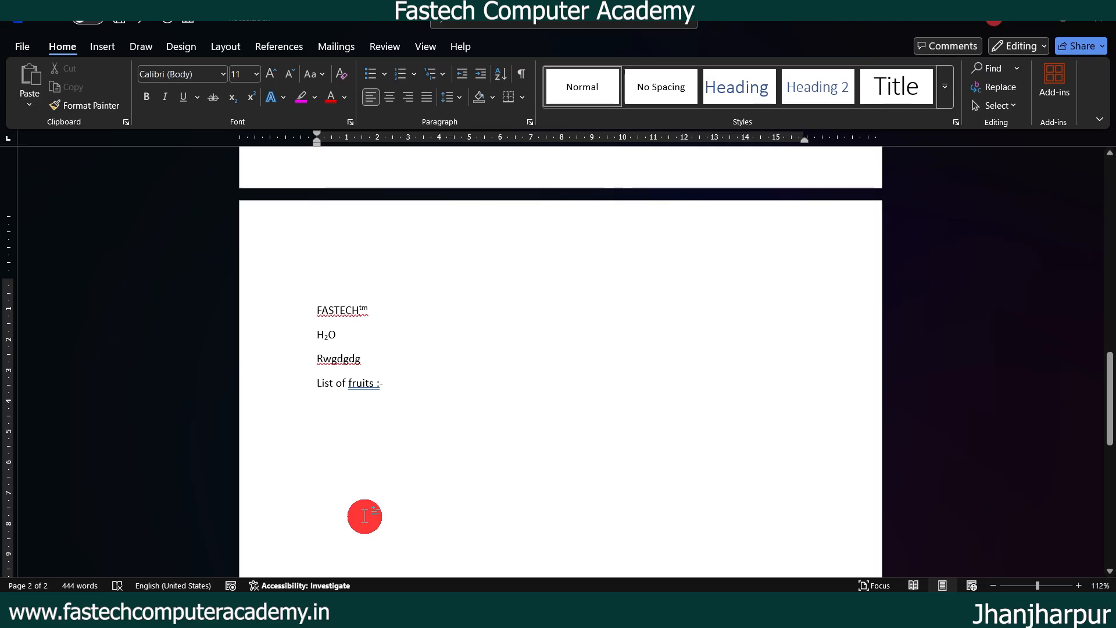
Step: Examine the bullet library and the symbols offered for defining a new bullet, and close the dialogs without choosing one
left_click(386, 74)
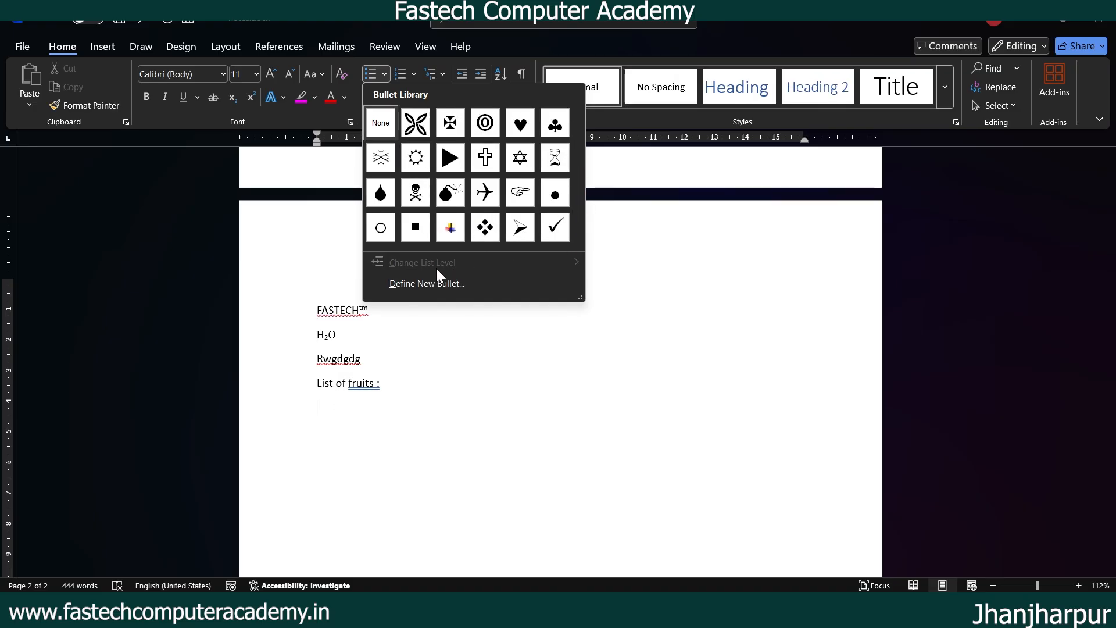
left_click(418, 289)
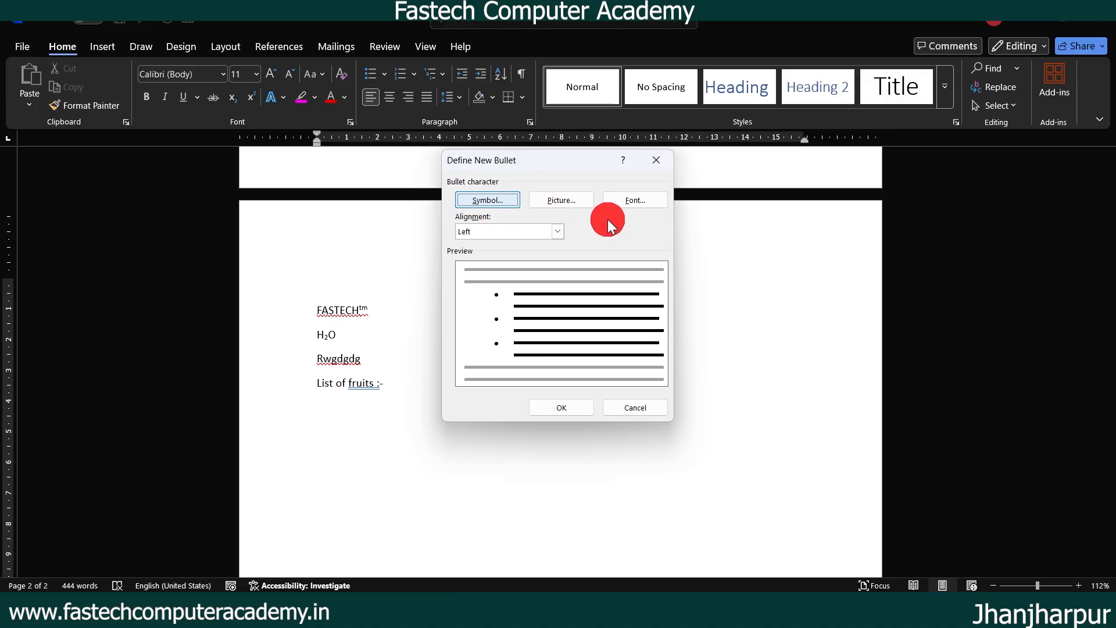
left_click(472, 201)
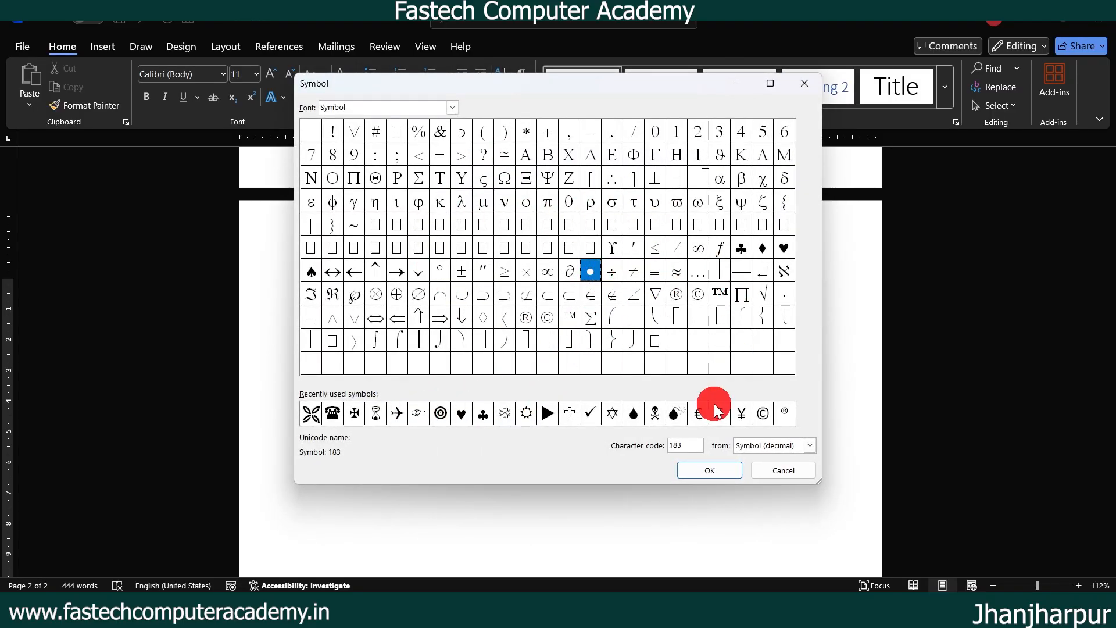
left_click(783, 472)
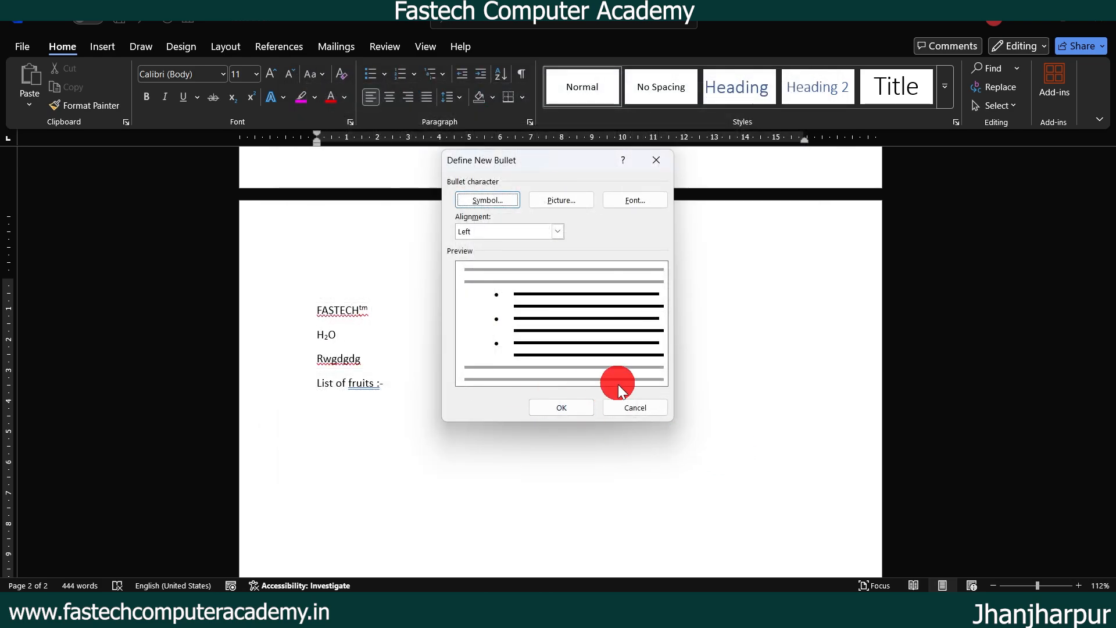
left_click(640, 413)
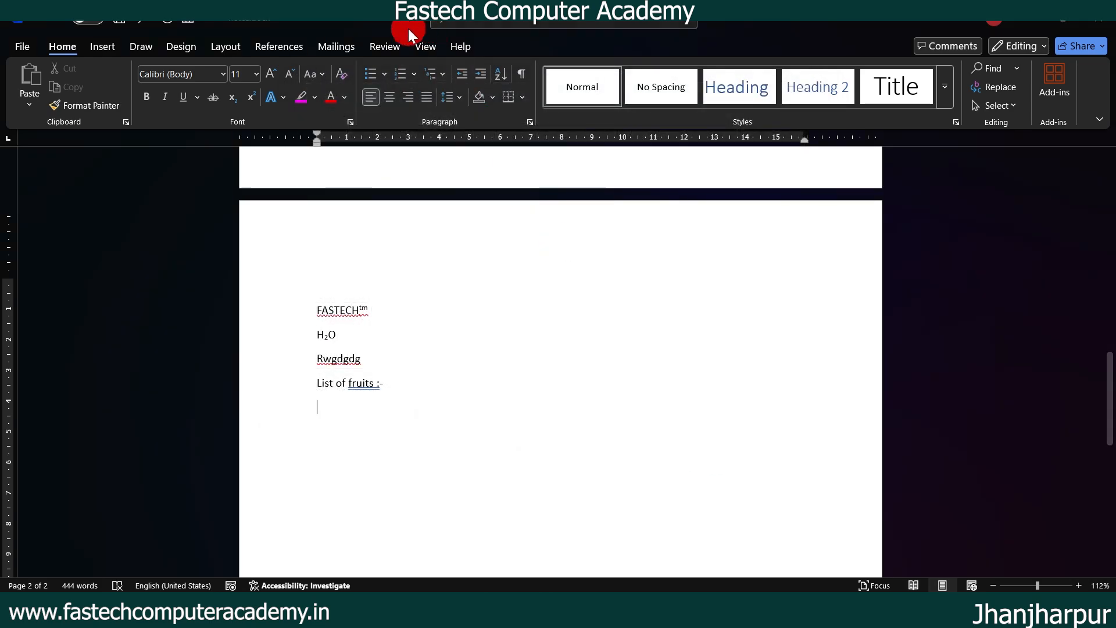
Step: Apply the arrowhead bullet to the empty line below "List of fruits :-" and enter the items Apple and Mango
left_click(385, 75)
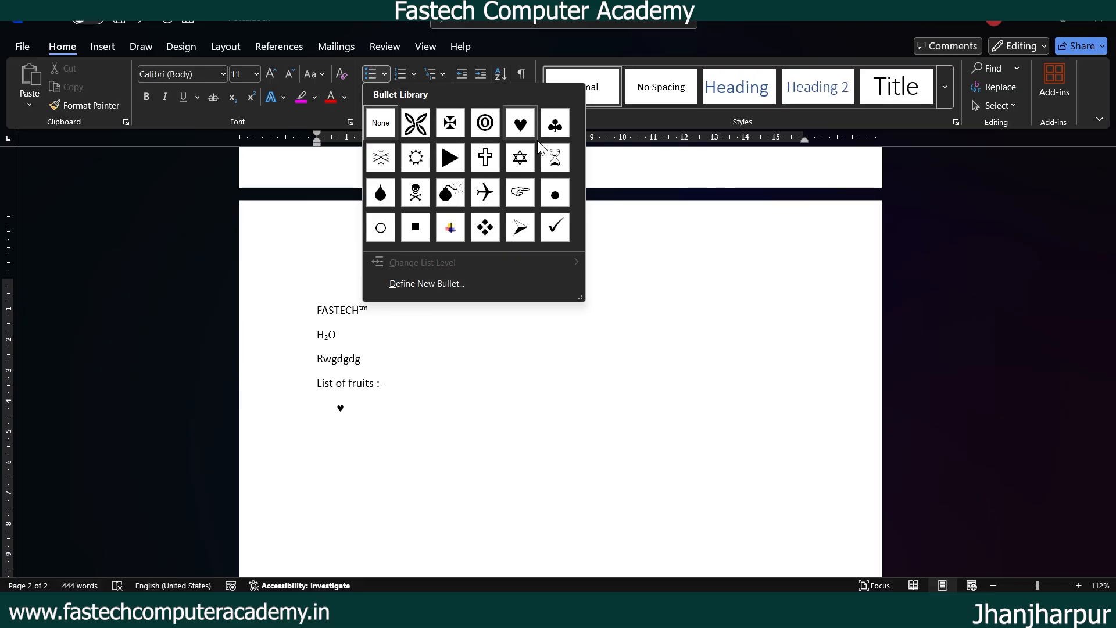
left_click(523, 230)
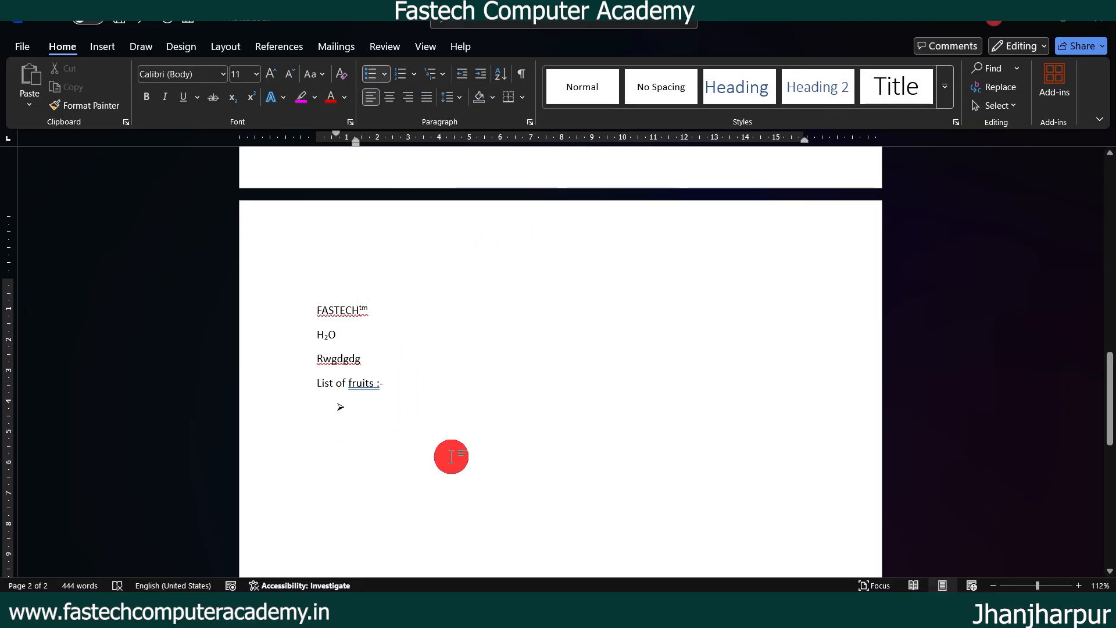
type("Apple Man")
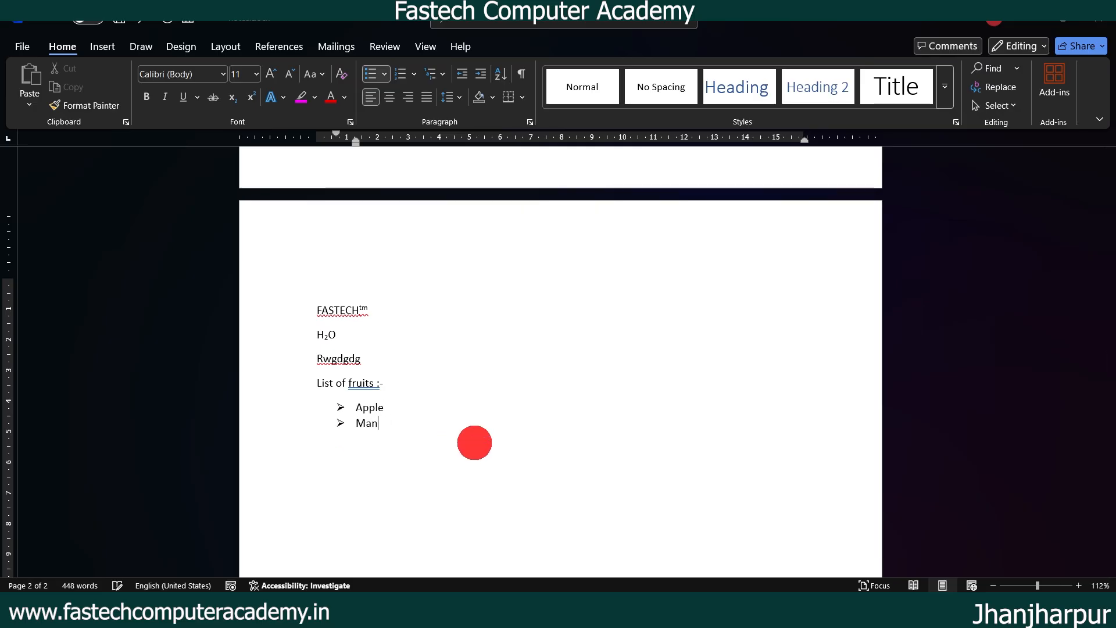
type("go")
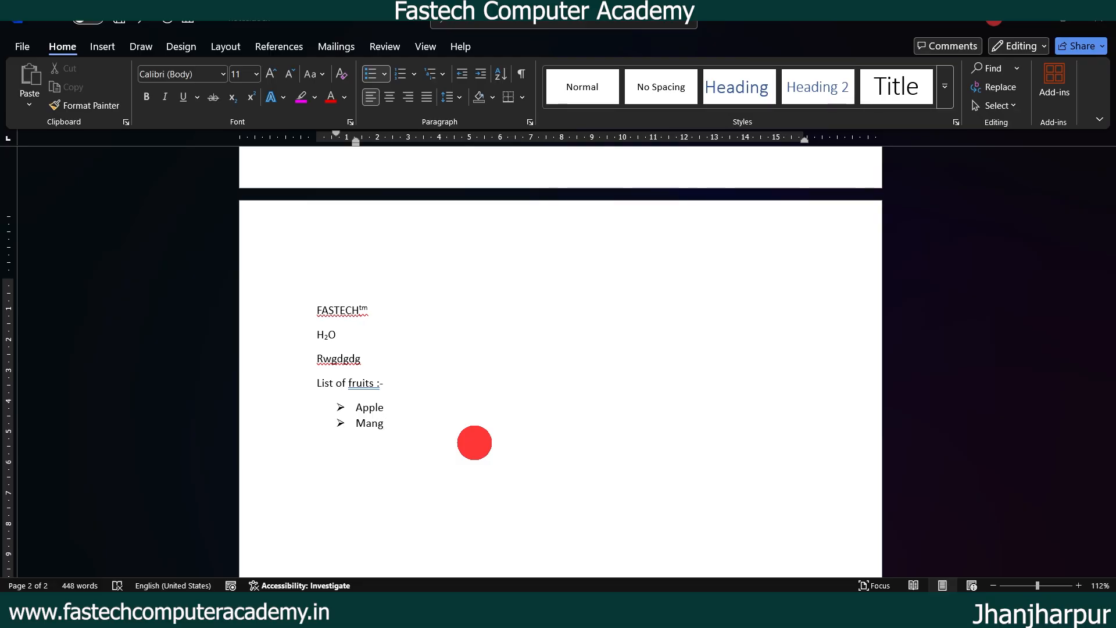
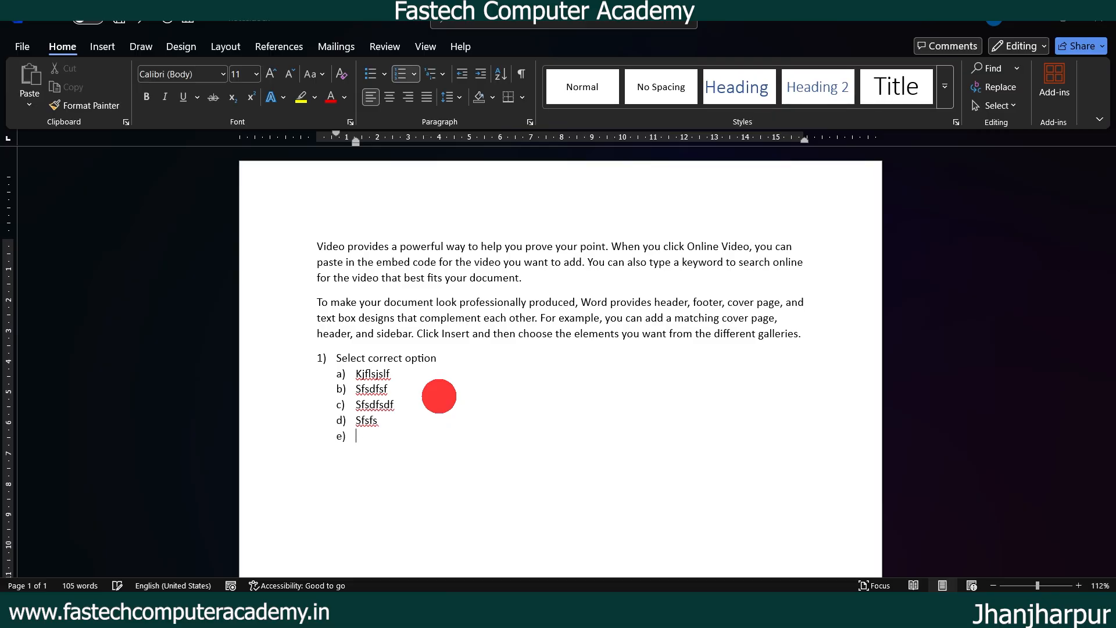
Step: End the lettered list after option d) and start a 1./1.1./1.1.1. multilevel list with the first item "sdfsdfsfsdfsdfsdfsdf"
key("Return")
key("BackSpace")
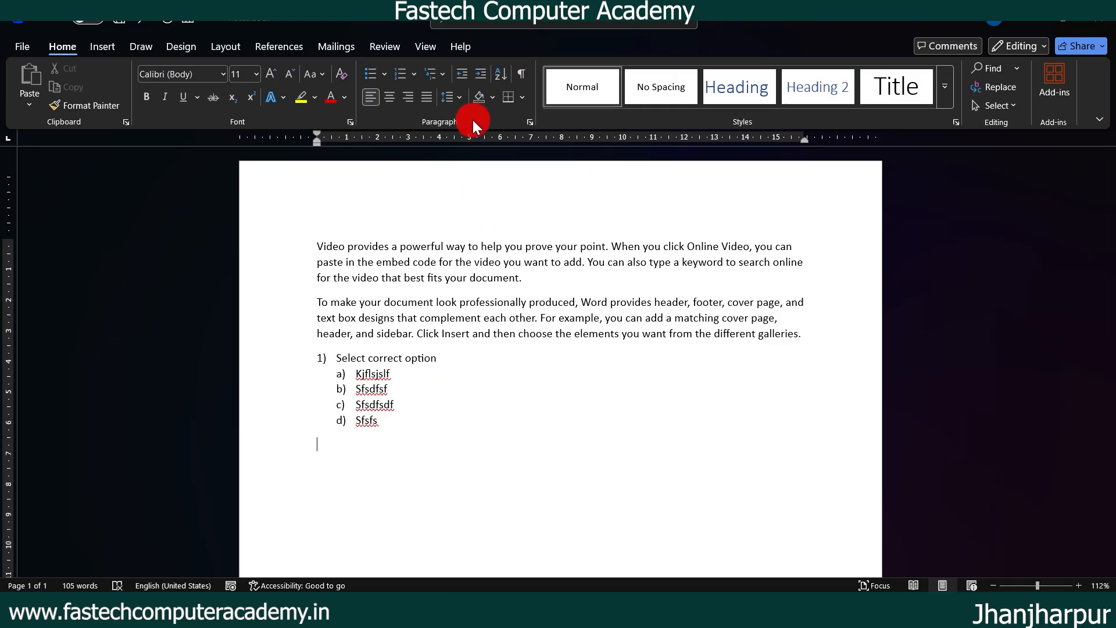
left_click(443, 75)
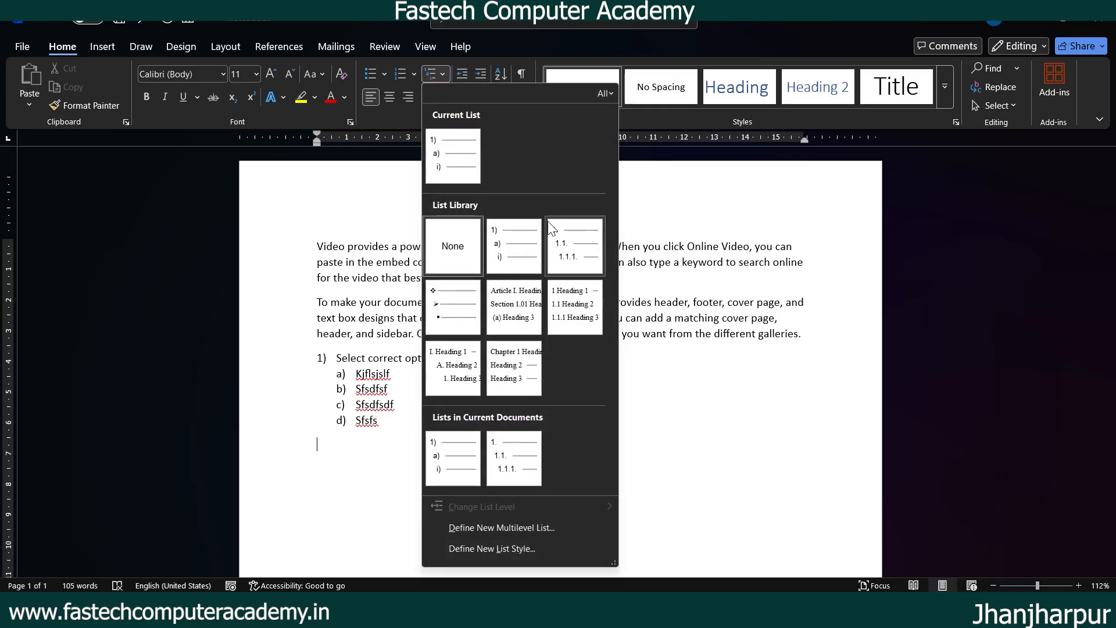
left_click(562, 243)
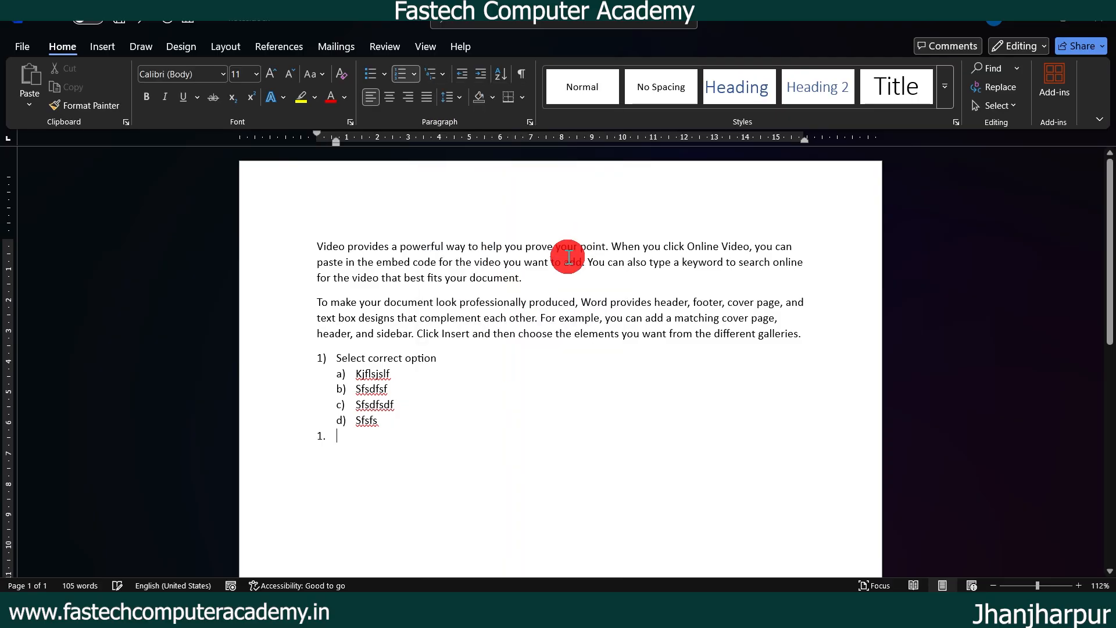
type("sdfsdfsfsdfsdfsdf")
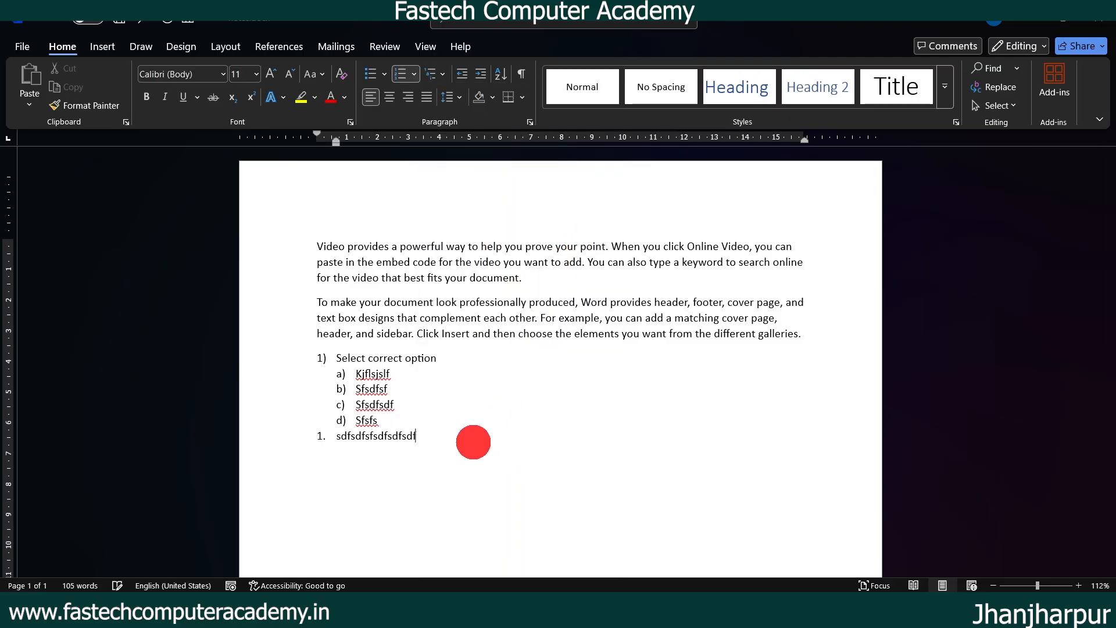
type("sdf")
Step: Add the second-level items "Sdjflskjflsfjdsf", "Slkfjdslfjdsklf" and "Slfkjdsfldsjf" as 1.1 to 1.3 of the multilevel list
key("Return")
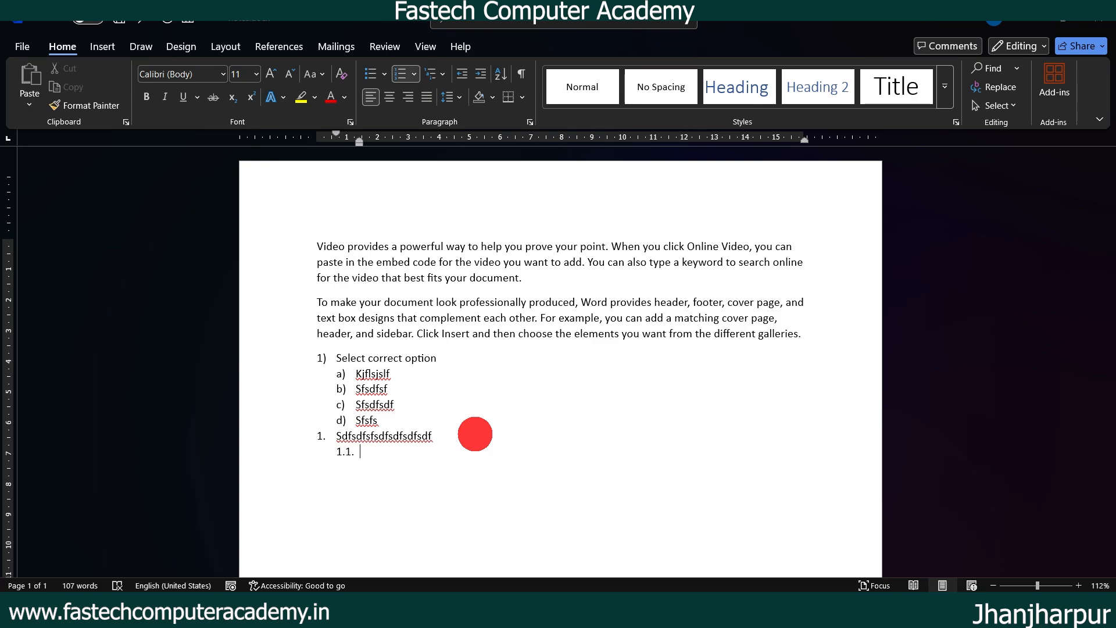
type("slkfjdslfjdsklf")
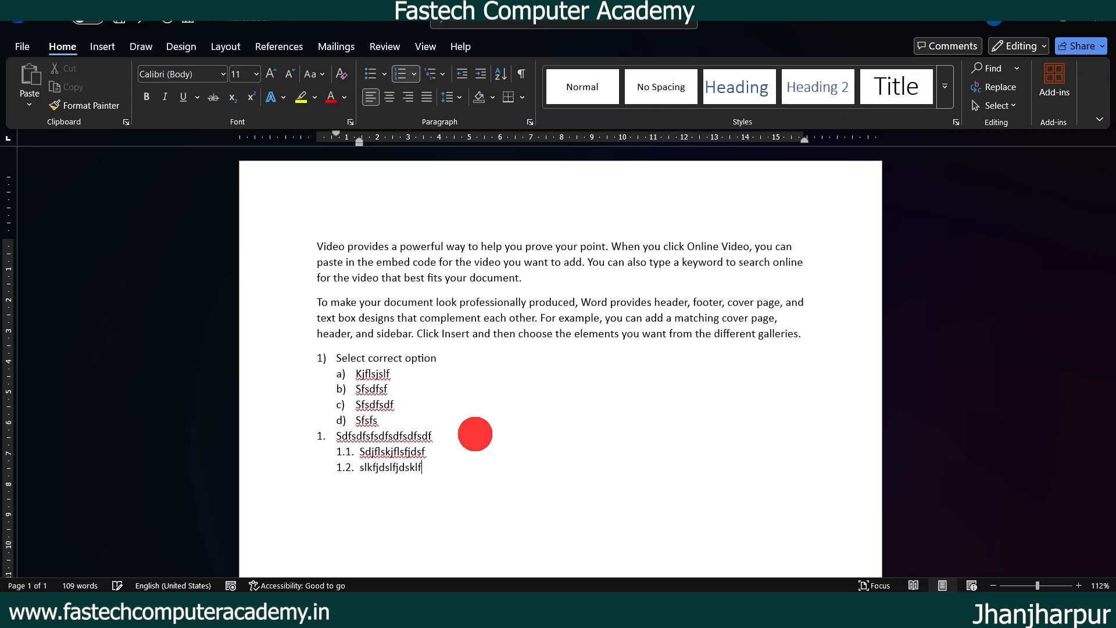
key("Return")
type("slfkjdsfldsjf")
key("Return")
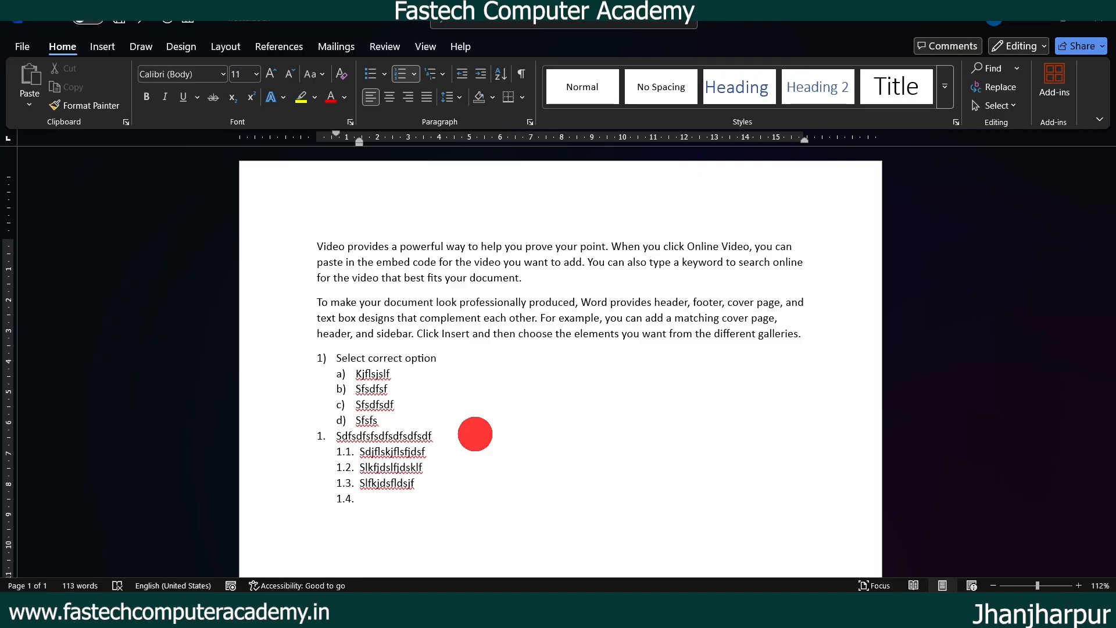
Step: Add the third-level items "Sdfsfsdfsfsdf" and "sdfdsfdsfdsf" under item 1.3 of the multilevel list
key("Tab")
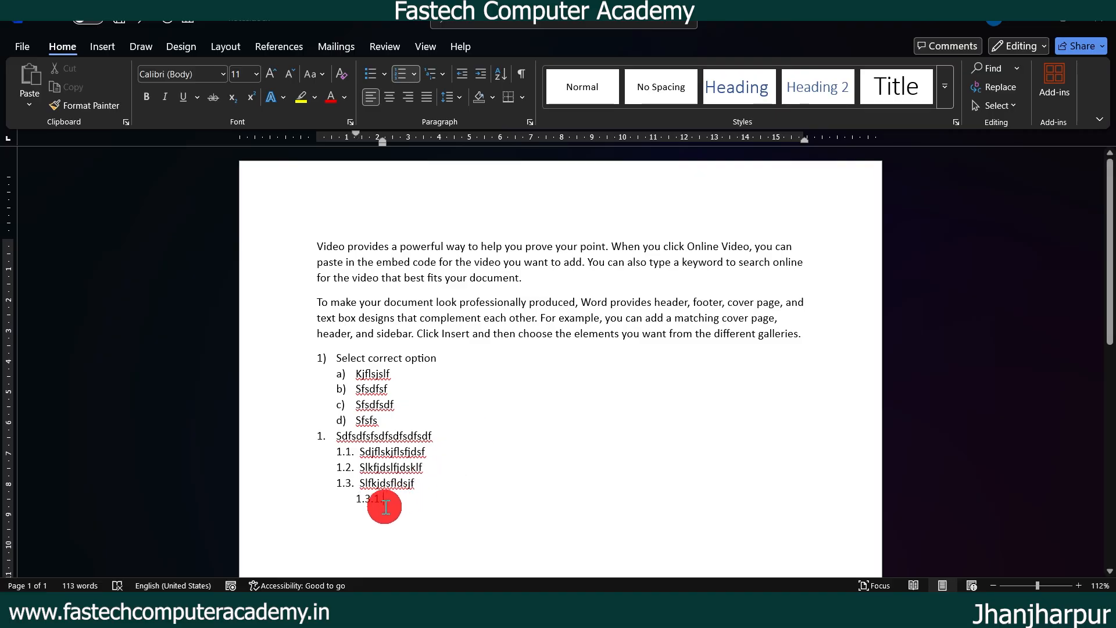
type("sdfsfsdfsfsdf")
key("Return")
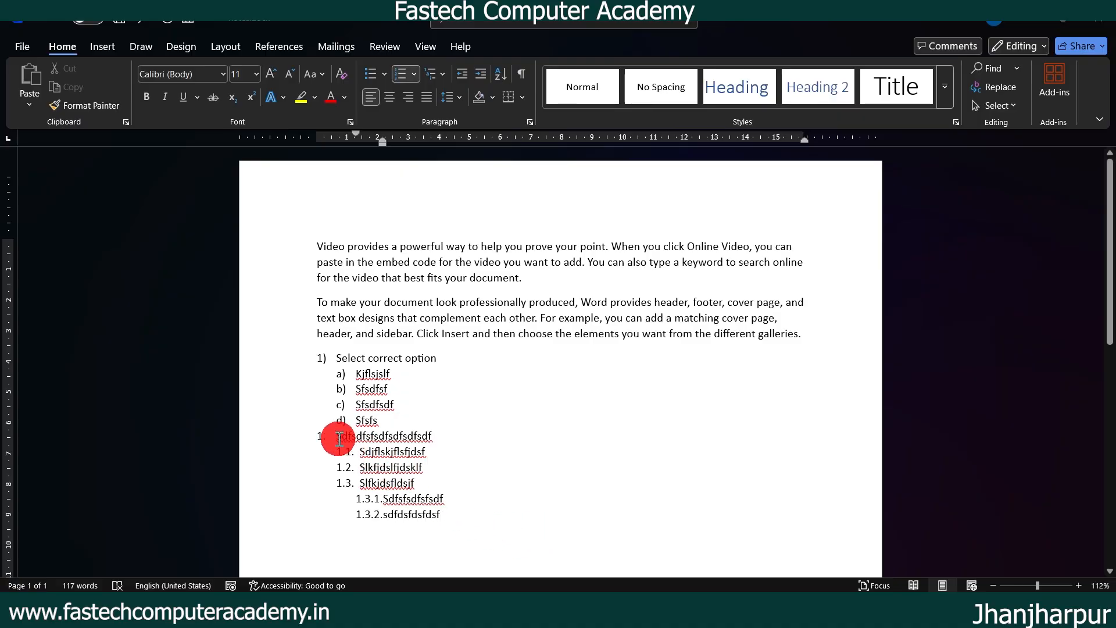
left_click_drag(440, 439, 326, 435)
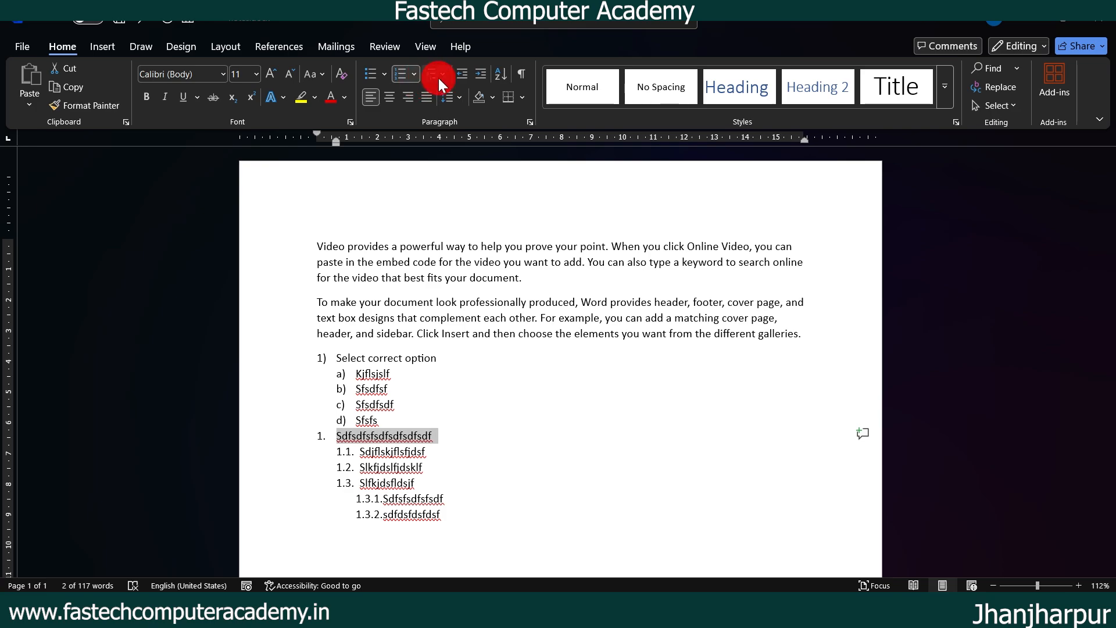
left_click(508, 343)
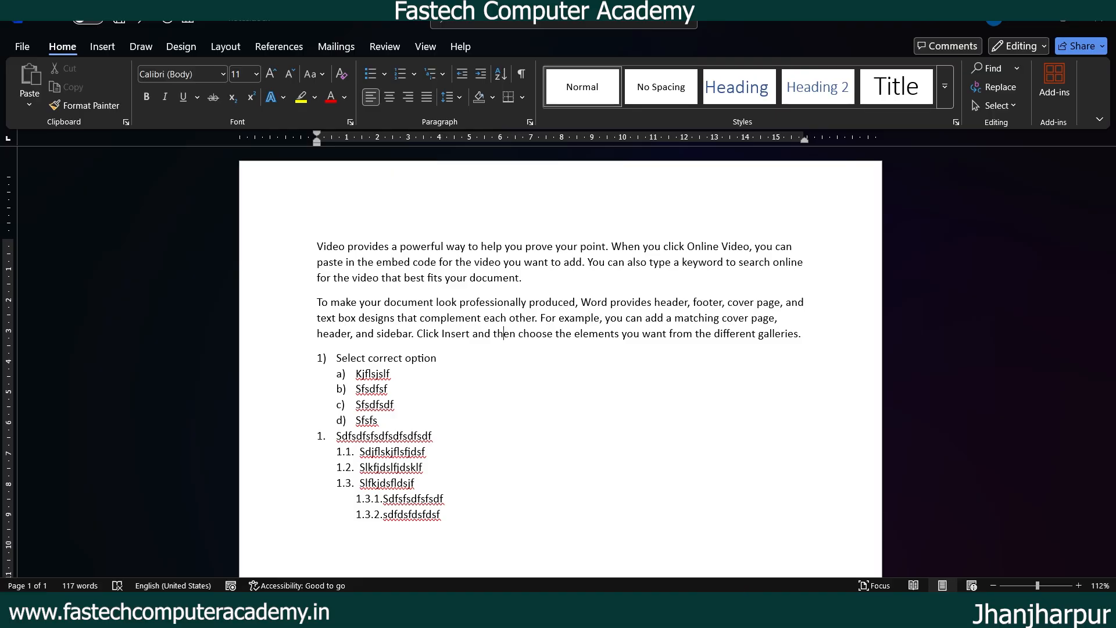
Step: Switch to the Day 16 PDF notes and read on past Text Alignment to Line Spacing and Indentation on page 28
key("alt+Tab")
scroll(672, 443, "down", 6)
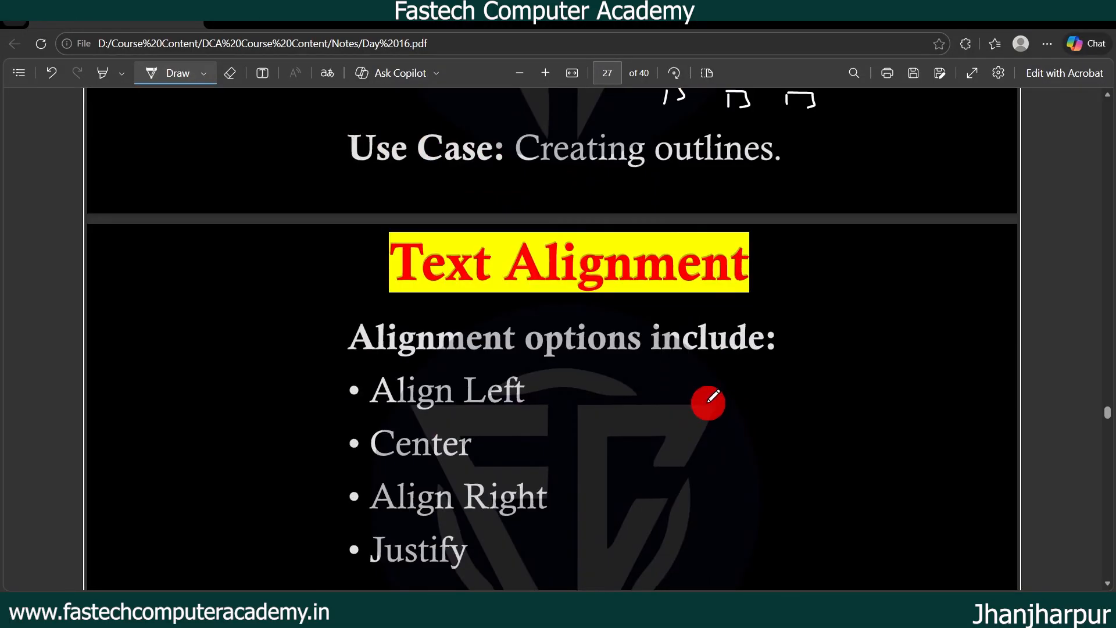
scroll(707, 399, "down", 2)
scroll(632, 339, "down", 7)
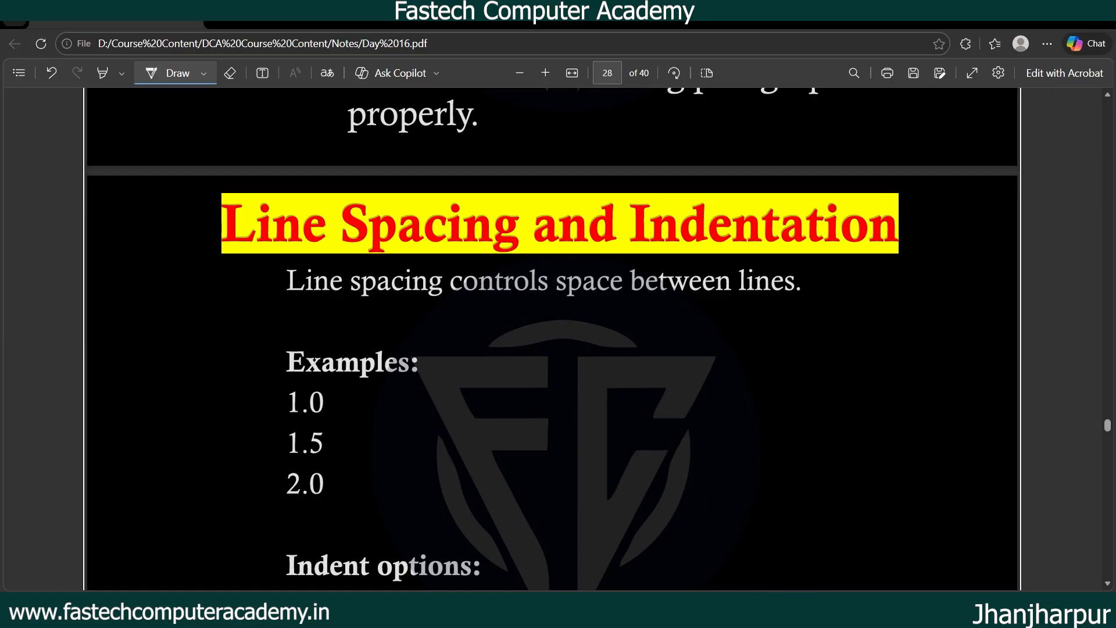
Step: Switch back to the Word document and insert a three-line filler paragraph after the first paragraph, followed by the short line "slkfjslfjslf"
key("alt+Tab")
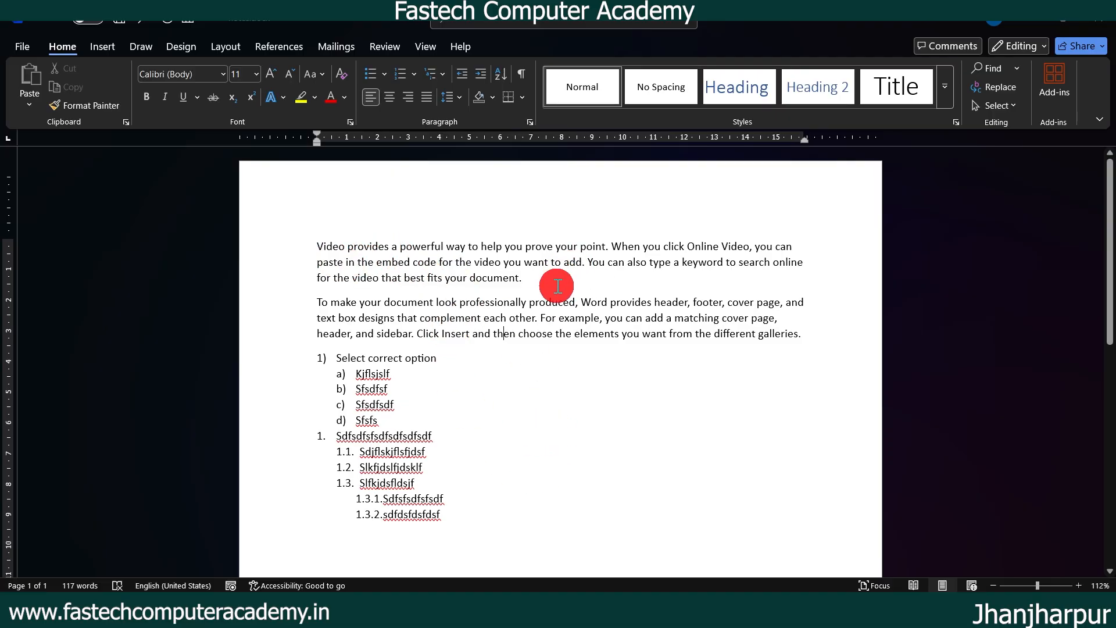
key("Return")
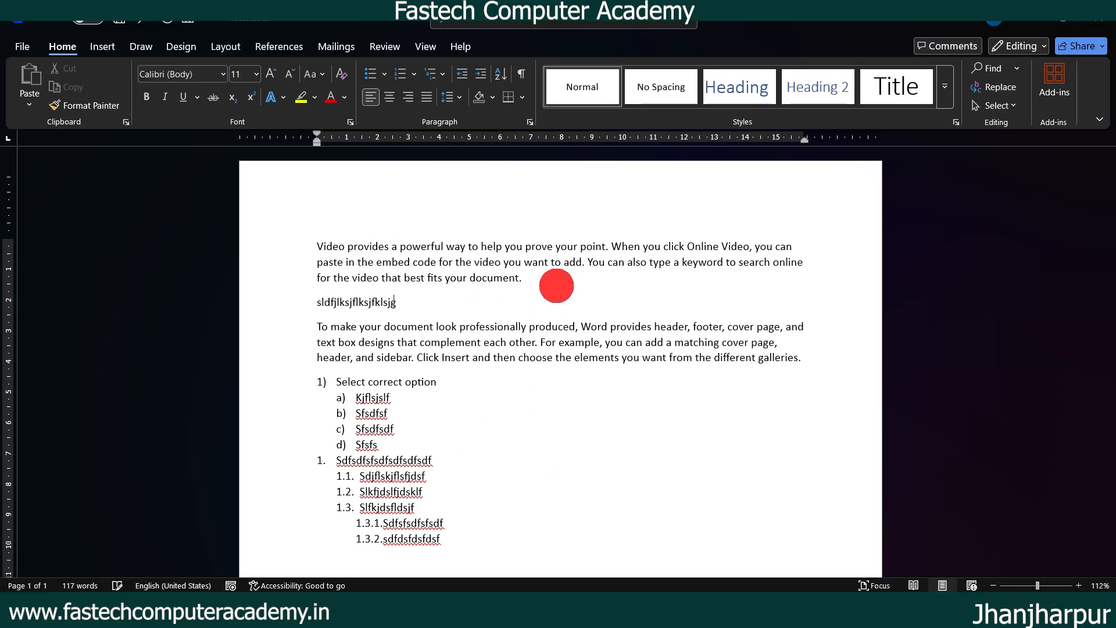
type("sldfjlksjflksjfklsjgklfjgkldfjlgkjdfklgjdfklgjsklfjklgjlkdjglkjfkldsjfkl")
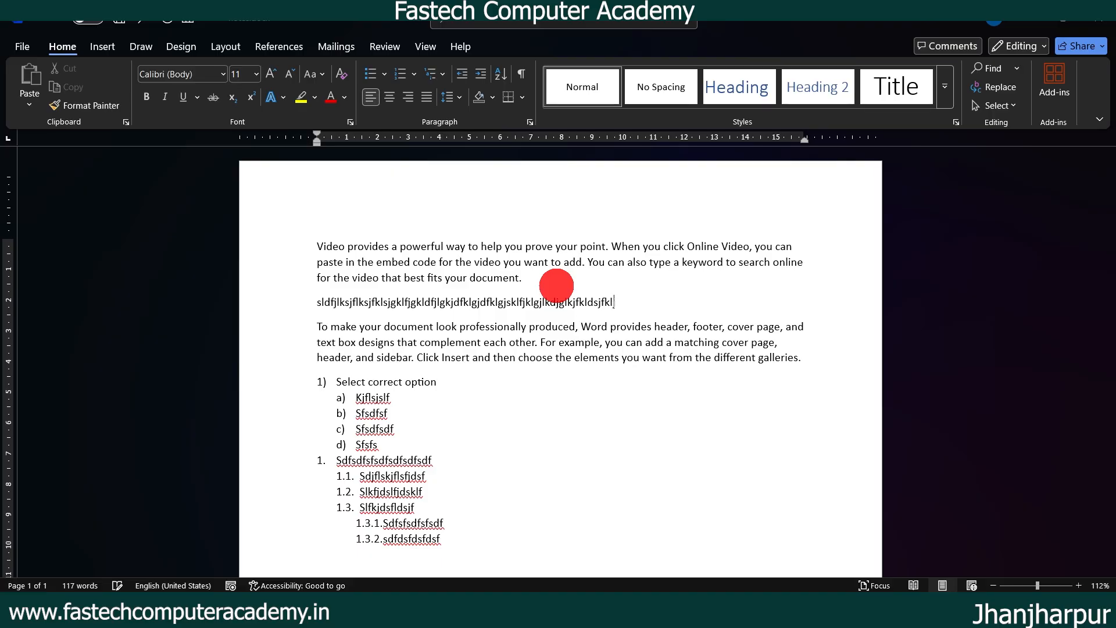
type("jsfkljslkgjdfljklsjfklsjklsjfklsjdfkldsjklfjdfgkljklgjdf")
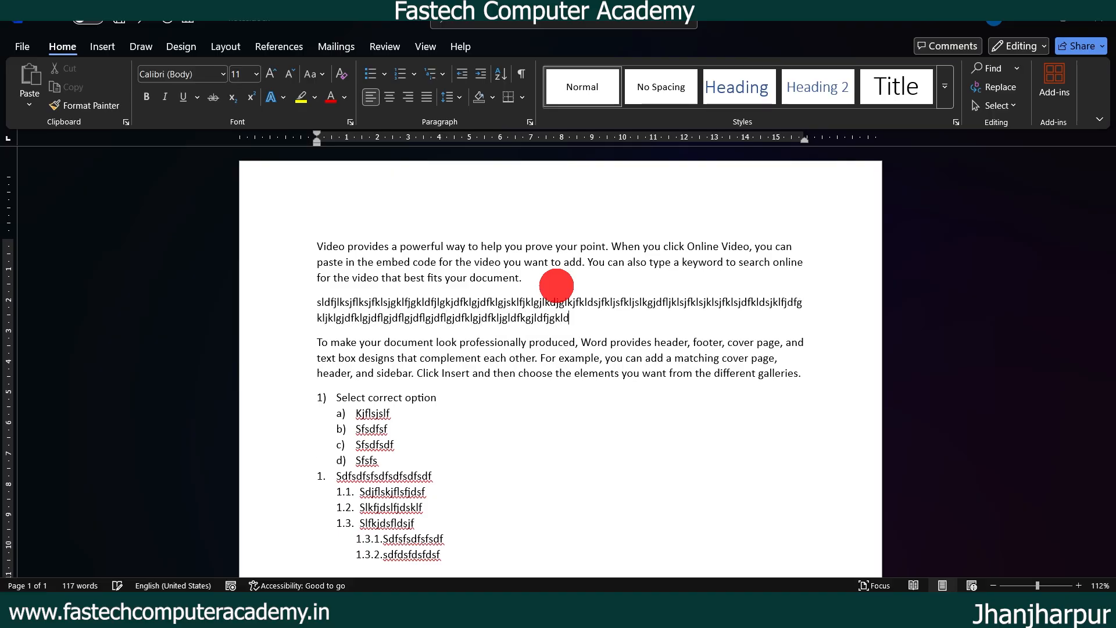
type("klgjdflgjdflgjdflgjdflgjdfklgjdfkljg")
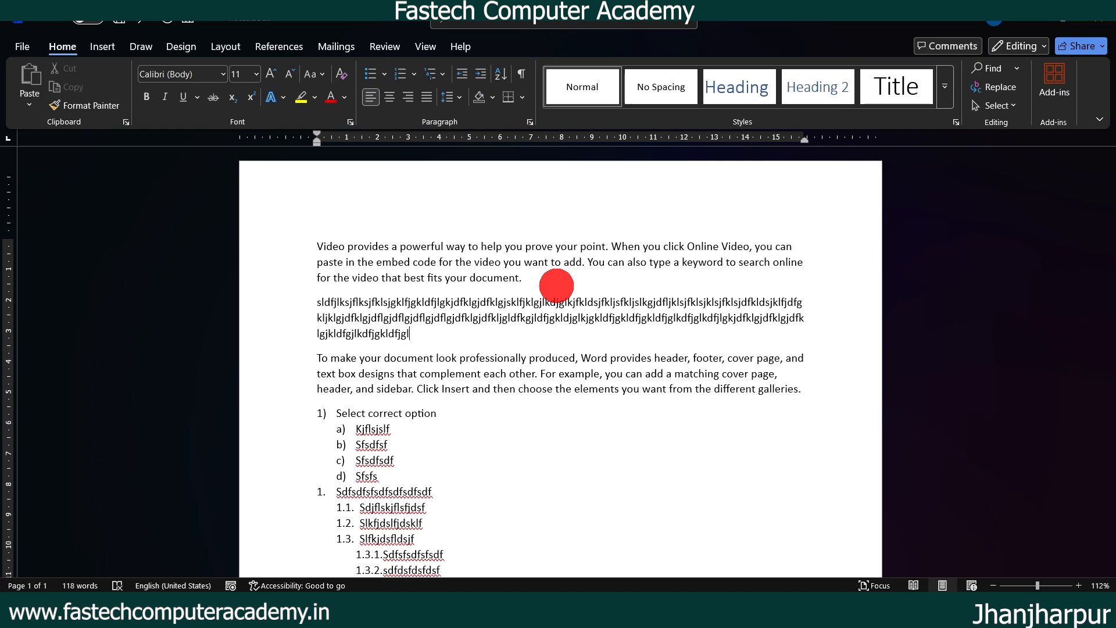
key("Return")
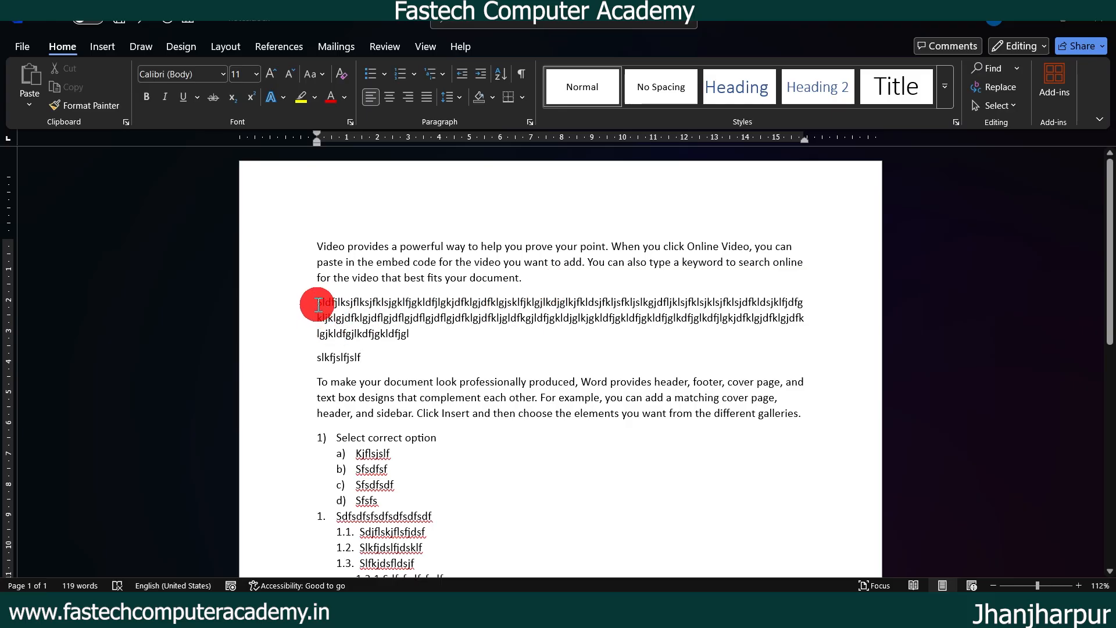
Step: Set the line spacing of the three-line filler paragraph to 1.0
left_click_drag(319, 304, 436, 331)
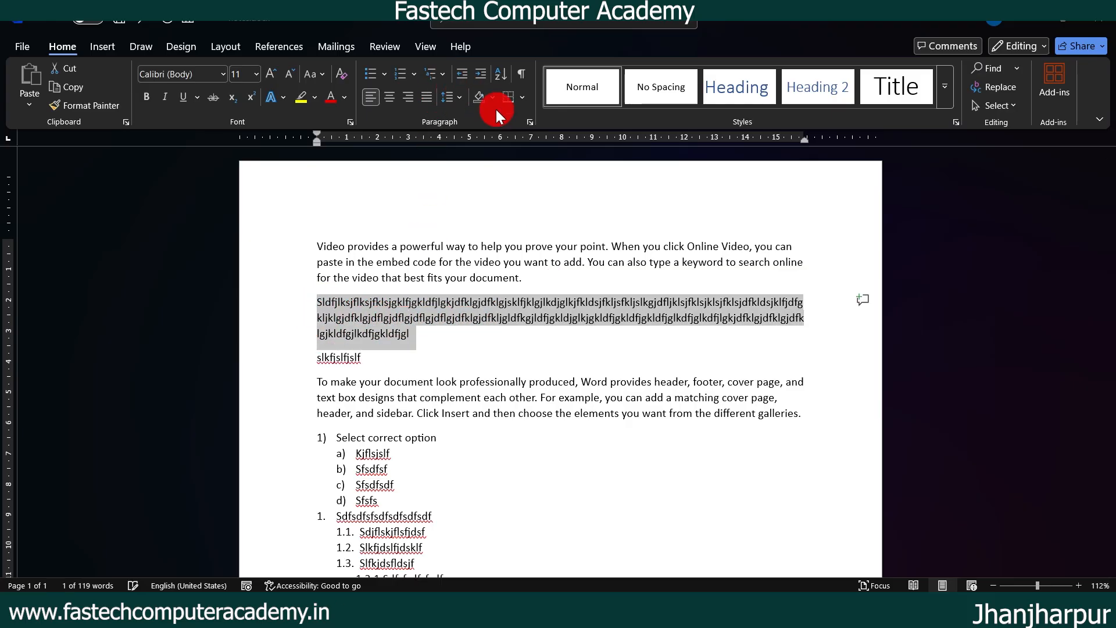
left_click(457, 98)
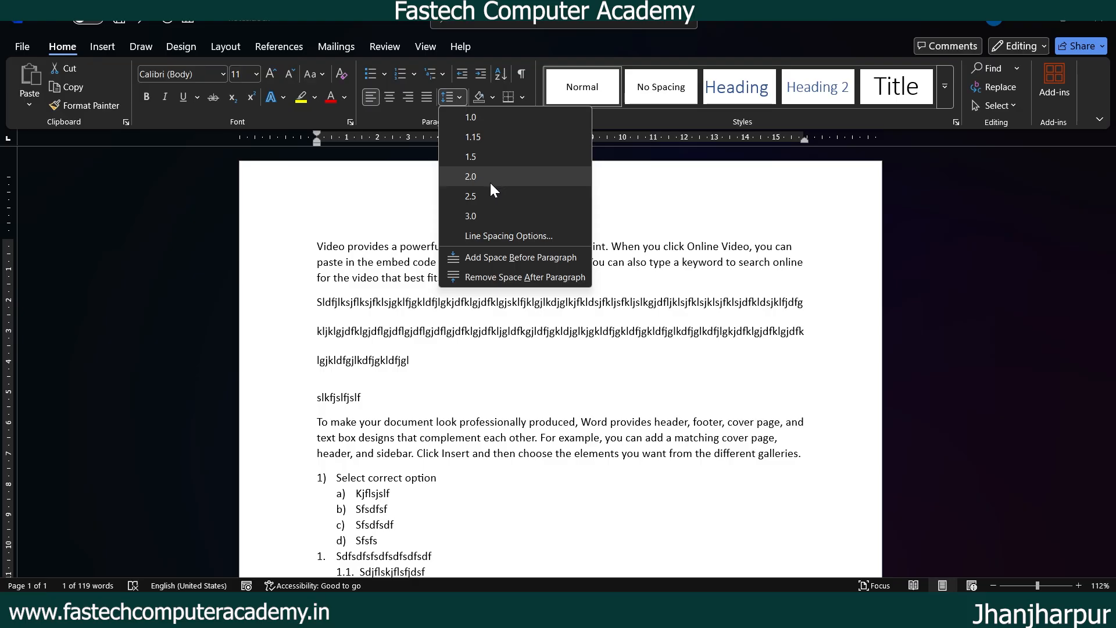
left_click(480, 117)
left_click(416, 254)
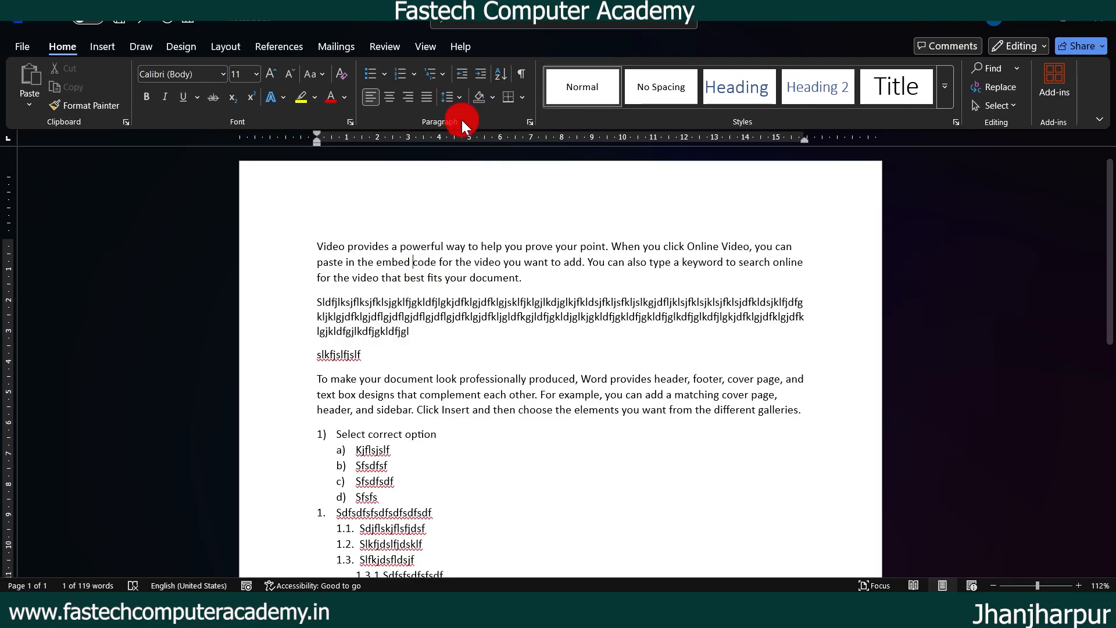
Step: Preview the line spacing options on the first paragraph without choosing one
left_click(457, 97)
left_click(497, 380)
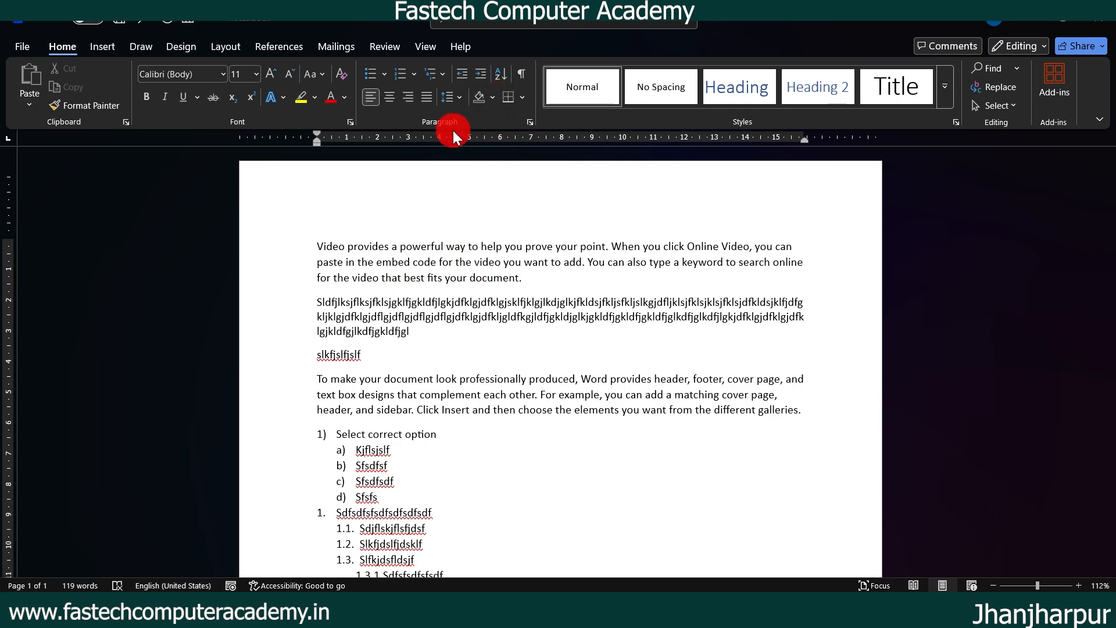
left_click(464, 103)
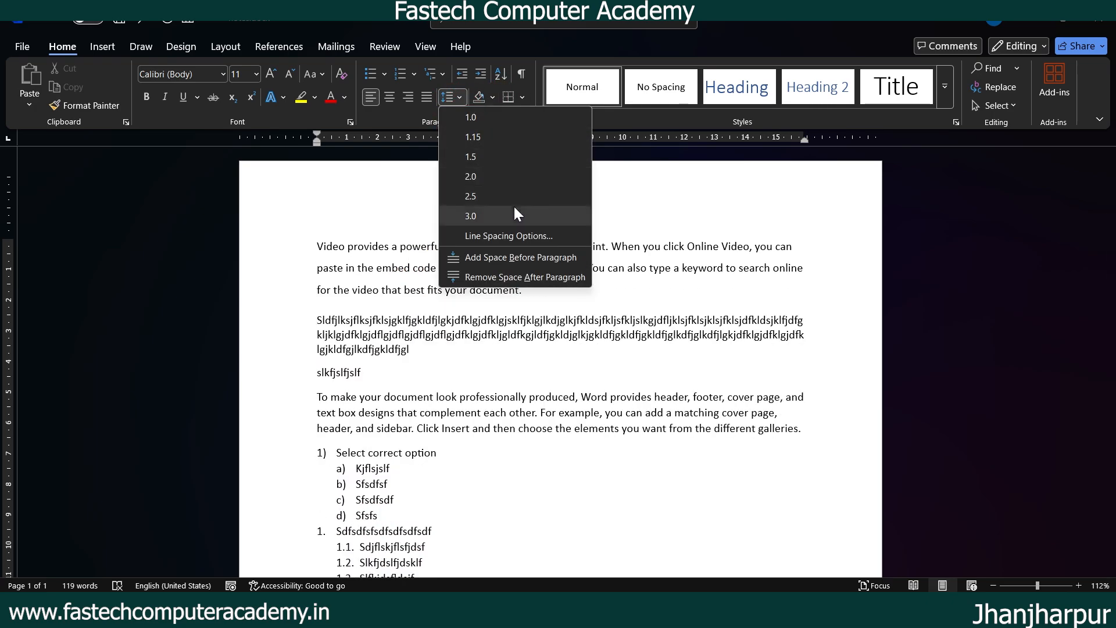
left_click(704, 350)
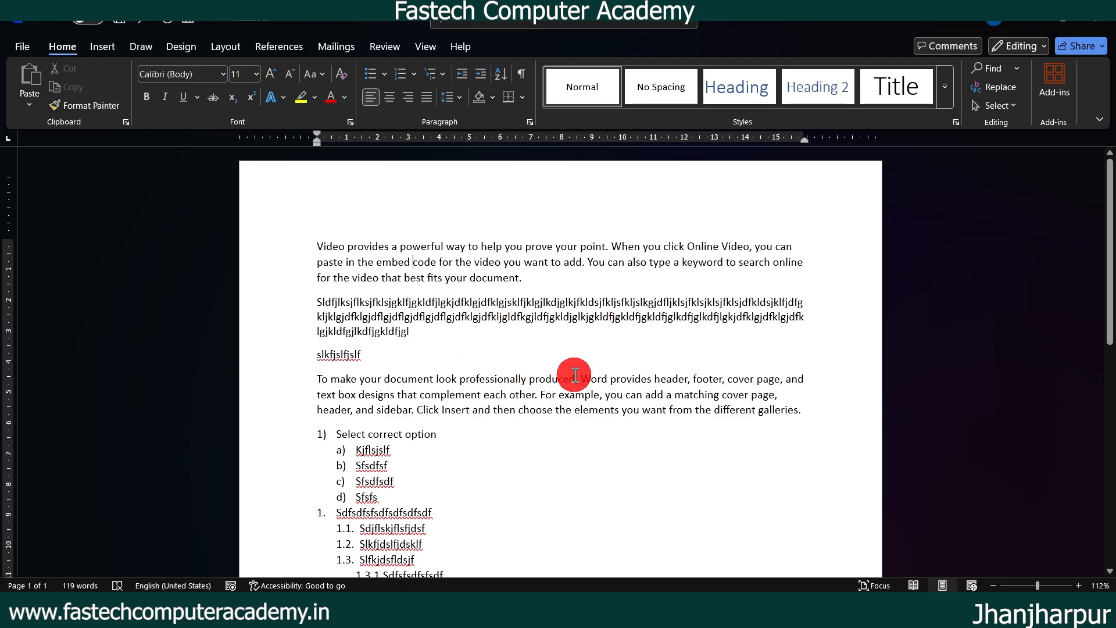
scroll(586, 375, "down", 3)
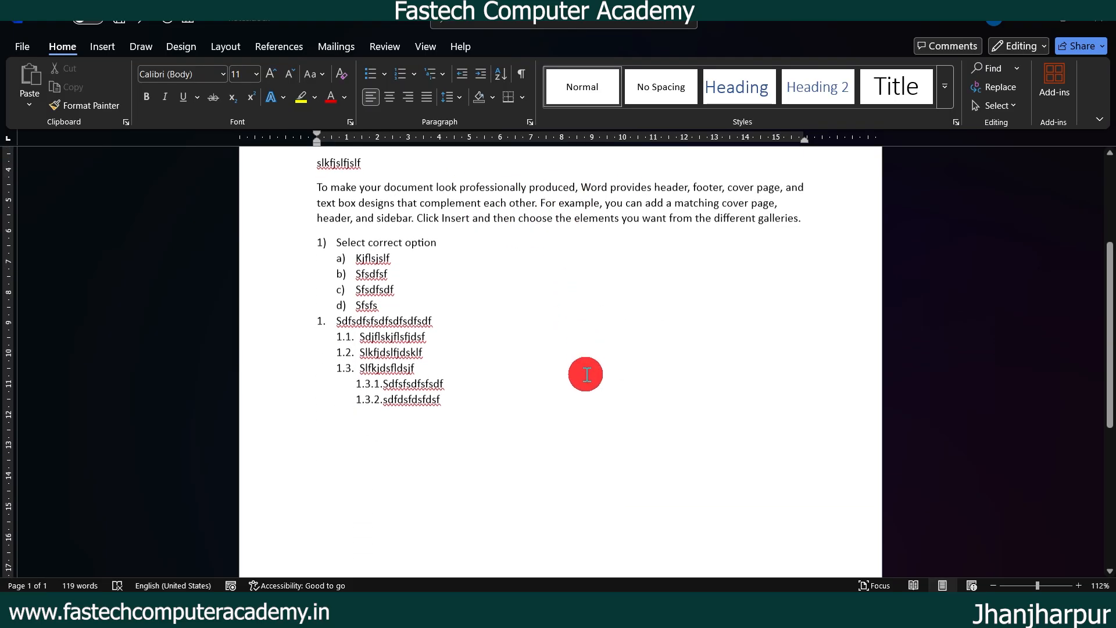
double_click(324, 458)
triple_click(322, 454)
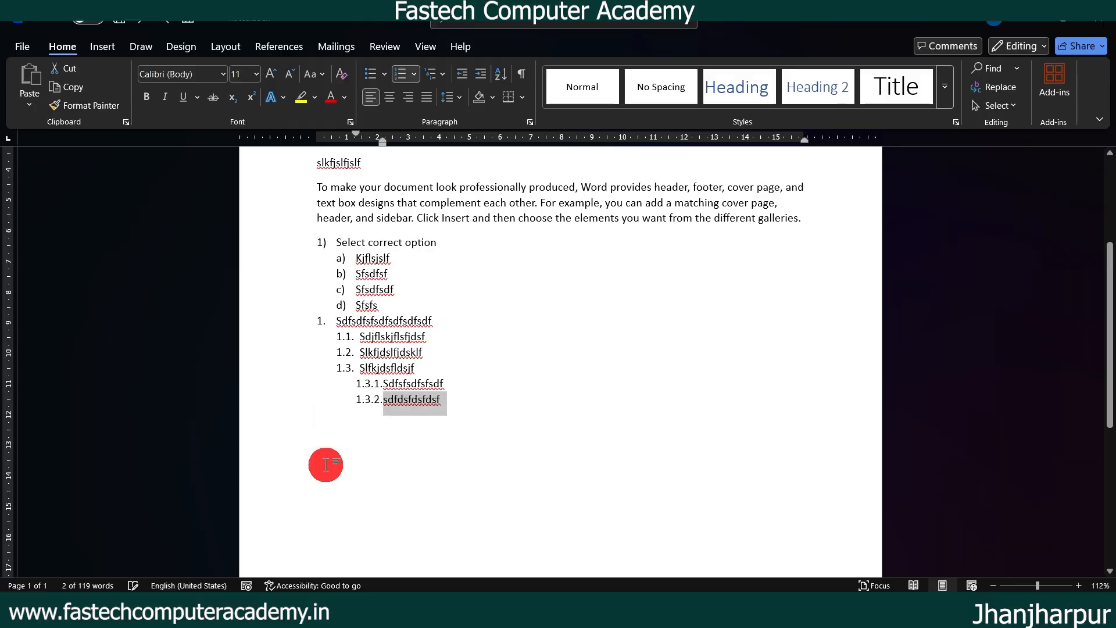
double_click(327, 459)
left_click(326, 454)
scroll(582, 334, "up", 3)
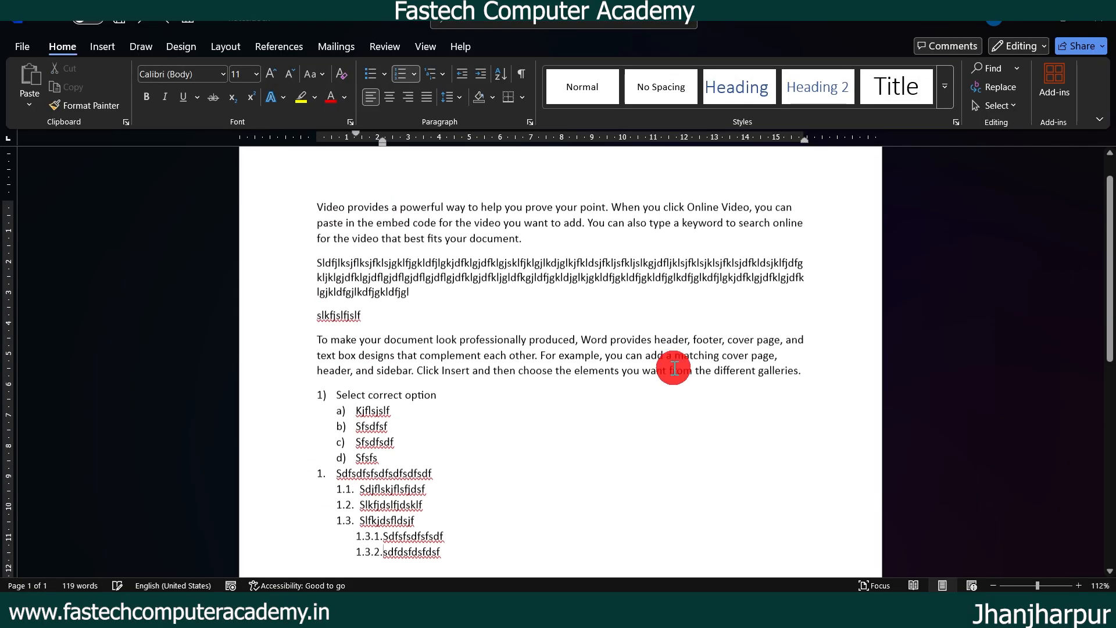
Step: Add an empty paragraph below the short filler line "slkfjslfjslf"
left_click(473, 317)
key("Return")
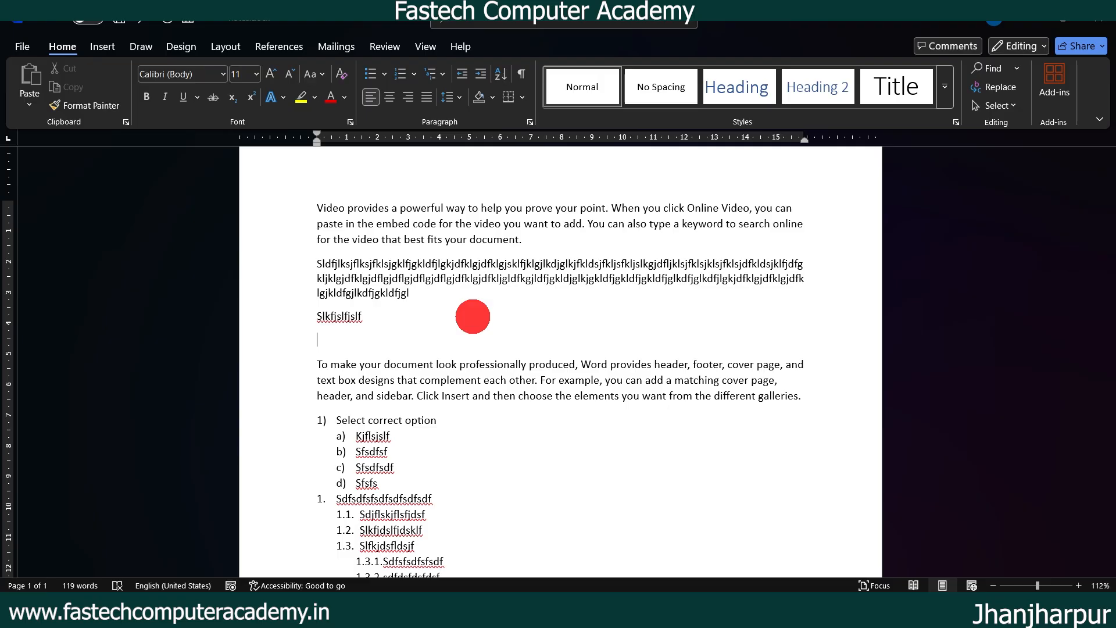
scroll(472, 316, "down", 1)
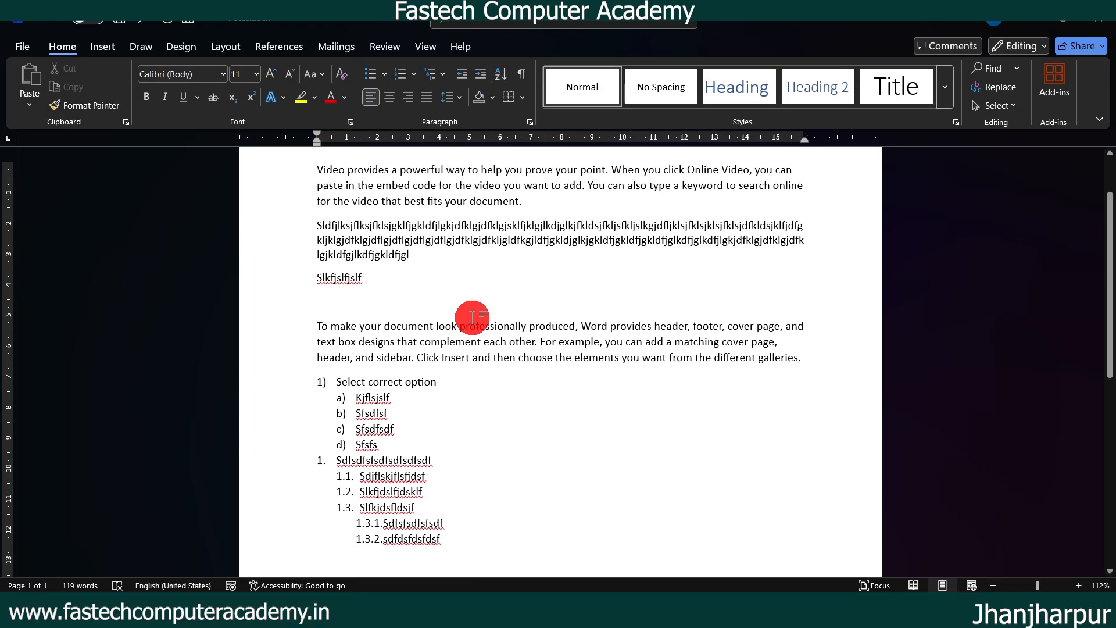
Step: Enter seven first names, each on its own line, below the short filler line "Slkfjslfjslf"
type("Ra")
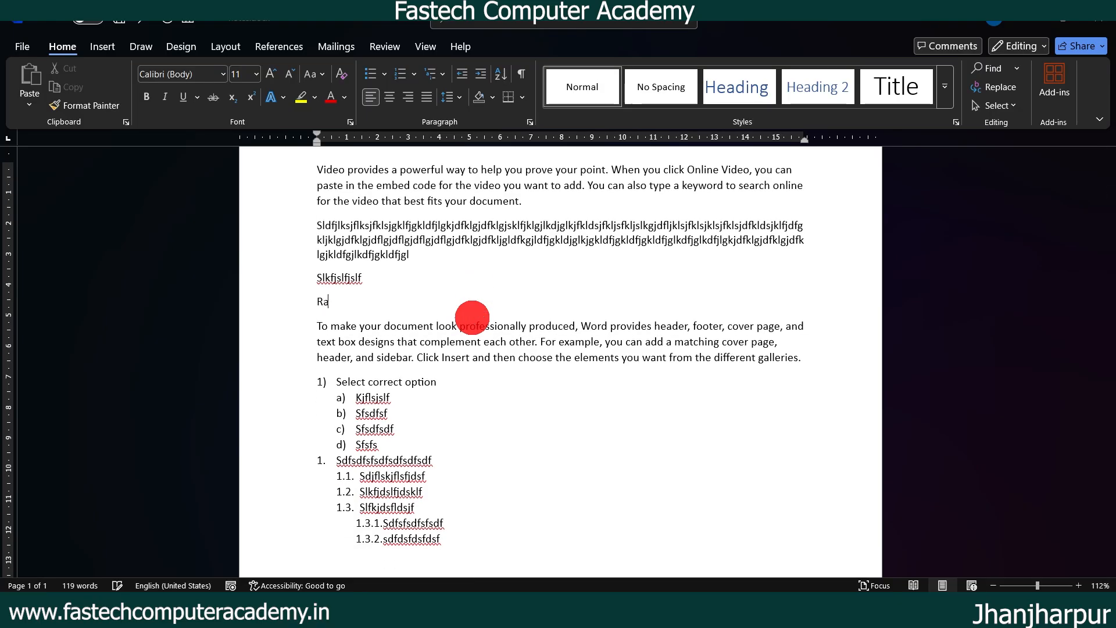
type("hul")
key("Return")
type("Shyam")
key("Return")
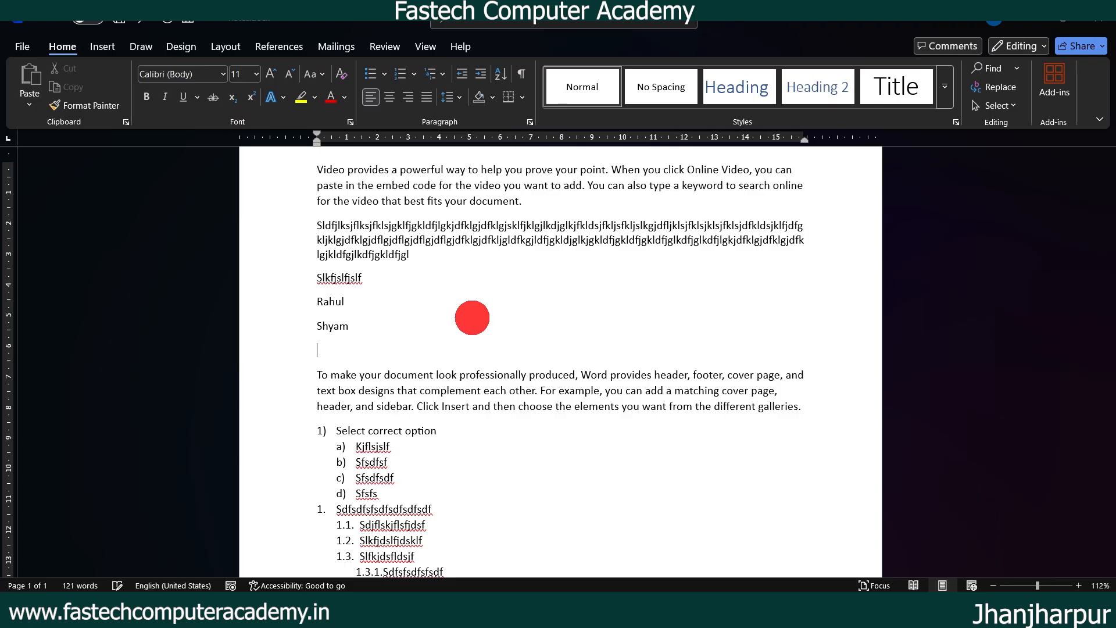
type("Irfan")
key("Return")
type("M")
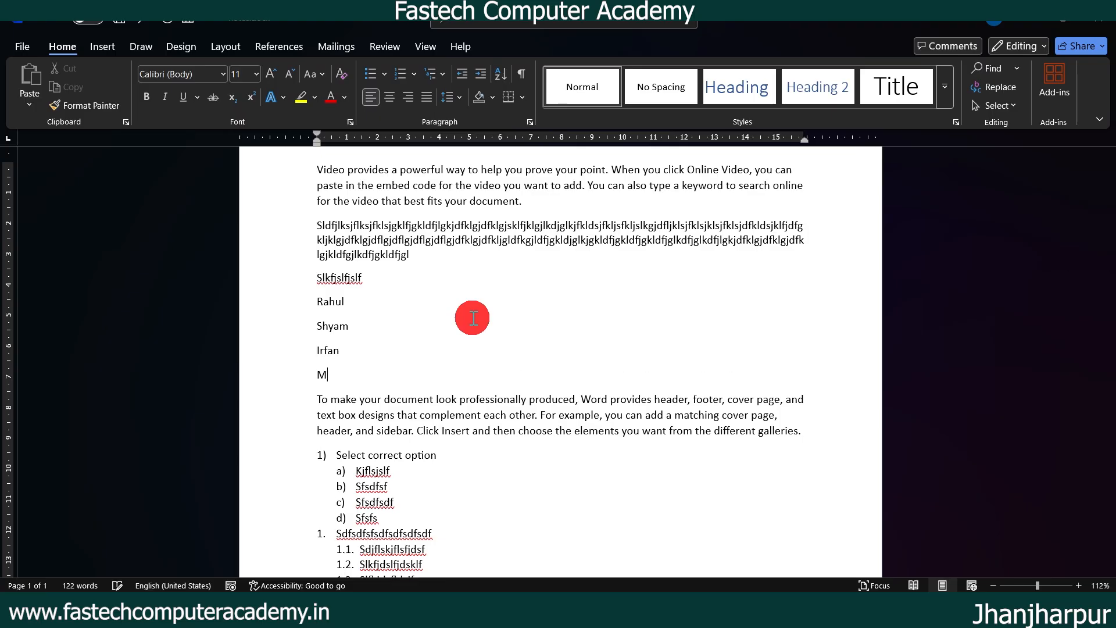
type("ohan")
key("Return")
type("Deepak")
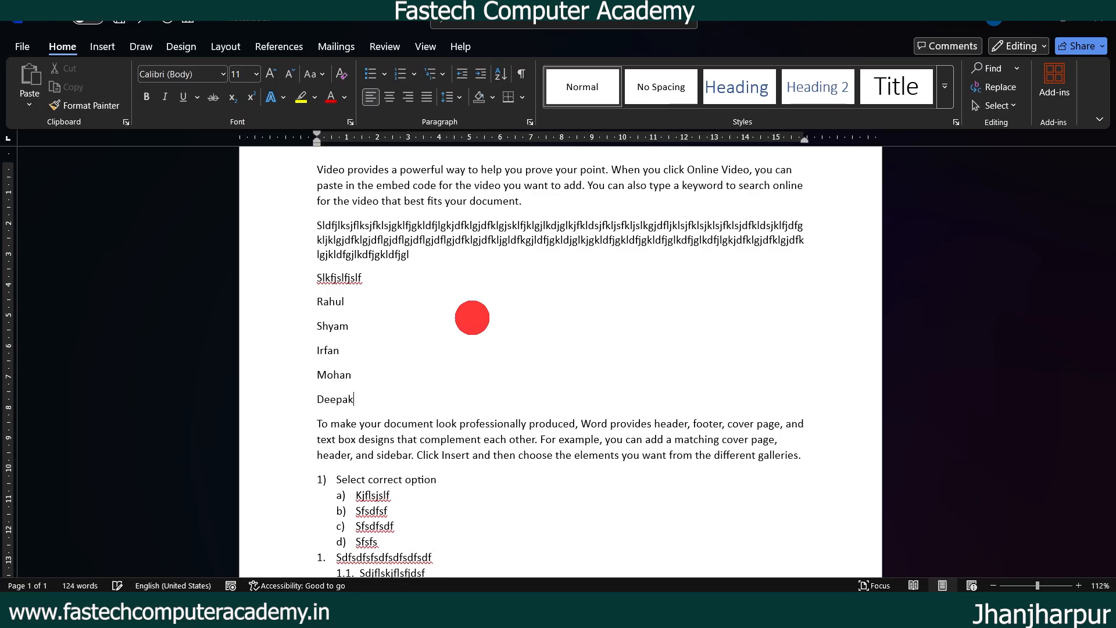
key("Return")
type("Aman")
key("Return")
type("blu")
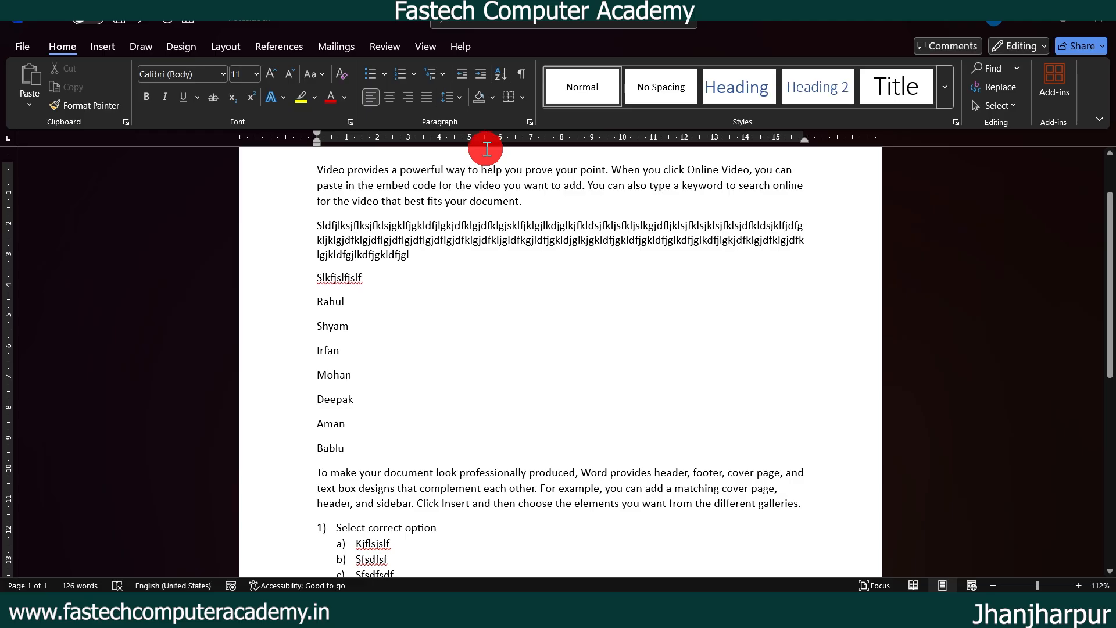
Step: Show the paragraph marks and other formatting symbols in the document, and hide them again
scroll(619, 311, "up", 1)
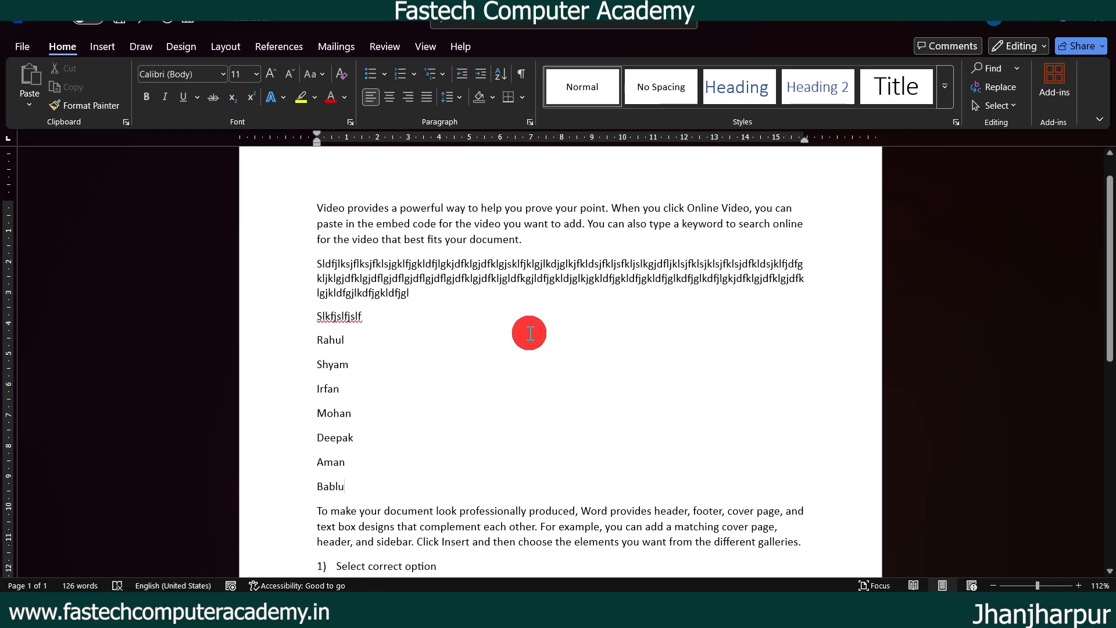
left_click(524, 76)
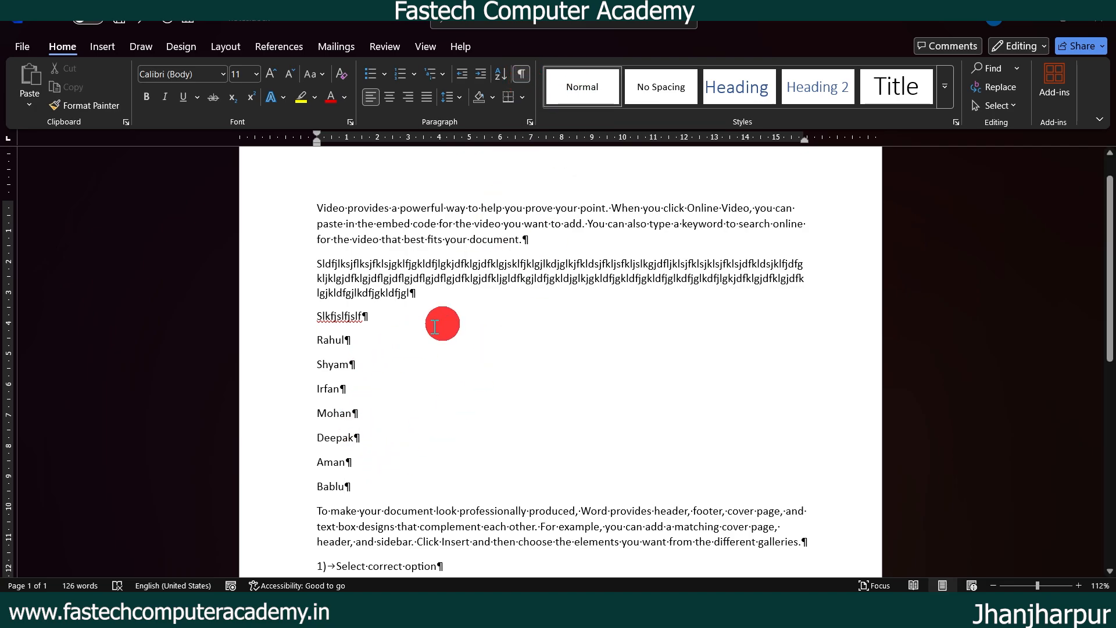
scroll(552, 372, "down", 1)
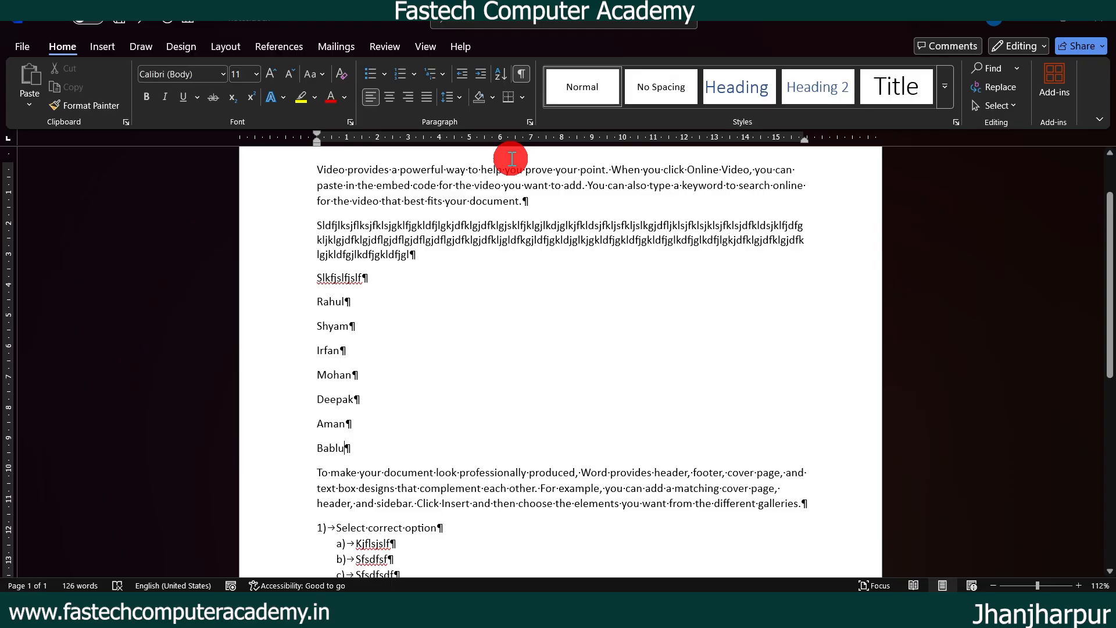
left_click(525, 75)
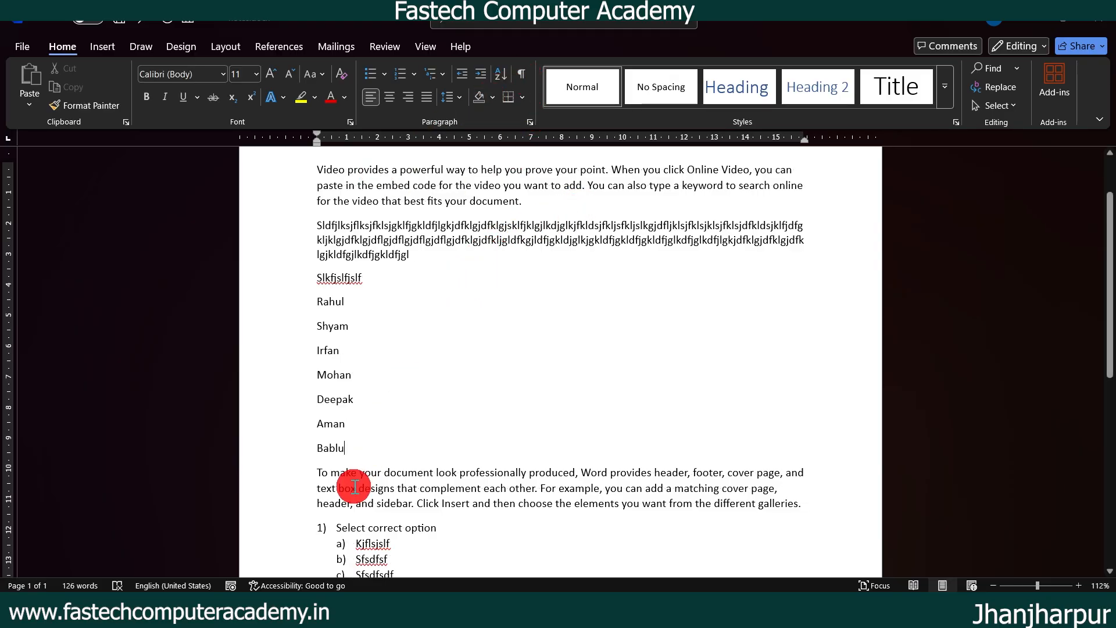
Step: Set the line spacing of the seven name lines to 1.0
left_click_drag(317, 305, 367, 447)
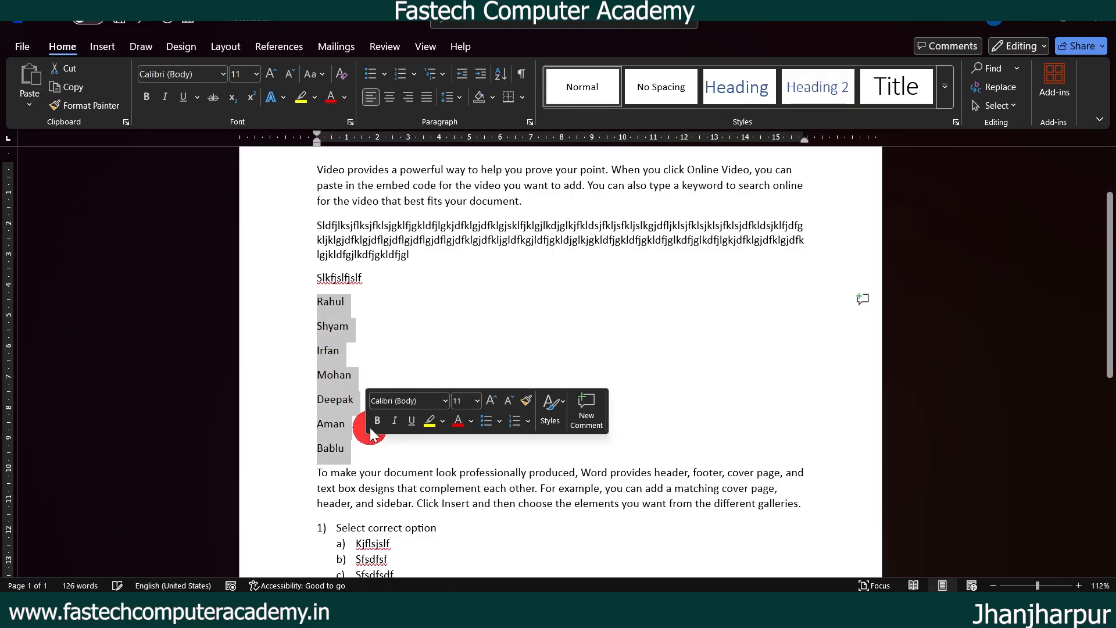
left_click(459, 98)
left_click(477, 116)
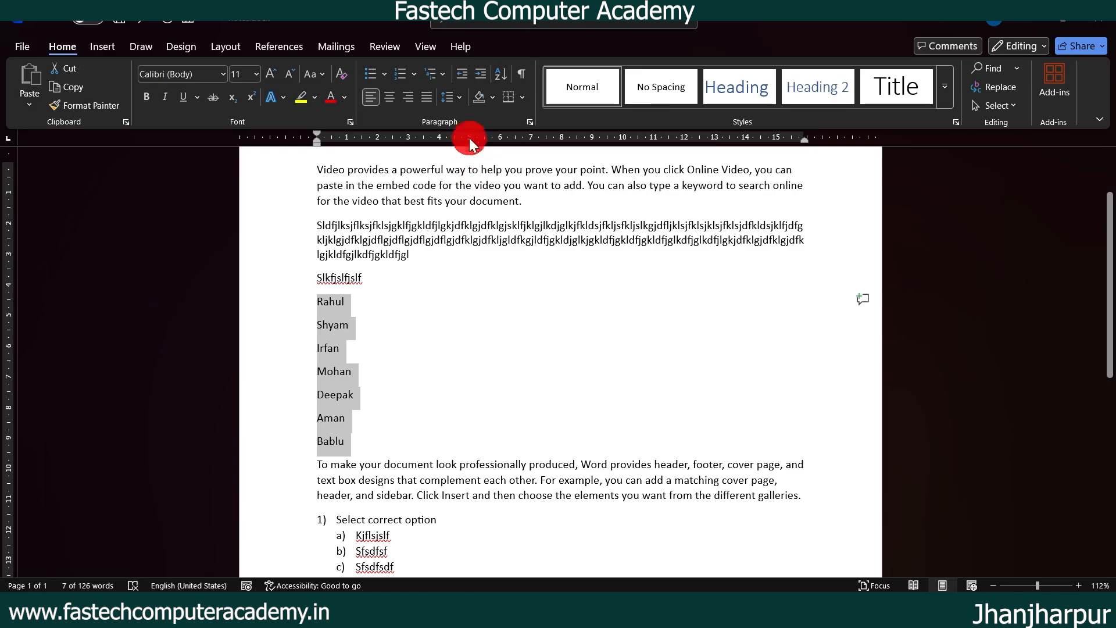
Step: Set the spacing after the seven name lines to 0 pt through the line spacing options
left_click(450, 99)
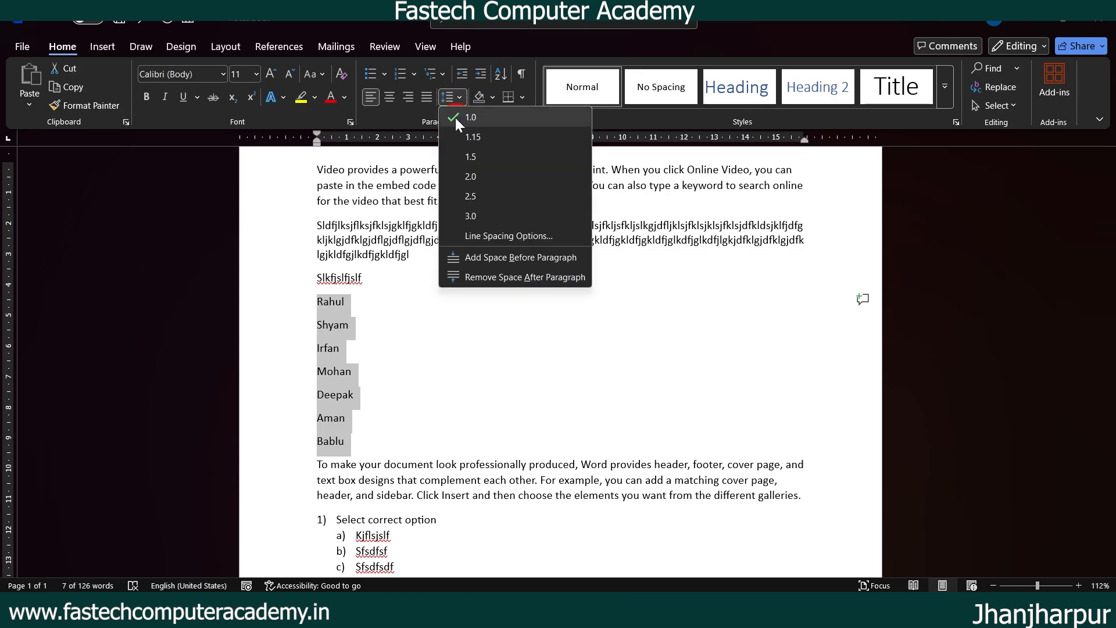
left_click(502, 235)
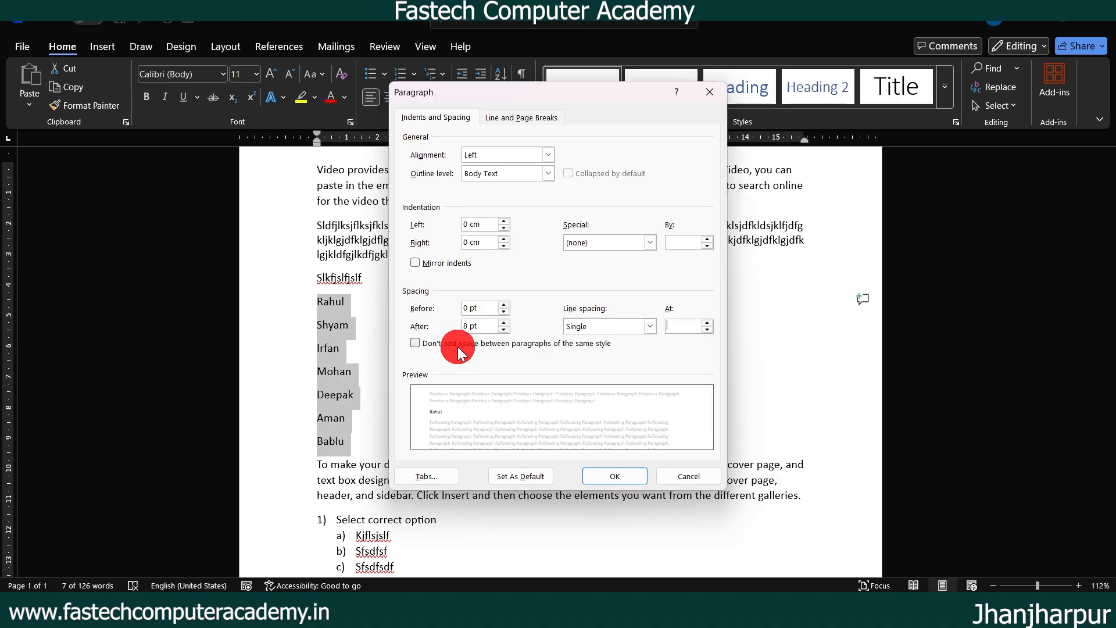
left_click(504, 329)
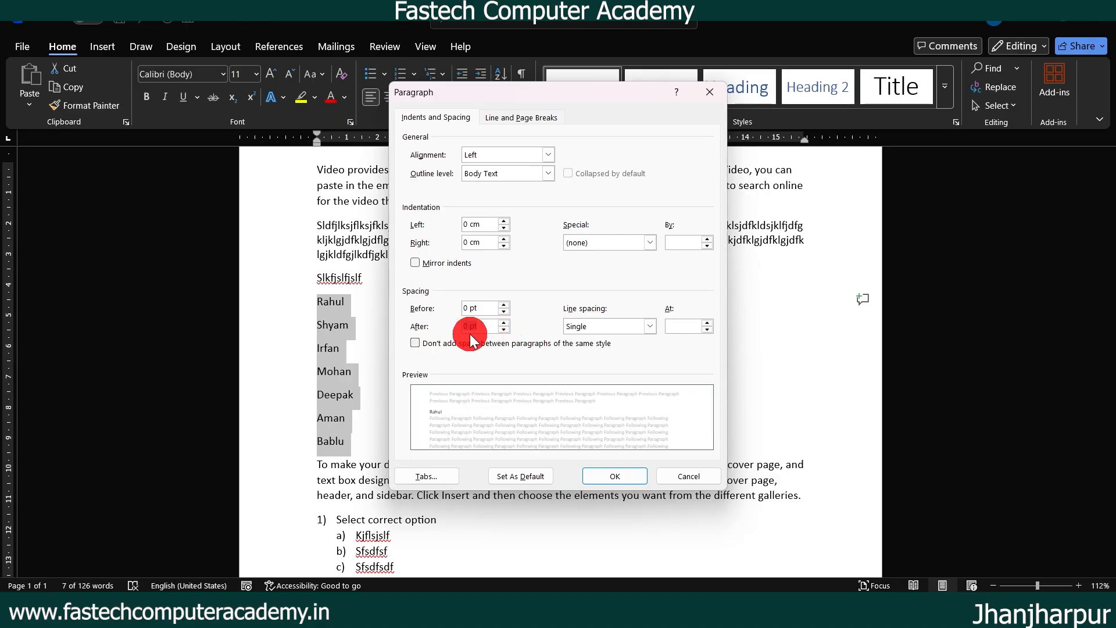
left_click(609, 477)
left_click(433, 387)
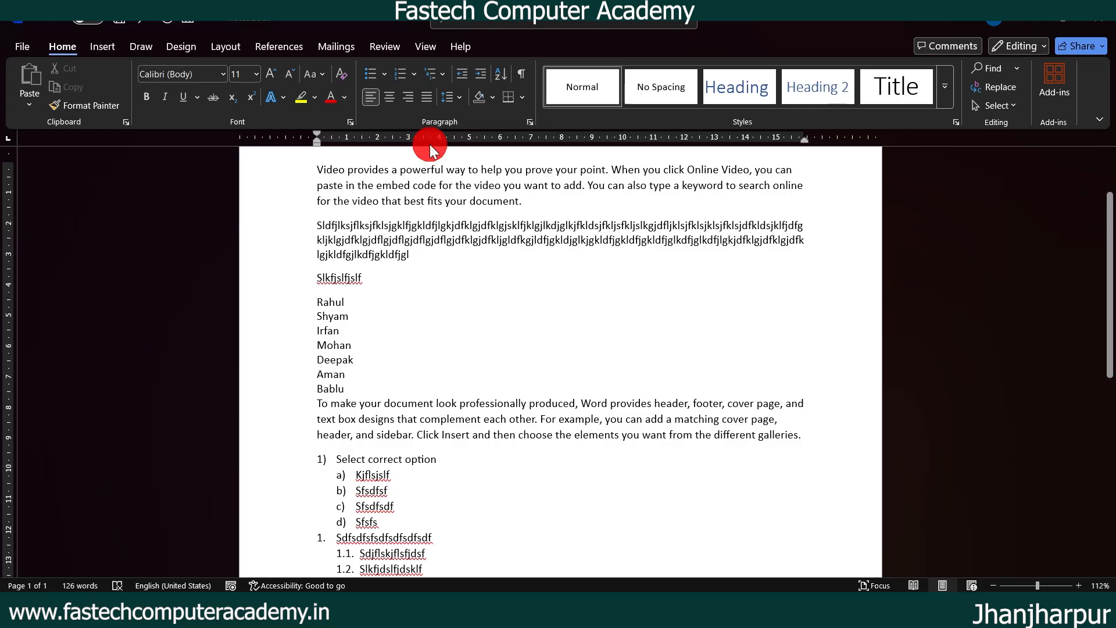
left_click(465, 102)
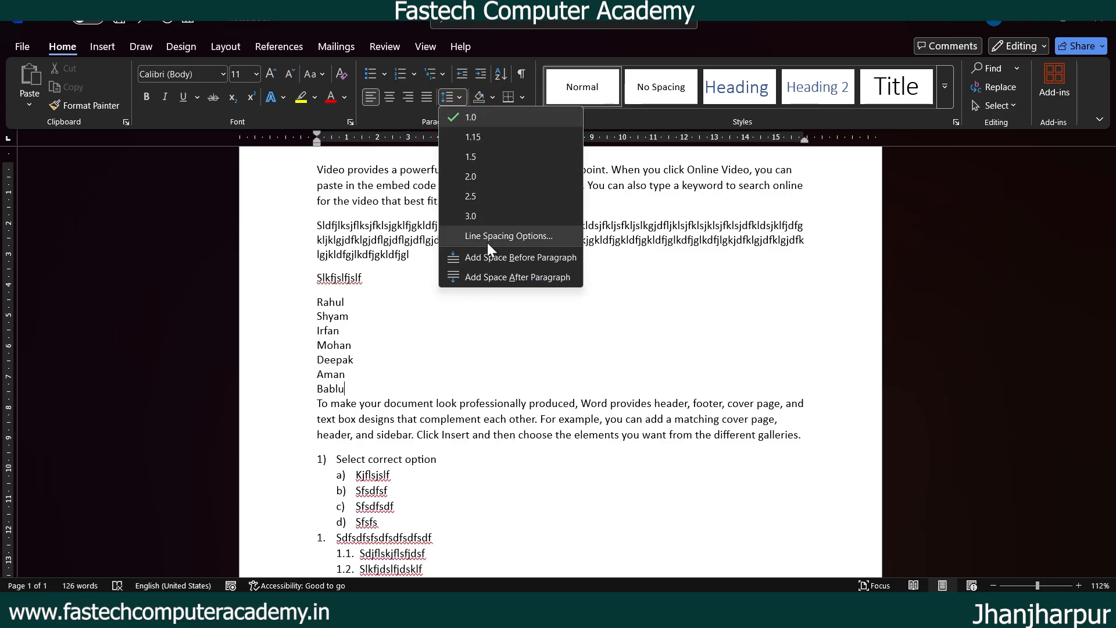
left_click(385, 339)
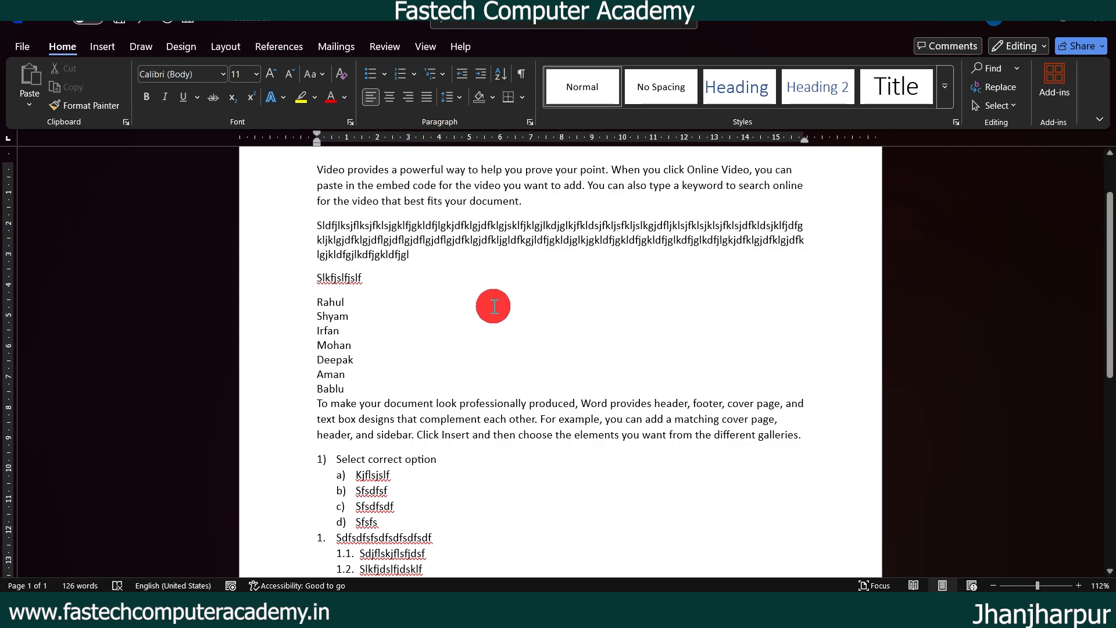
Step: Apply the standard blue shading to the first paragraph, "Video provides a powerful way"
scroll(575, 267, "up", 2)
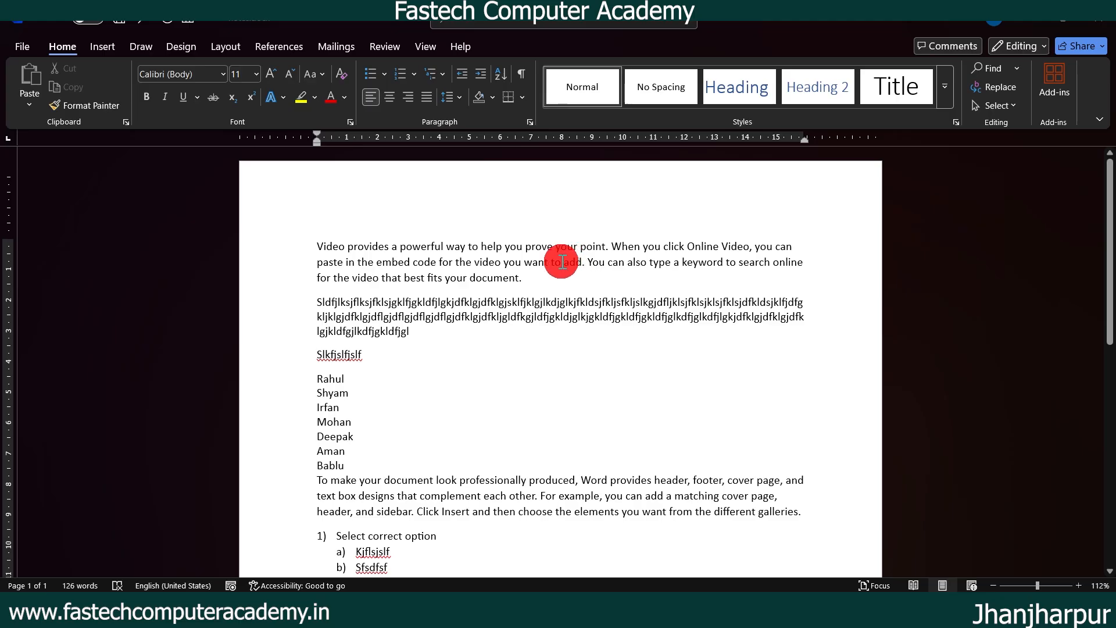
left_click_drag(316, 247, 521, 279)
left_click(491, 97)
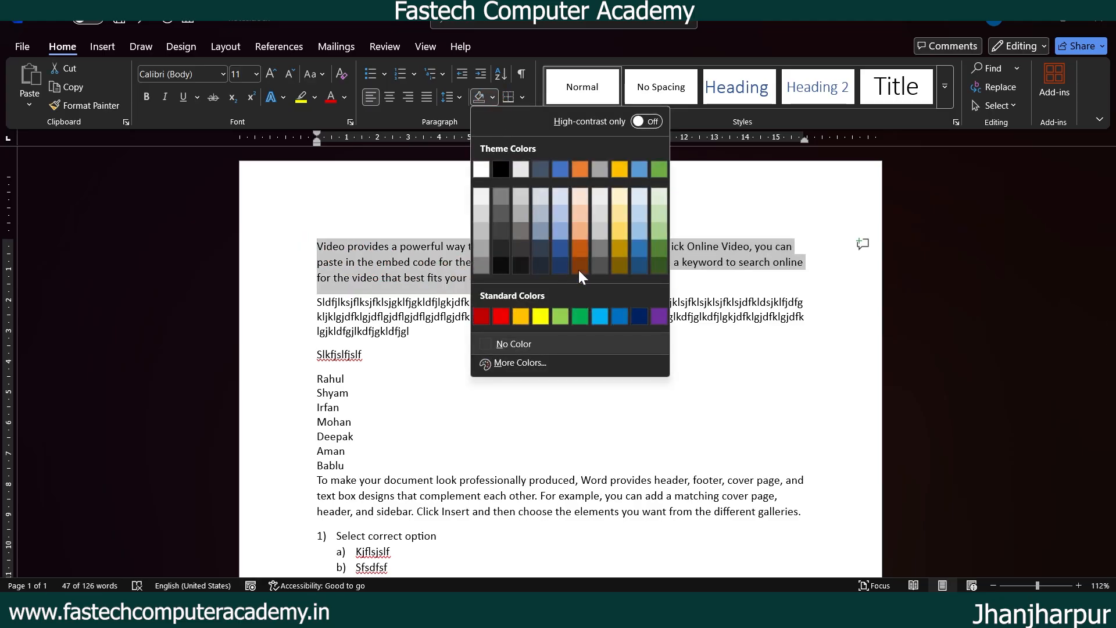
left_click(621, 317)
left_click(522, 278)
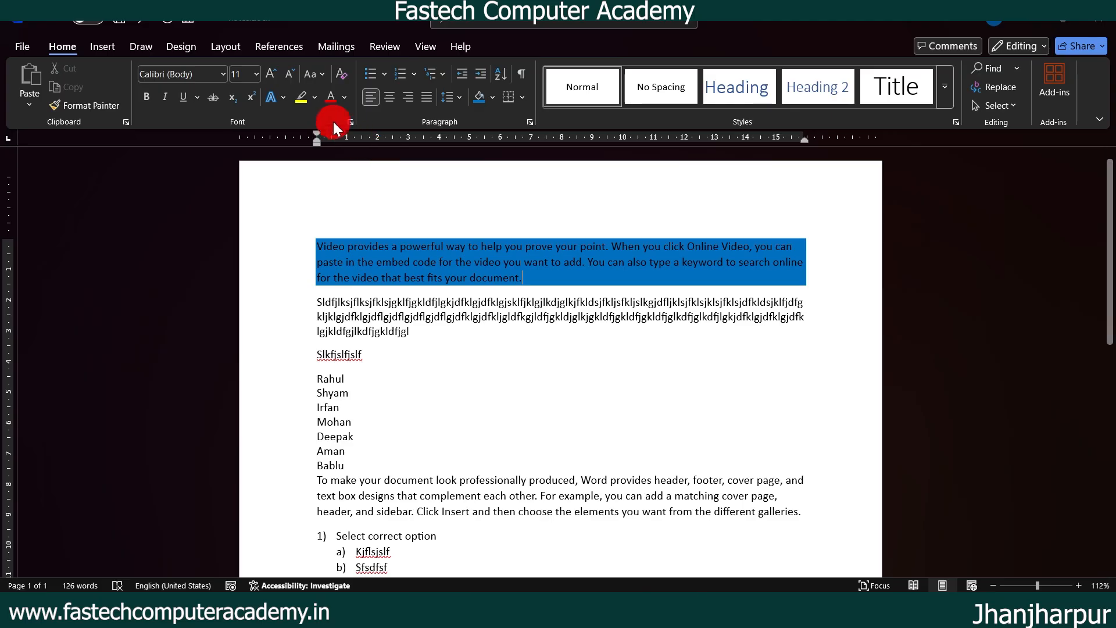
Step: Highlight the text of the blue-shaded first paragraph in yellow and set its font colour to red
left_click_drag(316, 243, 530, 279)
left_click(303, 96)
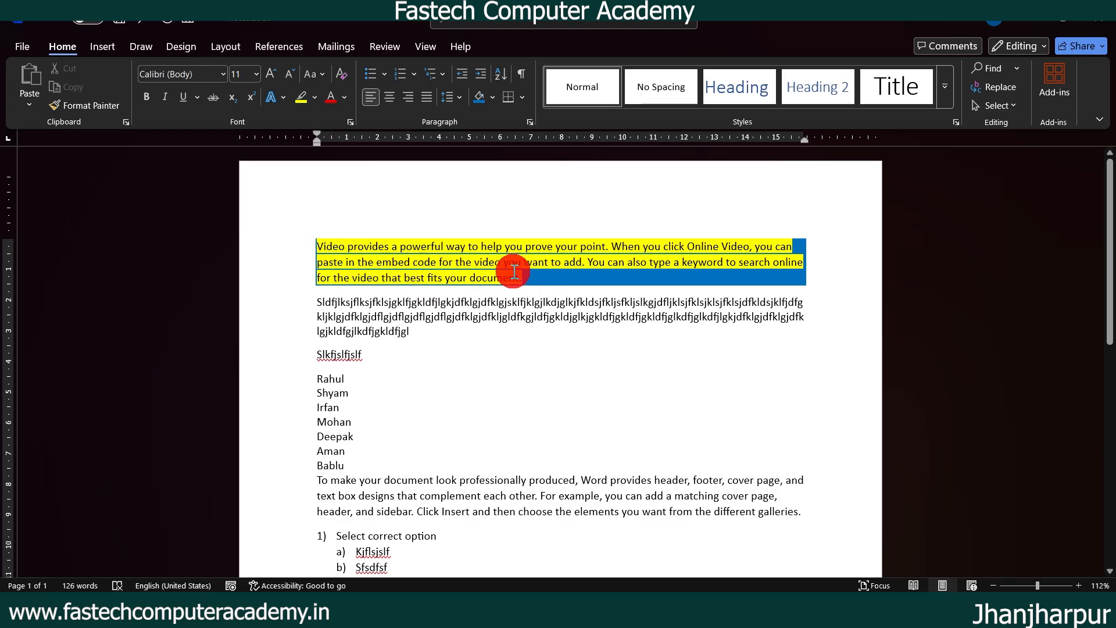
left_click_drag(320, 244, 535, 276)
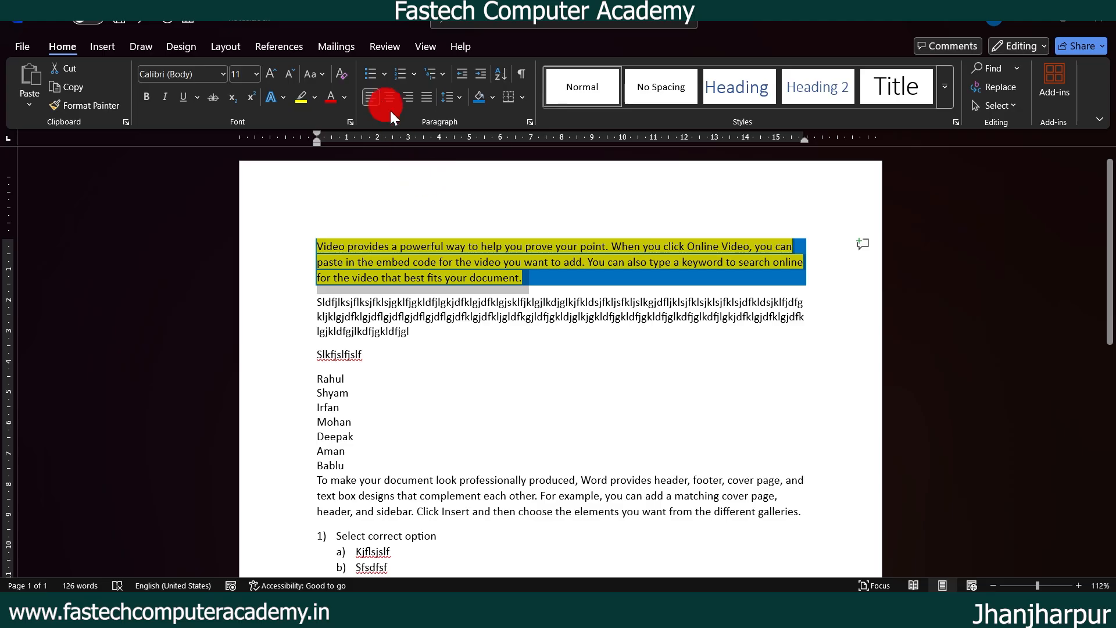
left_click(335, 103)
left_click(536, 316)
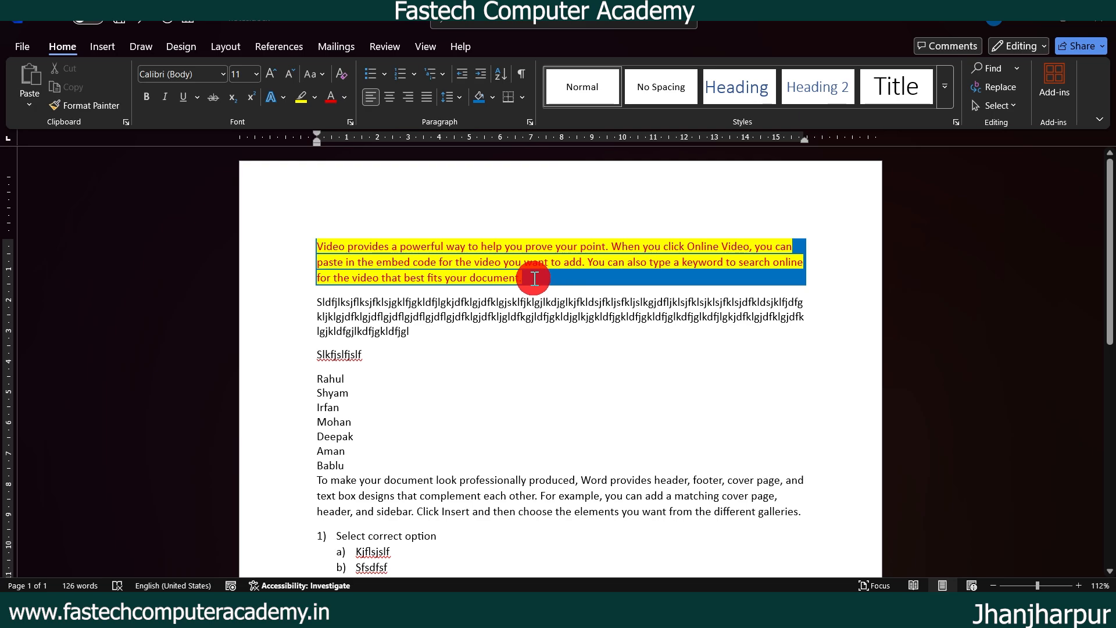
left_click(493, 97)
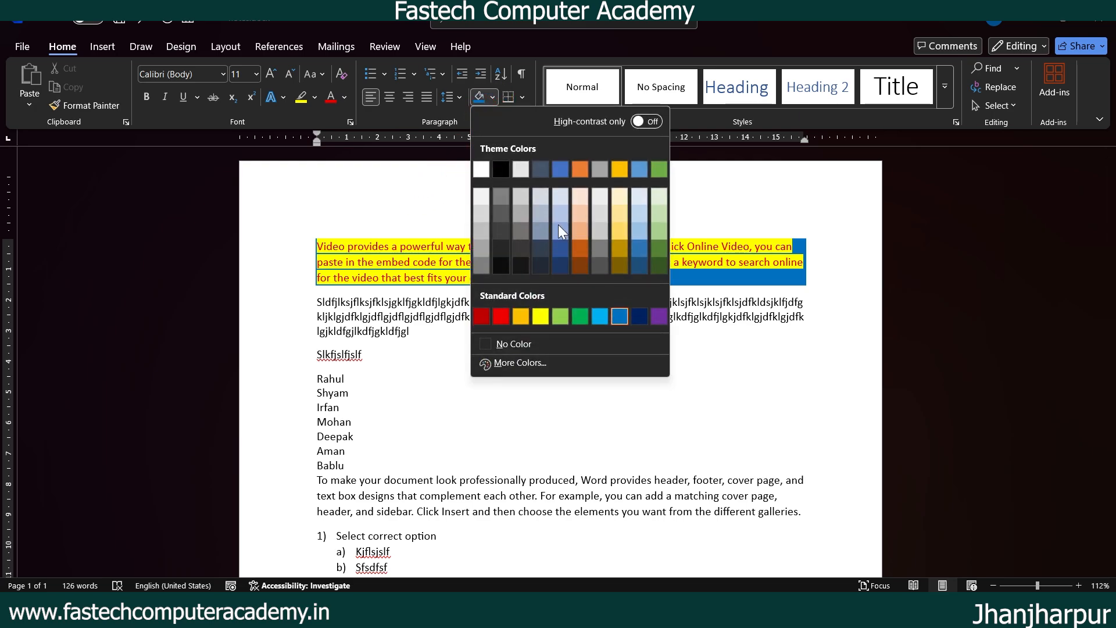
left_click(433, 256)
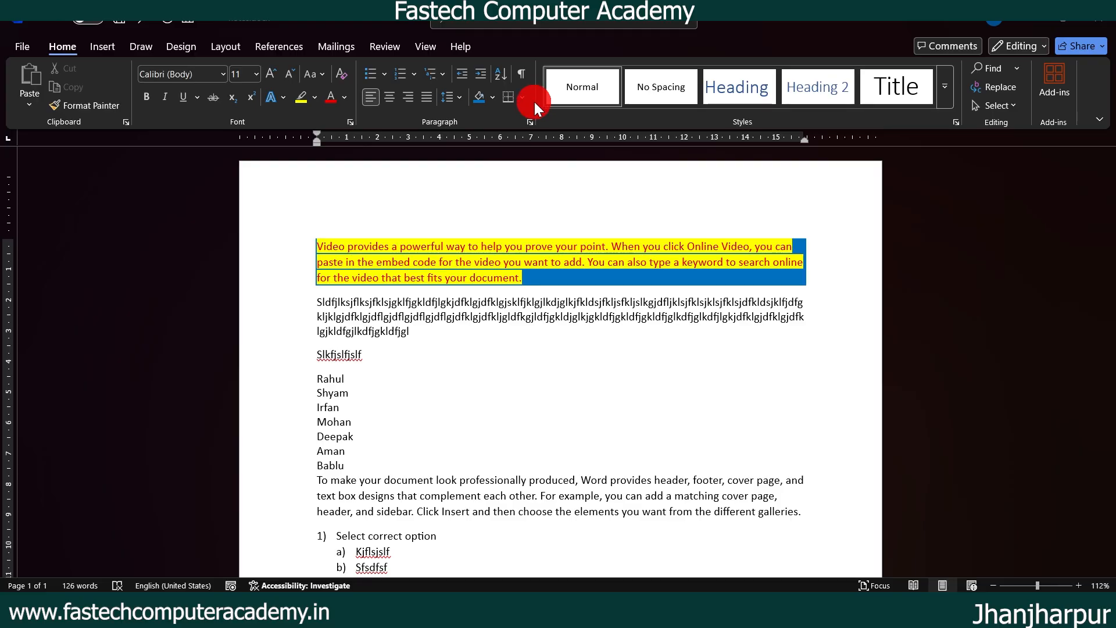
Step: Add a bottom border to the paragraph beginning "To make your document look professionally produced"
scroll(496, 300, "down", 1)
scroll(496, 300, "down", 2)
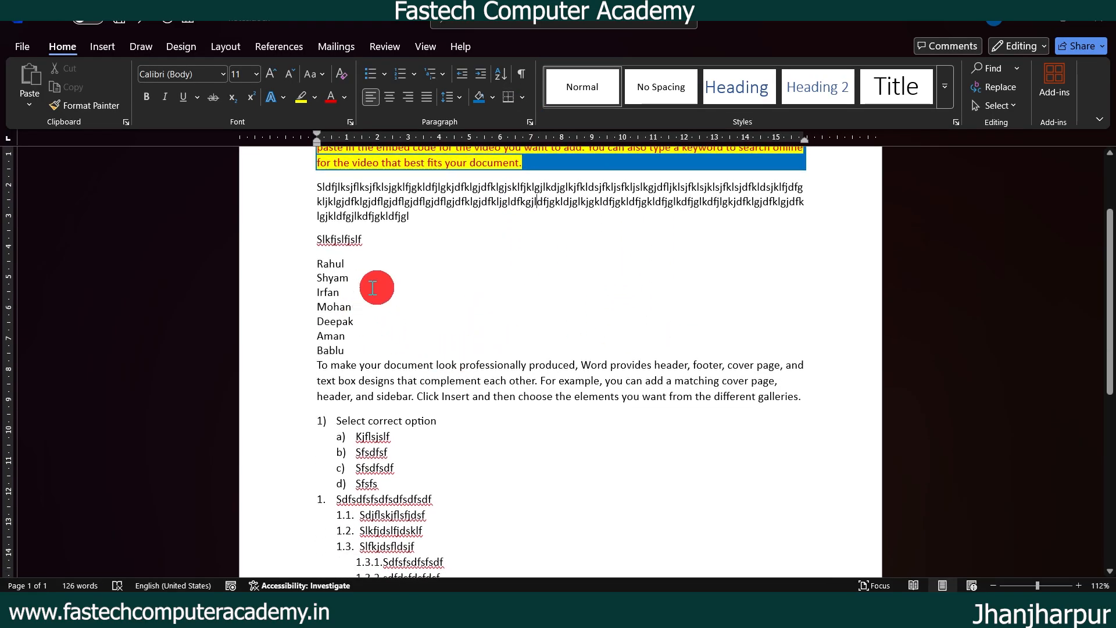
scroll(456, 324, "down", 1)
left_click_drag(319, 331, 802, 365)
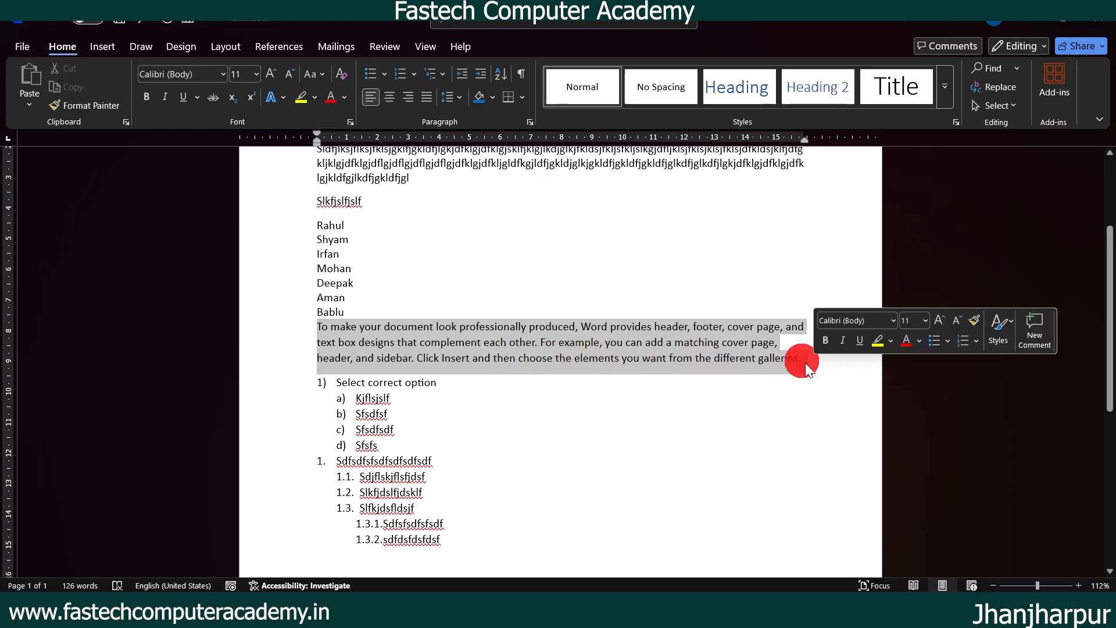
left_click(523, 98)
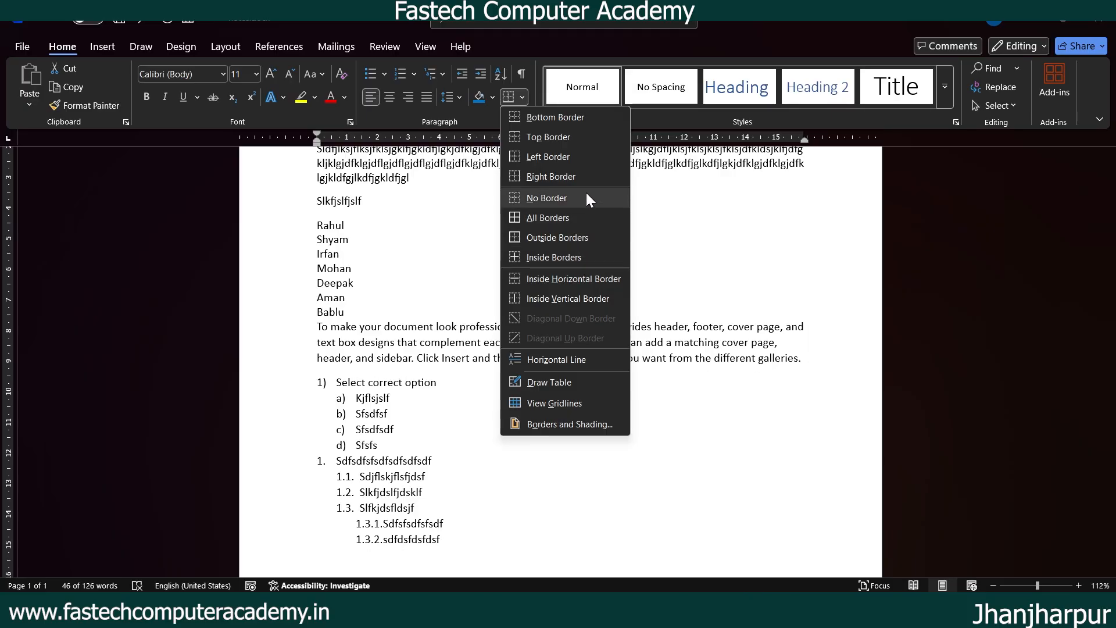
left_click(556, 118)
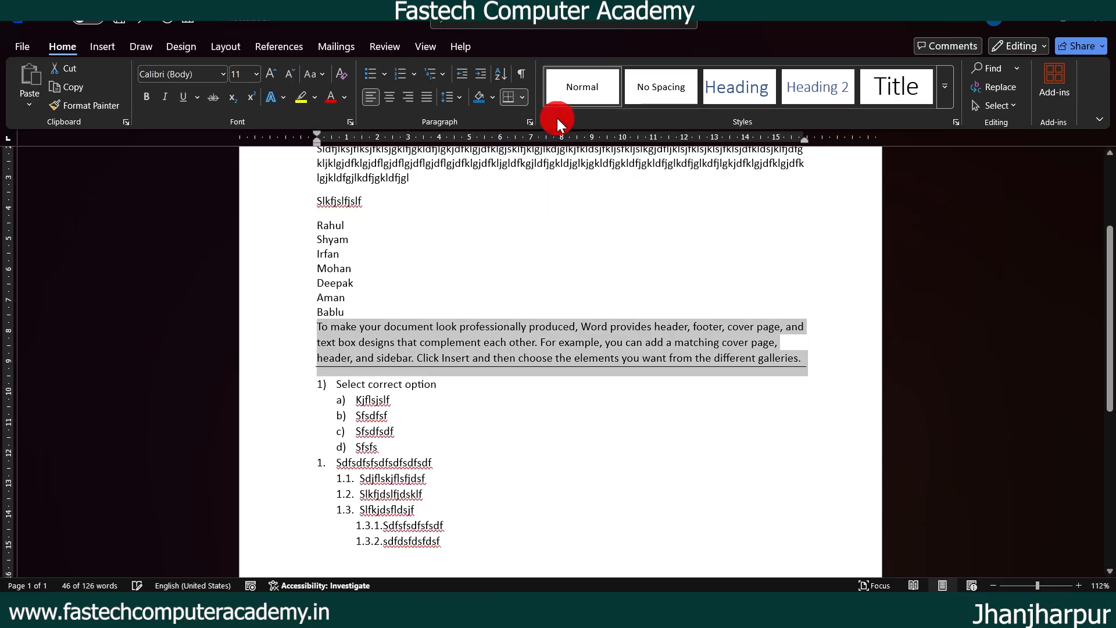
left_click(516, 318)
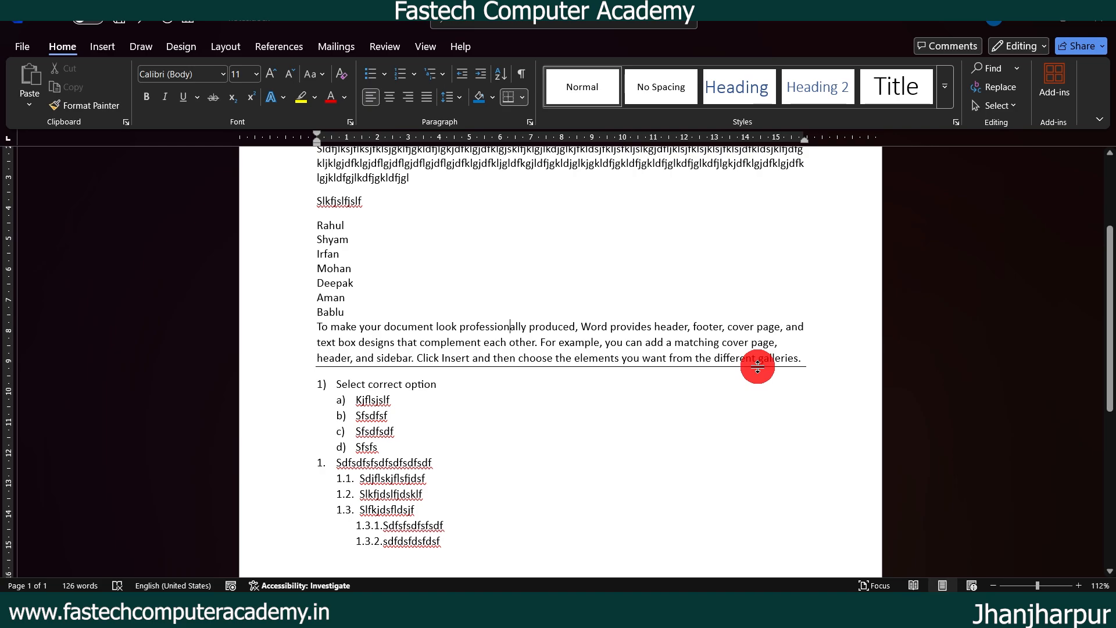
Step: Add a top border to the paragraph beginning "To make your document look professionally produced"
left_click_drag(317, 329, 809, 365)
left_click(522, 97)
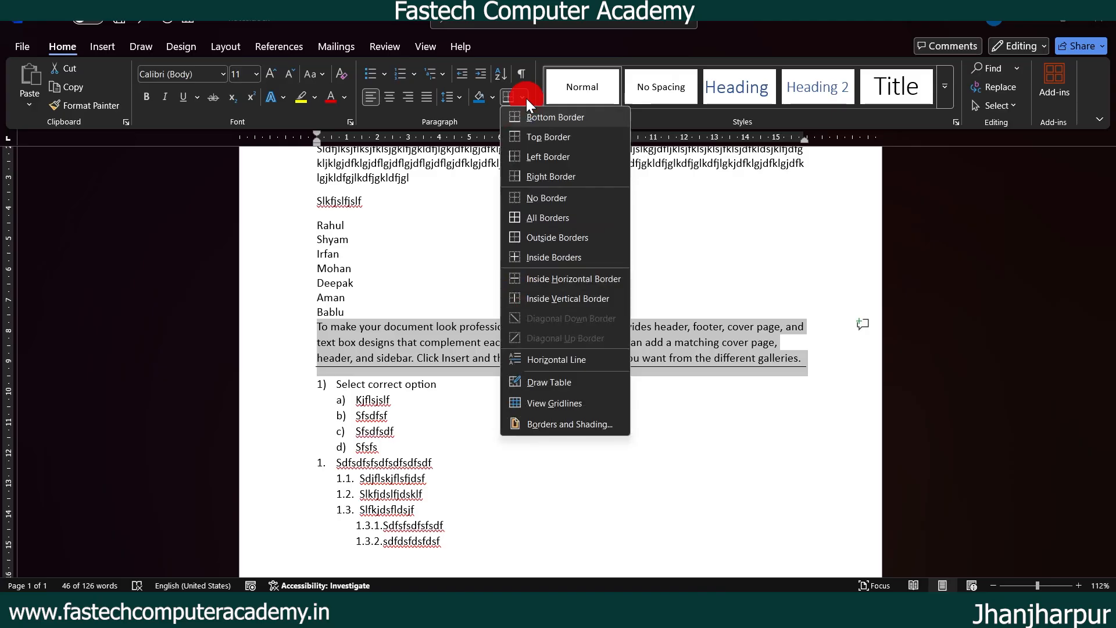
left_click(559, 136)
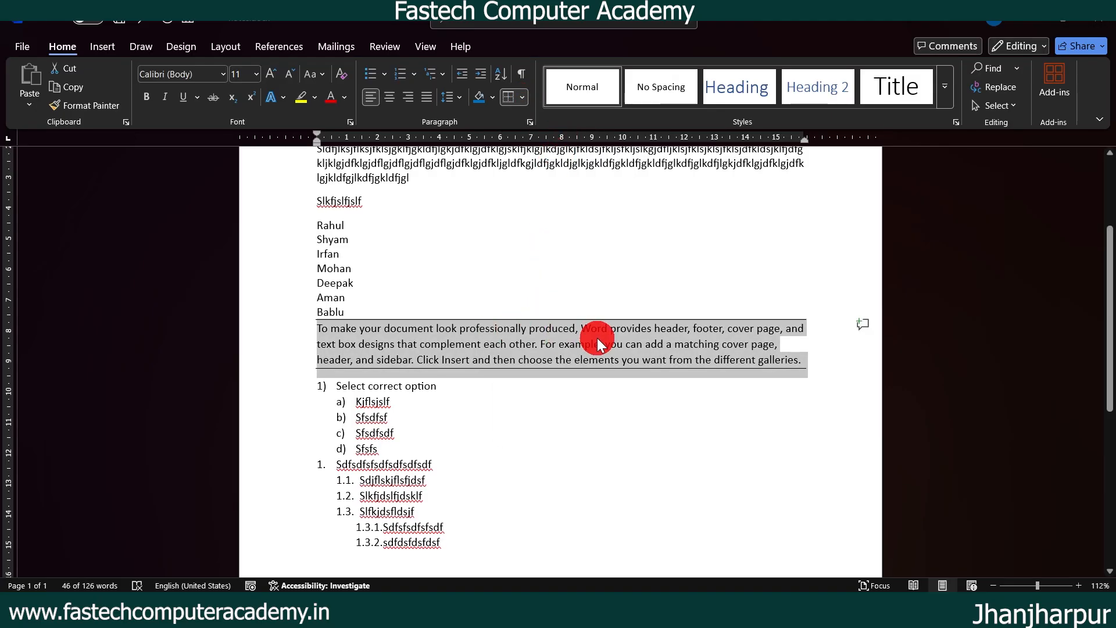
Step: Apply All Borders to the "To make your document look professionally produced" paragraph
left_click(523, 97)
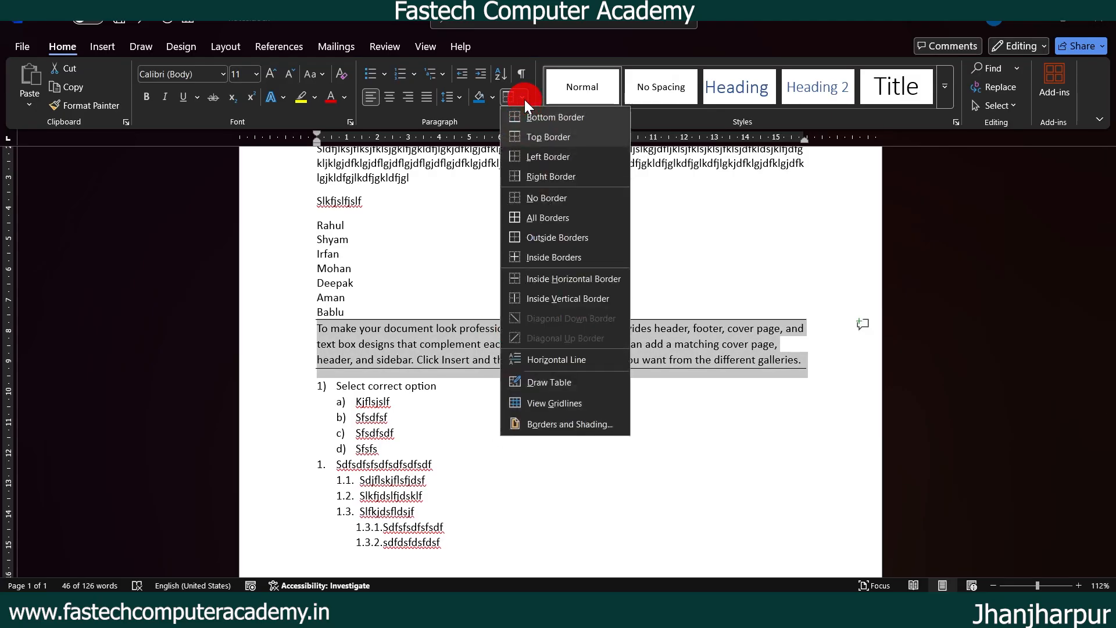
left_click(571, 217)
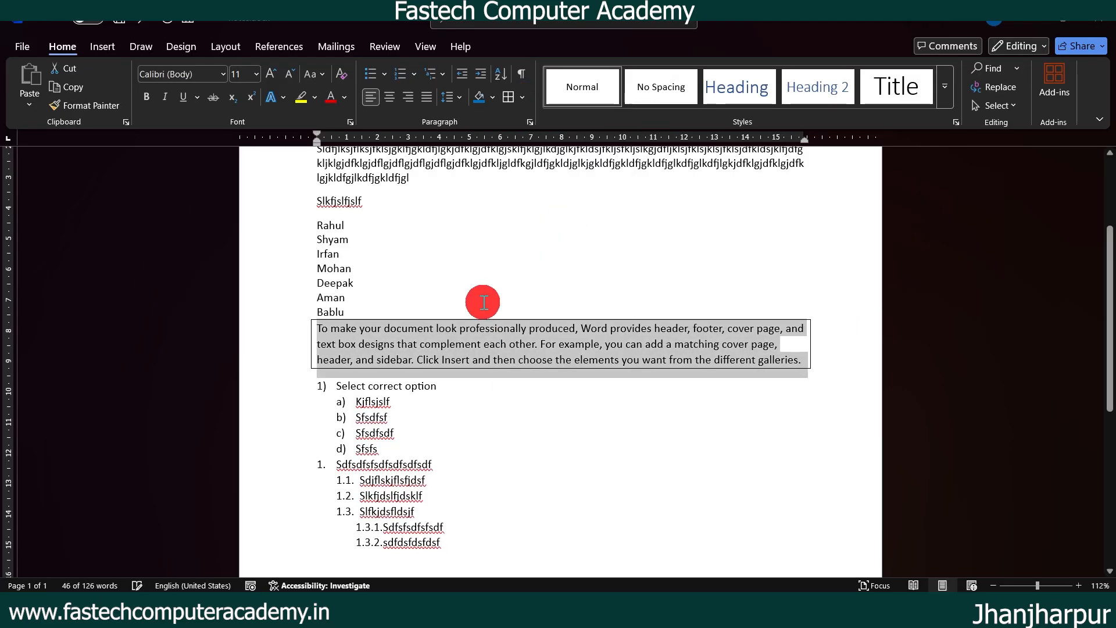
left_click(539, 328)
Step: Add a blank paragraph above "Slkfjslfjslf" and insert a horizontal line in it
left_click(523, 97)
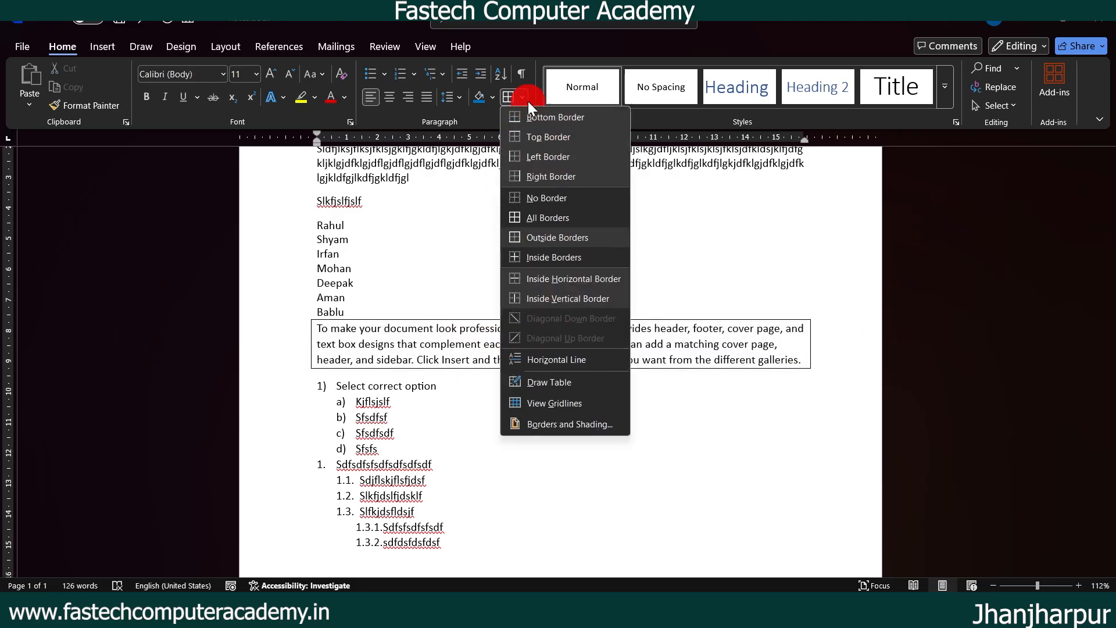
left_click(735, 356)
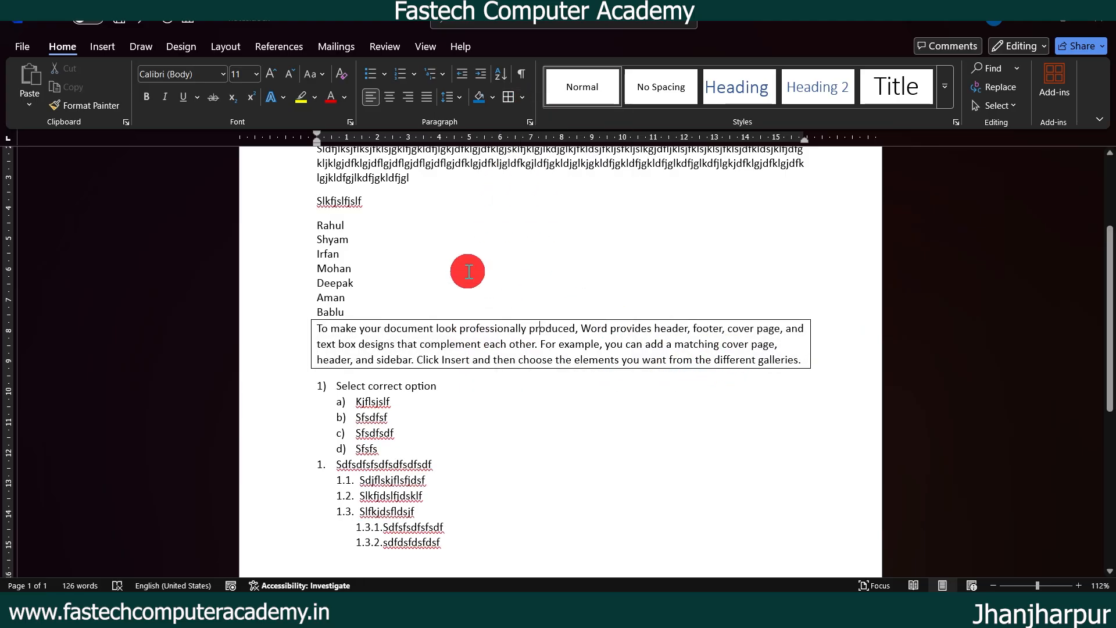
key("Return")
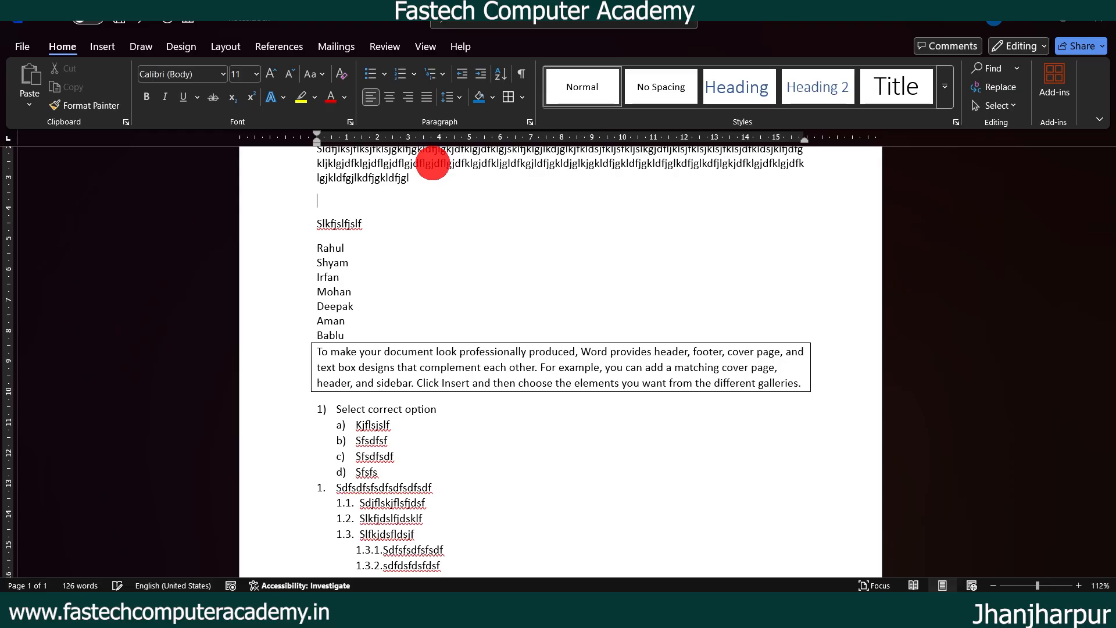
left_click(522, 98)
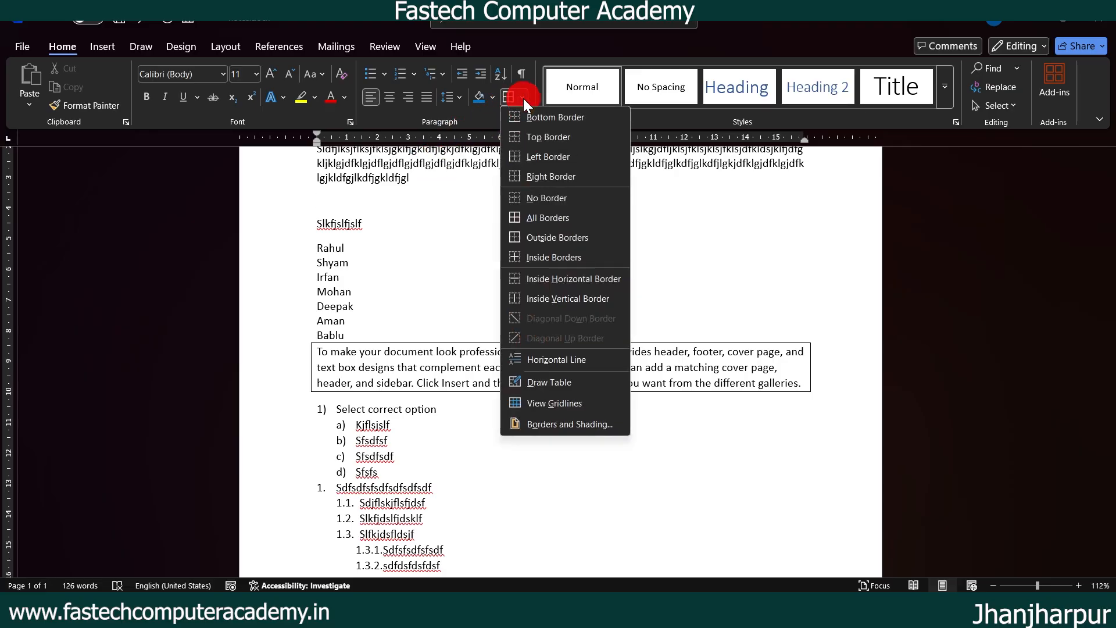
left_click(577, 365)
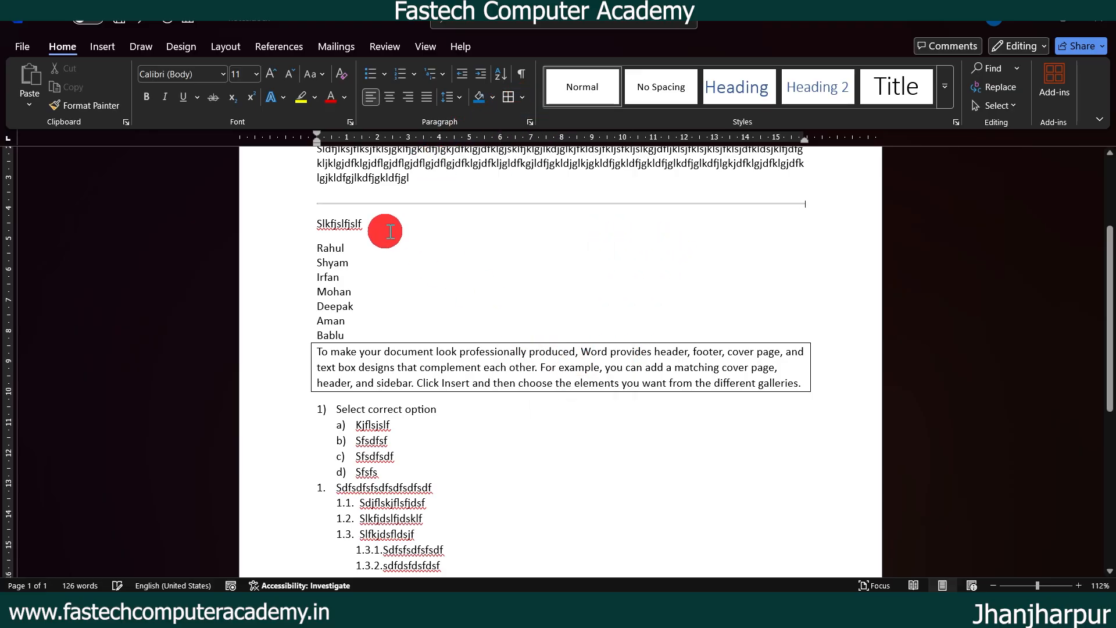
Step: Draw a table about 14.7 by 4.9 cm below the multilevel list and divide off two columns about 1.8 and 2.1 cm wide
left_click(524, 99)
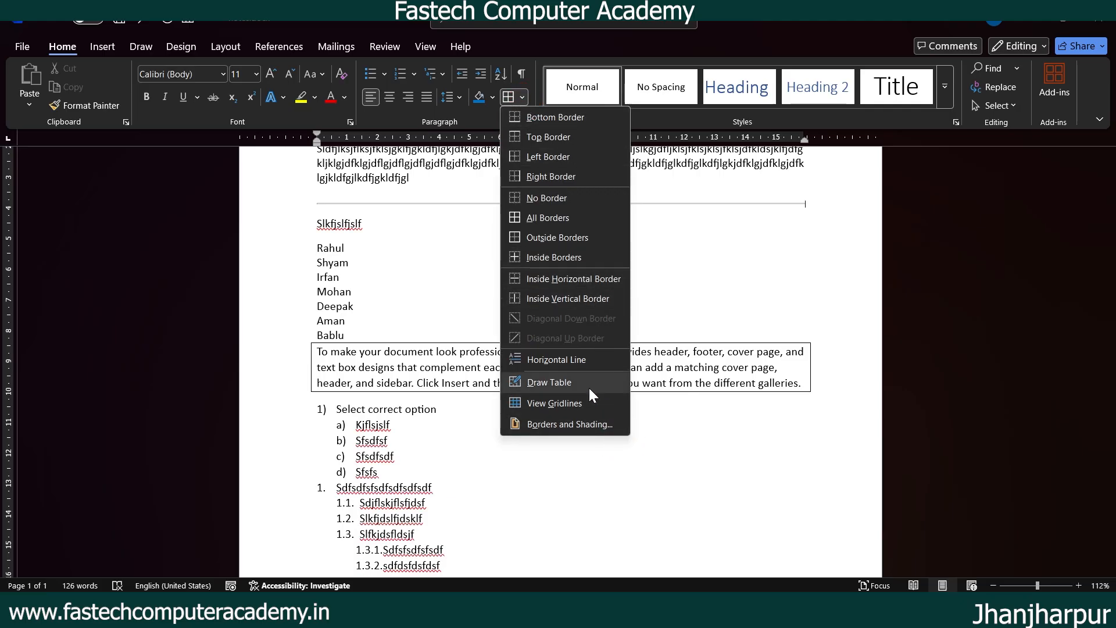
left_click(565, 383)
scroll(500, 360, "down", 6)
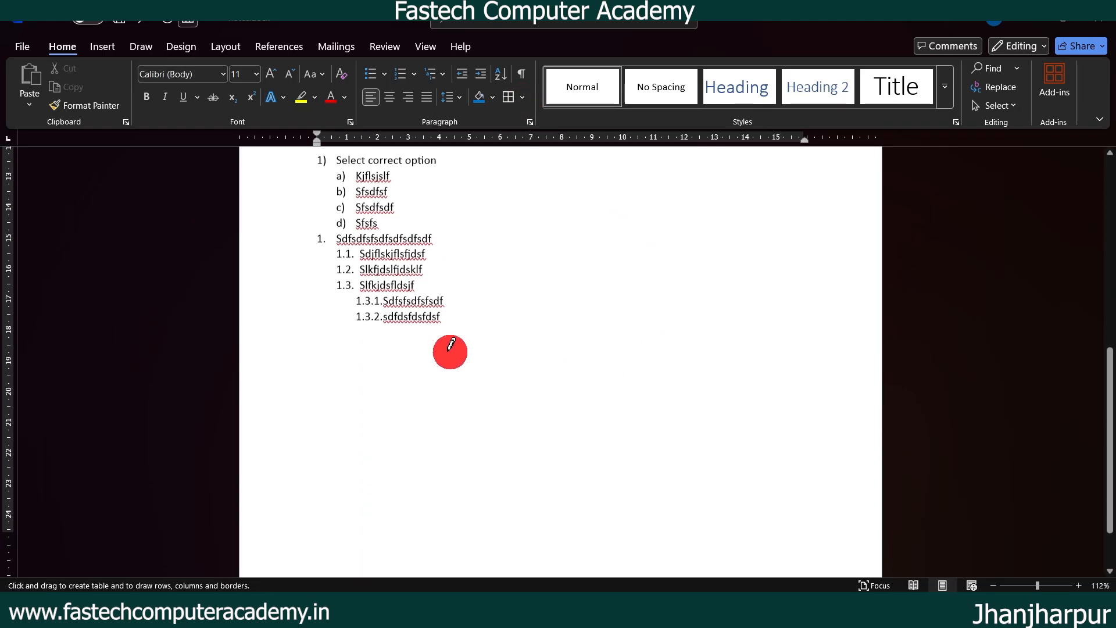
mouse_move(334, 290)
left_mouse_down()
mouse_move(503, 371)
mouse_move(765, 436)
mouse_move(799, 456)
left_mouse_up()
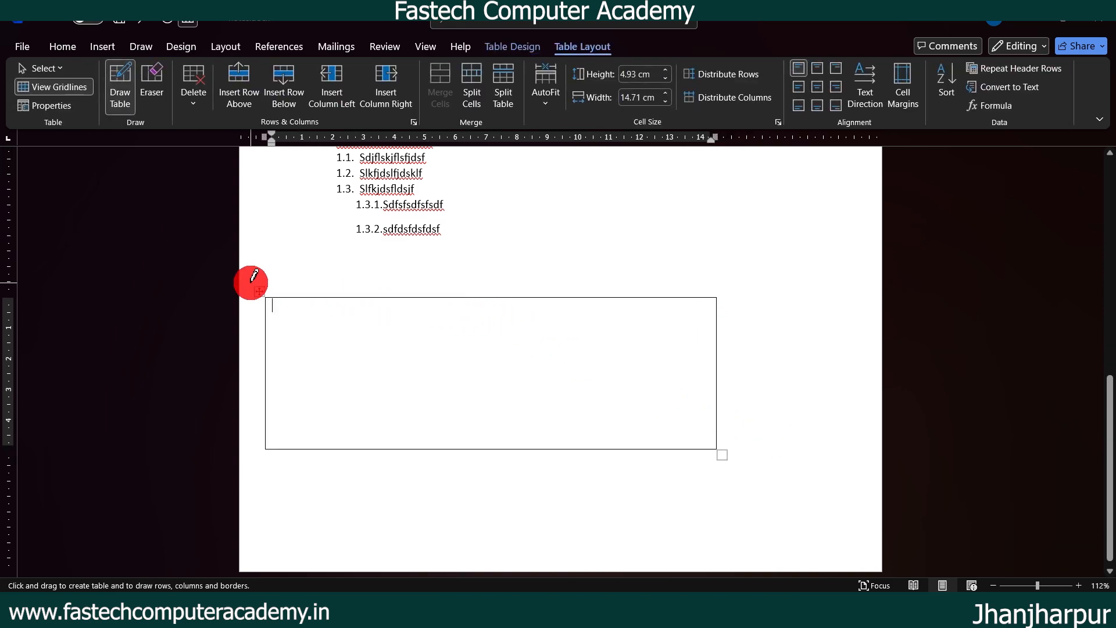
left_click_drag(321, 298, 321, 448)
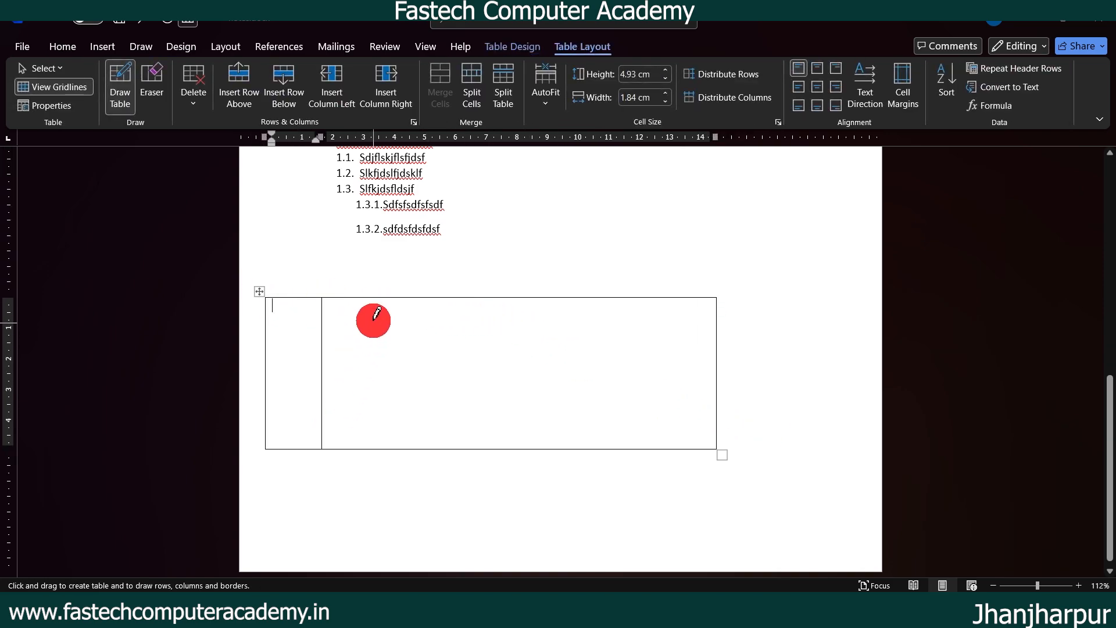
left_click_drag(387, 297, 387, 448)
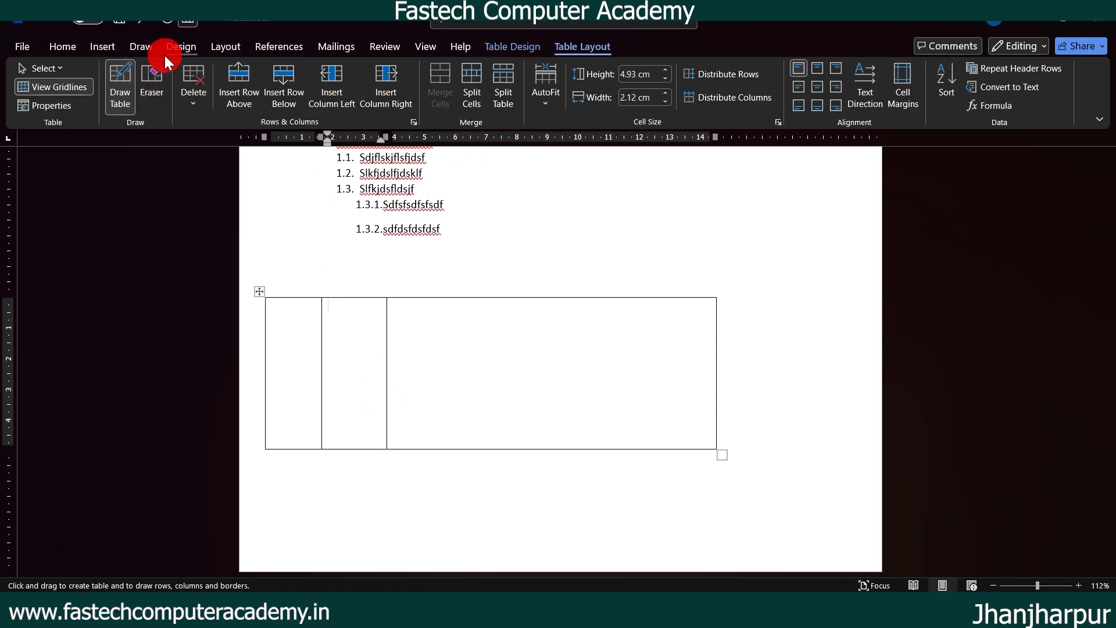
left_click(64, 47)
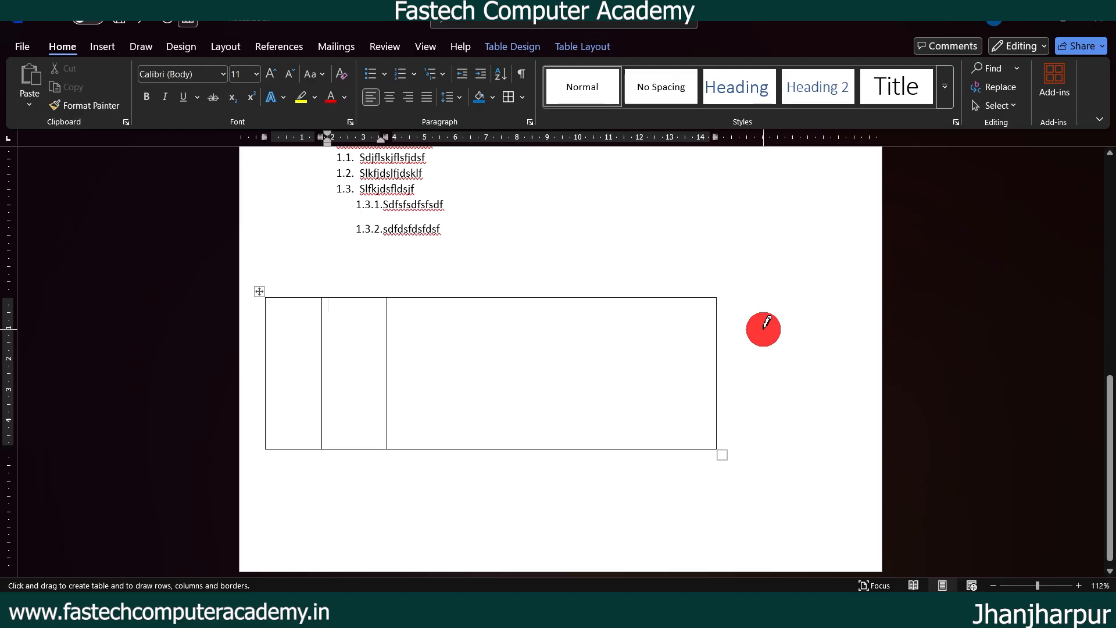
scroll(697, 308, "up", 15)
scroll(679, 295, "up", 2)
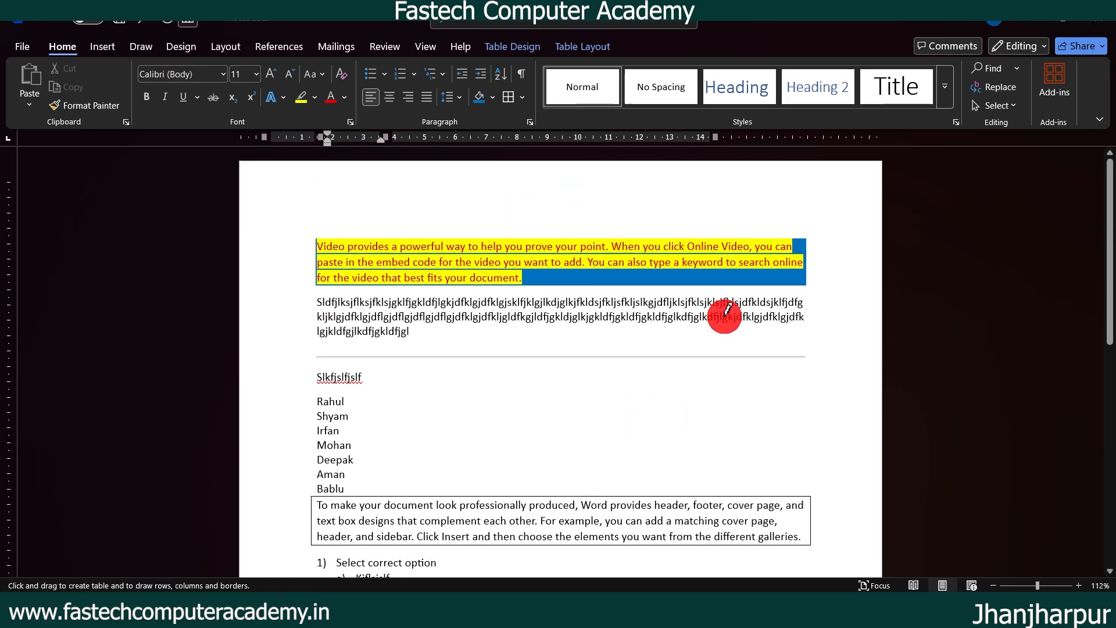